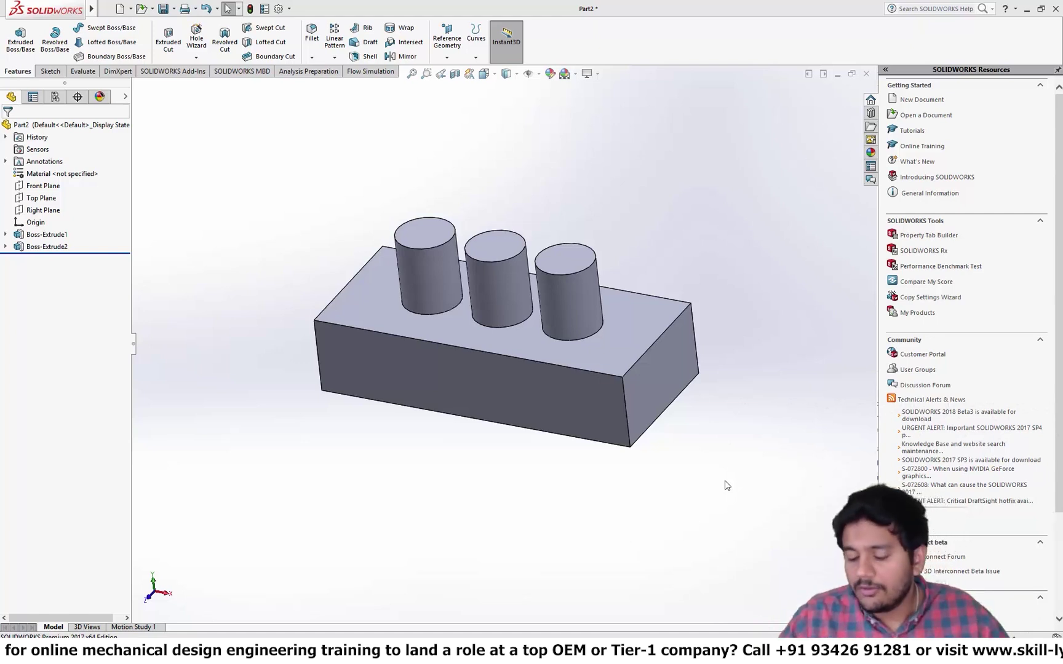
pyautogui.scroll(-4, 620, 444)
pyautogui.scroll(4, 595, 444)
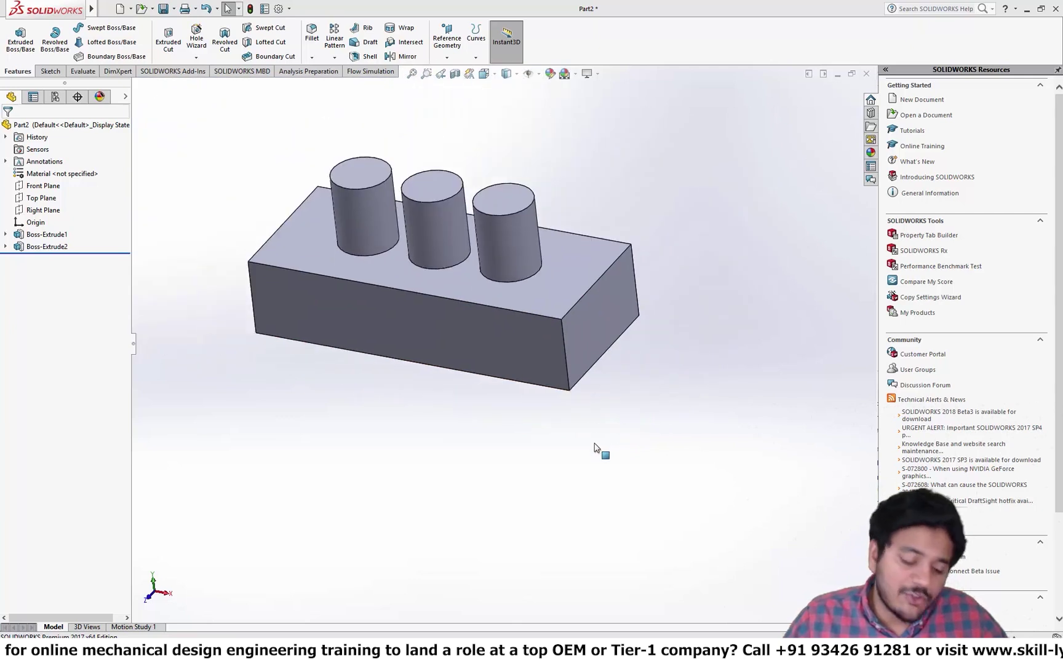
pyautogui.keyDown('ctrl'); pyautogui.moveTo(557, 429); pyautogui.dragTo(628, 477, button='middle'); pyautogui.keyUp('ctrl')
pyautogui.scroll(-2, 582, 417)
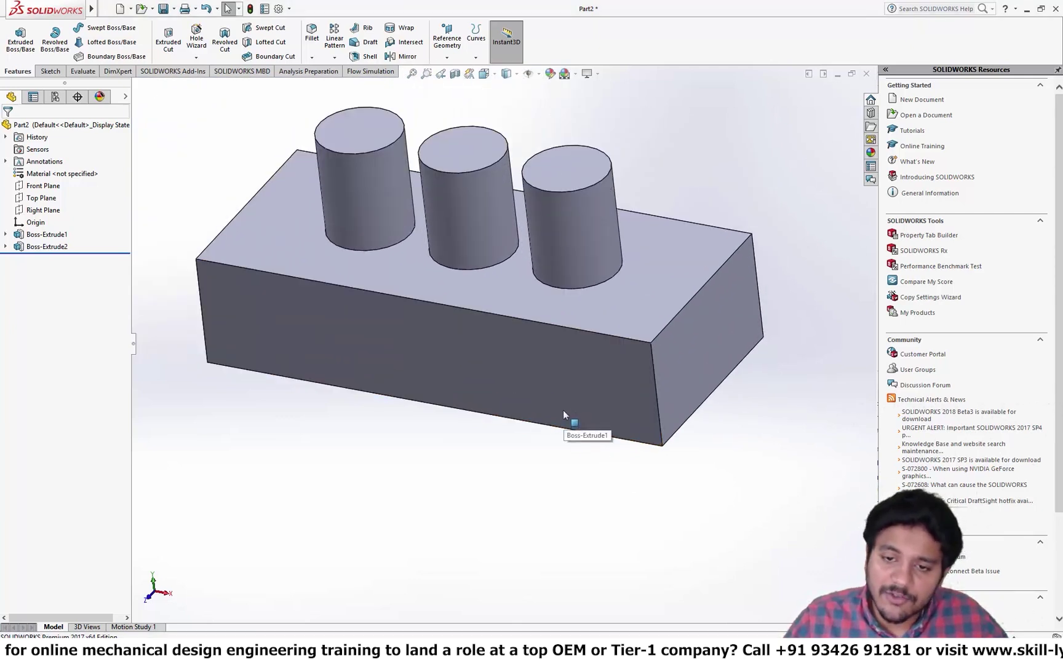
pyautogui.moveTo(563, 410)
pyautogui.mouseDown(button='middle')
pyautogui.moveTo(574, 496)
pyautogui.moveTo(574, 429)
pyautogui.moveTo(541, 375)
pyautogui.moveTo(568, 397)
pyautogui.mouseUp(button='middle')
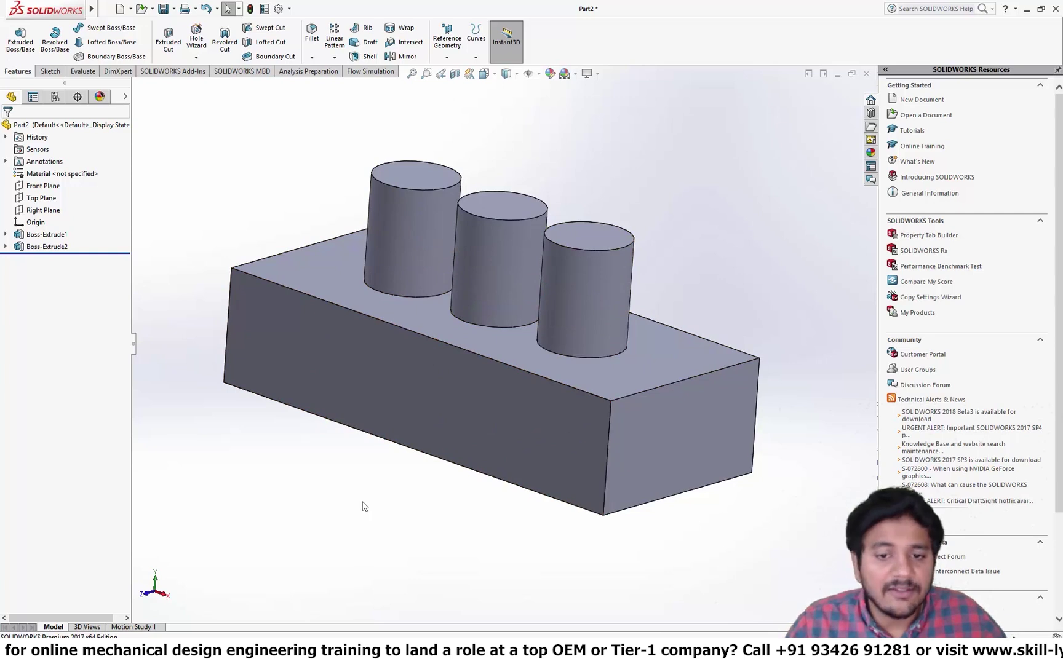
pyautogui.moveTo(558, 158); pyautogui.dragTo(631, 279, button='middle')
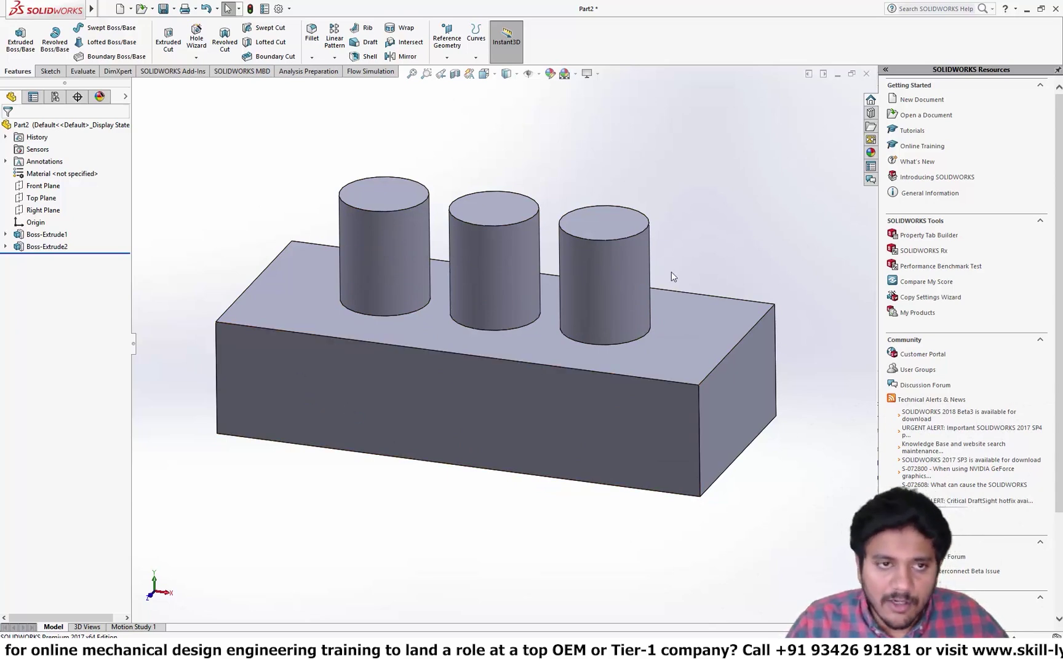
# Step: Export the block with three cylinders to the Desktop as an STL file named cylinder_1
pyautogui.click(108, 9)
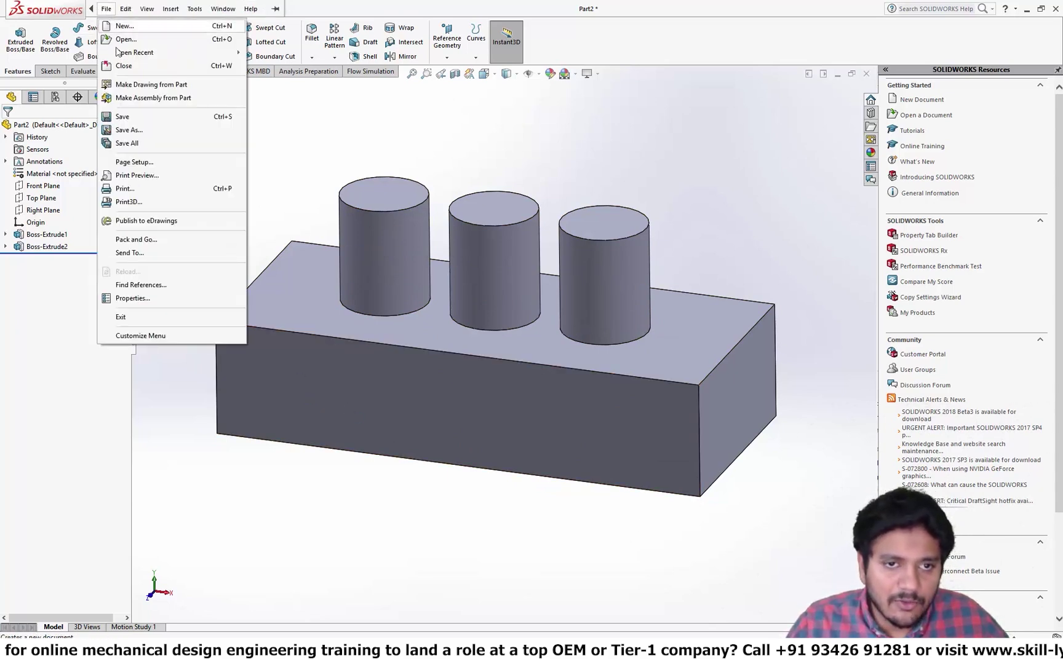
pyautogui.click(129, 129)
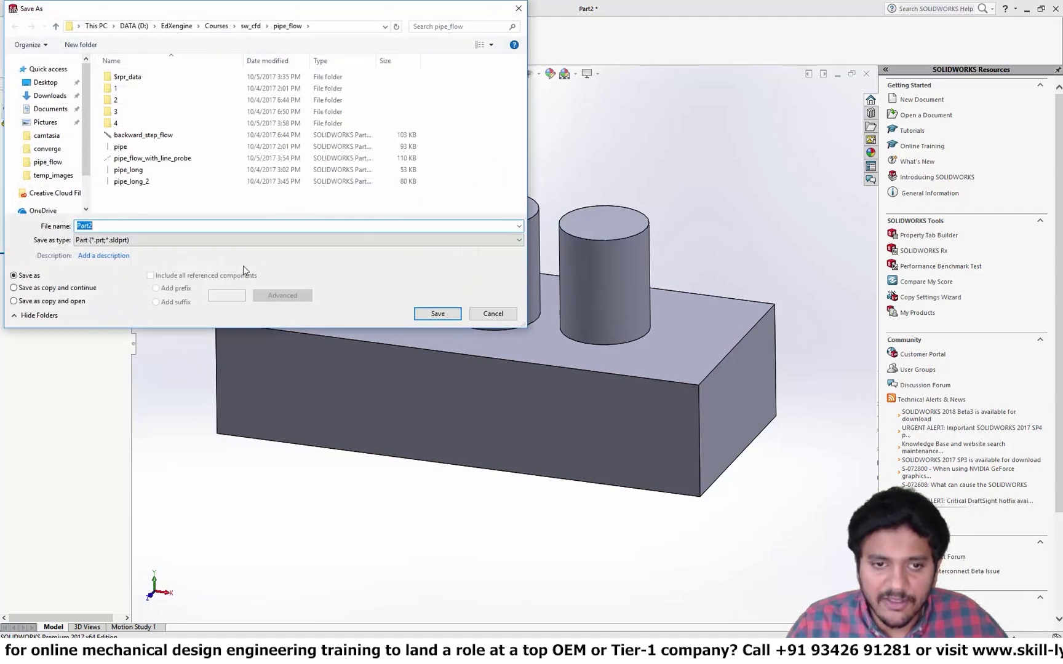
pyautogui.click(228, 239)
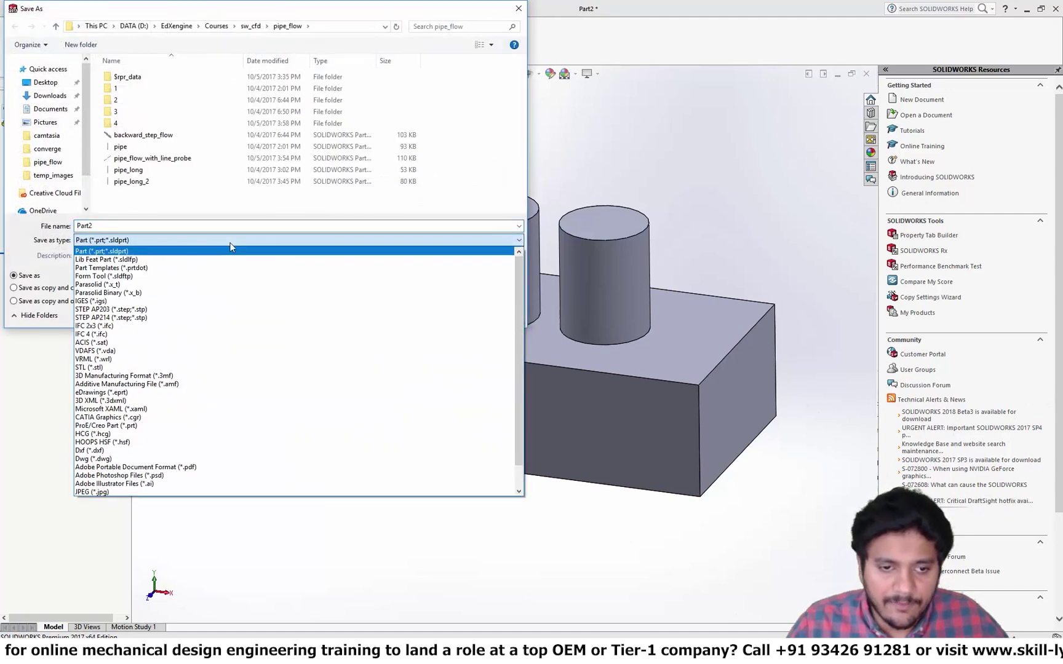
pyautogui.click(180, 367)
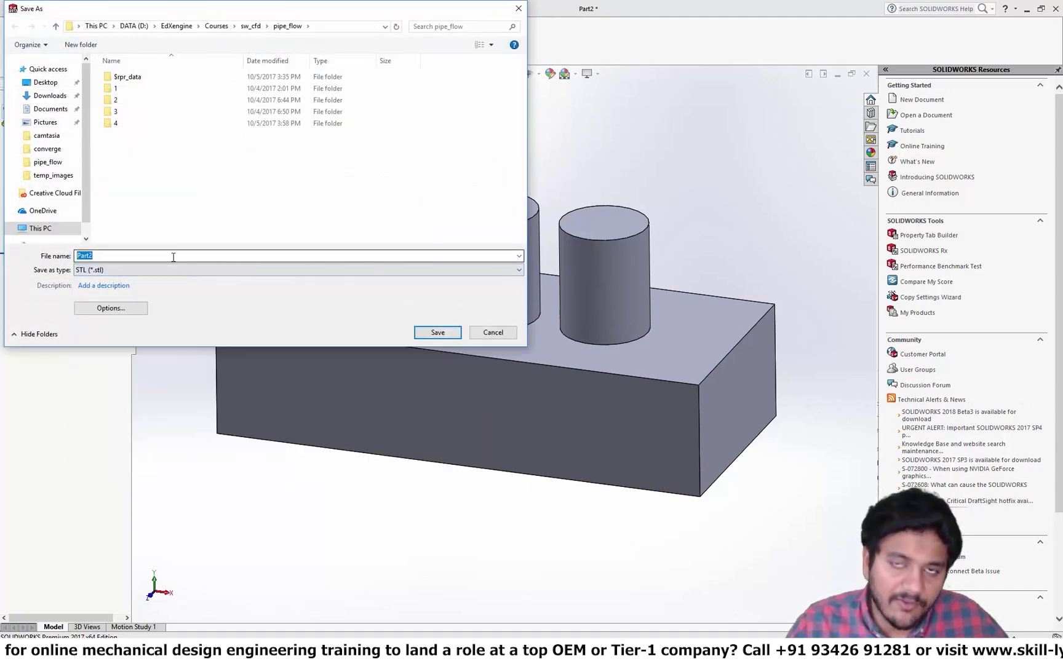
pyautogui.click(53, 85)
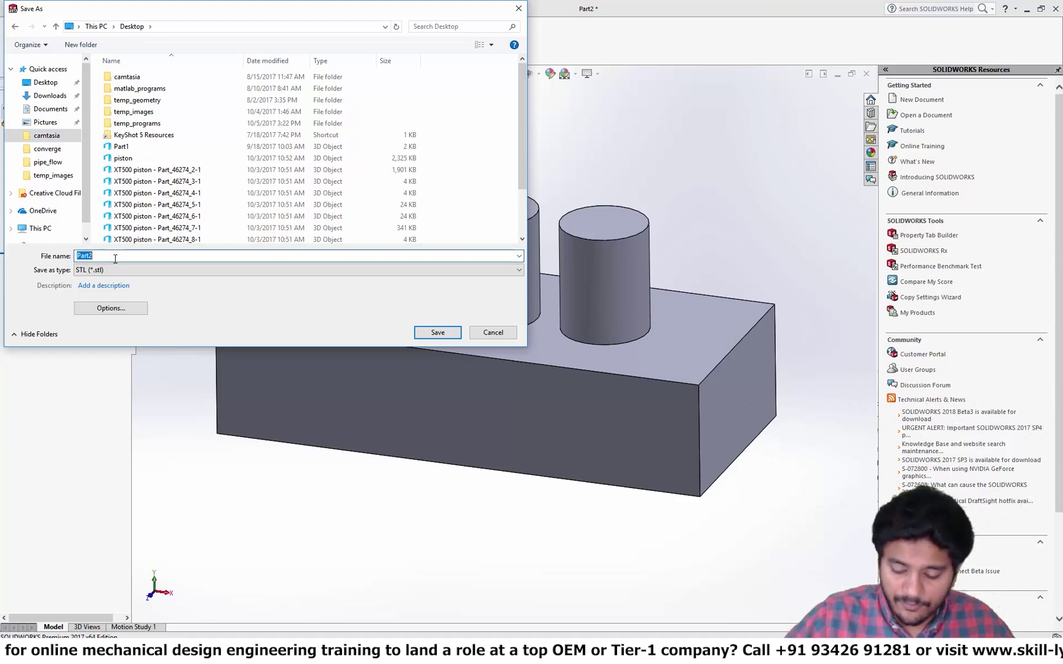
pyautogui.write('cylinder_1')
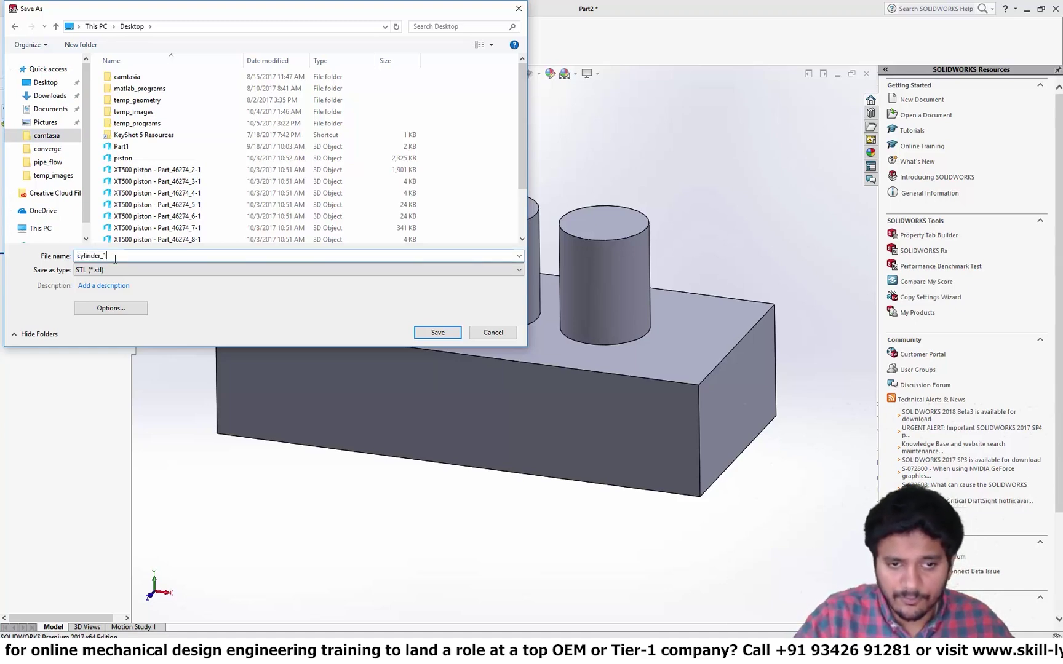
pyautogui.click(428, 334)
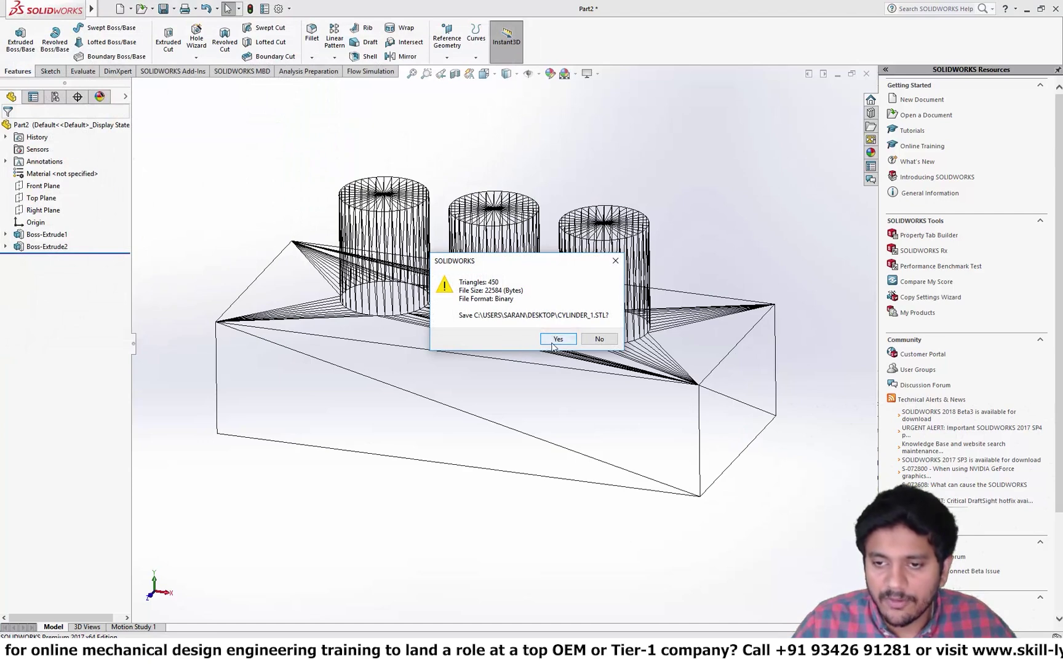
pyautogui.click(558, 343)
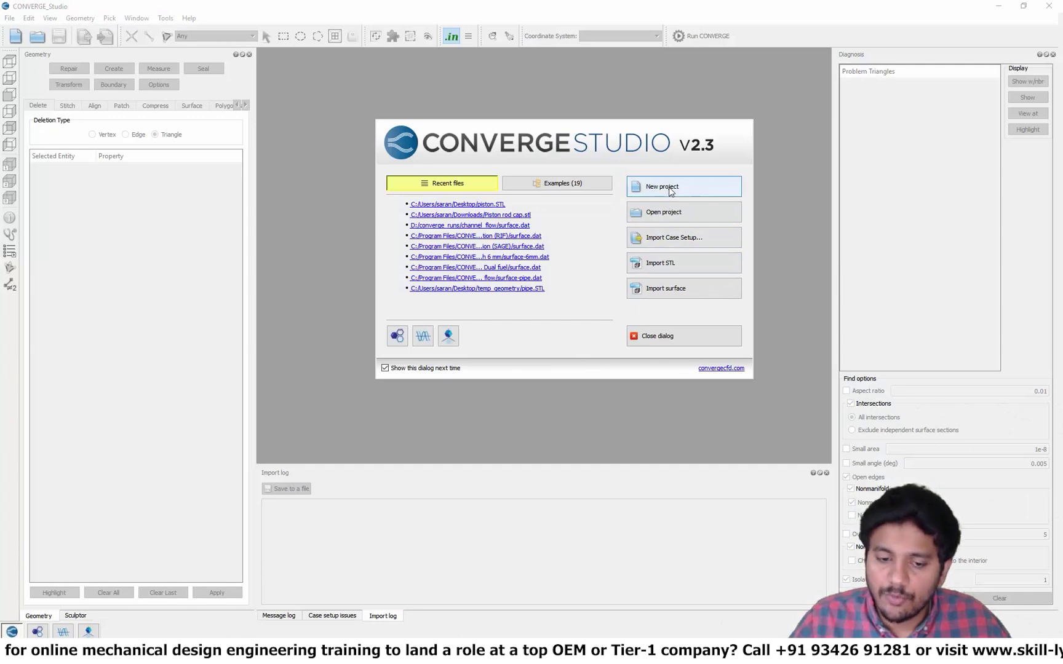
# Step: Switch to CONVERGE Studio, create a new project and import the cylinder_1 STL file from the Desktop
pyautogui.click(670, 189)
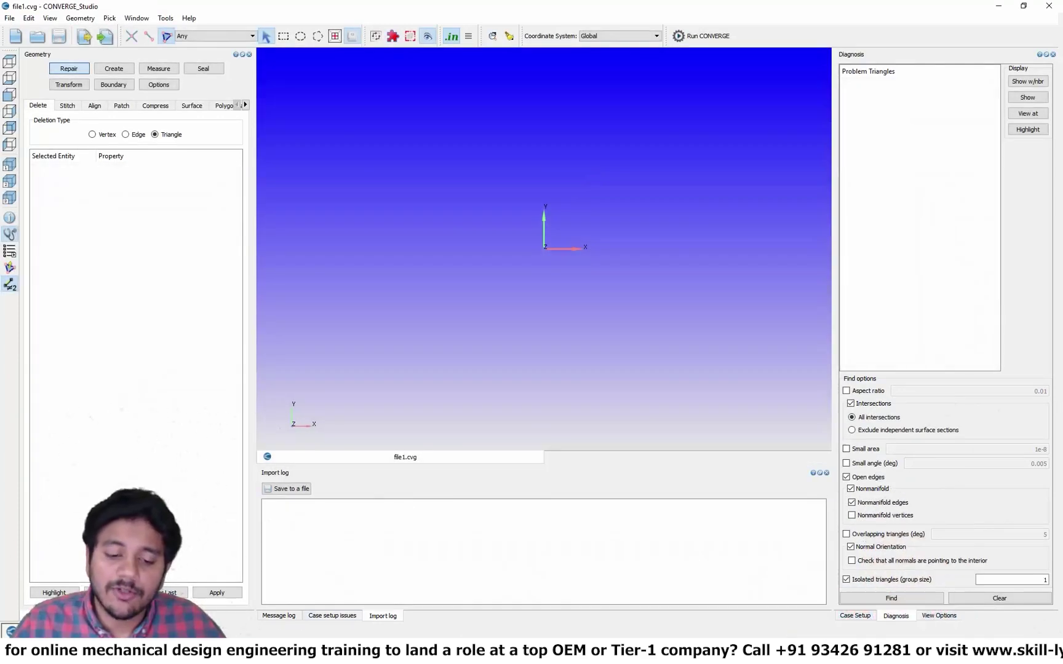
pyautogui.moveTo(246, 651)
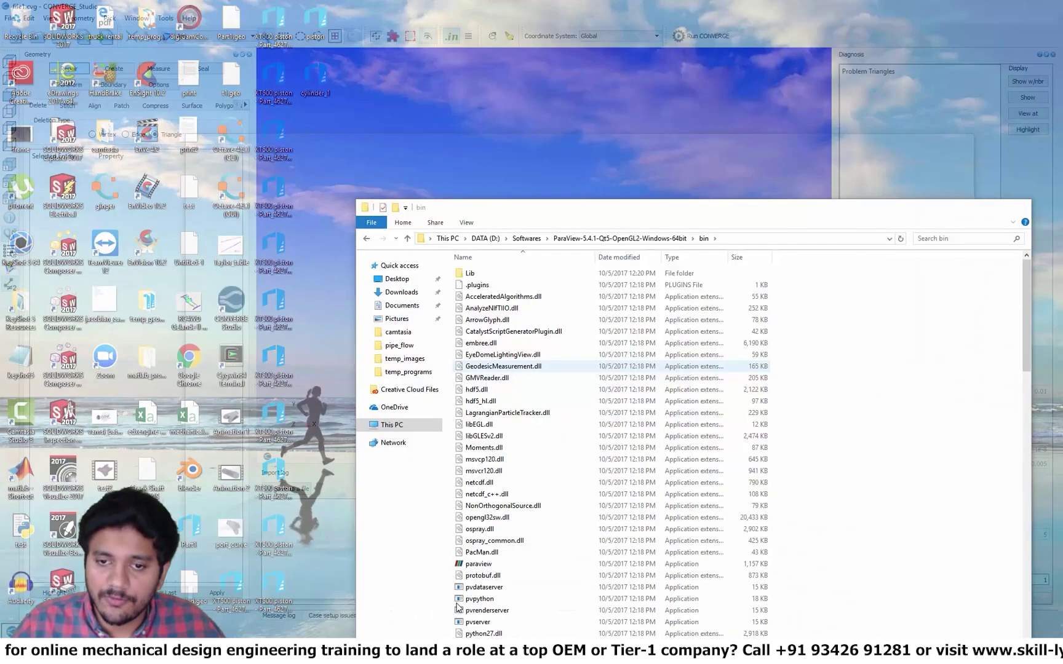
pyautogui.click(466, 600)
pyautogui.click(397, 279)
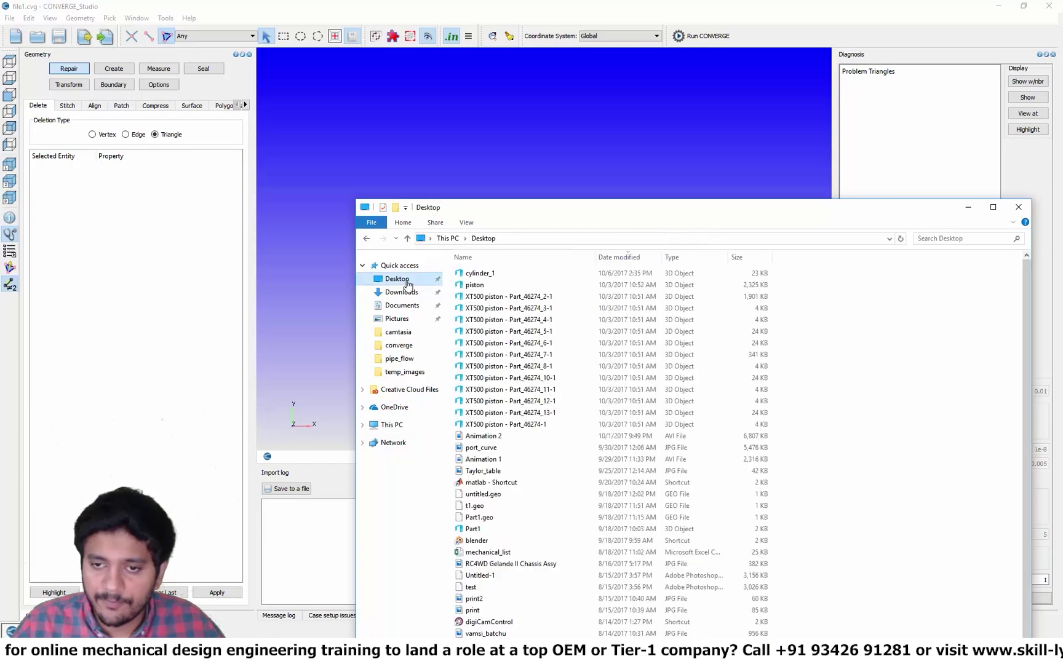
pyautogui.moveTo(477, 279); pyautogui.dragTo(562, 178)
pyautogui.click(388, 171)
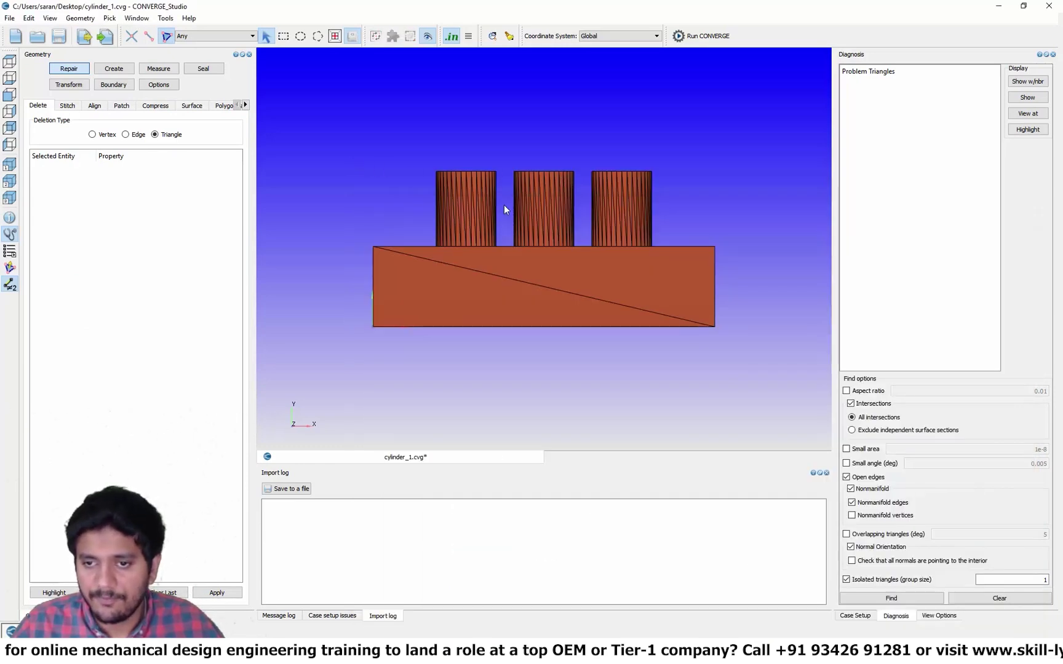
# Step: Run the surface diagnosis on the imported geometry with the default checks and inspect the triangulated cylinders and block
pyautogui.moveTo(660, 245); pyautogui.dragTo(611, 289)
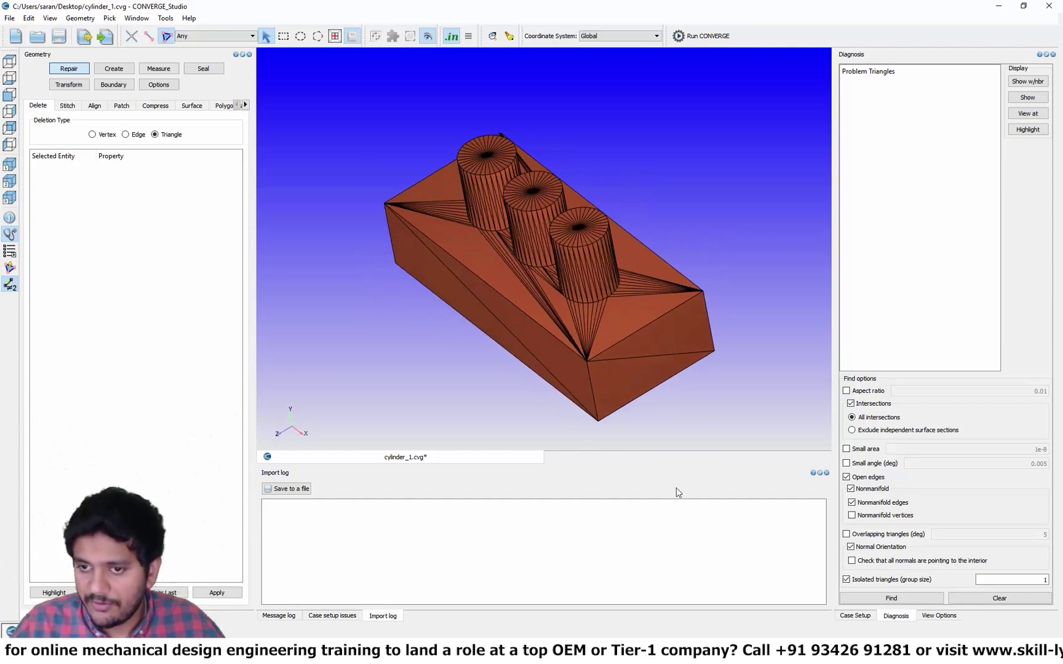
pyautogui.click(873, 598)
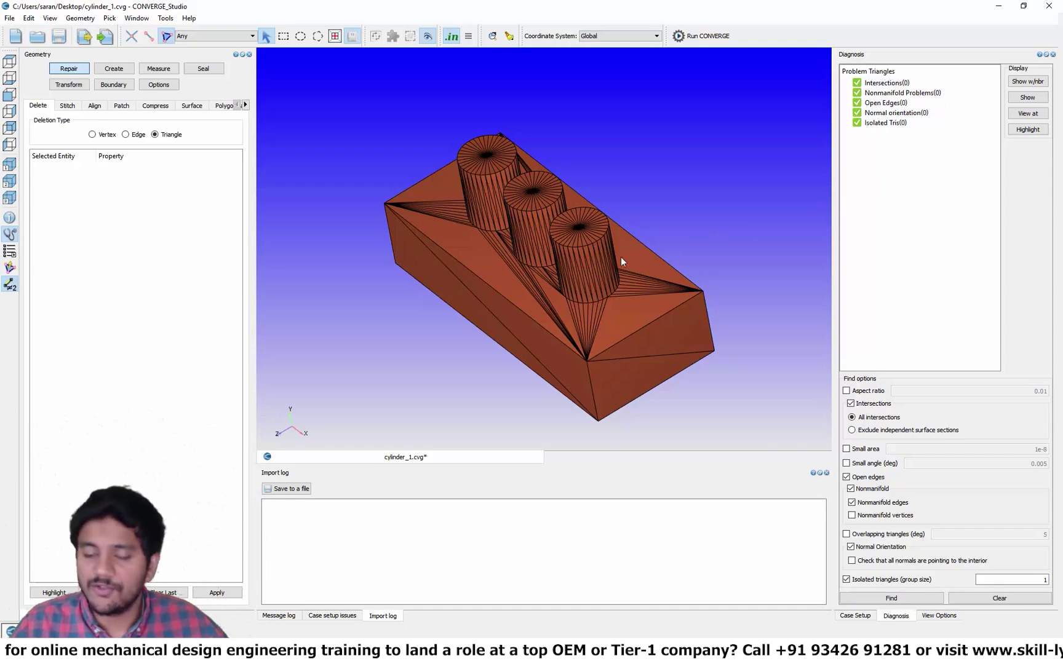
pyautogui.scroll(3, 608, 275)
pyautogui.scroll(-2, 596, 292)
pyautogui.scroll(3, 595, 293)
pyautogui.moveTo(595, 294)
pyautogui.mouseDown()
pyautogui.moveTo(591, 267)
pyautogui.moveTo(629, 216)
pyautogui.moveTo(577, 241)
pyautogui.moveTo(611, 301)
pyautogui.mouseUp()
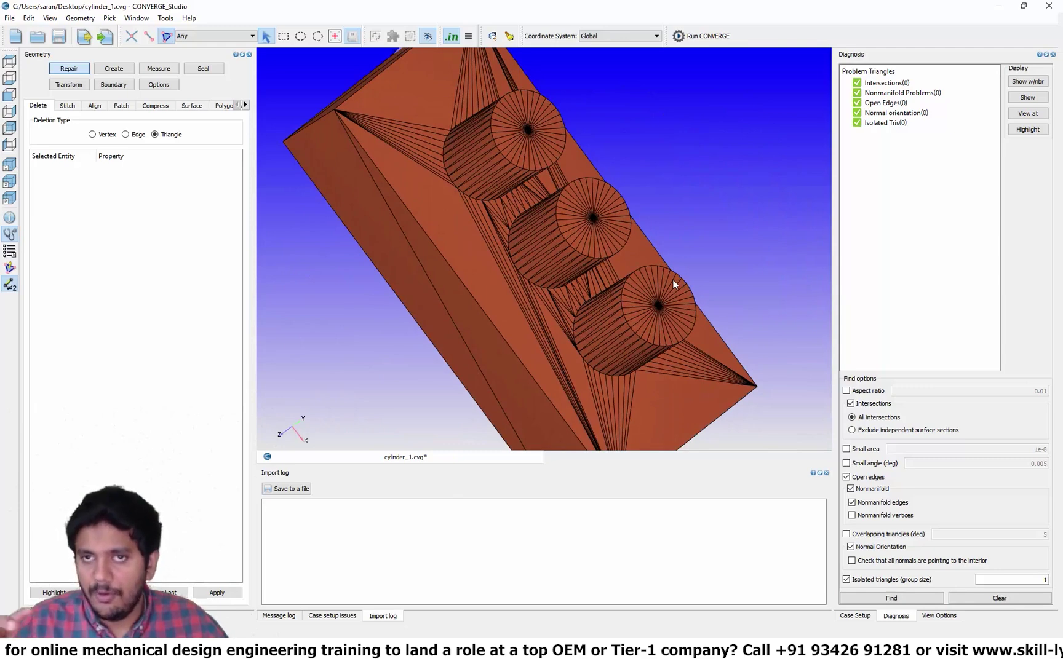
# Step: Create five additional boundaries for flagging triangles, with IDs starting at 2
pyautogui.click(114, 85)
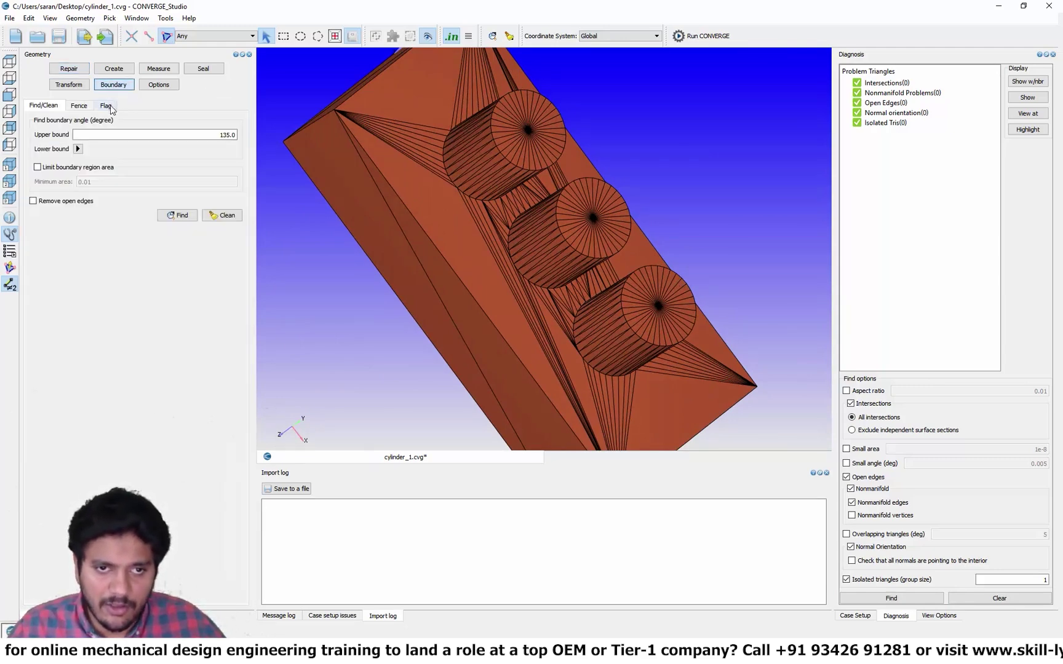
pyautogui.click(107, 105)
pyautogui.click(159, 136)
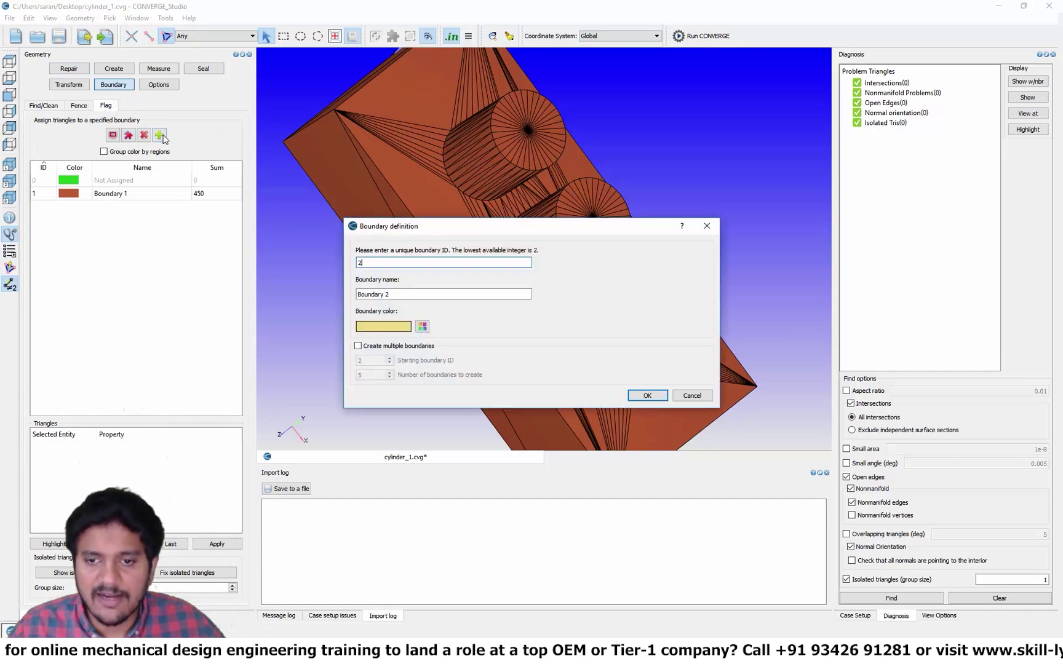
pyautogui.click(393, 347)
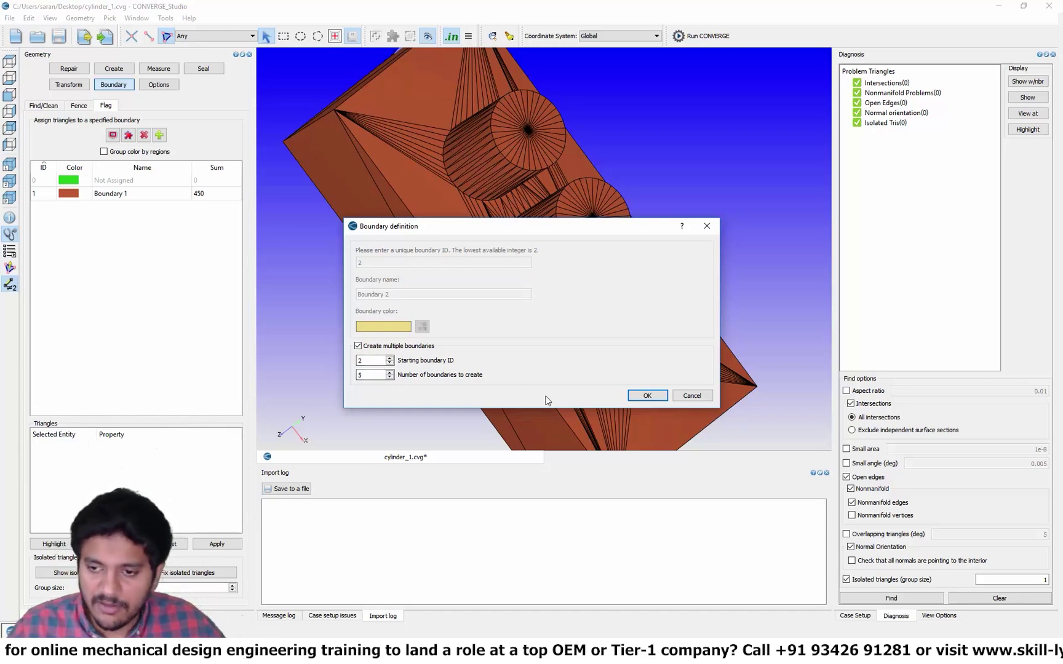
pyautogui.click(643, 397)
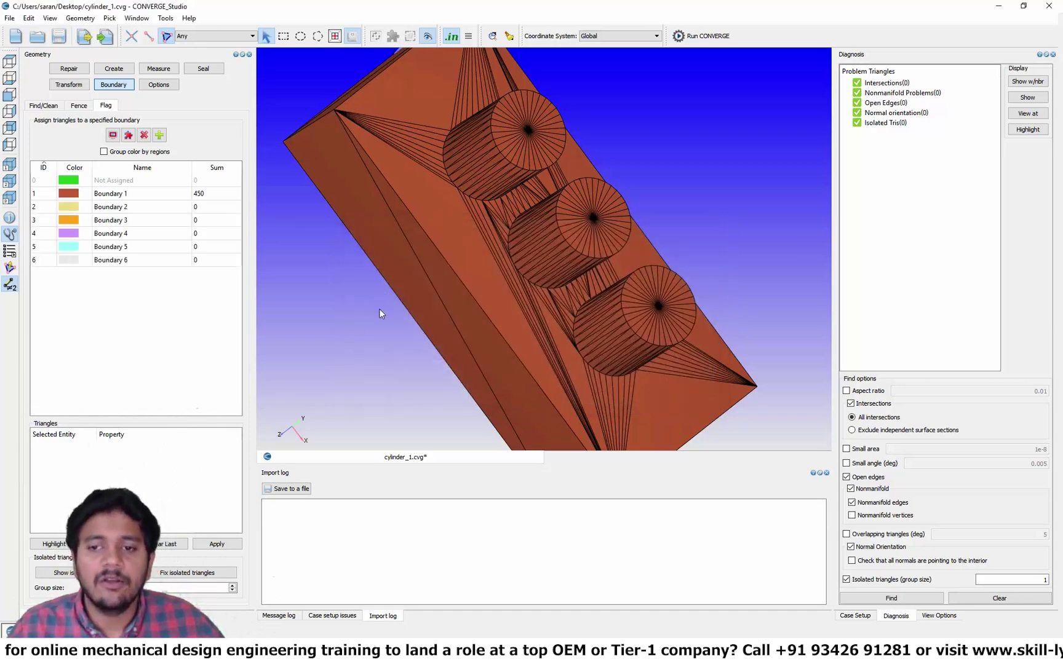
# Step: Assign the two triangles of the block's short end face near the cylinder row's end to Boundary 2
pyautogui.moveTo(630, 266)
pyautogui.mouseDown()
pyautogui.moveTo(537, 175)
pyautogui.moveTo(631, 227)
pyautogui.moveTo(643, 262)
pyautogui.mouseUp()
pyautogui.moveTo(643, 263); pyautogui.dragTo(610, 205, button='middle')
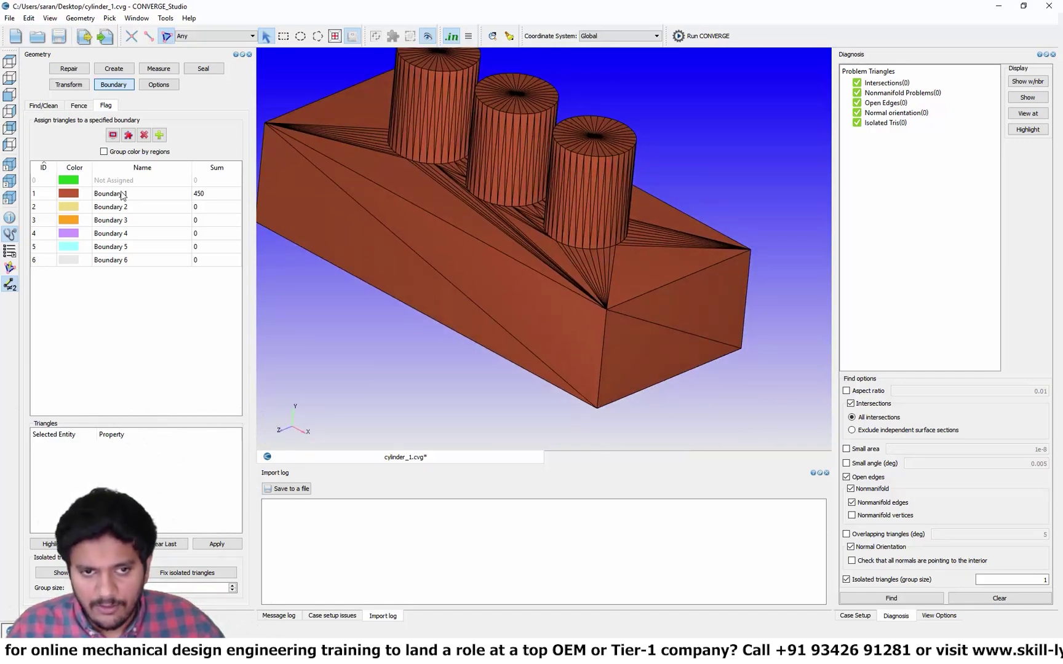
pyautogui.click(126, 210)
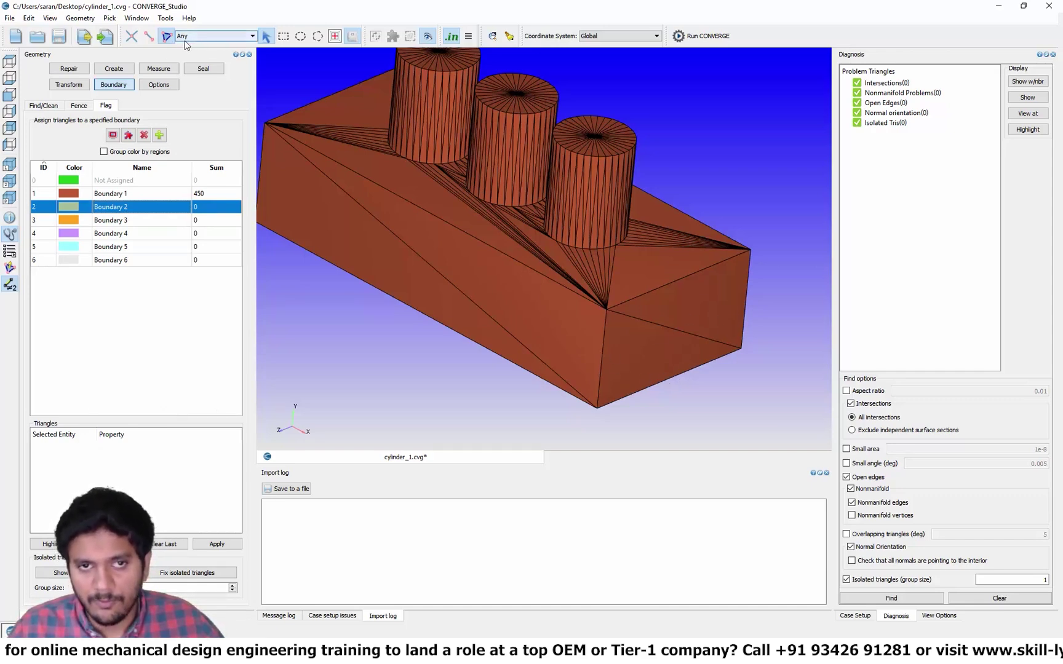
pyautogui.click(715, 293)
pyautogui.click(652, 346)
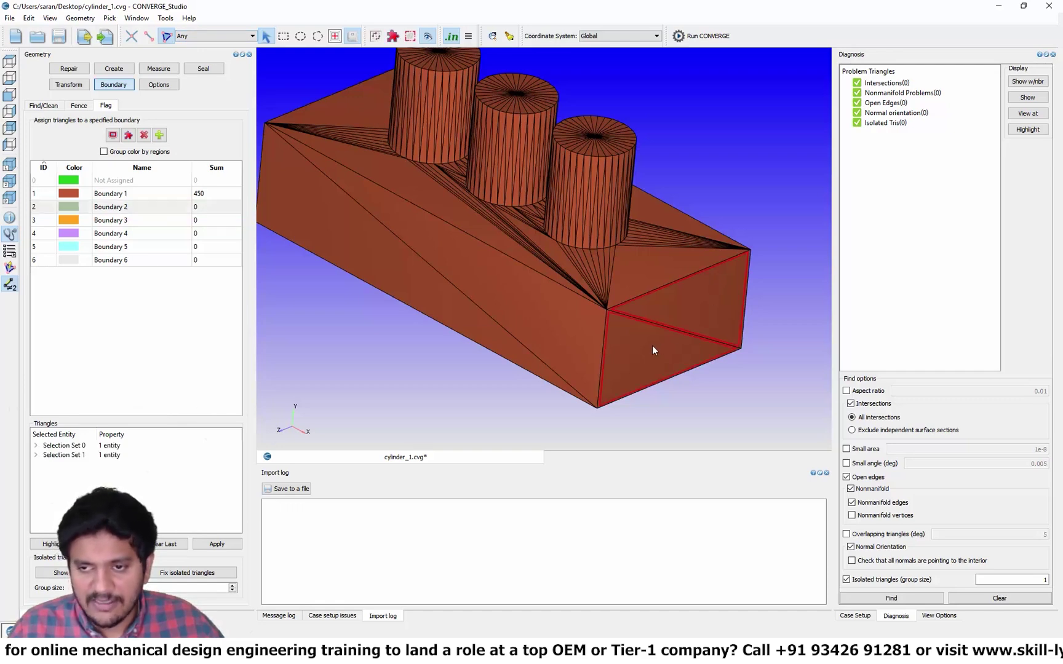
pyautogui.click(131, 207)
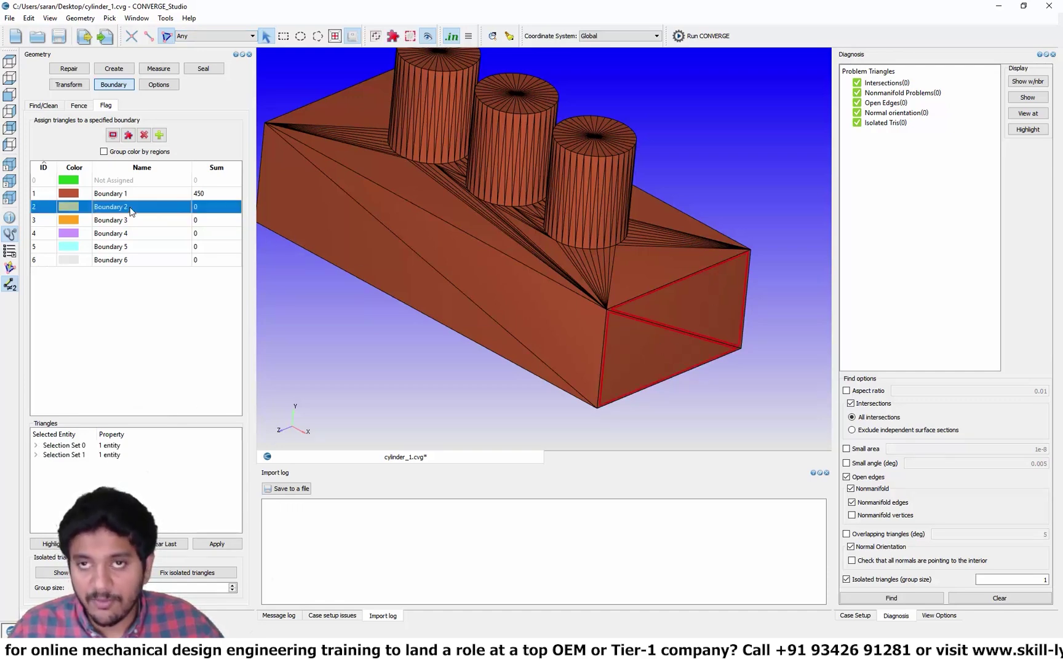
pyautogui.click(217, 543)
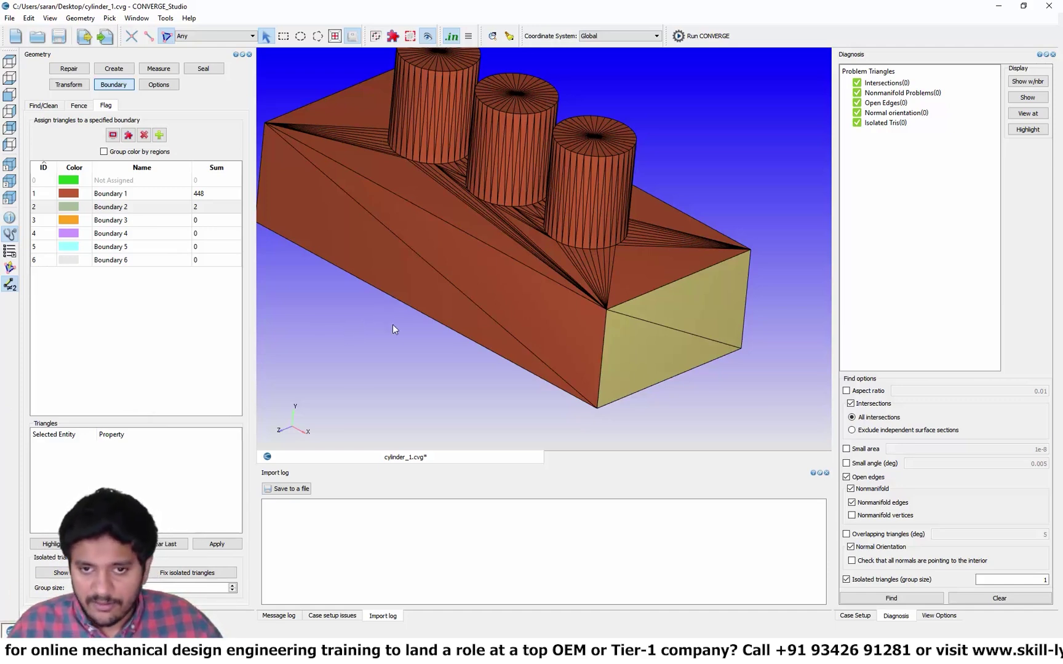
pyautogui.scroll(-2, 393, 323)
pyautogui.click(477, 266)
pyautogui.click(443, 268)
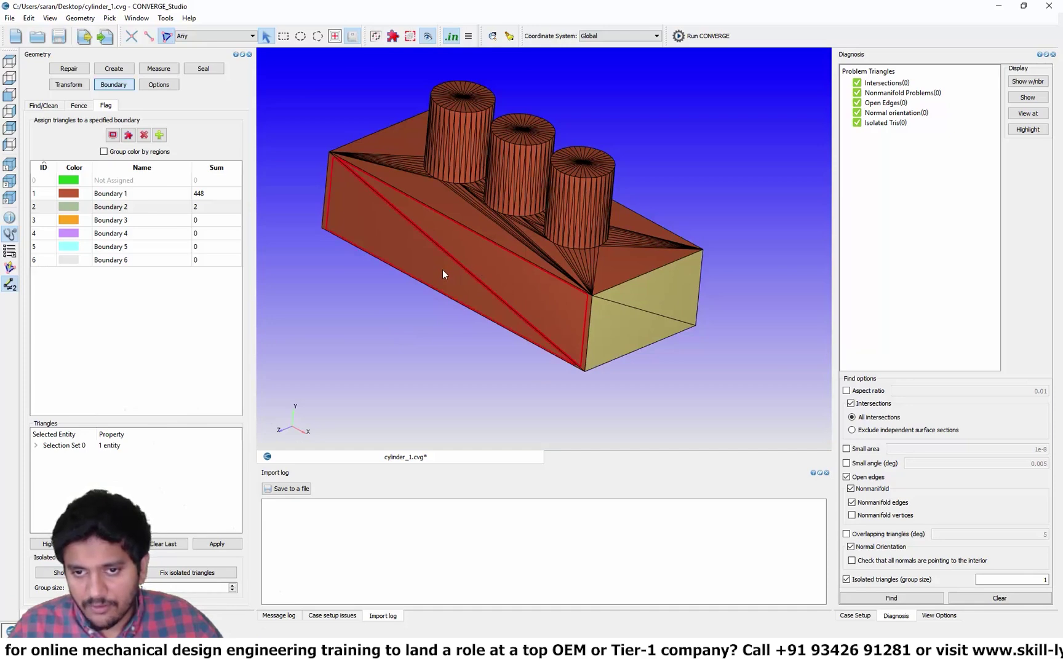
pyautogui.press('Escape')
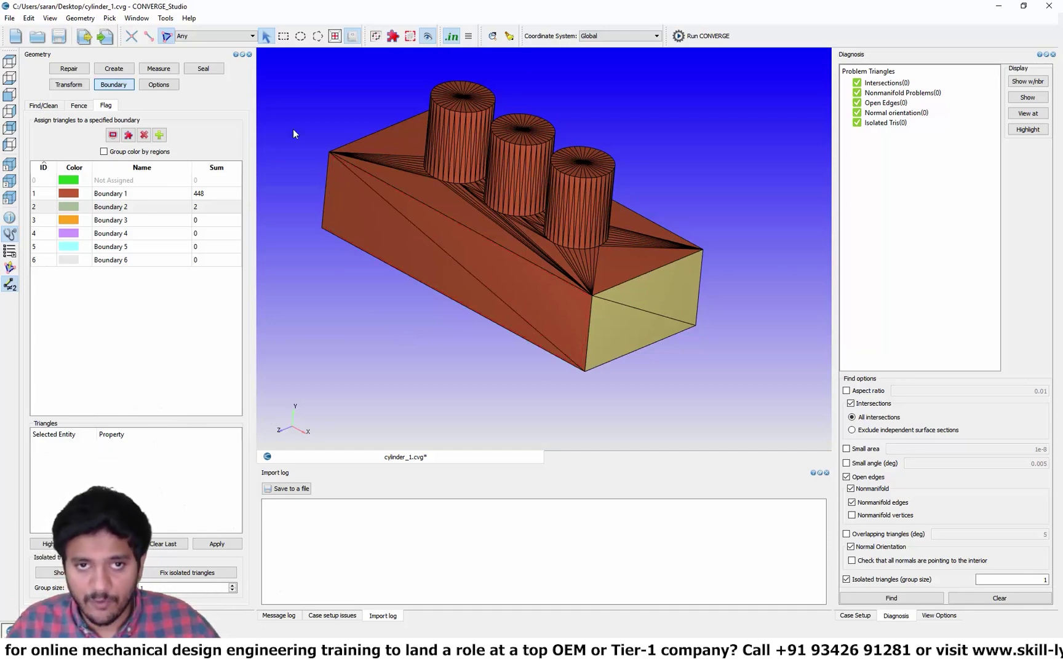
# Step: Set triangle picking to By Angle and assign the block's long side face adjoining the Boundary 2 face to Boundary 3
pyautogui.click(232, 37)
pyautogui.click(234, 50)
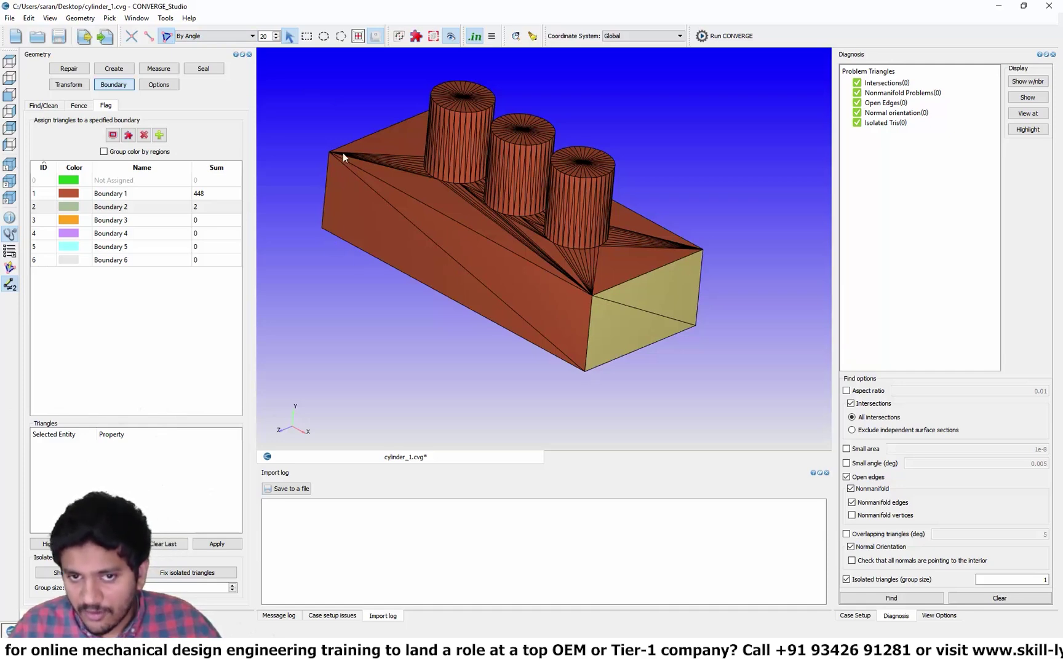
pyautogui.click(538, 299)
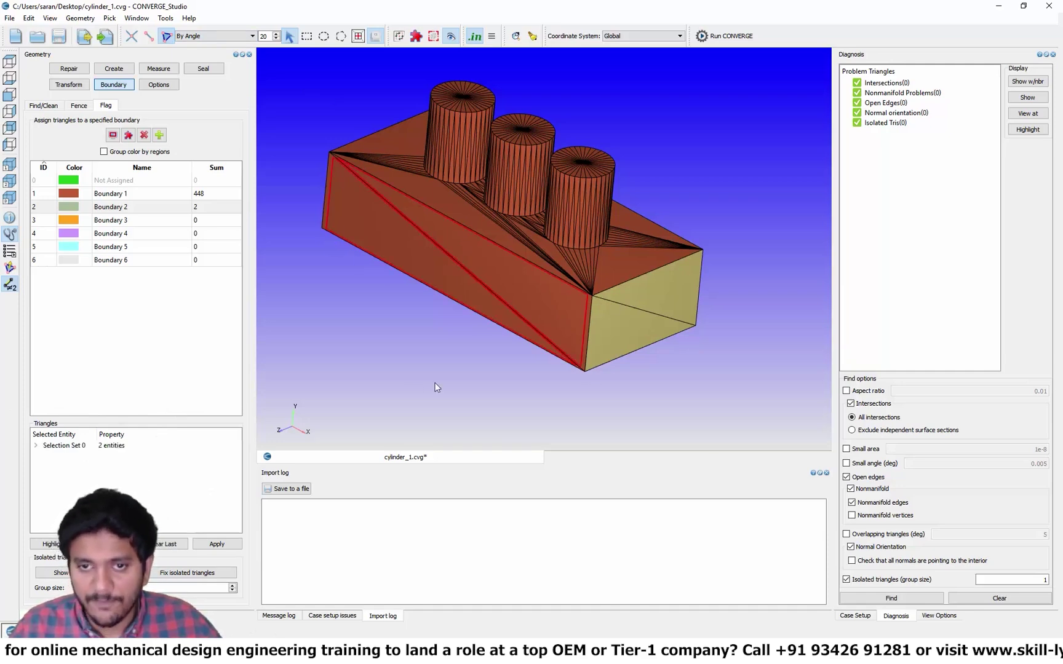
pyautogui.click(135, 221)
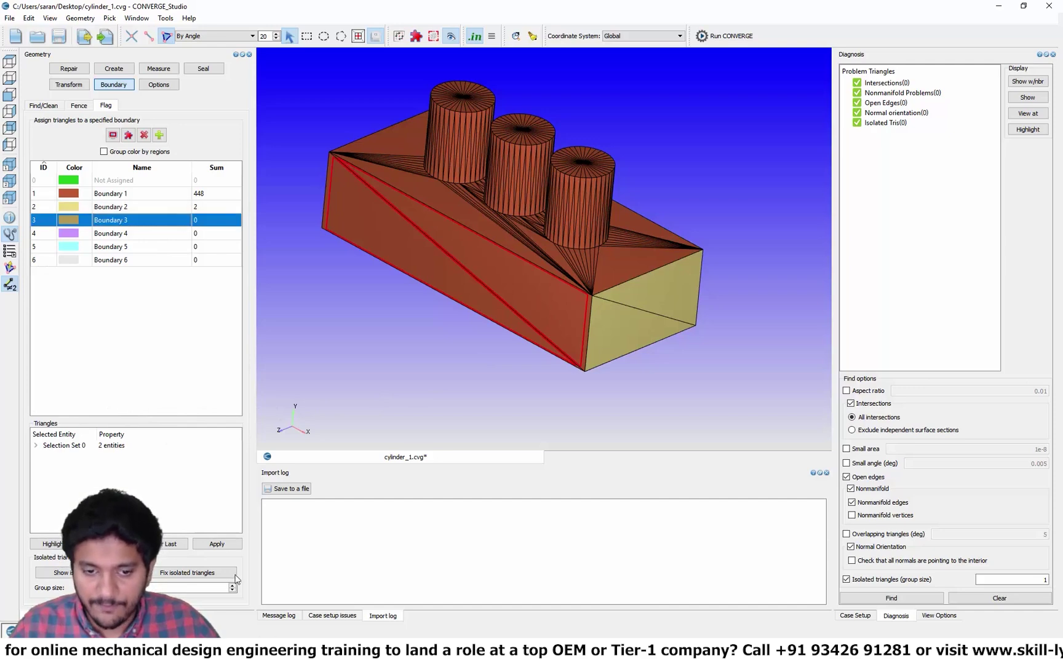
pyautogui.click(217, 544)
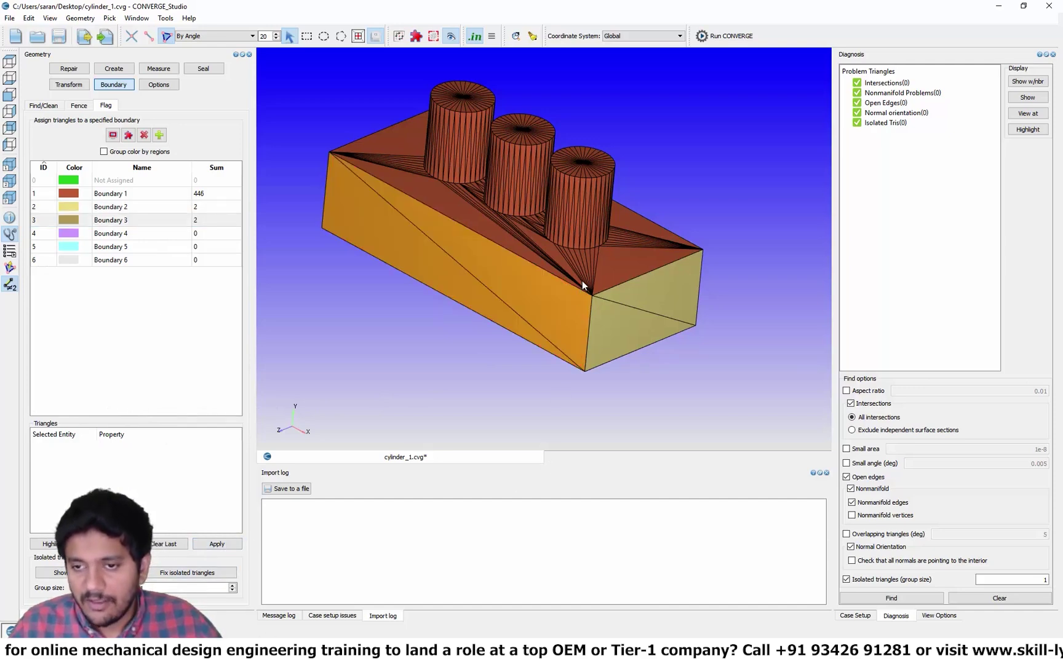
# Step: Assign the block's top face around the cylinder bases to Boundary 4 using By Angle picking
pyautogui.click(603, 283)
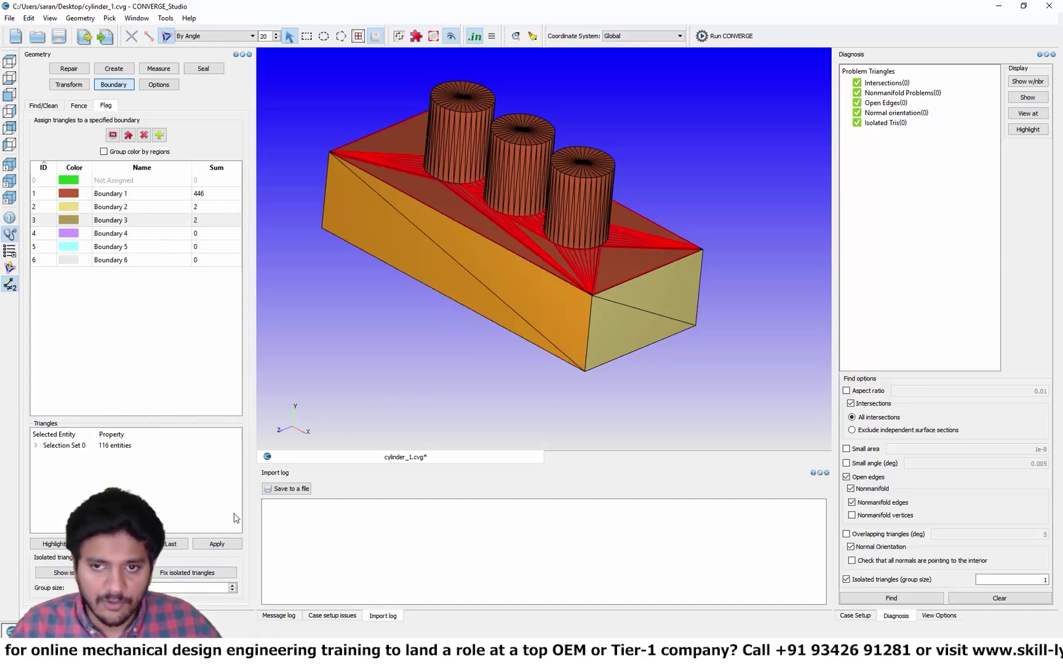
pyautogui.click(127, 240)
pyautogui.click(216, 544)
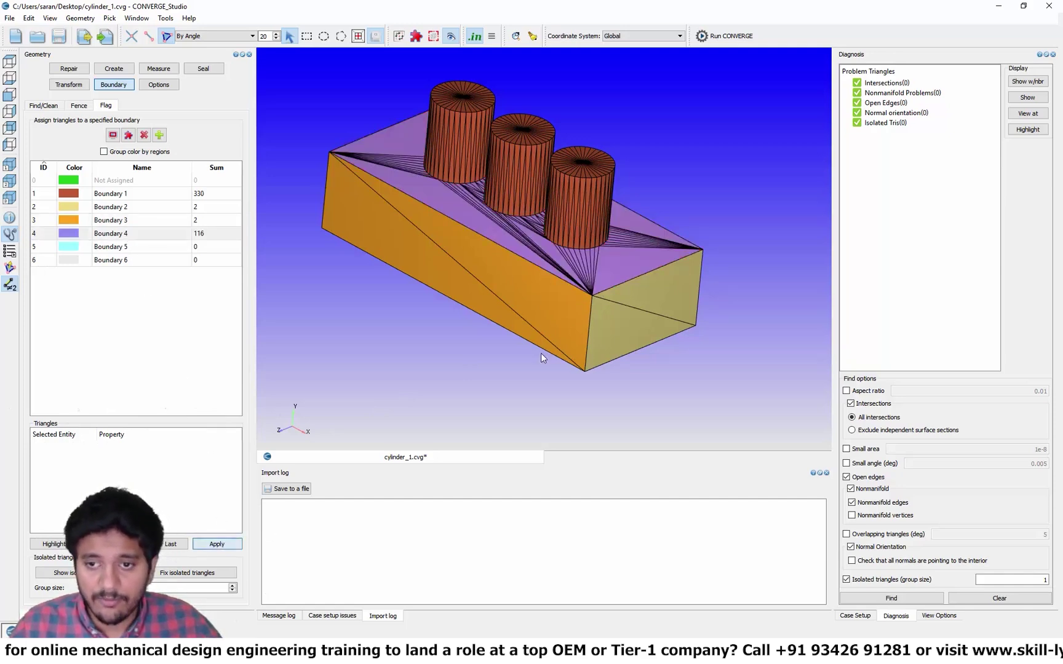
# Step: Assign the block's other long side face to Boundary 5 and its bottom face to Boundary 6
pyautogui.moveTo(541, 353); pyautogui.dragTo(554, 325)
pyautogui.click(154, 247)
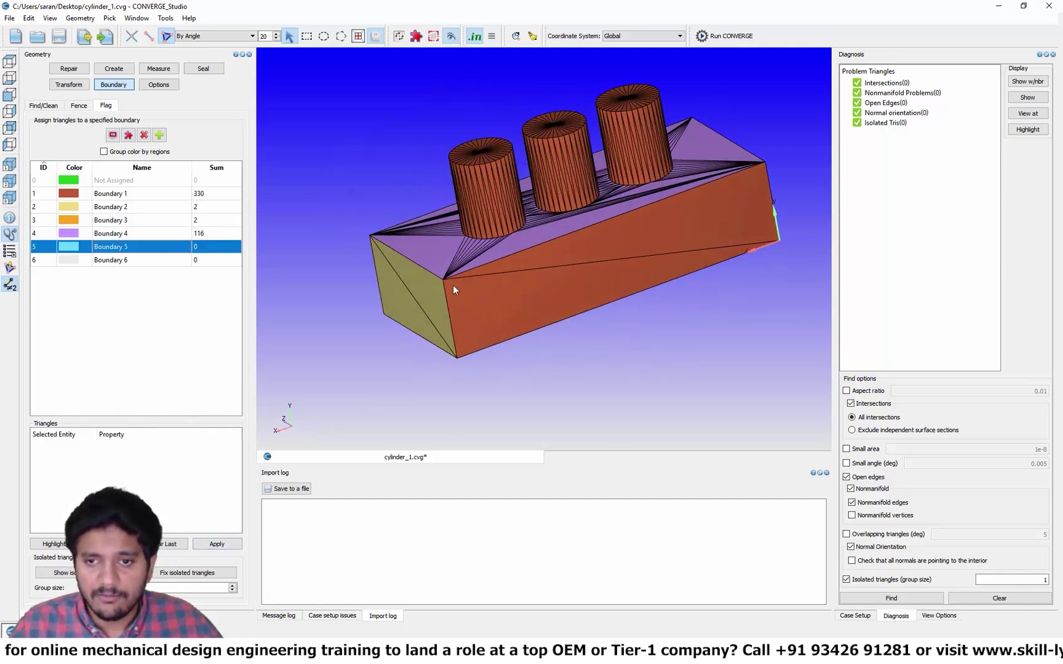
pyautogui.click(559, 308)
pyautogui.click(228, 545)
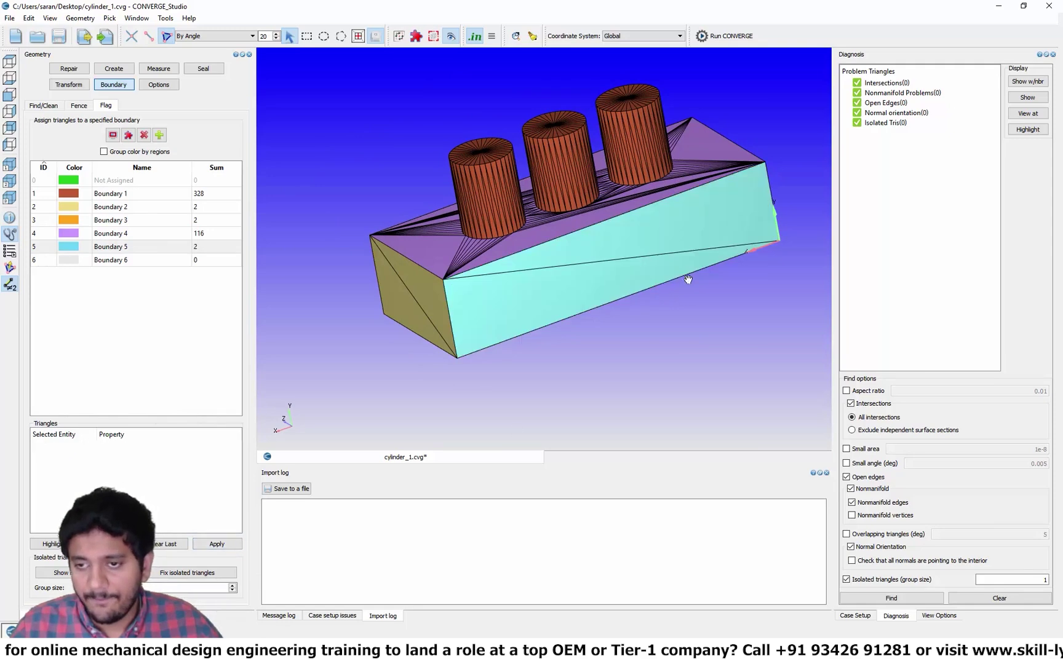
pyautogui.moveTo(685, 277); pyautogui.dragTo(668, 194)
pyautogui.click(467, 265)
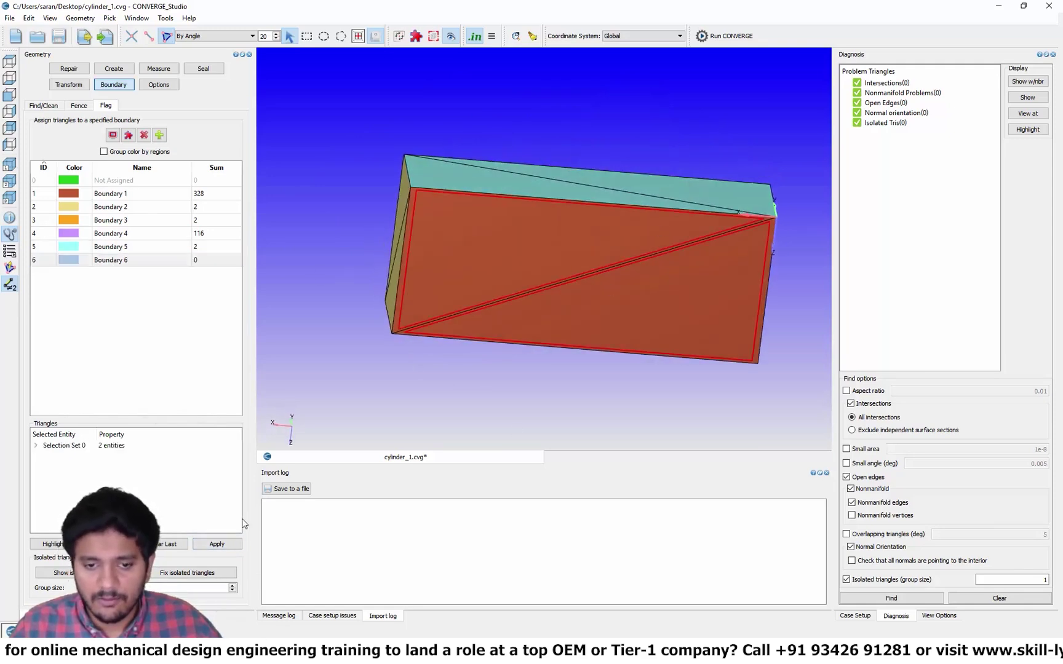
pyautogui.click(227, 543)
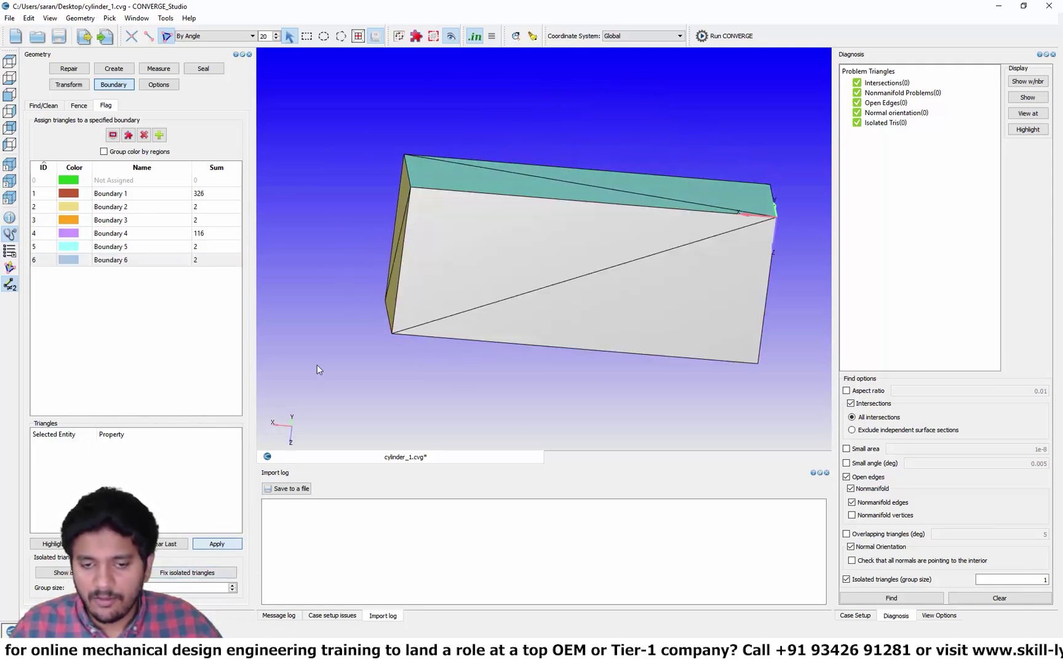
# Step: Create four additional boundaries at once, with IDs starting at 7
pyautogui.moveTo(316, 365); pyautogui.dragTo(484, 217)
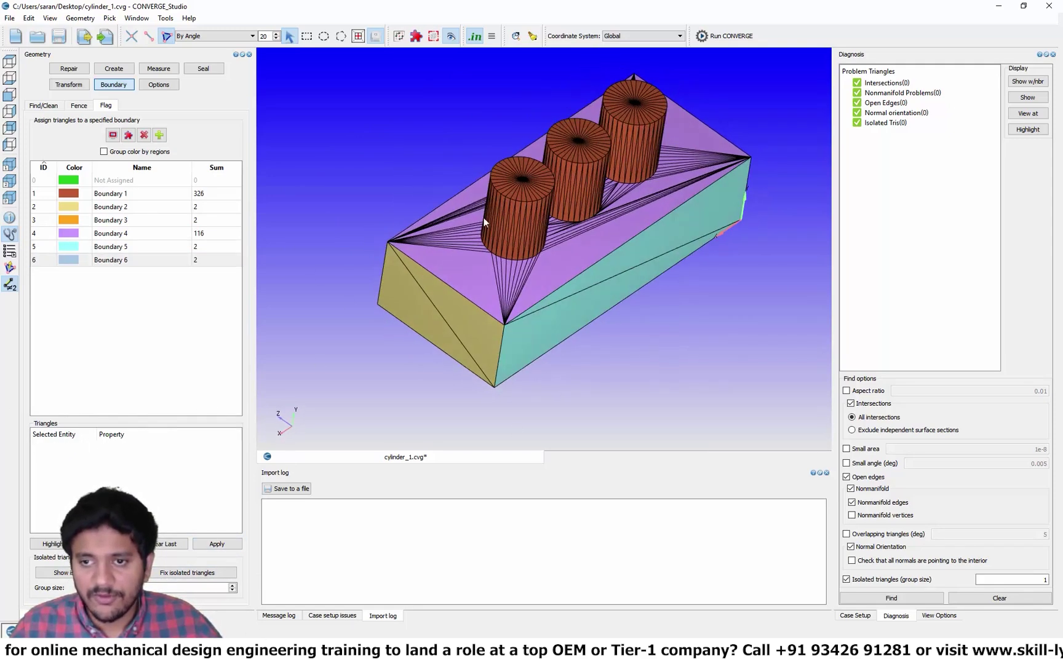
pyautogui.click(160, 135)
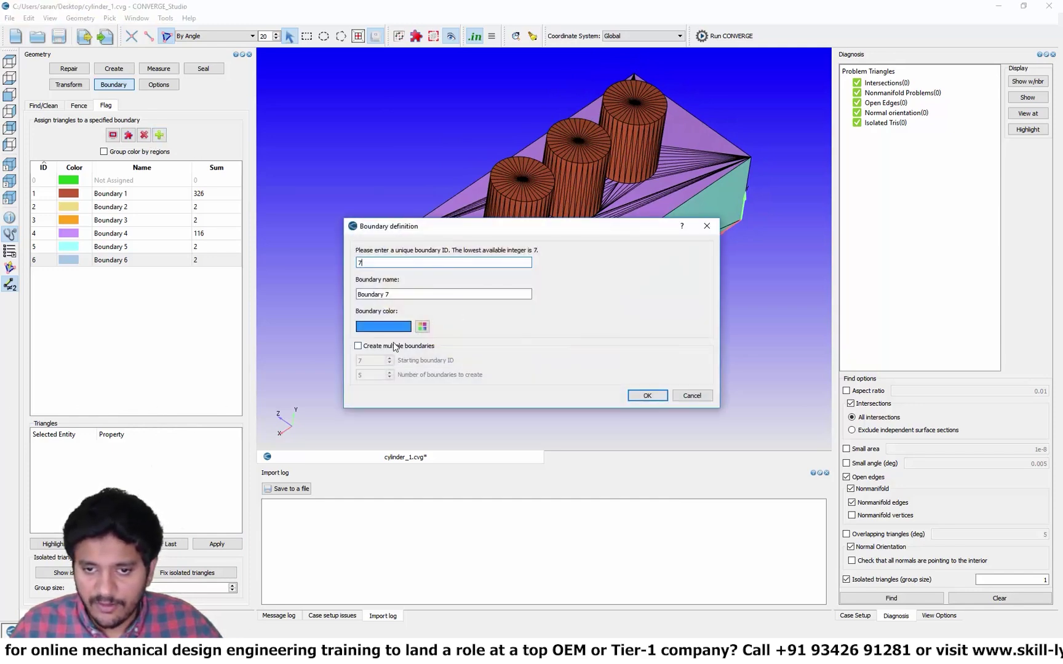
pyautogui.click(394, 346)
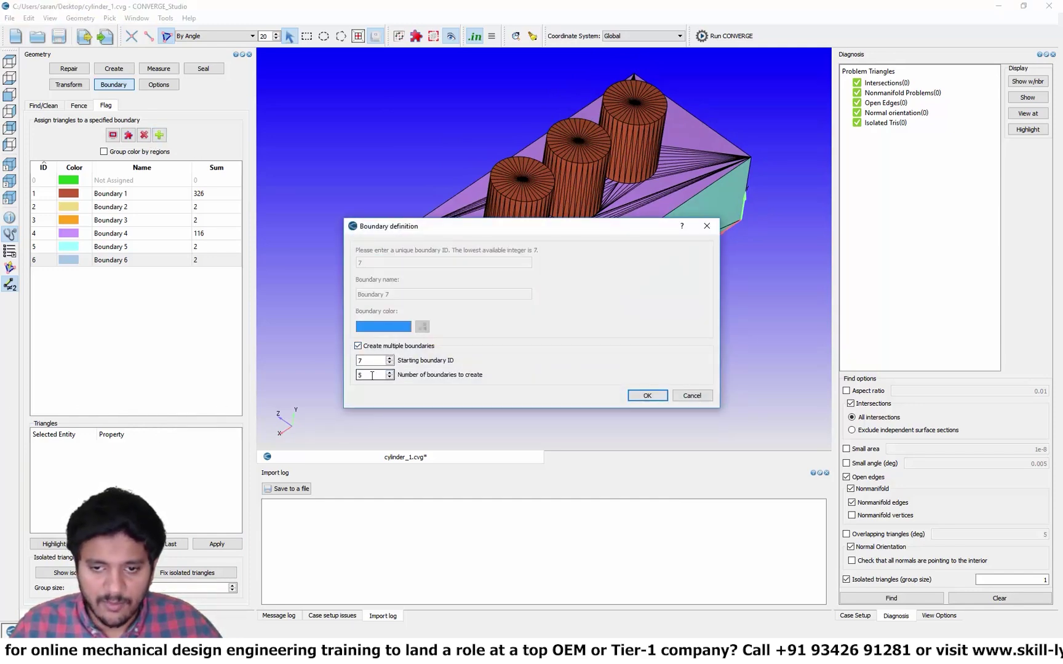
pyautogui.doubleClick(377, 375)
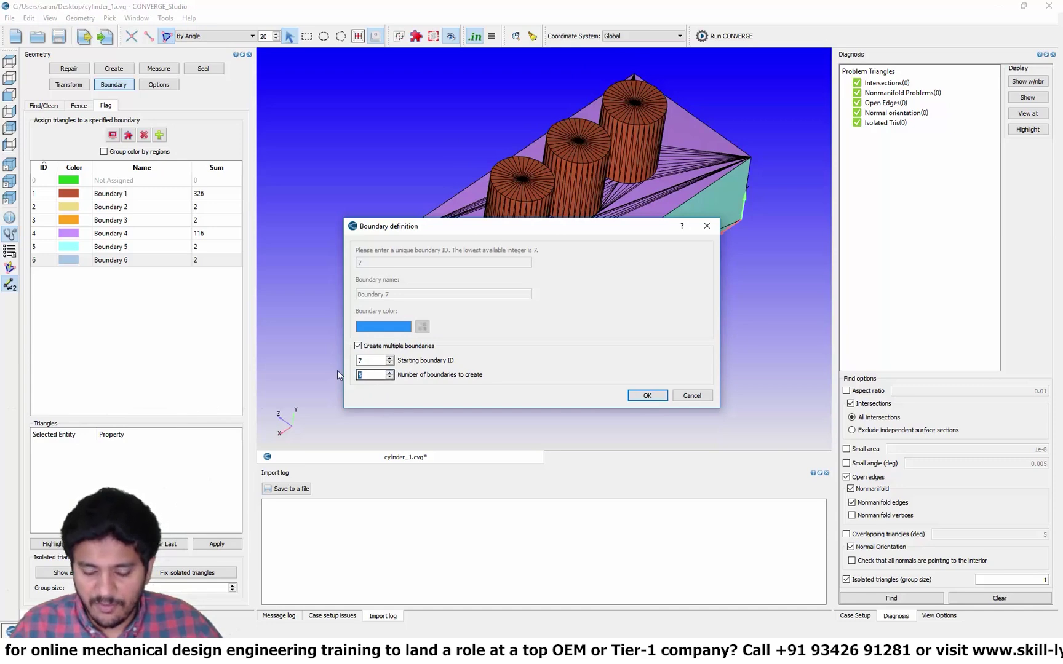
pyautogui.write('4')
pyautogui.click(647, 396)
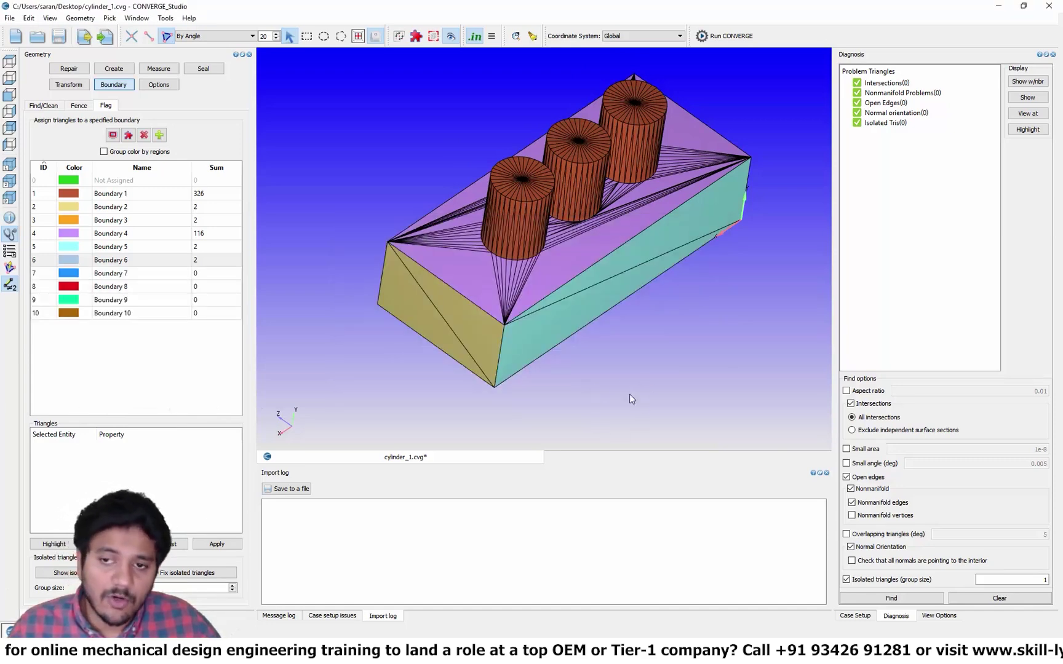
# Step: Assign the circular top faces of all three cylinders to Boundary 7
pyautogui.click(156, 274)
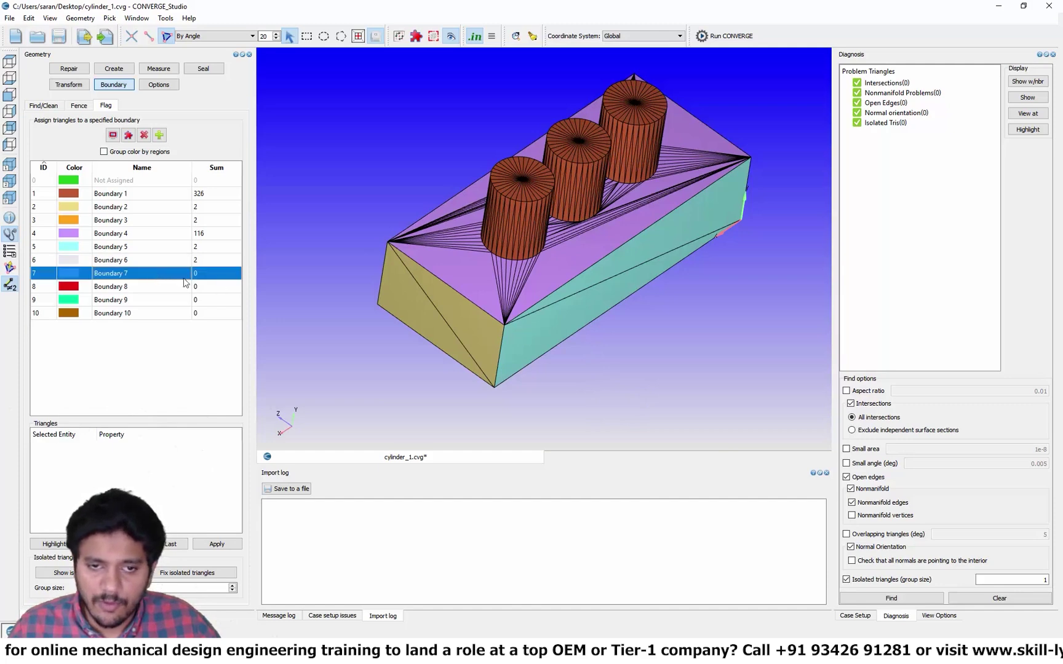
pyautogui.click(542, 177)
pyautogui.click(587, 148)
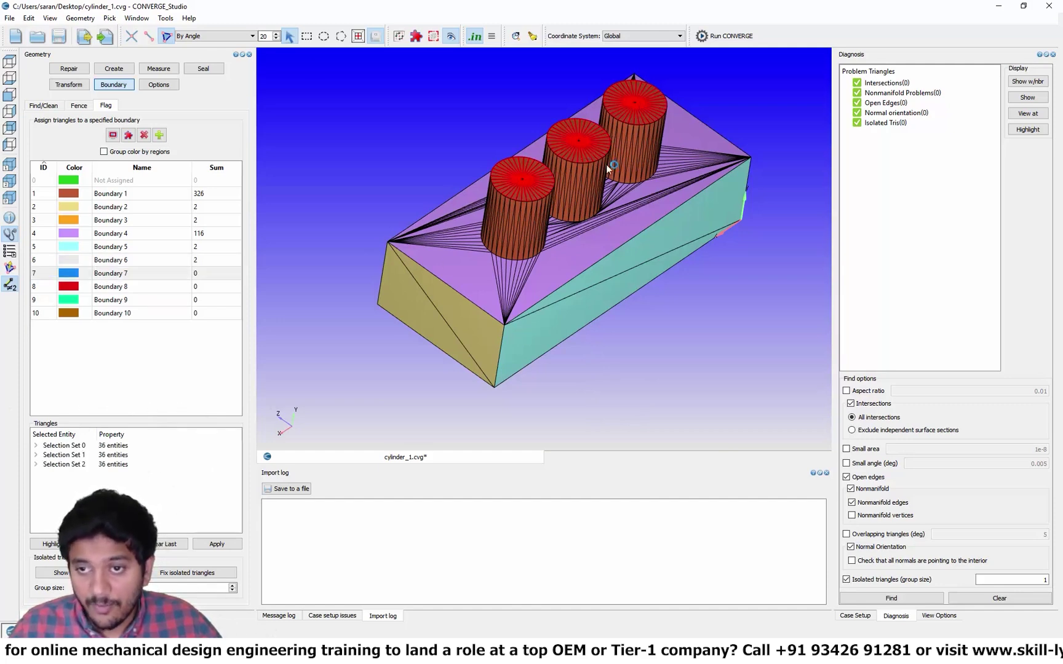
pyautogui.click(643, 106)
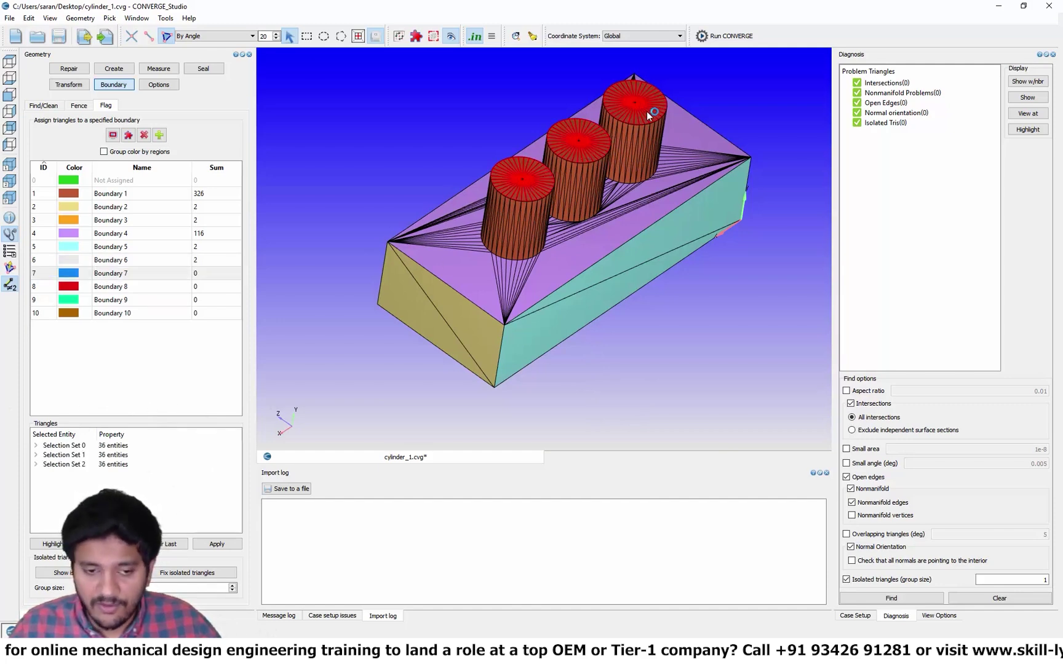
pyautogui.click(217, 543)
# Step: Assign the cylinder side walls to separate boundaries: the one nearest the Boundary 2 end to Boundary 8, the middle to Boundary 9, the farthest to Boundary 10
pyautogui.click(114, 286)
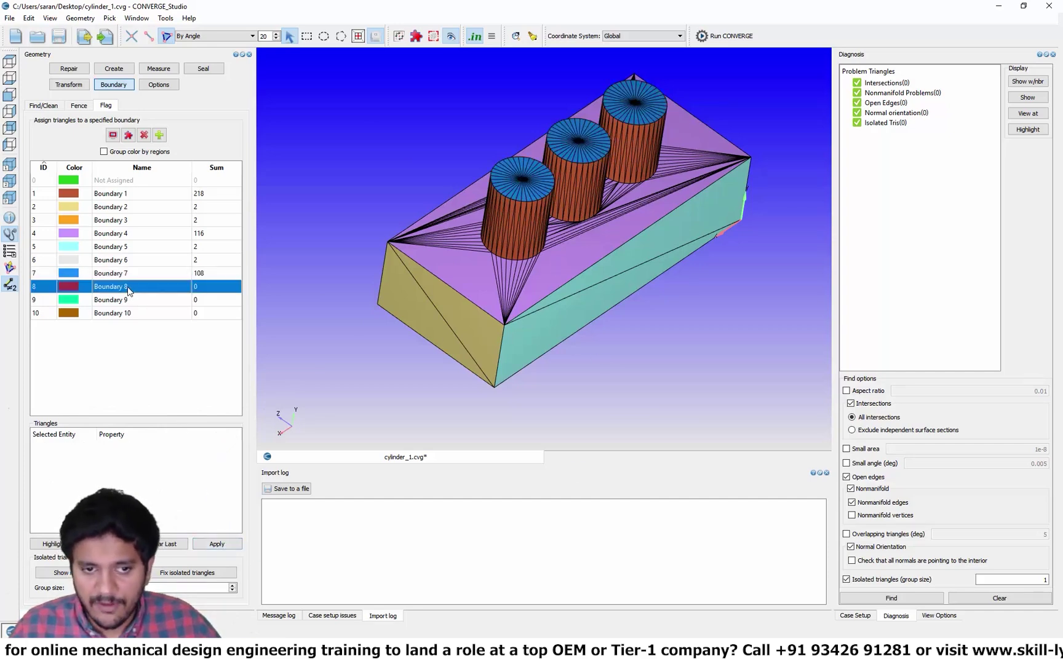
pyautogui.click(501, 231)
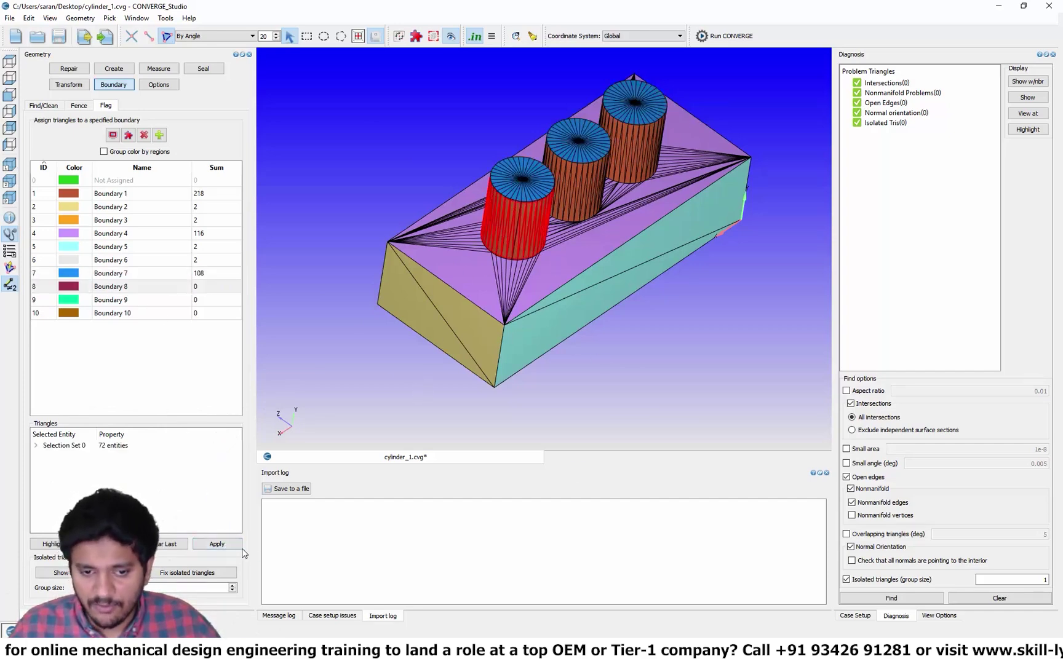
pyautogui.click(217, 544)
pyautogui.click(194, 300)
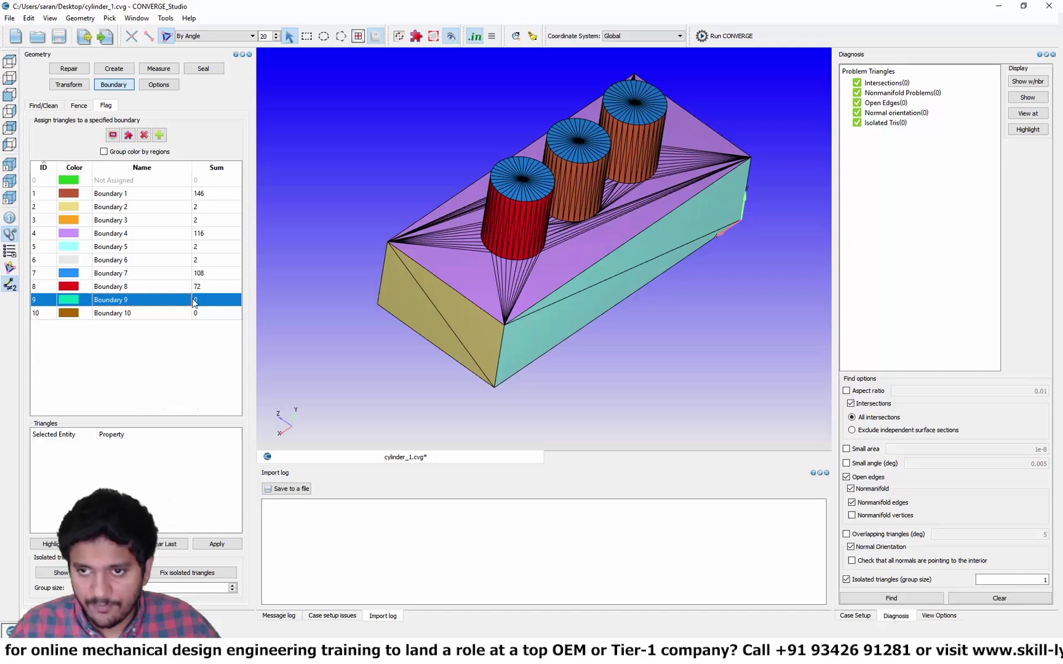
pyautogui.click(567, 203)
pyautogui.click(217, 543)
pyautogui.click(141, 314)
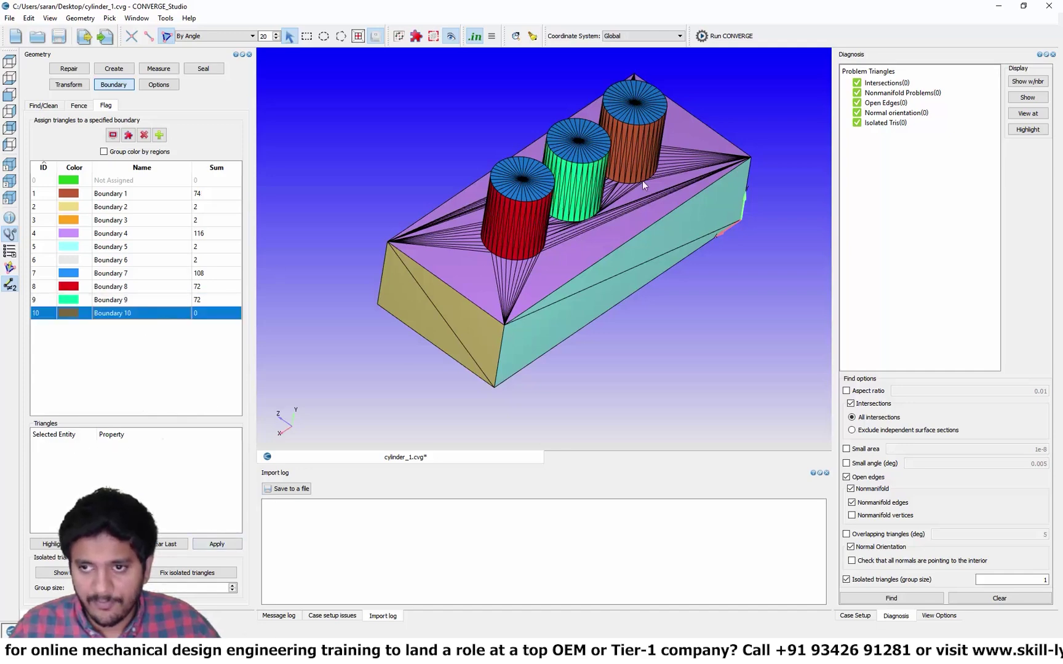
pyautogui.click(641, 161)
pyautogui.click(216, 545)
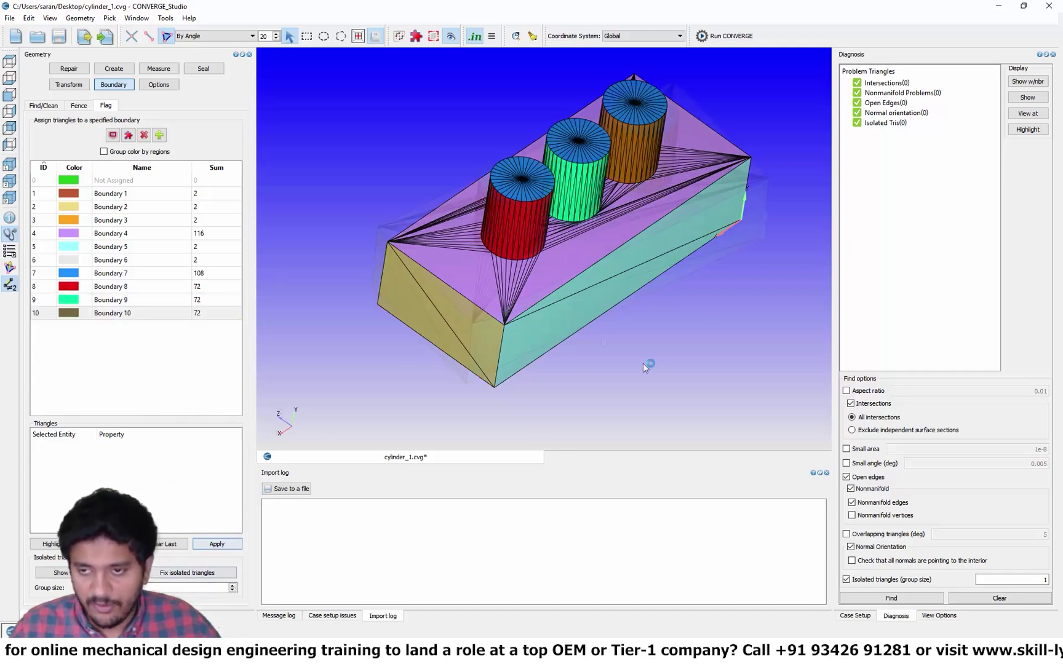
# Step: Box-select all triangles of the block and cylinders in the front view and flag them as Not Assigned
pyautogui.moveTo(646, 362); pyautogui.dragTo(664, 346, button='middle')
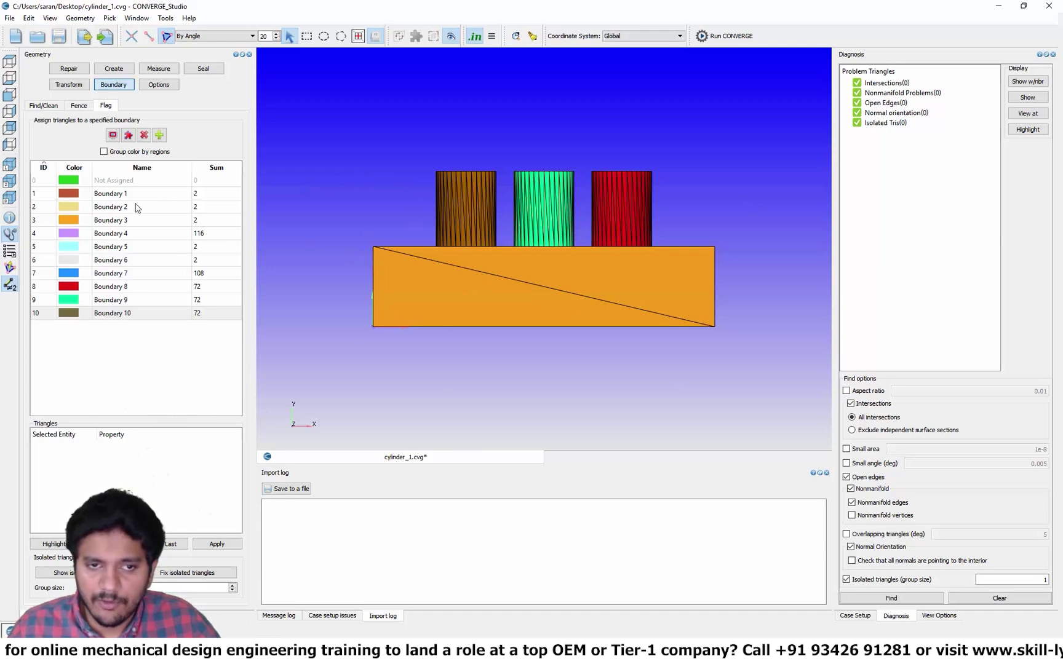
pyautogui.click(116, 183)
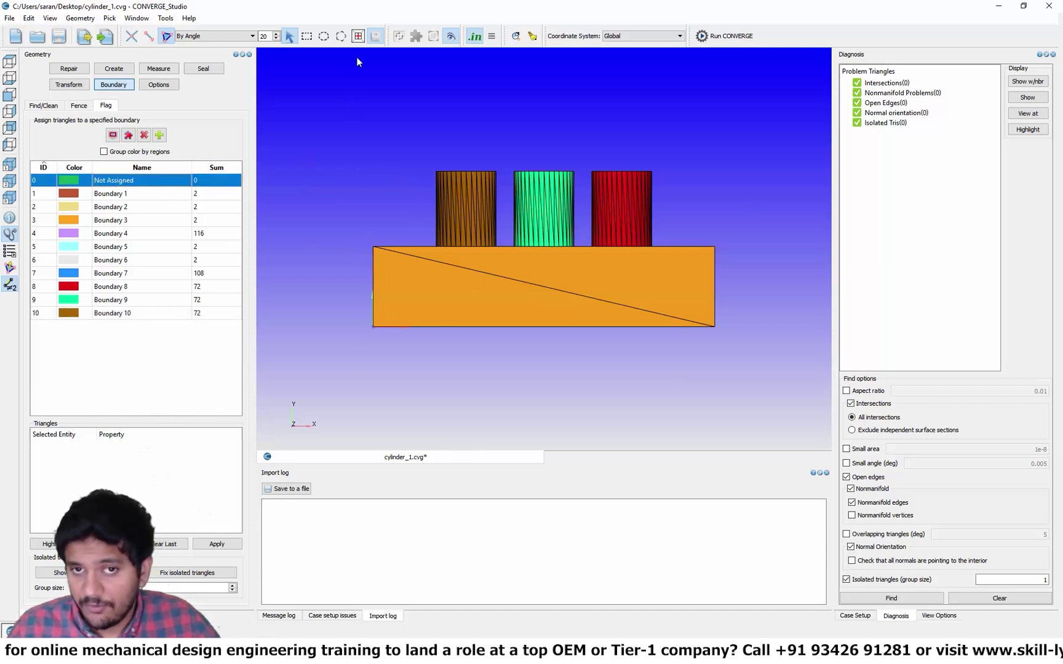
pyautogui.click(306, 35)
pyautogui.moveTo(329, 100); pyautogui.dragTo(764, 365)
pyautogui.moveTo(650, 187); pyautogui.dragTo(418, 186, button='middle')
pyautogui.click(216, 544)
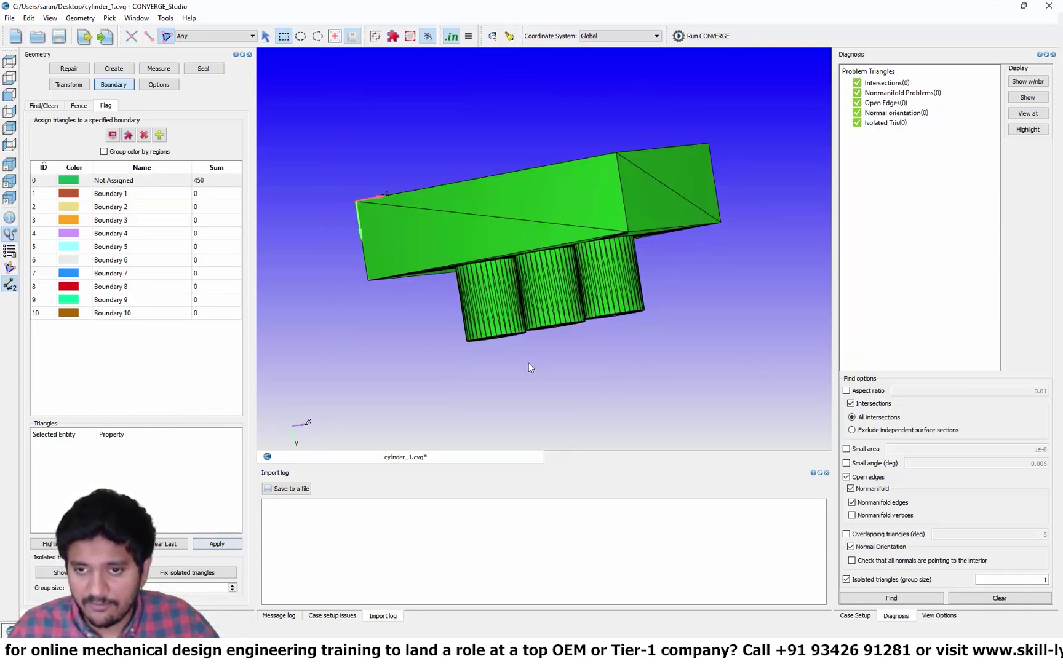
# Step: Mark a closed fence along the four edges of the block's +Z long side face using the Between two vertices option
pyautogui.moveTo(527, 366); pyautogui.dragTo(451, 382, button='middle')
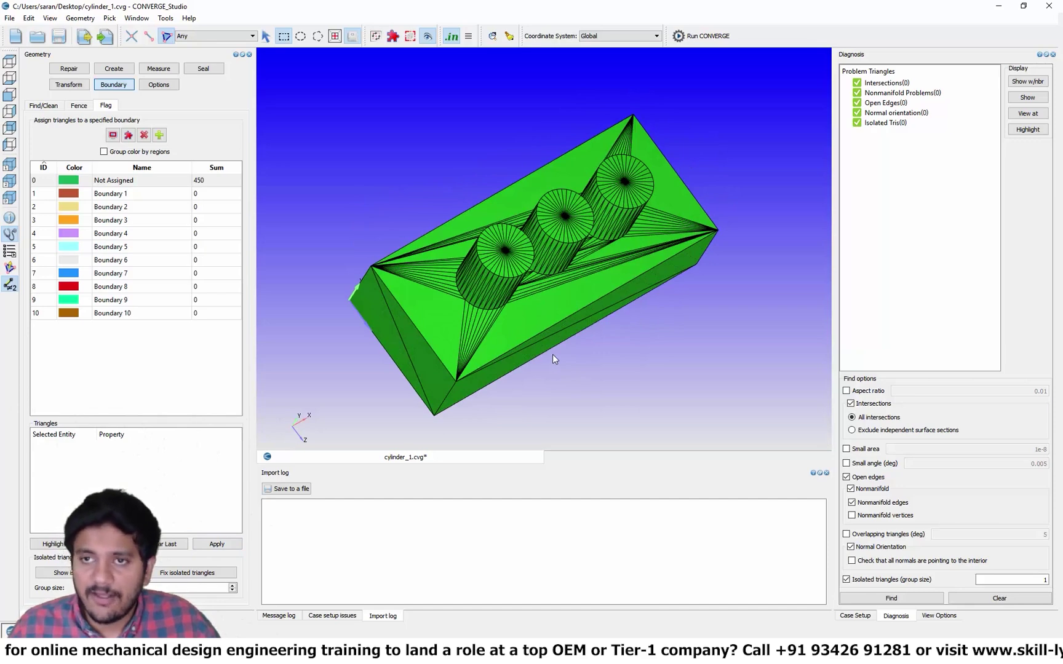
pyautogui.moveTo(553, 354); pyautogui.dragTo(723, 186, button='middle')
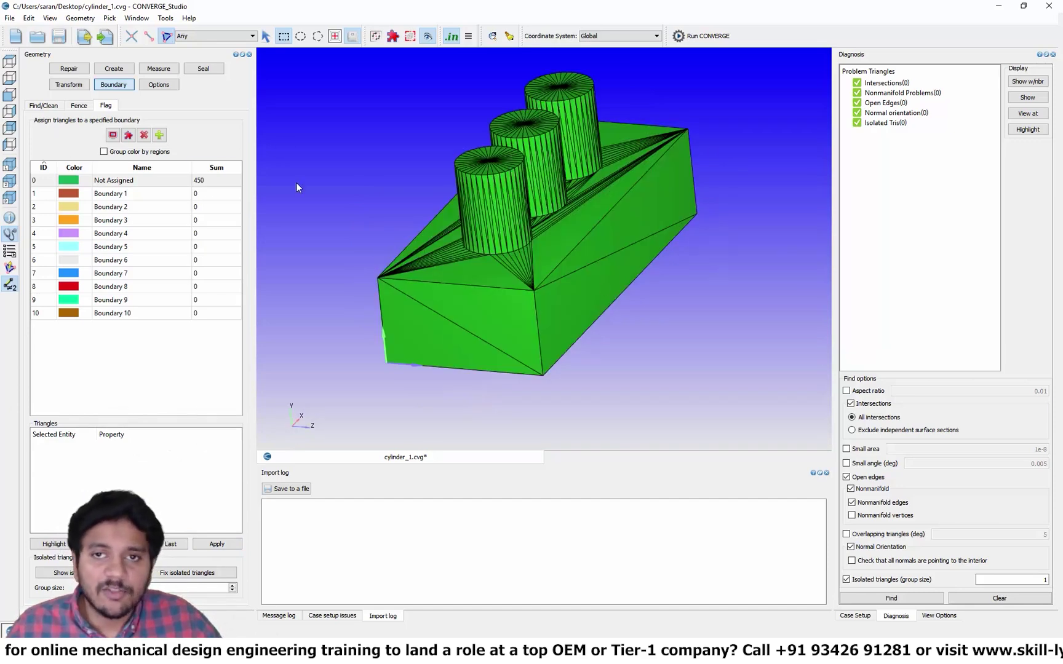
pyautogui.click(84, 107)
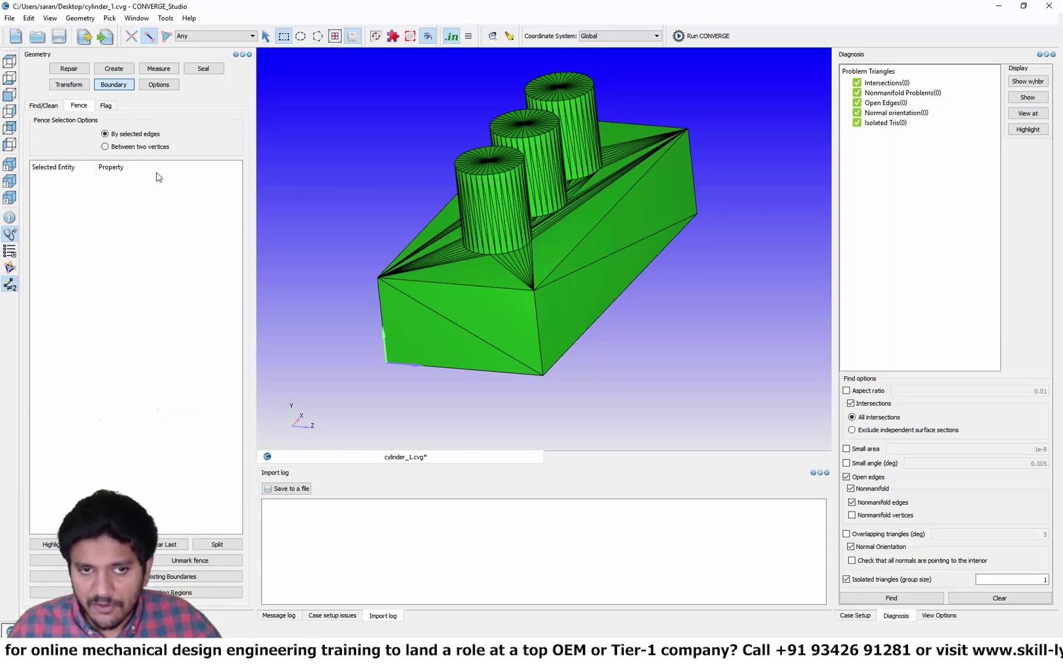
pyautogui.click(131, 148)
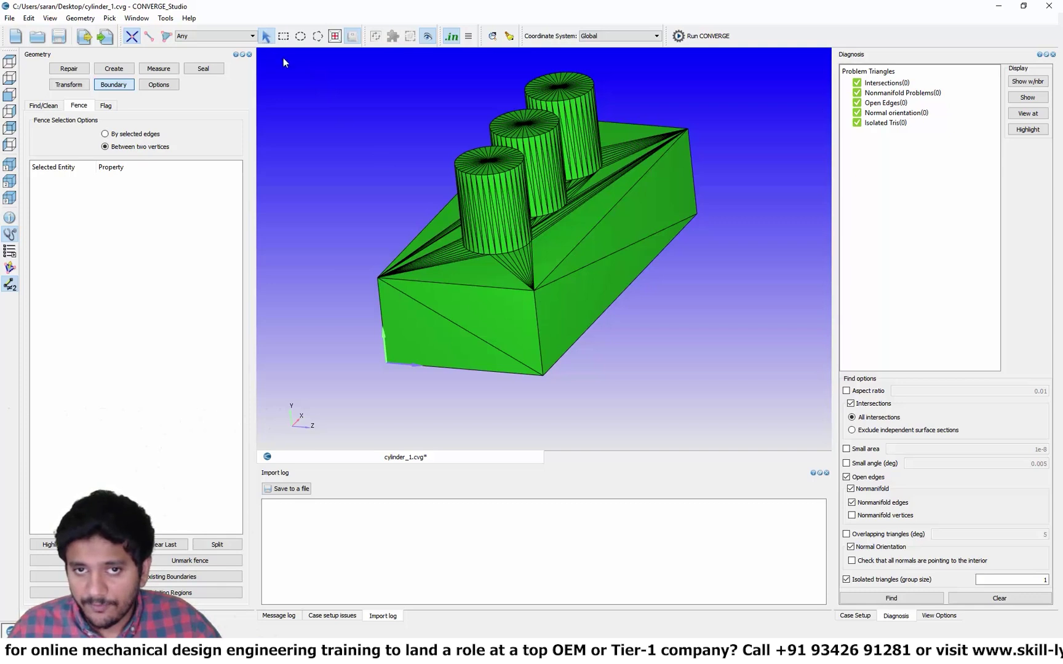
pyautogui.click(532, 289)
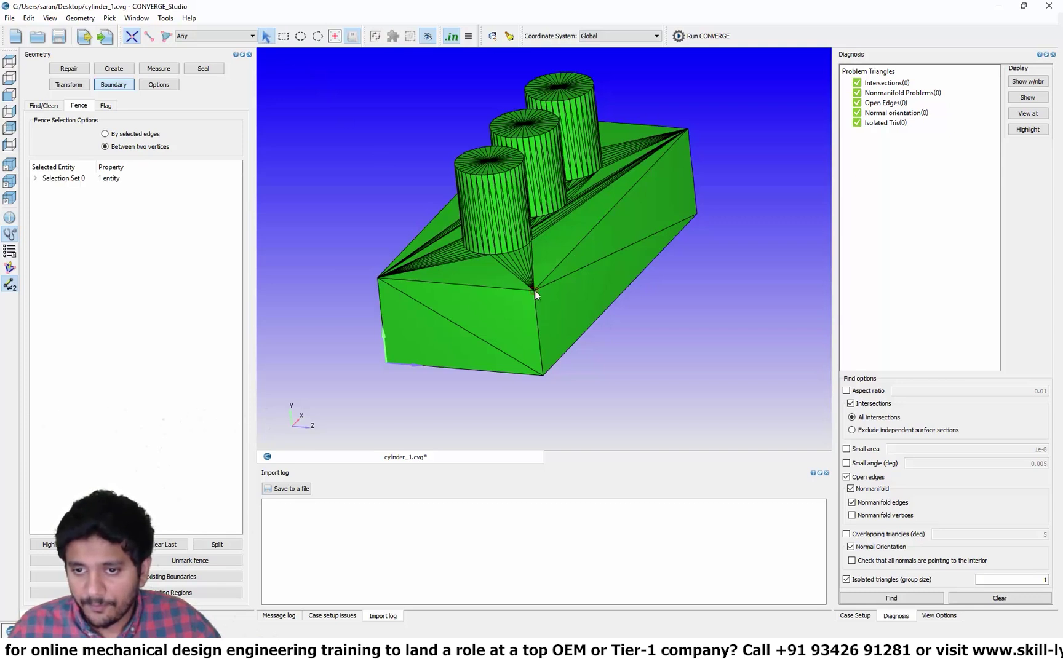
pyautogui.click(689, 128)
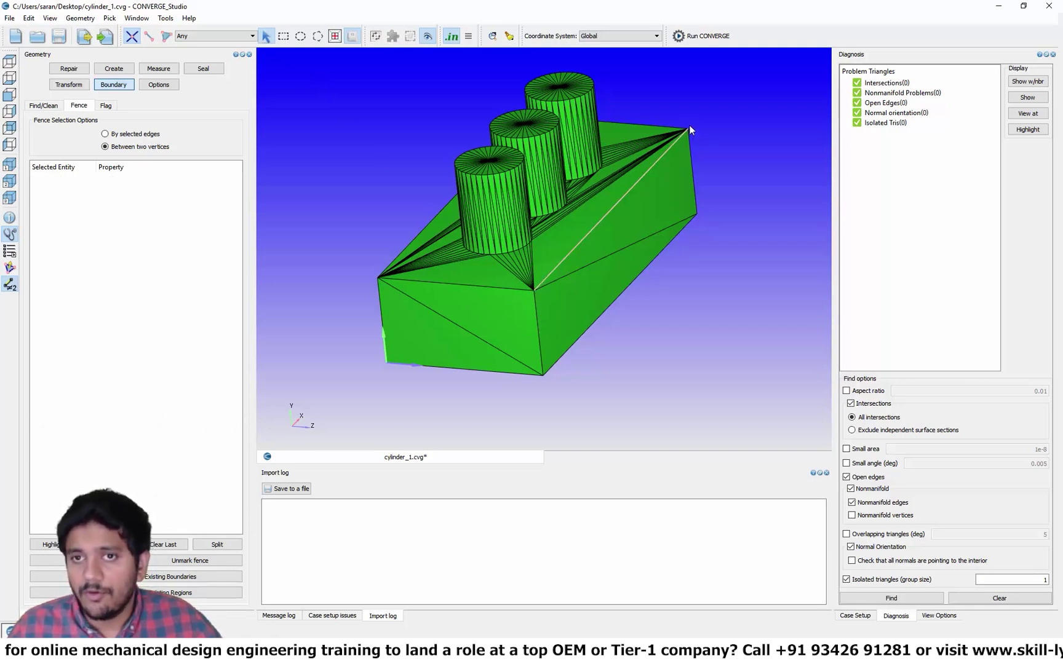
pyautogui.click(534, 291)
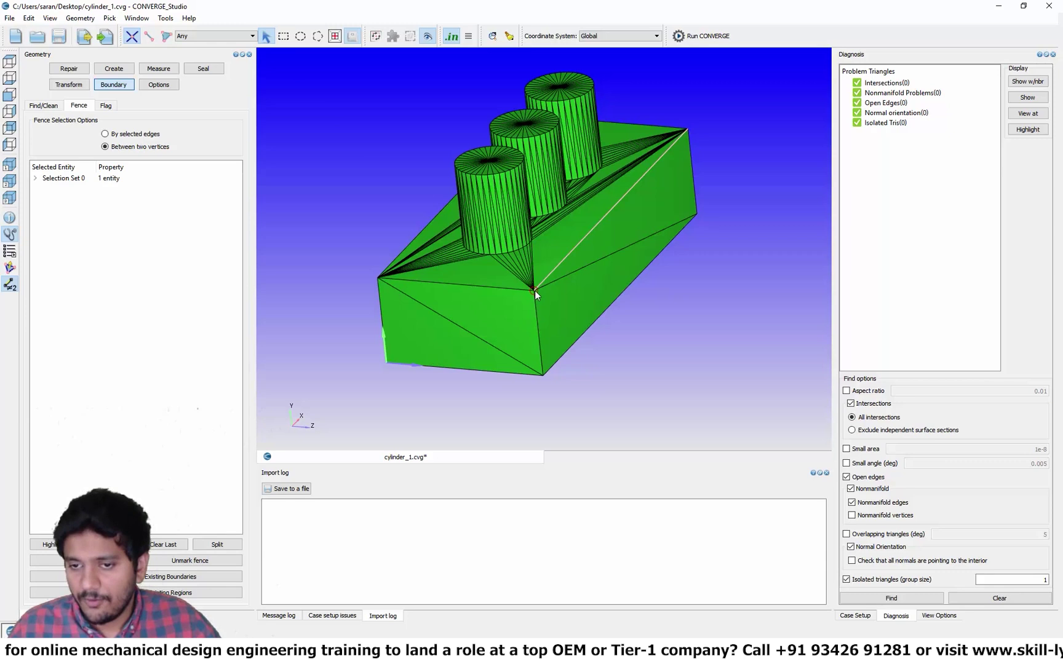
pyautogui.click(543, 376)
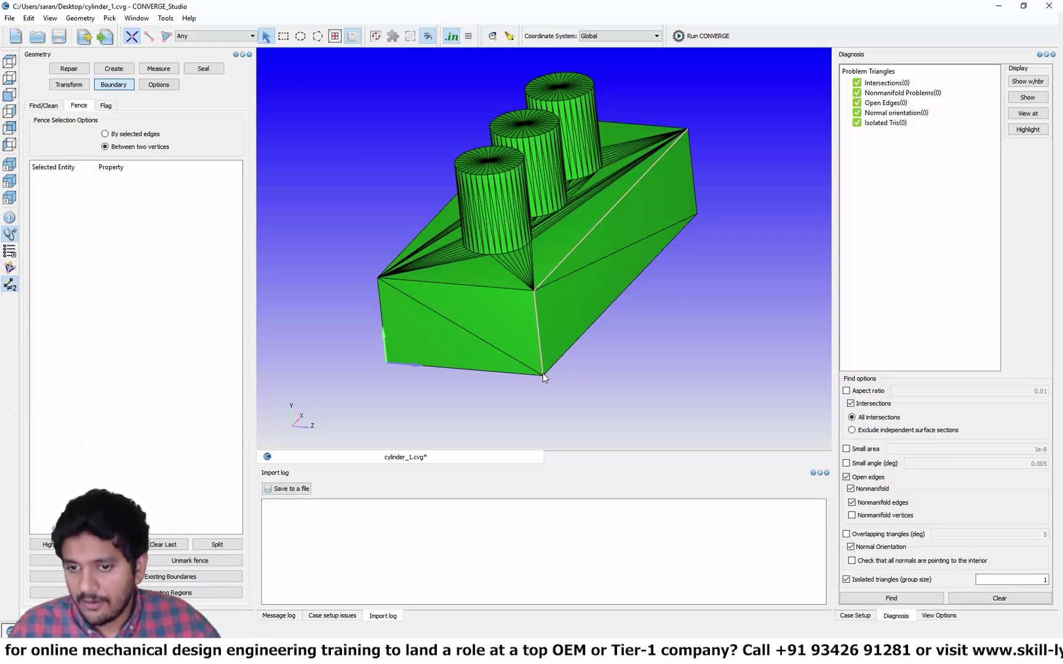
pyautogui.click(543, 376)
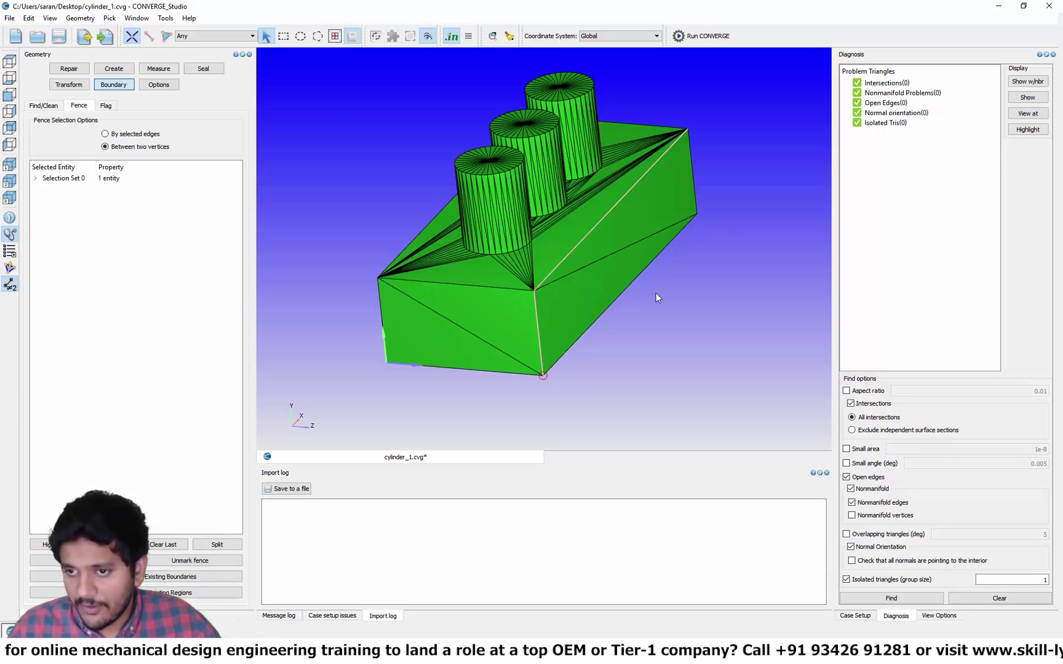
pyautogui.click(699, 215)
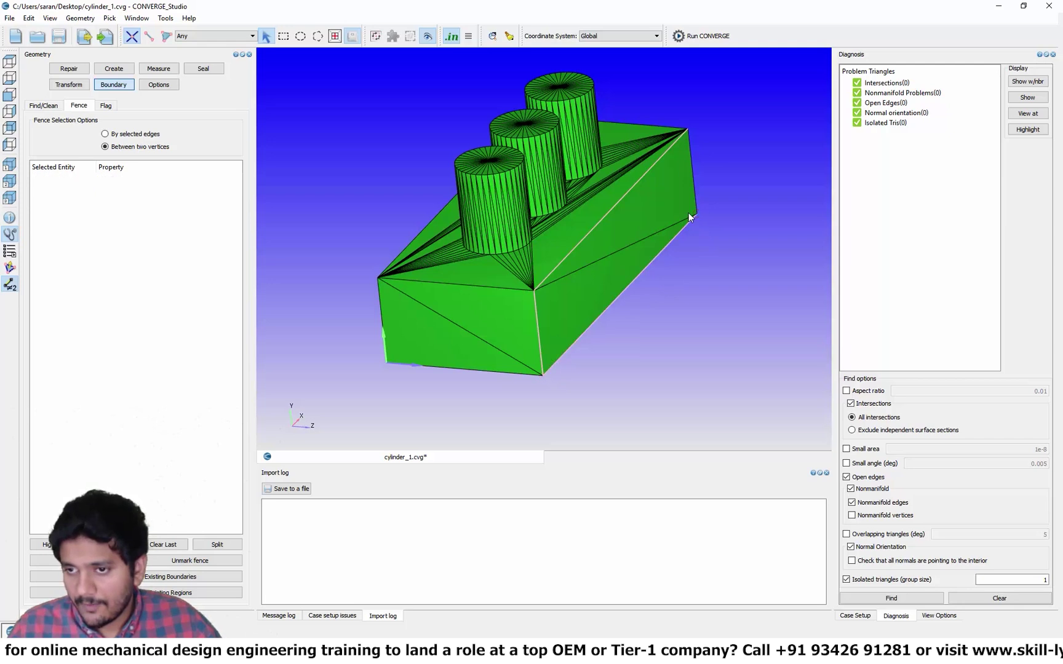
pyautogui.click(698, 216)
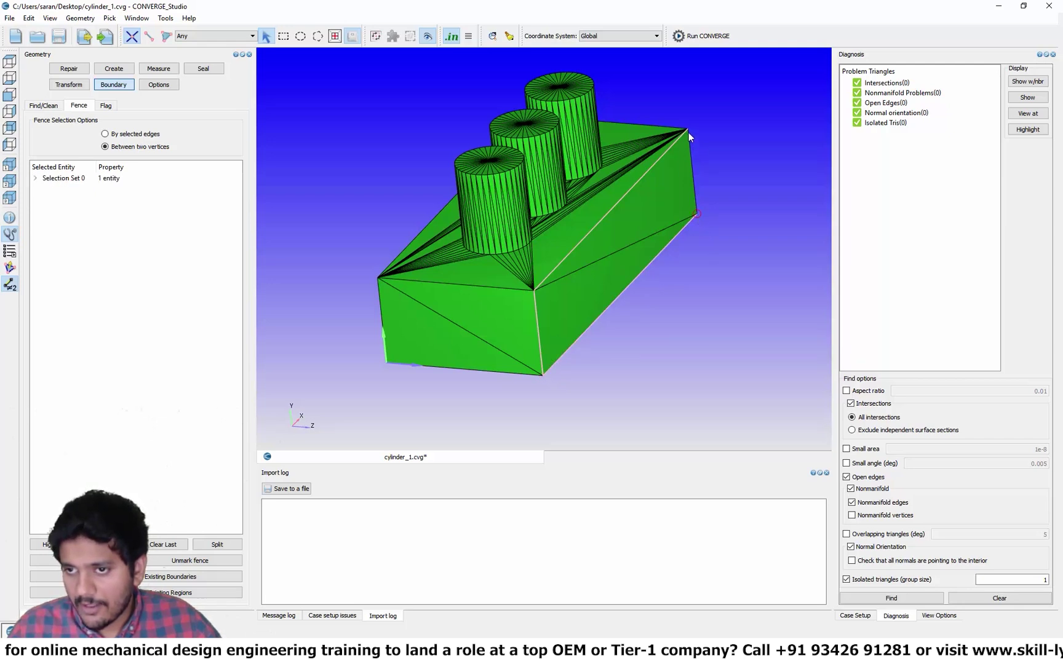
pyautogui.click(687, 130)
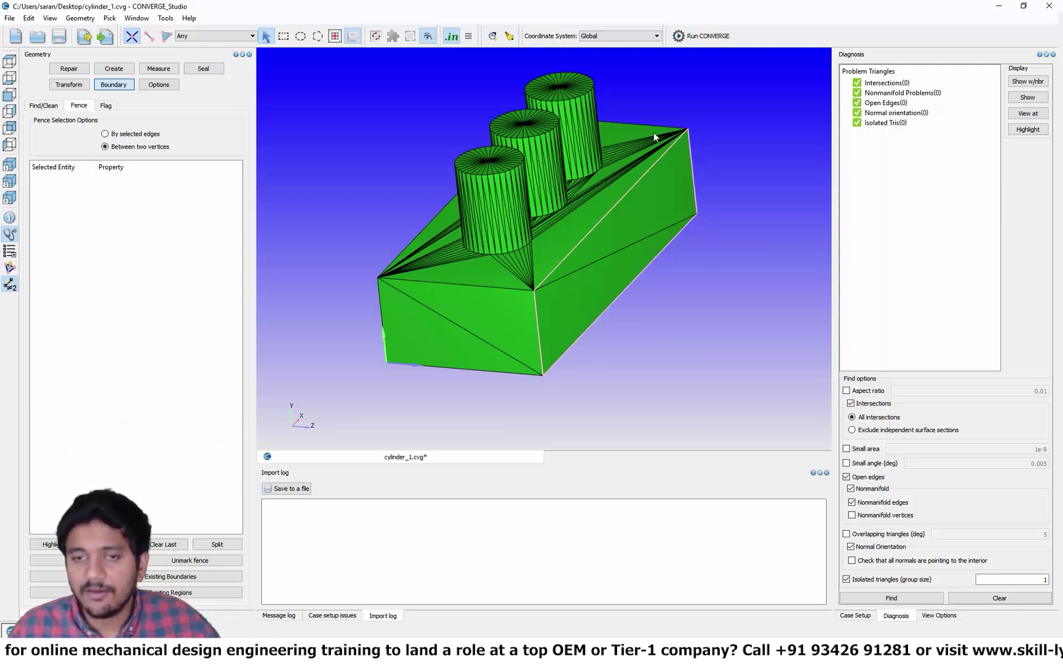
# Step: Assign all triangles outside the fenced +Z side face to Boundary 1 using By Boundary Fence picking
pyautogui.click(107, 108)
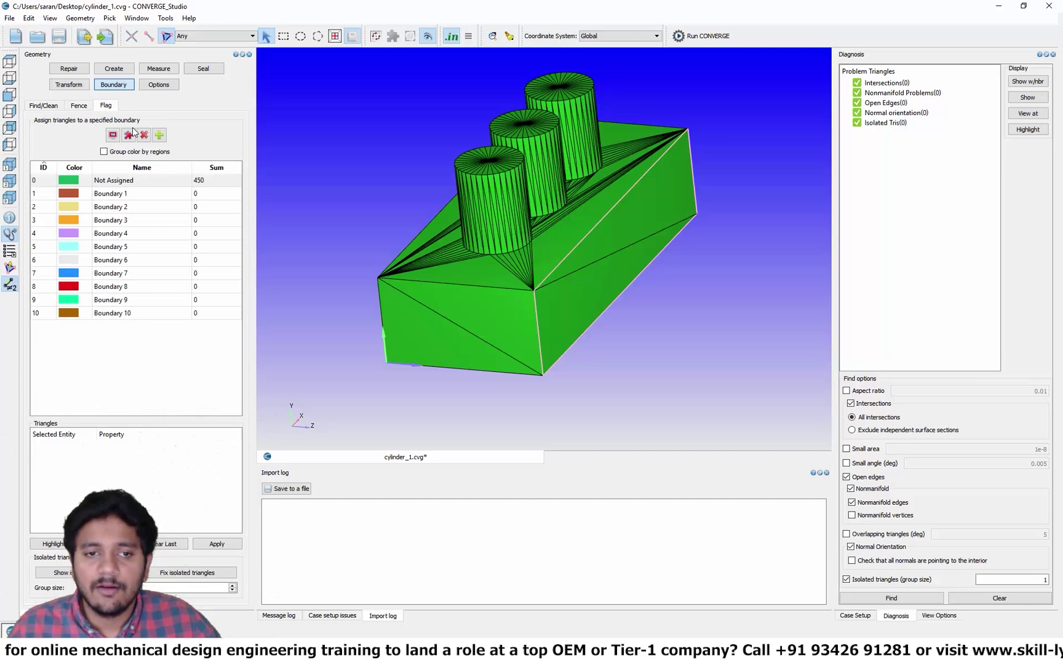
pyautogui.click(134, 194)
pyautogui.click(202, 35)
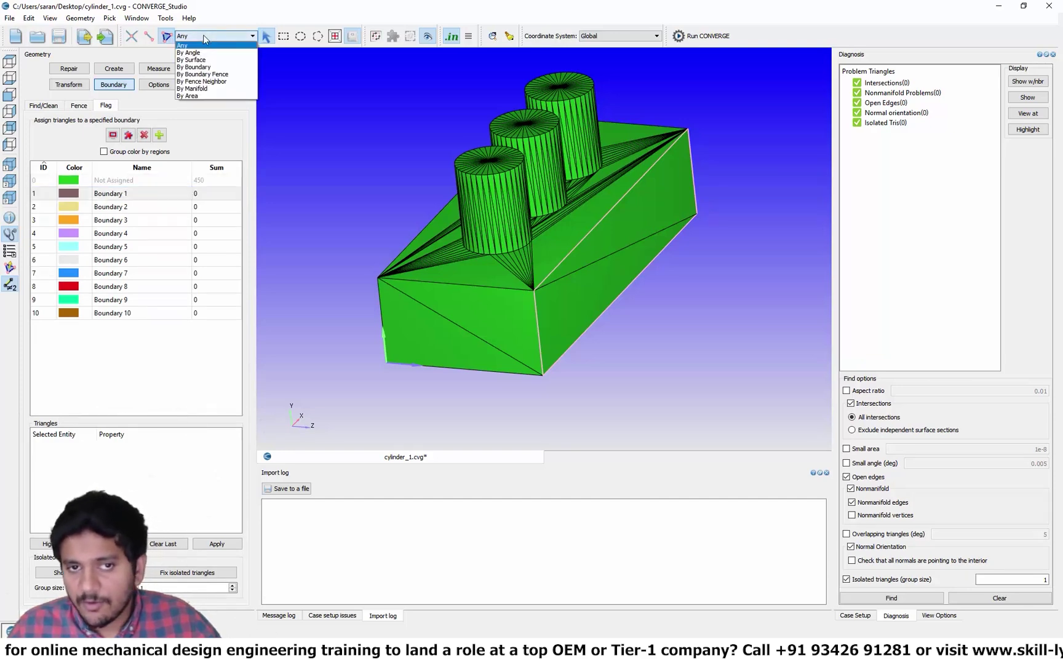
pyautogui.click(226, 75)
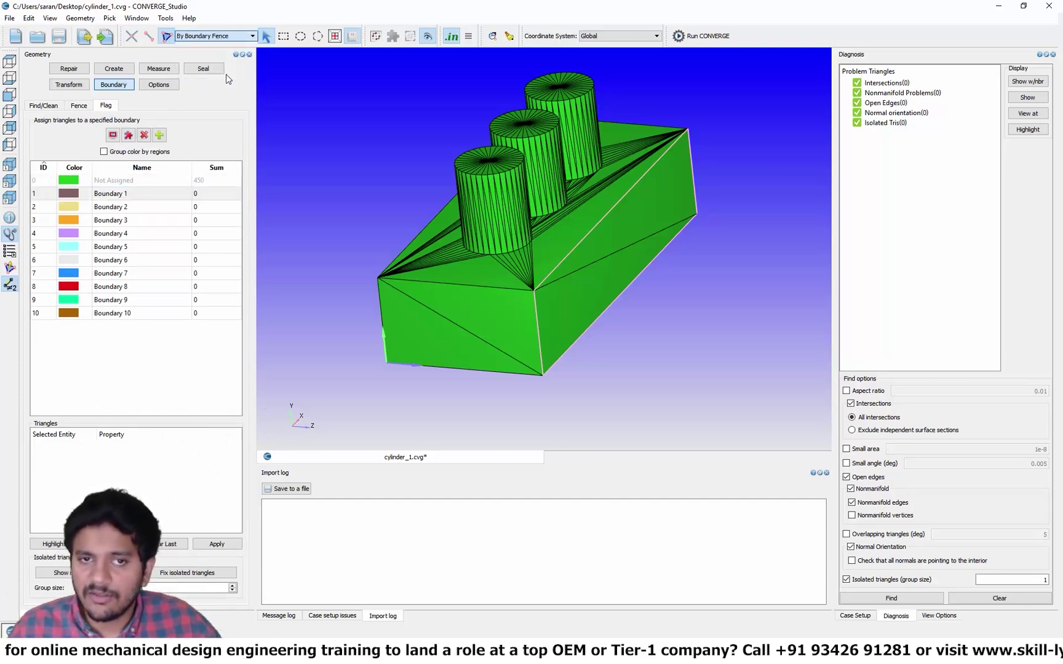
pyautogui.click(601, 235)
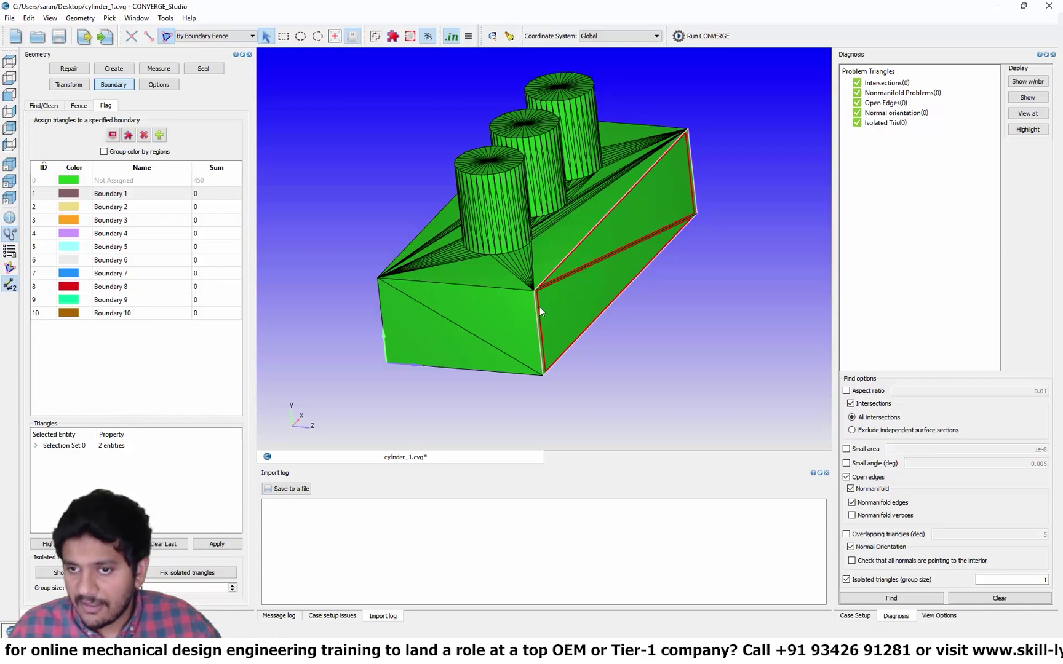
pyautogui.click(620, 246)
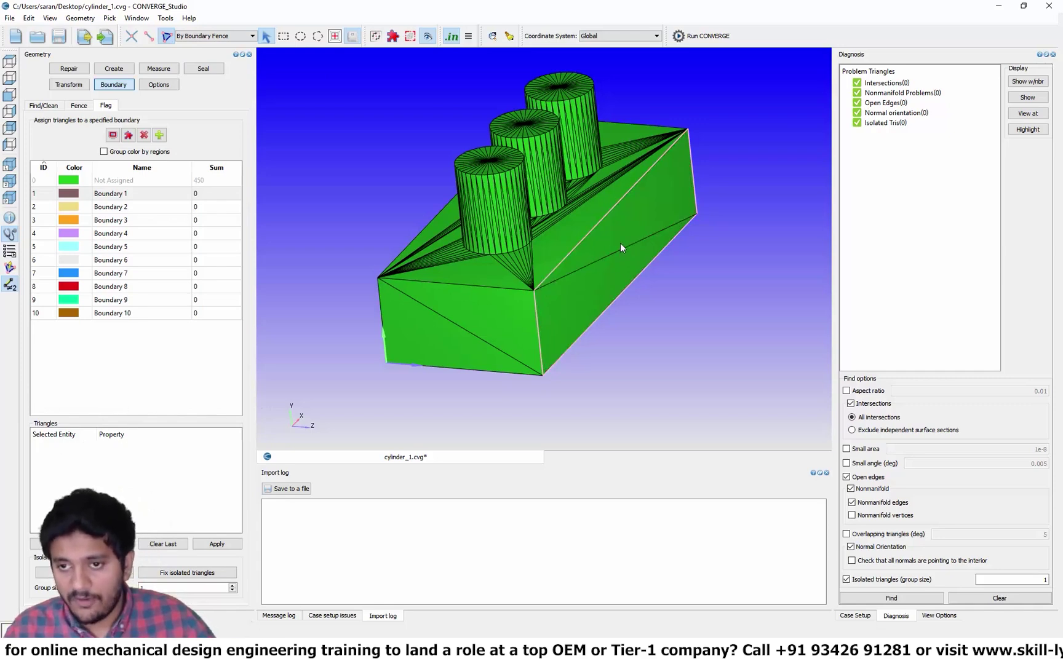
pyautogui.click(595, 202)
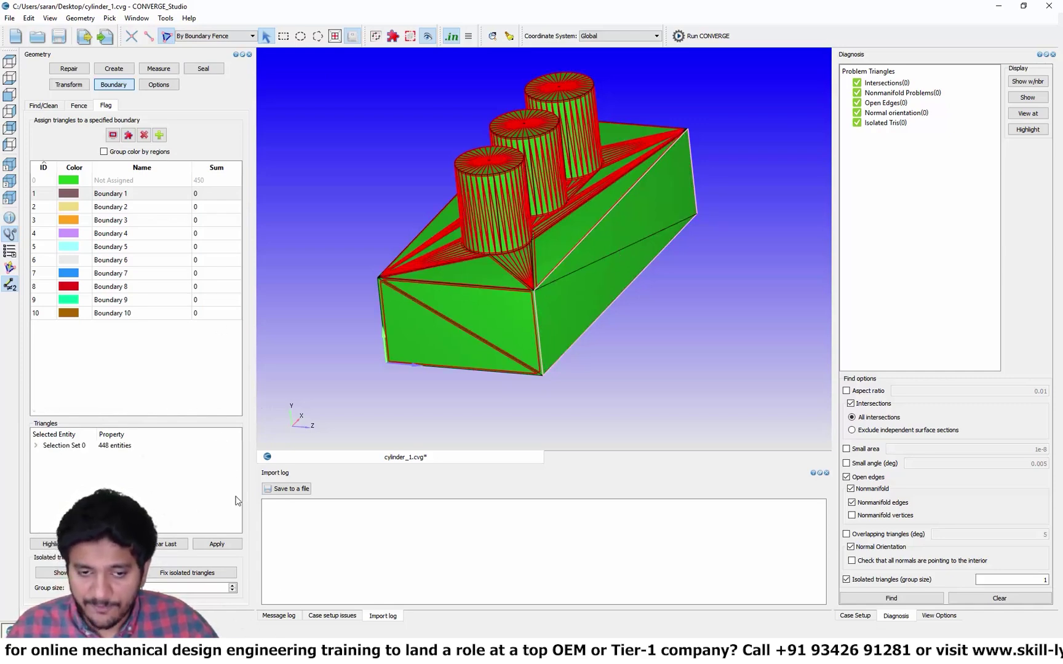
pyautogui.click(216, 544)
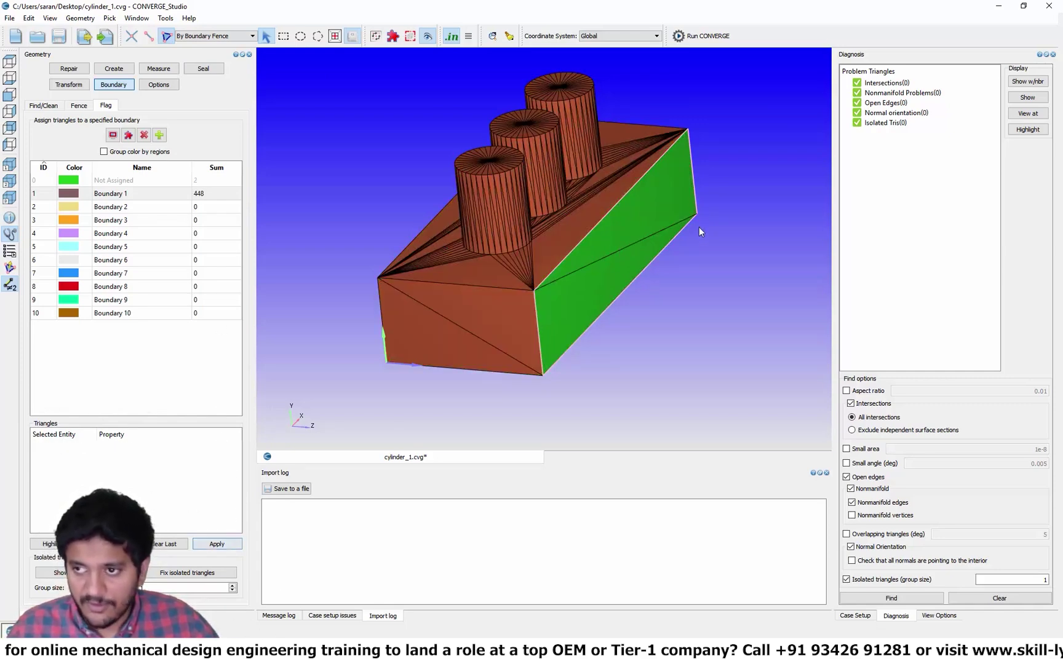
# Step: Isolate Boundary 1 in the boundary visibility options and examine which faces belong to it
pyautogui.click(939, 615)
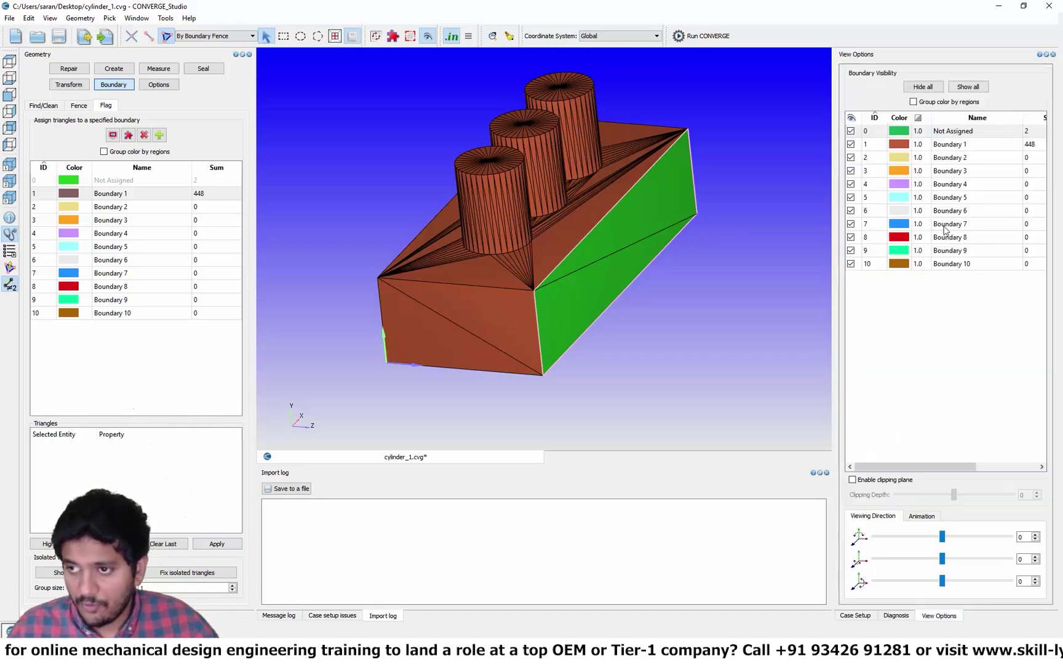
pyautogui.click(923, 87)
pyautogui.click(851, 144)
pyautogui.moveTo(623, 308); pyautogui.dragTo(971, 131)
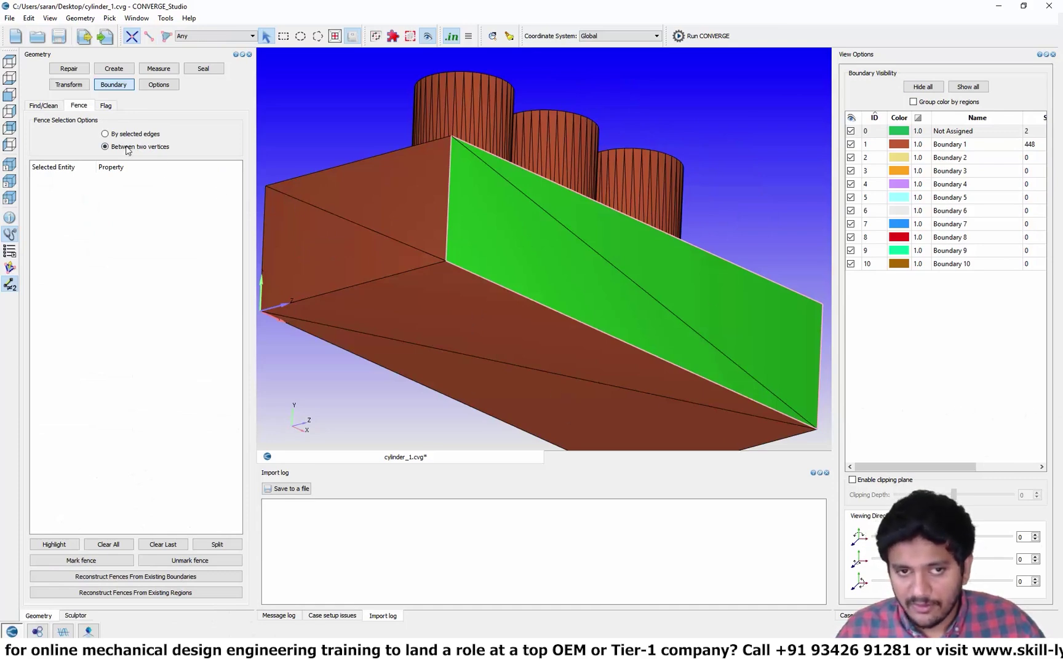
# Step: Unmark the fences on the lower, upper and origin-end vertical edges of the +Z side face using By selected edges
pyautogui.click(106, 134)
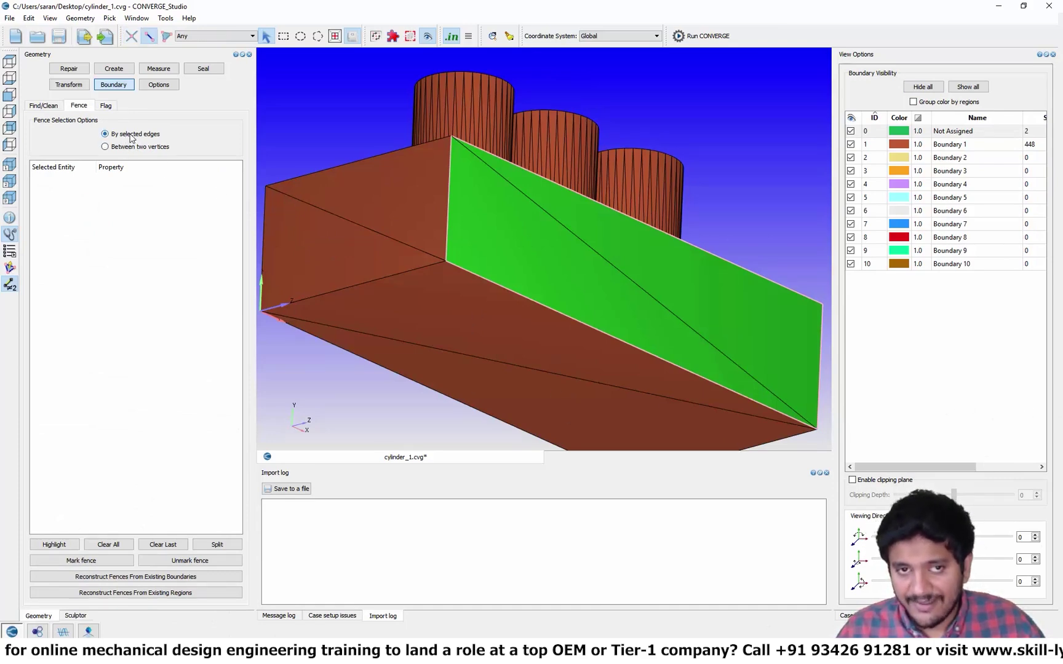
pyautogui.click(518, 294)
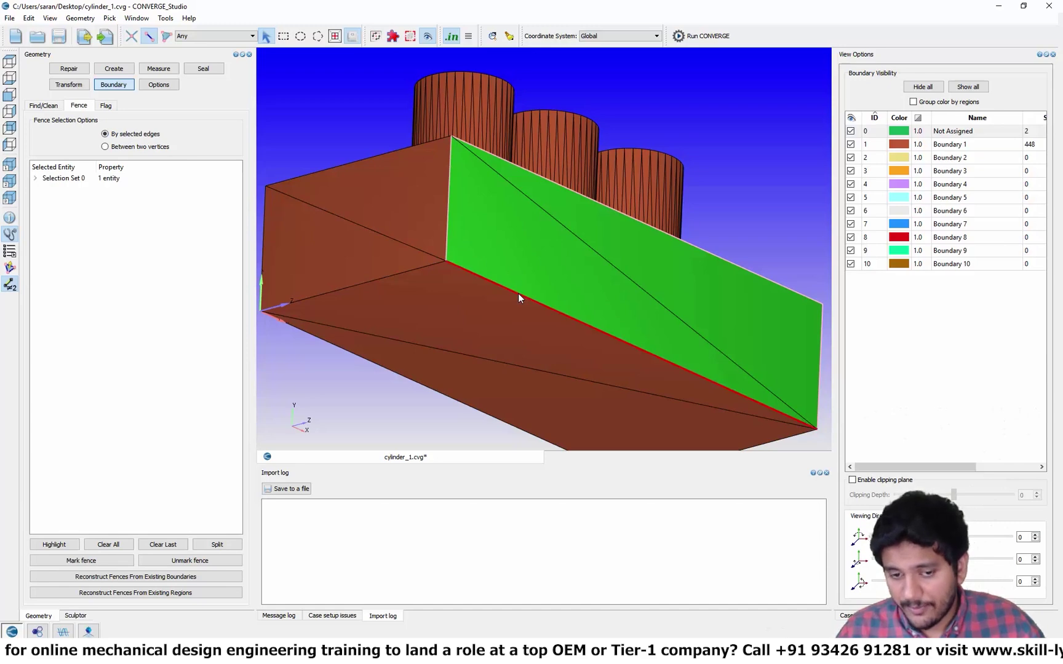
pyautogui.click(181, 562)
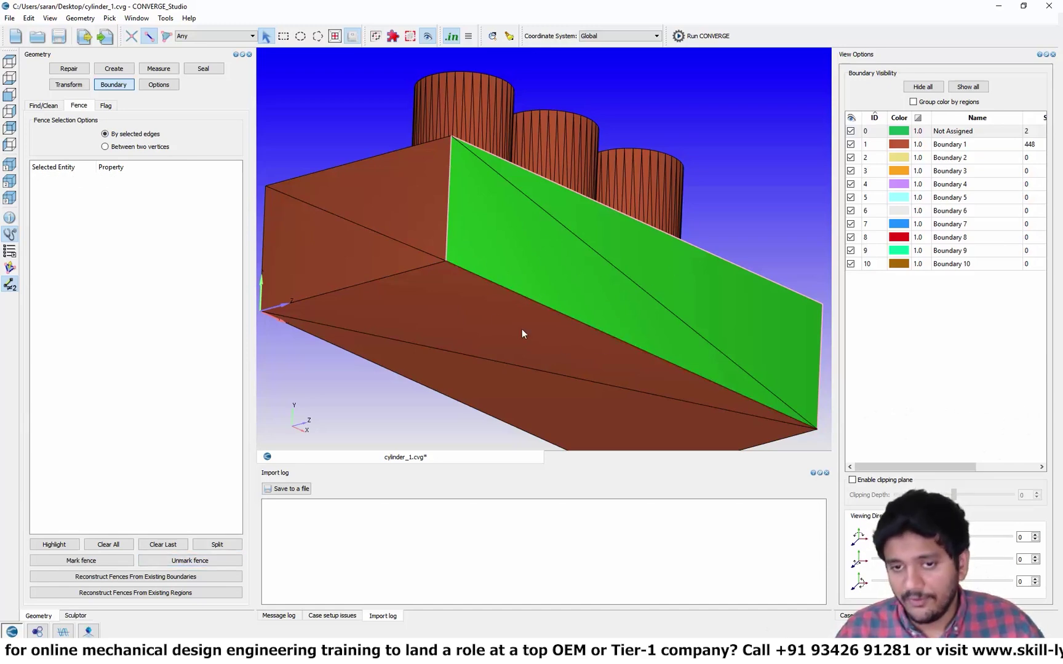
pyautogui.click(449, 213)
pyautogui.click(734, 265)
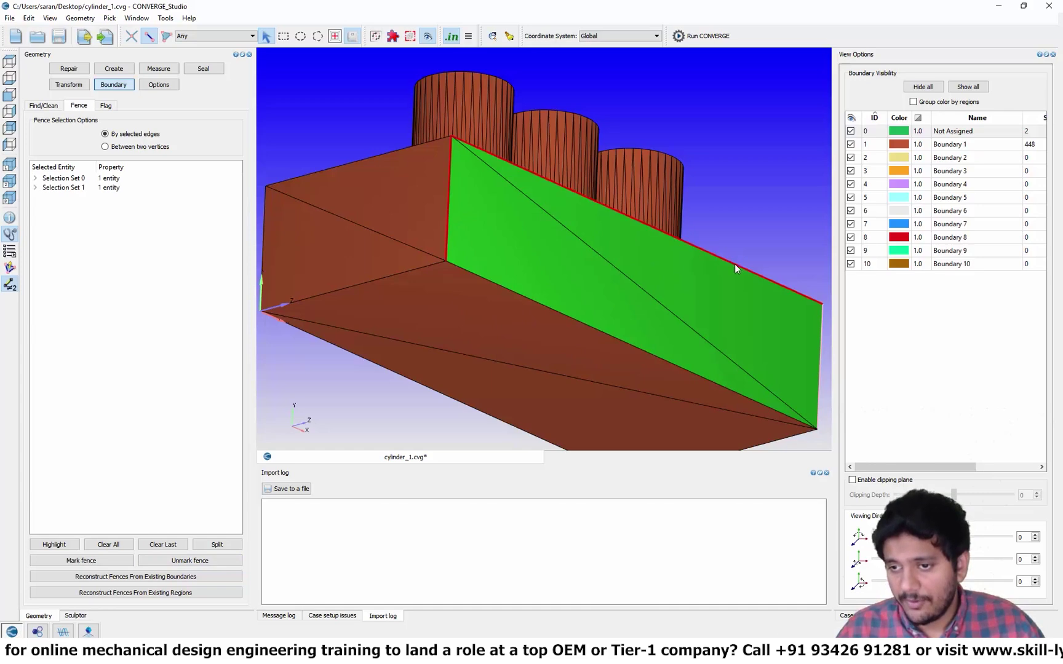
pyautogui.click(176, 565)
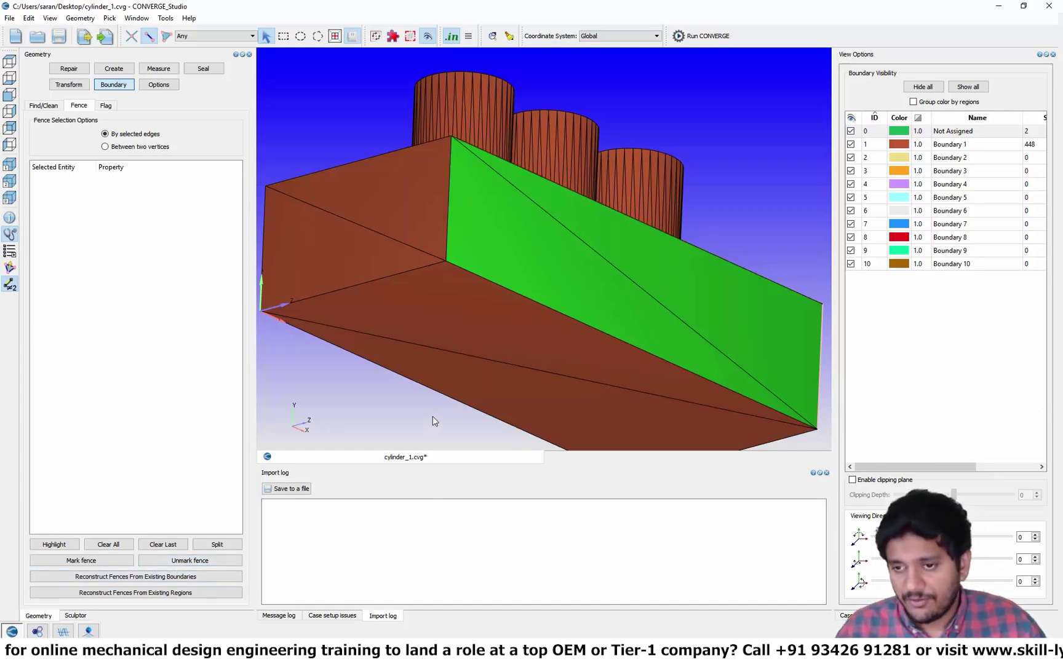
pyautogui.moveTo(435, 420); pyautogui.dragTo(746, 269)
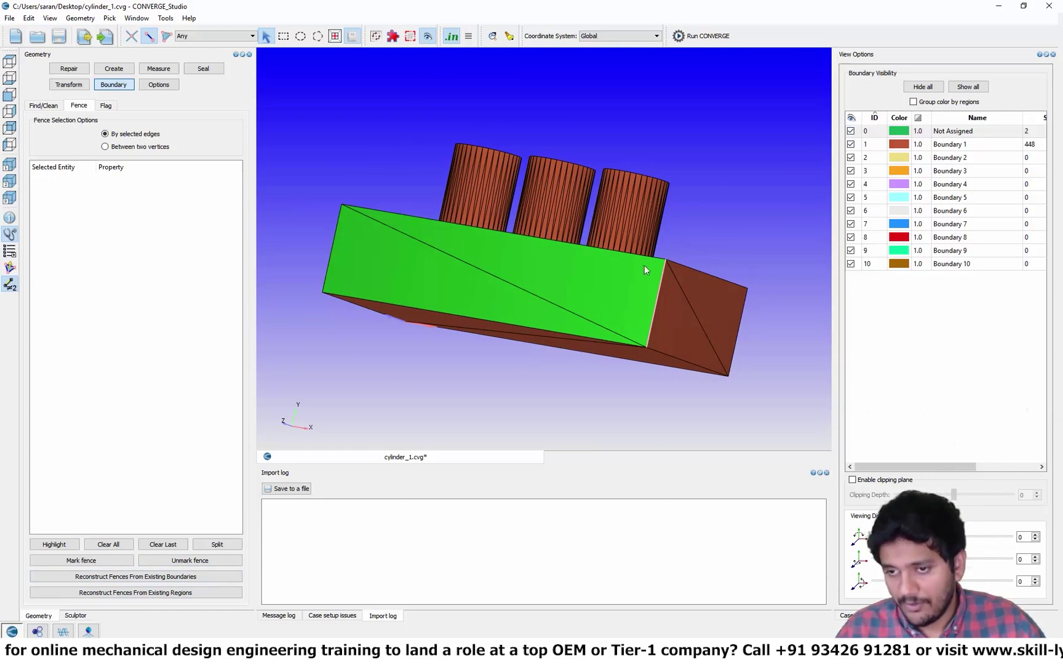
pyautogui.moveTo(420, 278); pyautogui.dragTo(542, 317)
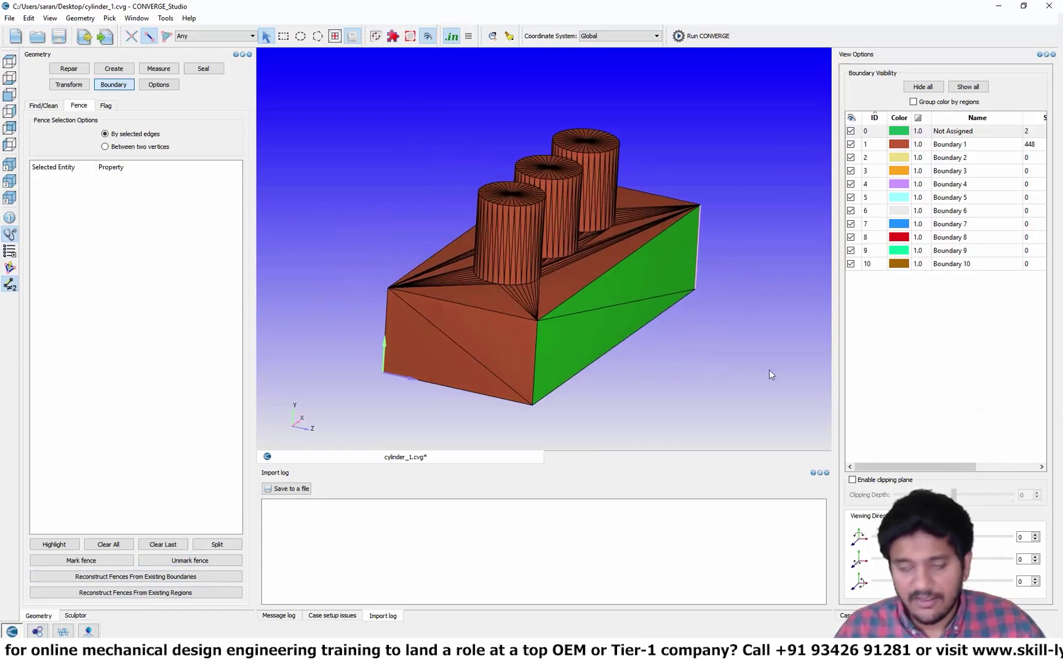
# Step: Find boundary fences automatically over the whole model with an upper bound angle of 135.0 degrees
pyautogui.click(42, 107)
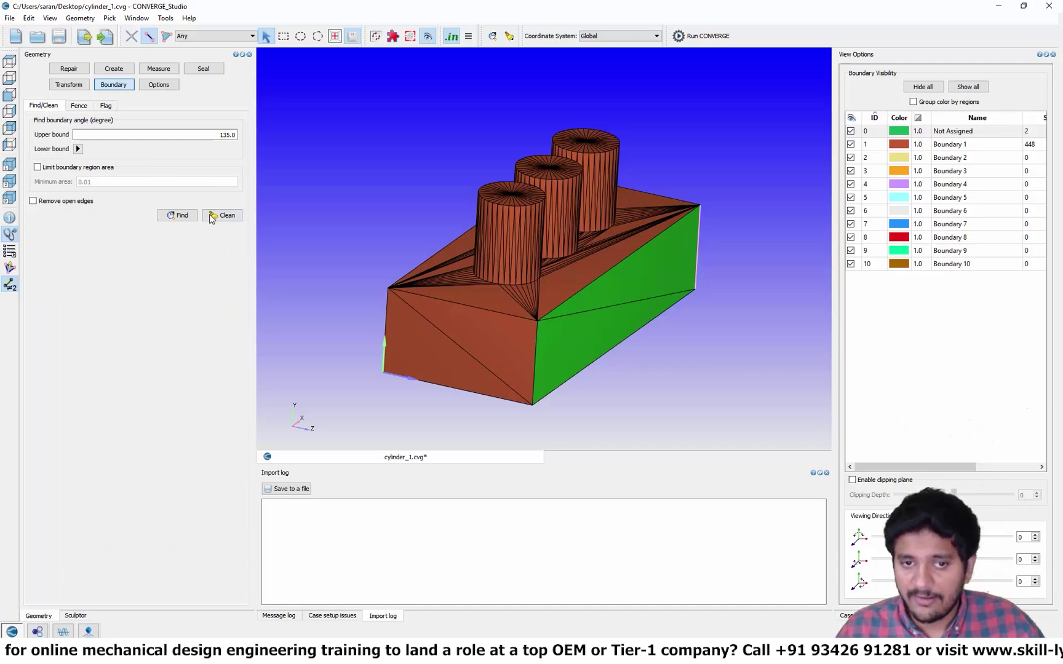
pyautogui.moveTo(652, 297); pyautogui.dragTo(680, 299)
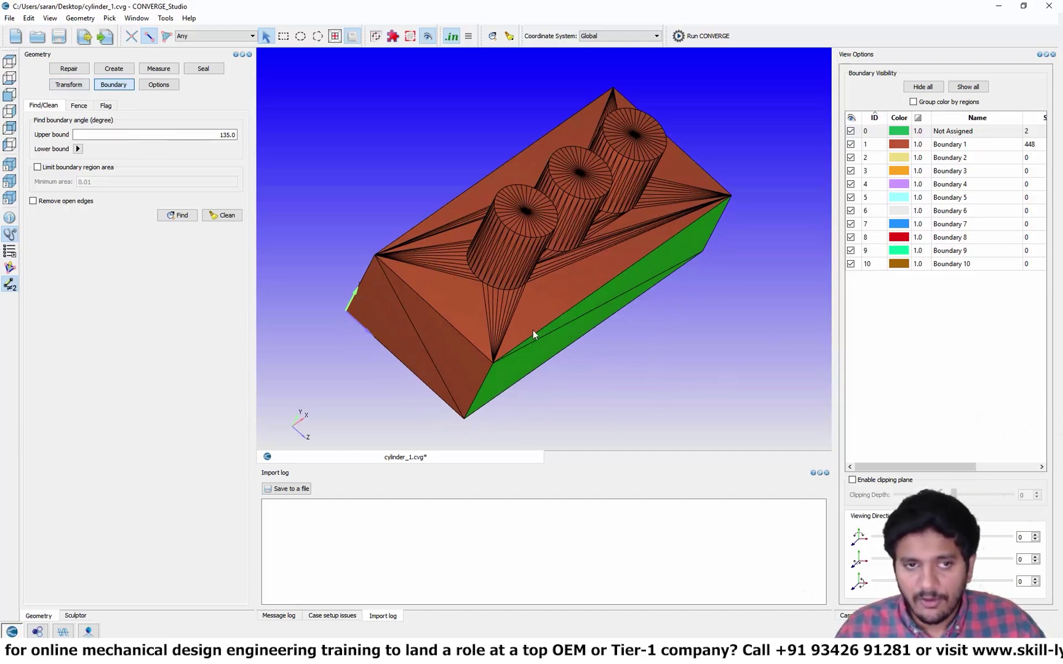
pyautogui.moveTo(547, 327); pyautogui.dragTo(499, 319)
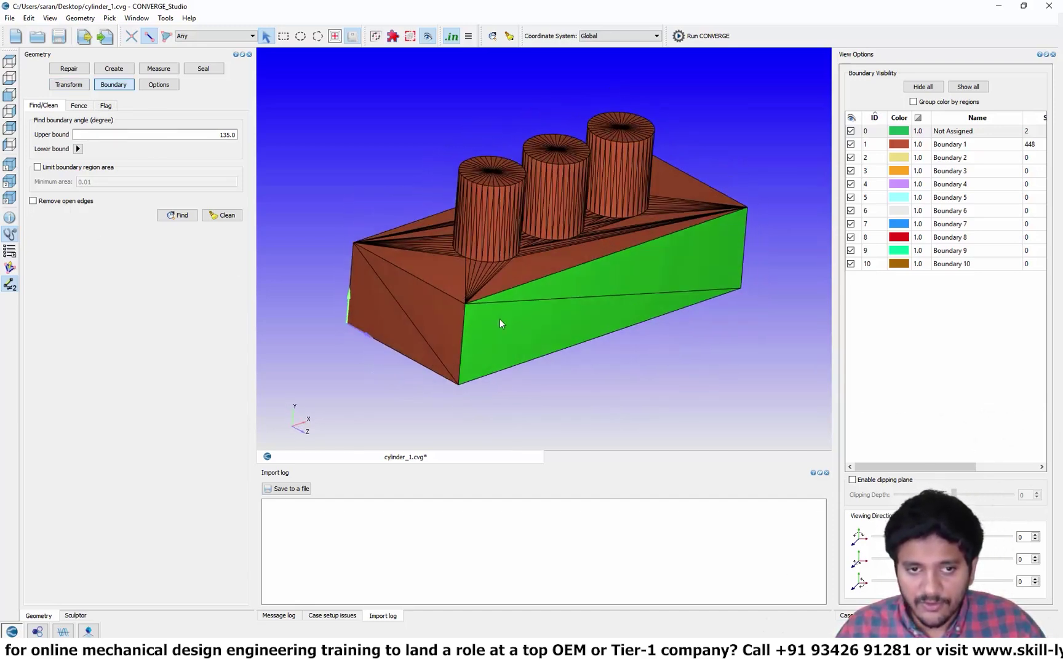
pyautogui.click(182, 217)
pyautogui.scroll(2, 668, 272)
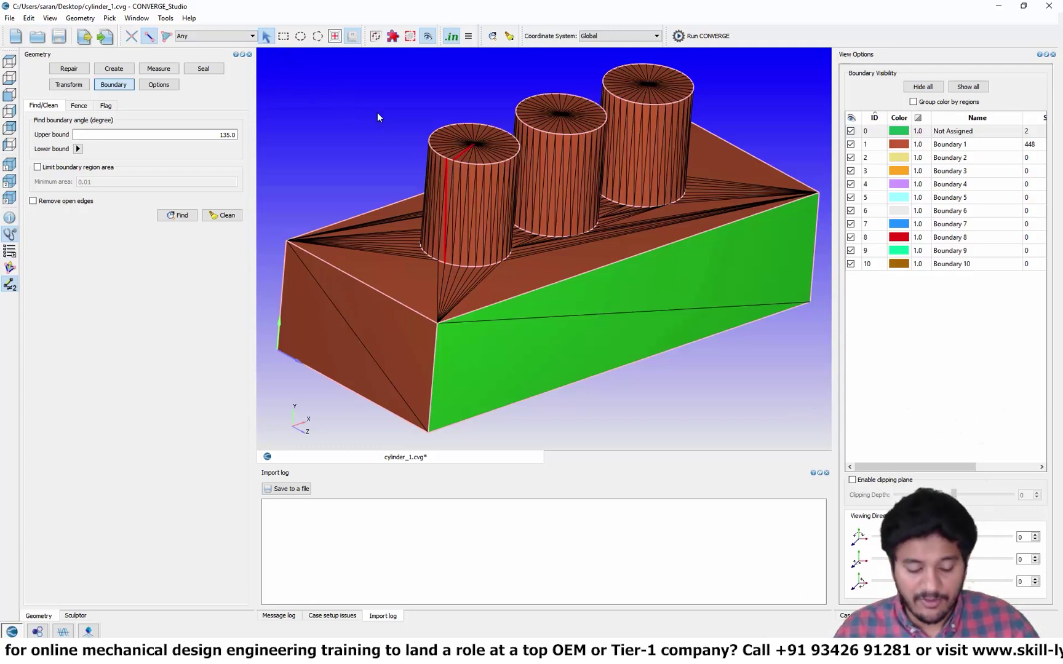
# Step: Pick adjoining top and side triangles of the cylinder nearest the origin end with Any picking to examine their angle
pyautogui.press('Escape')
pyautogui.press('f')
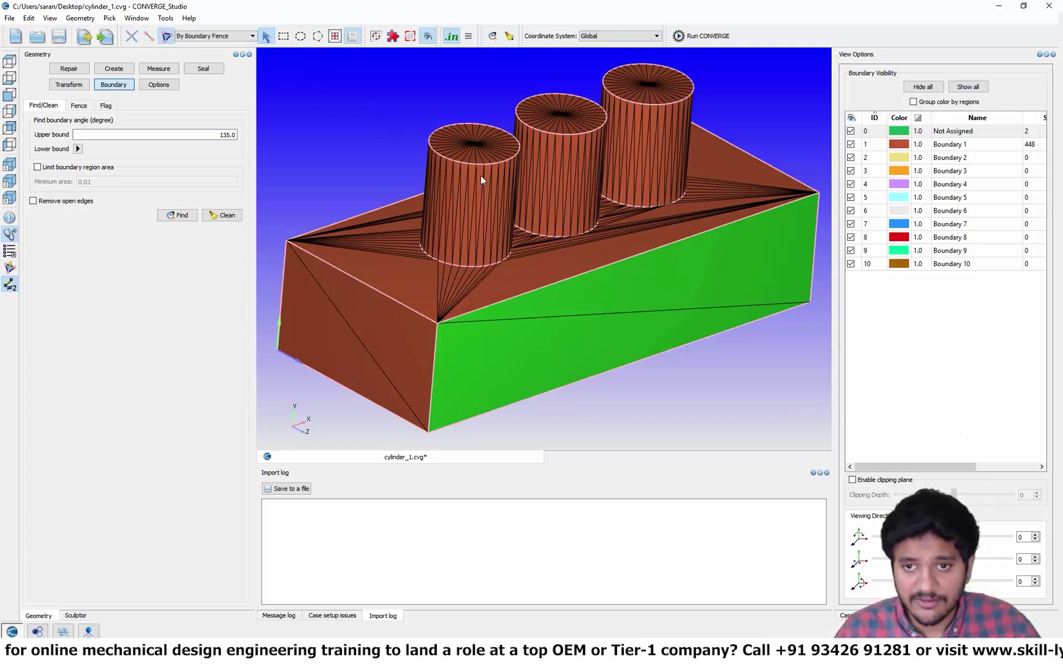
pyautogui.click(457, 174)
pyautogui.click(215, 36)
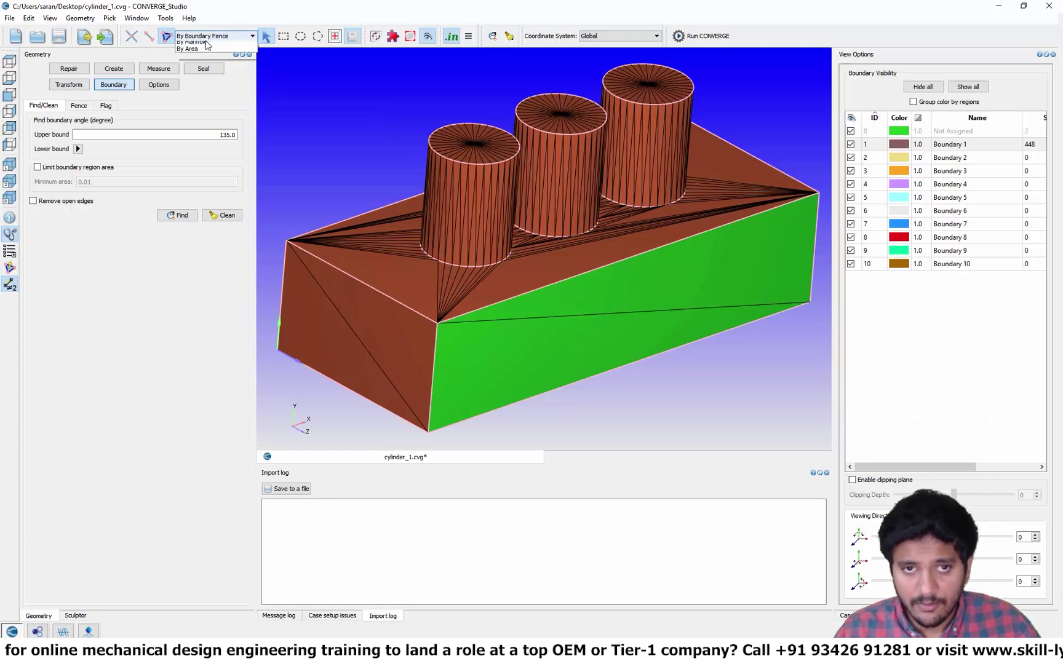
pyautogui.click(197, 46)
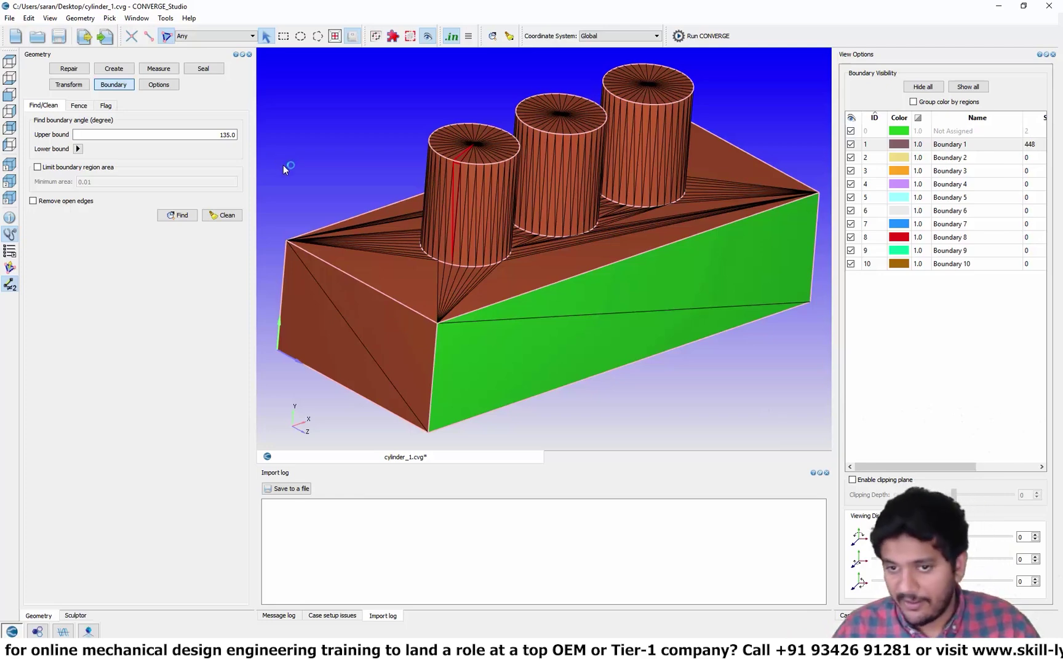
# Step: Assign the block's bottom face to Boundary 2 using By Boundary Fence picking
pyautogui.scroll(-2, 545, 207)
pyautogui.moveTo(567, 259); pyautogui.dragTo(520, 178)
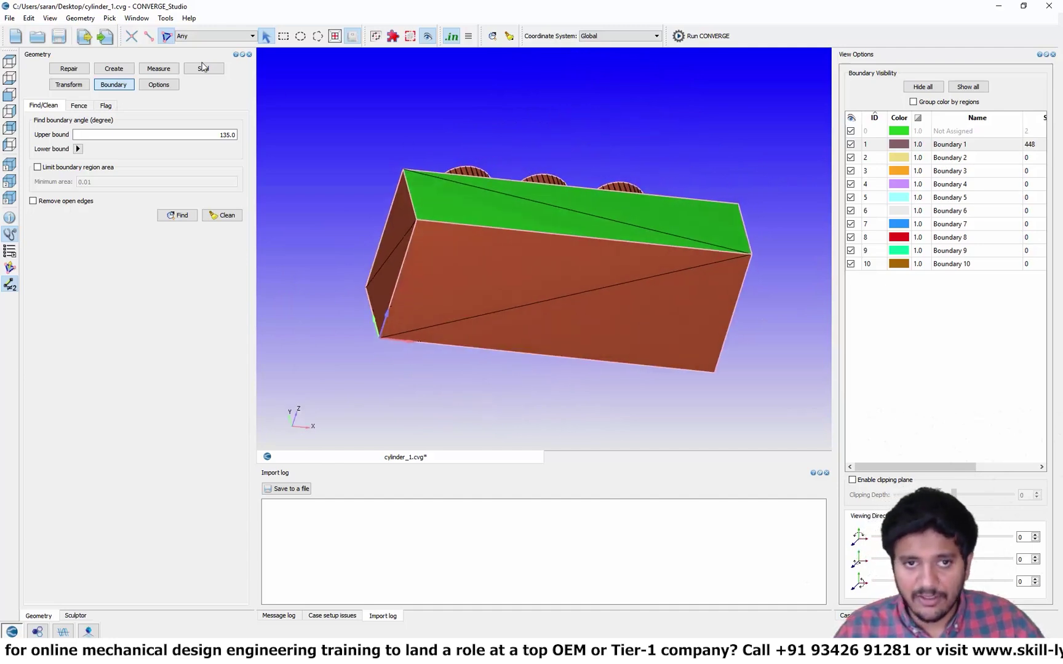
pyautogui.click(105, 105)
pyautogui.click(215, 36)
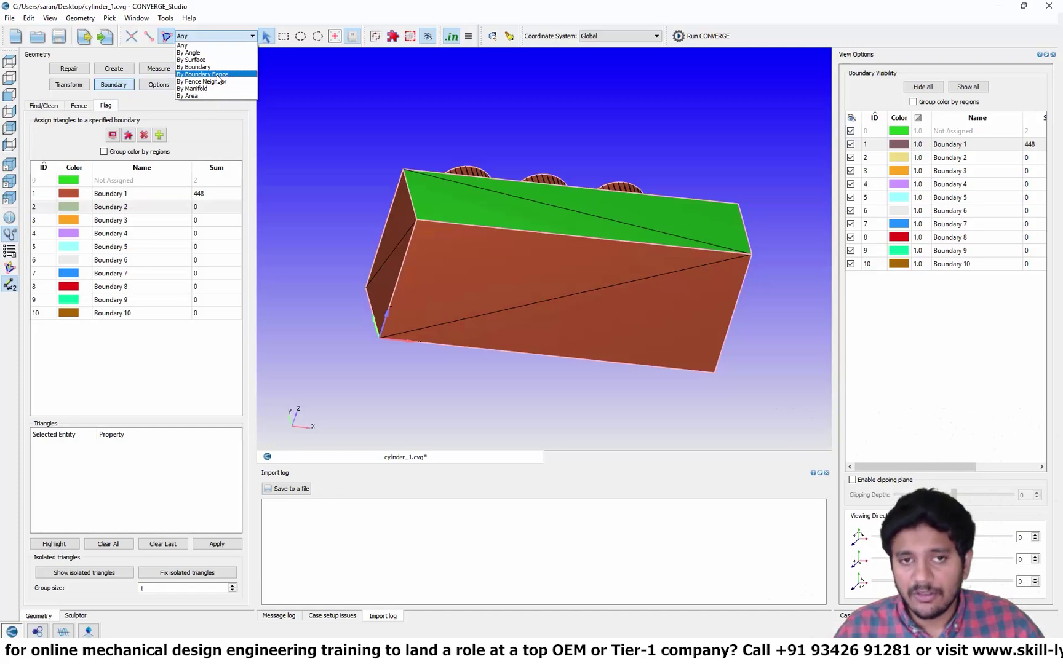
pyautogui.click(217, 75)
pyautogui.click(570, 282)
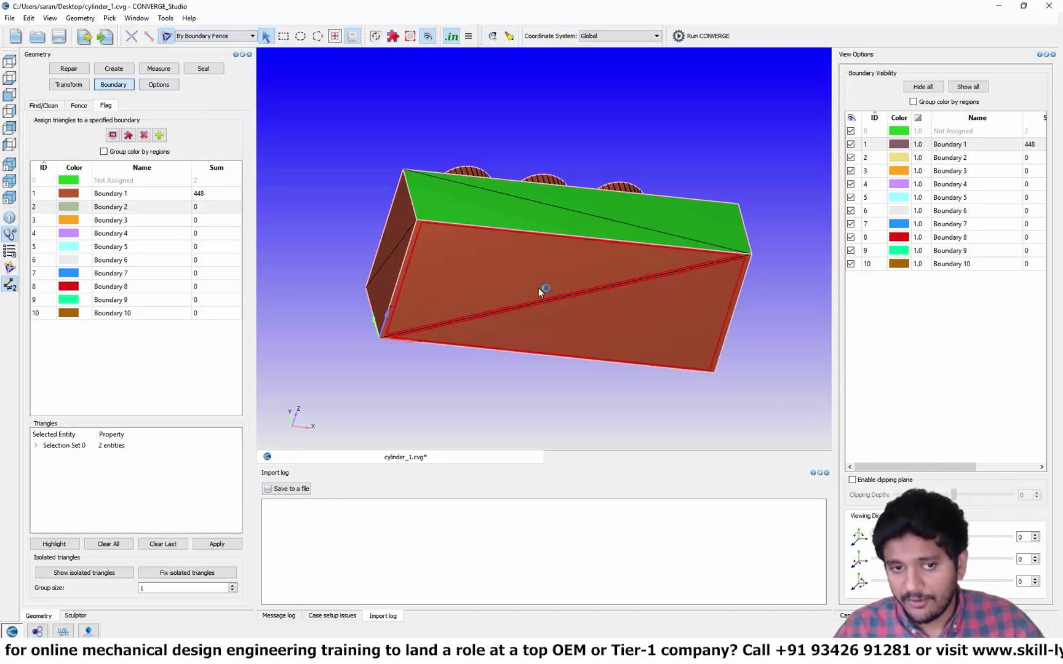
pyautogui.click(226, 545)
# Step: Assign the block's end face at the origin to Boundary 3 and its top face around the cylinders to Boundary 4
pyautogui.moveTo(387, 333); pyautogui.dragTo(460, 366)
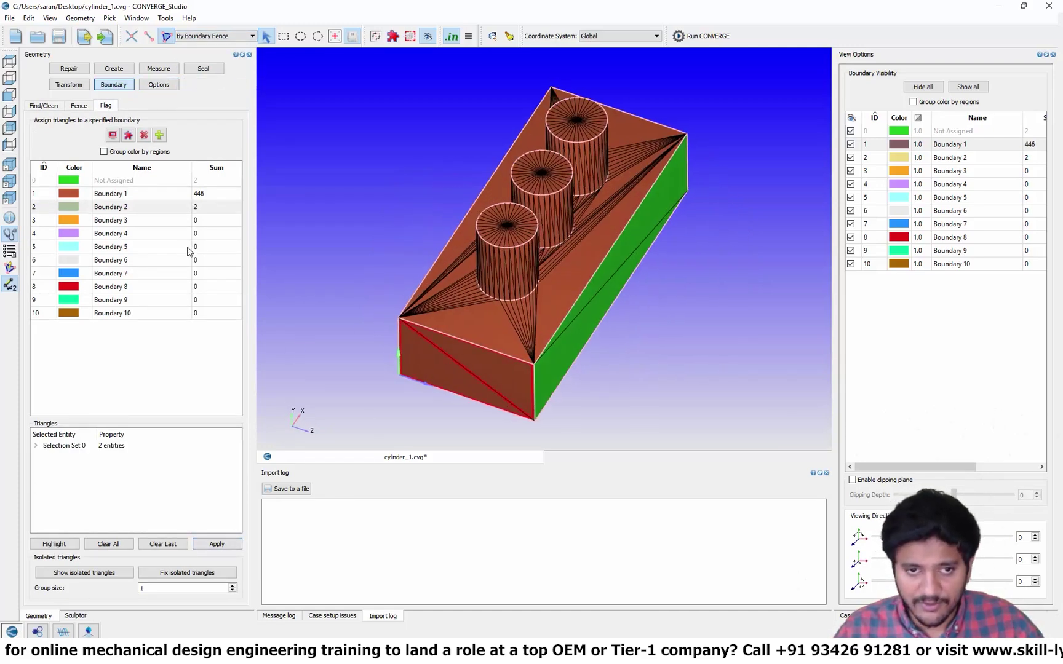
pyautogui.click(142, 221)
pyautogui.click(237, 544)
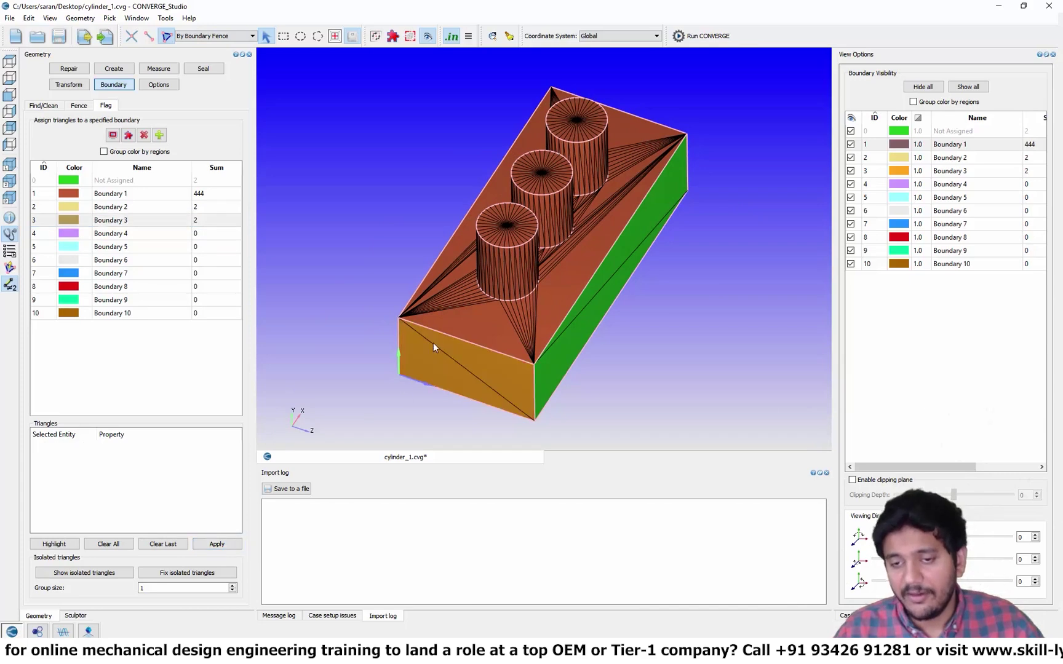
pyautogui.click(446, 306)
pyautogui.click(153, 235)
pyautogui.click(237, 544)
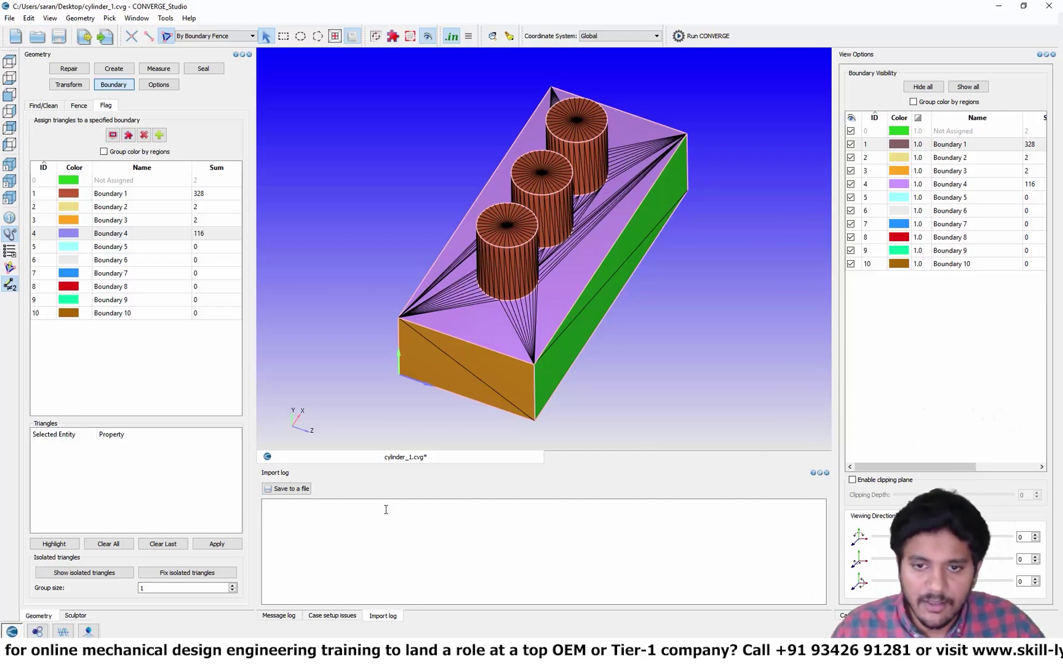
# Step: Assign the circular top faces of all three cylinders to Boundary 4
pyautogui.click(510, 233)
pyautogui.click(547, 175)
pyautogui.click(571, 134)
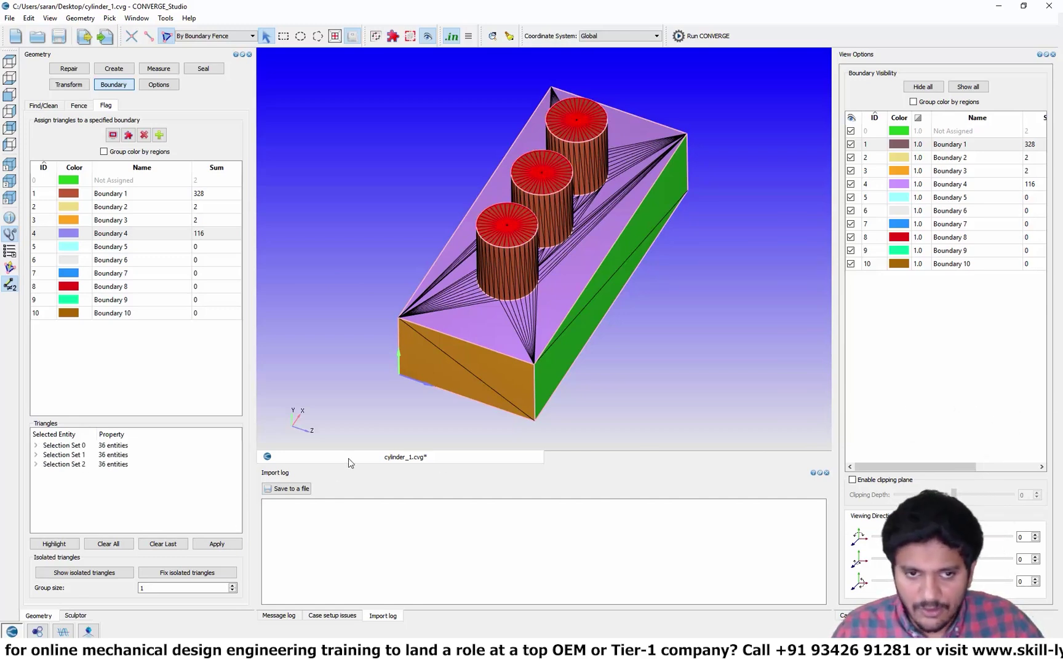
pyautogui.click(217, 544)
# Step: Assign the side walls of all three cylinders to Boundary 6
pyautogui.click(110, 260)
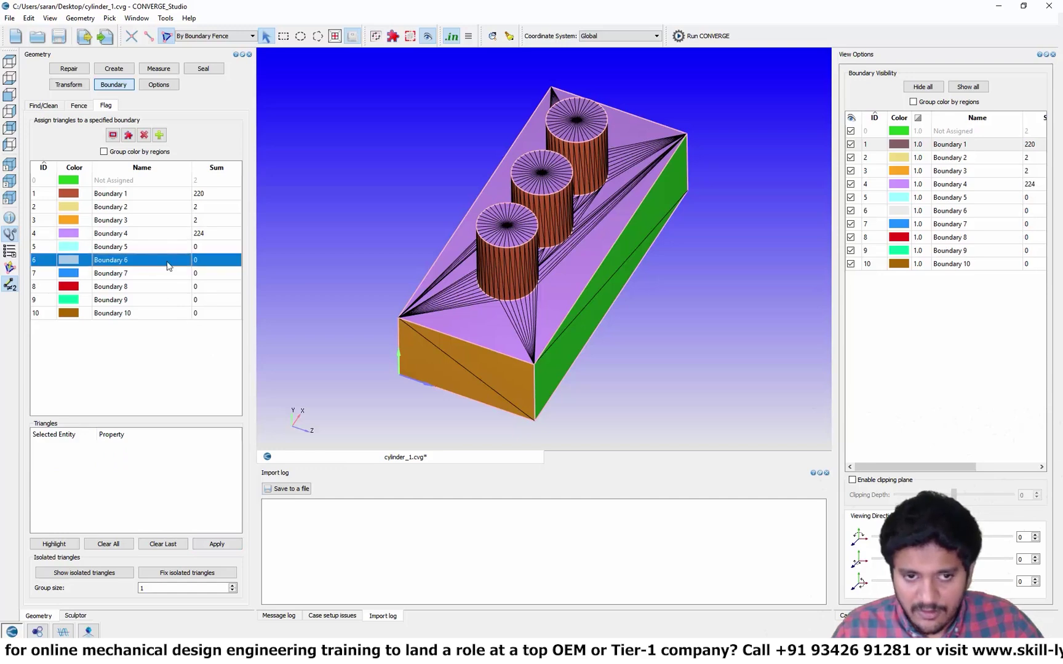
pyautogui.click(480, 257)
pyautogui.click(567, 207)
pyautogui.click(580, 184)
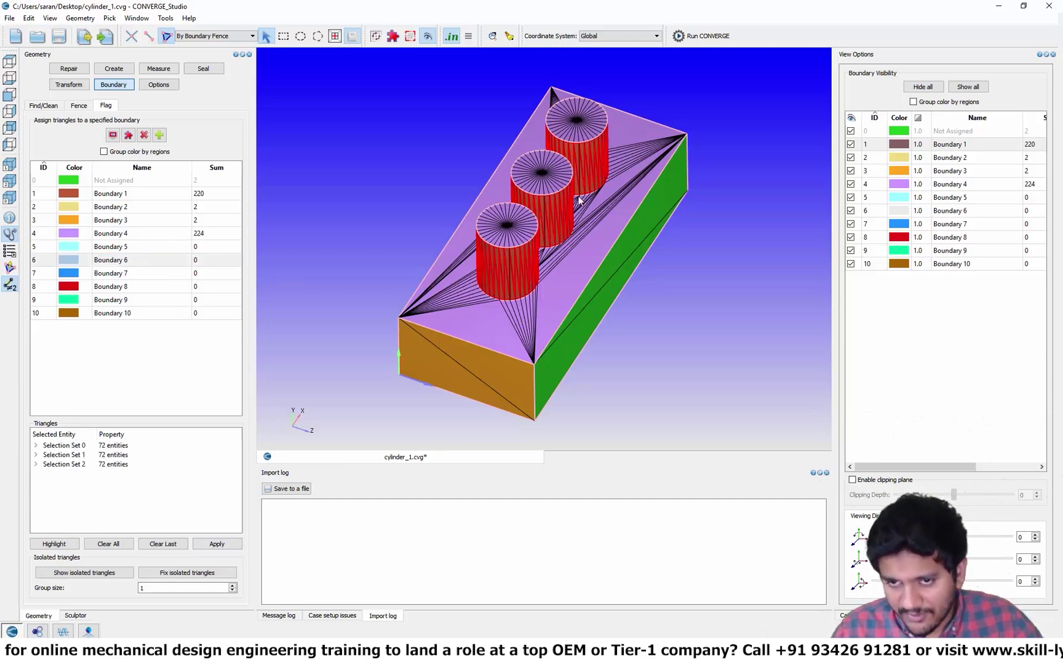
pyautogui.click(218, 544)
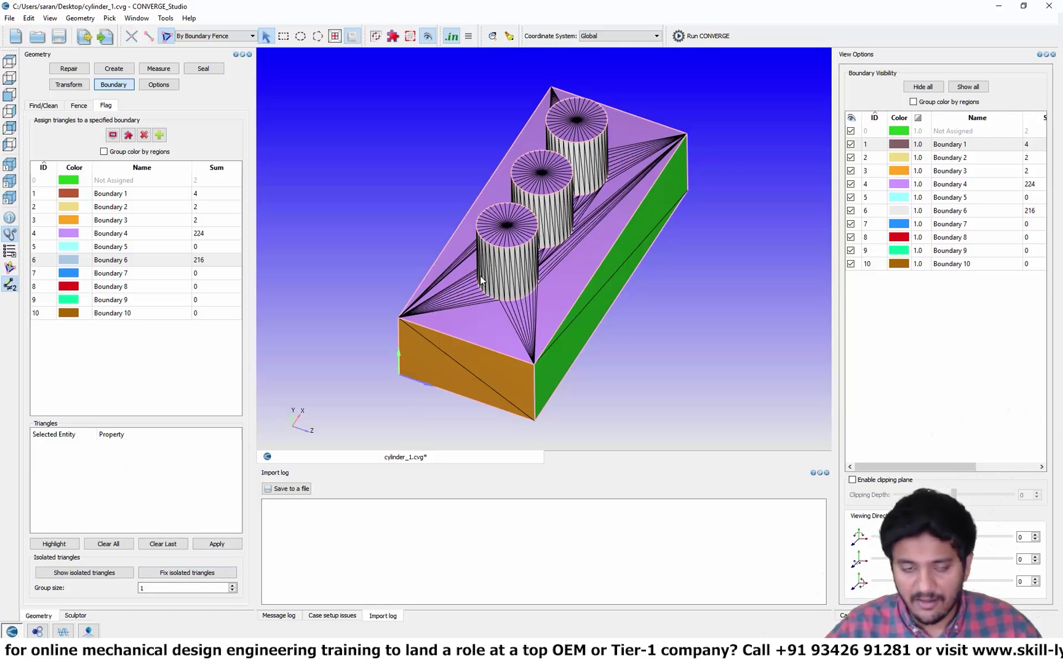
# Step: Reset all triangles of the block and cylinders to Not Assigned using a box selection around the whole model
pyautogui.click(131, 178)
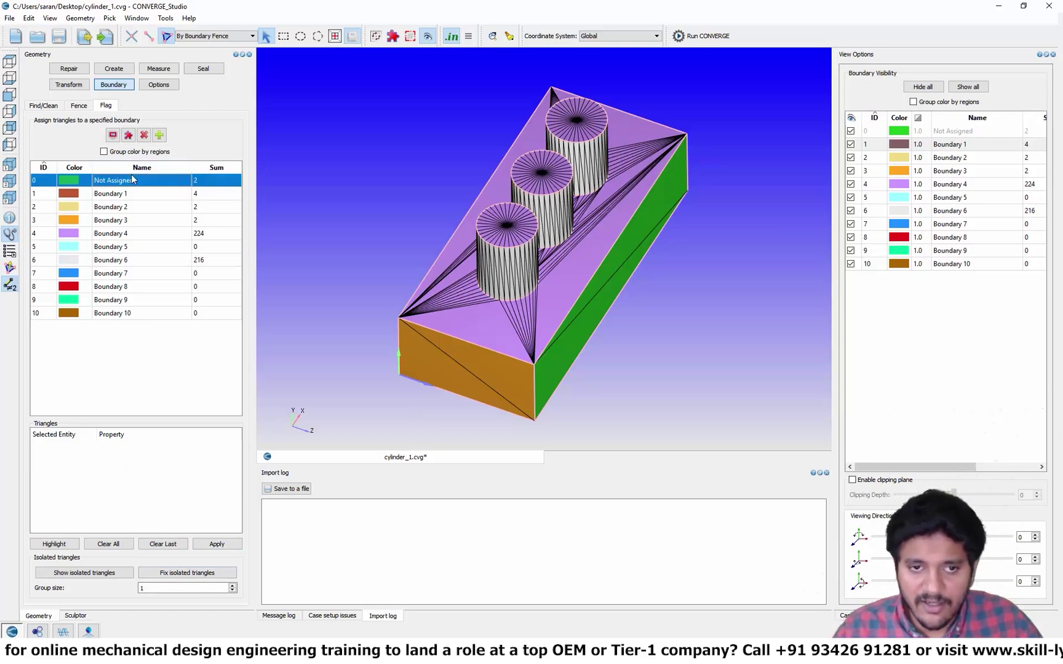
pyautogui.click(283, 35)
pyautogui.scroll(-2, 695, 105)
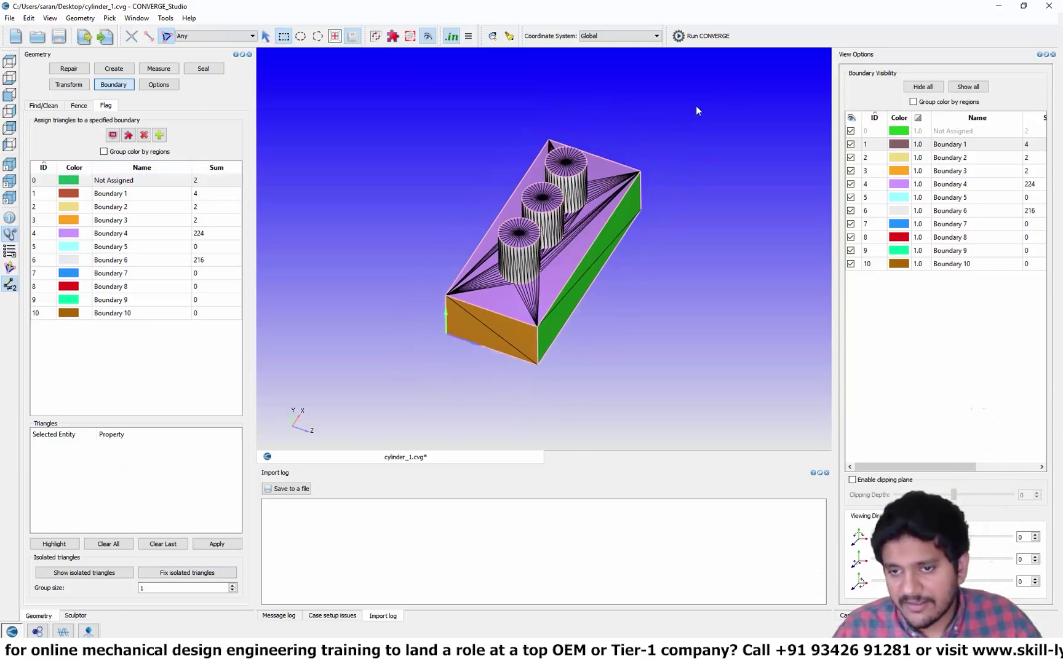
pyautogui.moveTo(694, 104); pyautogui.dragTo(396, 392)
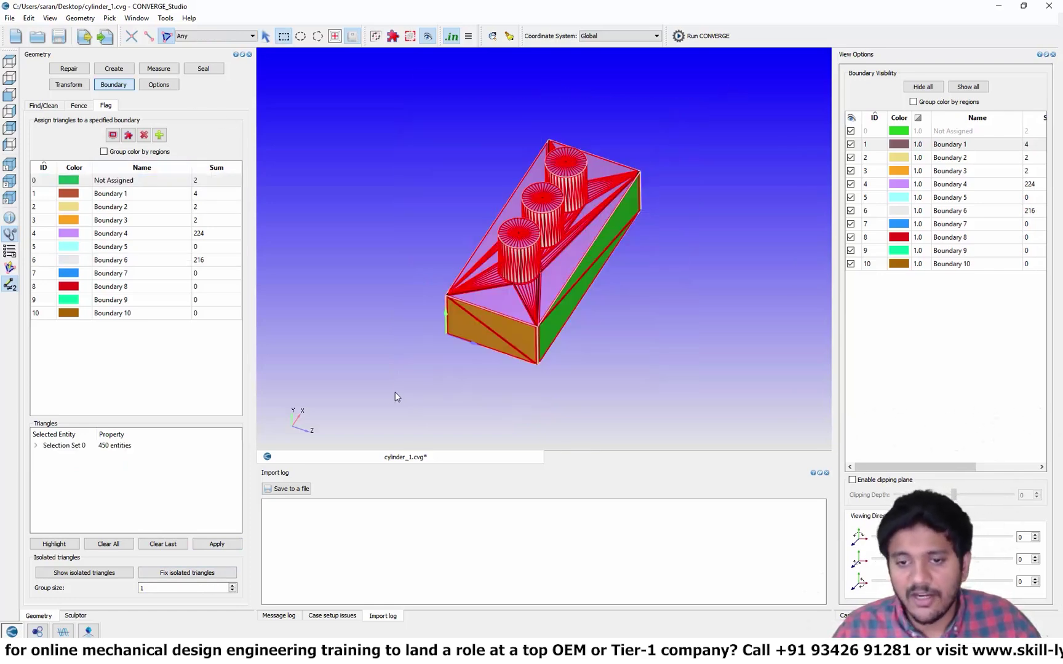
pyautogui.click(217, 544)
pyautogui.scroll(3, 682, 287)
pyautogui.scroll(2, 682, 289)
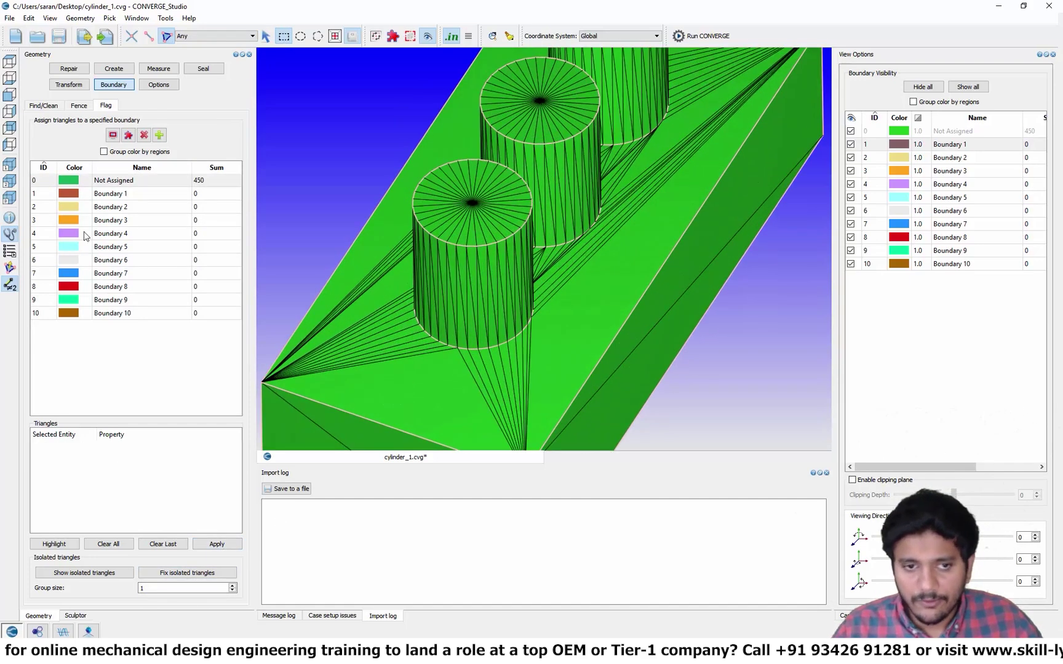
# Step: Clean all existing boundary fences, then find them again with an upper bound angle of 135 degrees
pyautogui.click(43, 105)
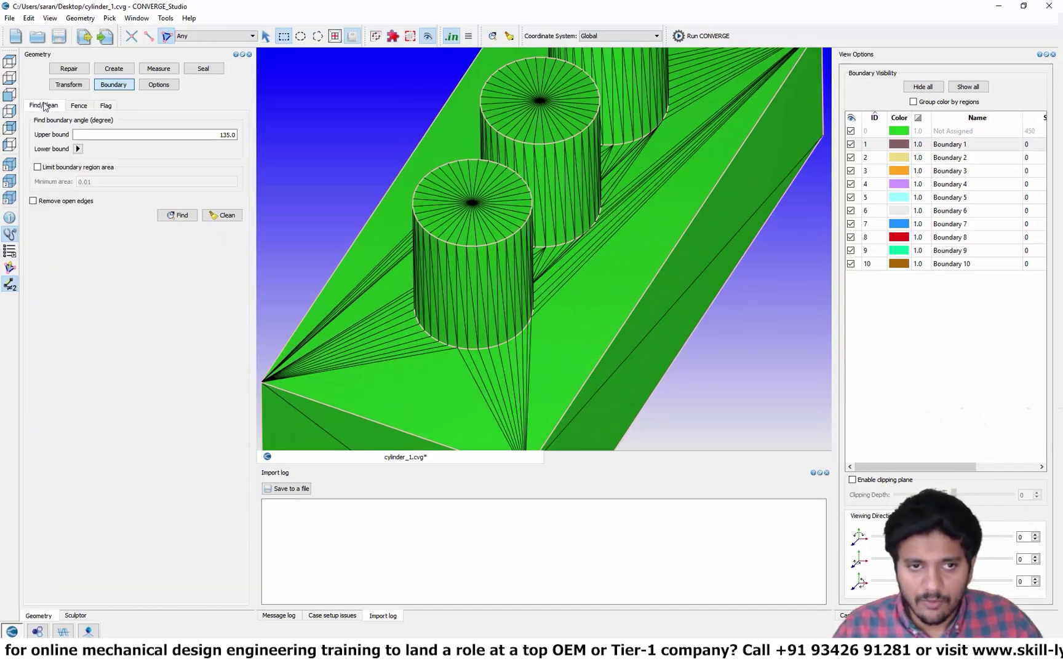
pyautogui.click(219, 215)
pyautogui.scroll(-3, 749, 430)
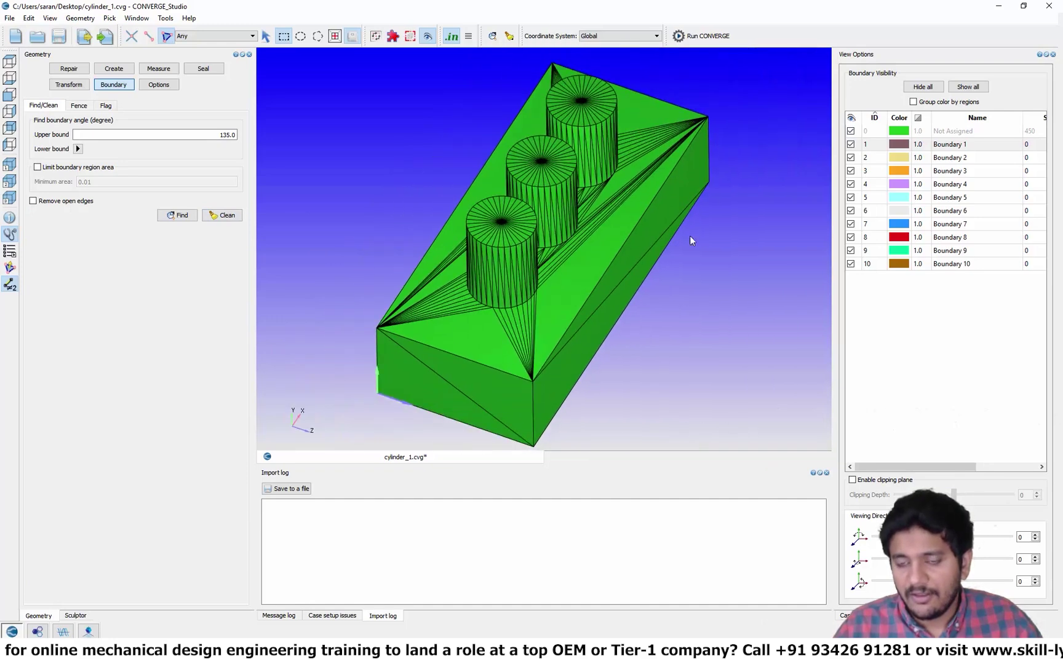
pyautogui.scroll(3, 634, 144)
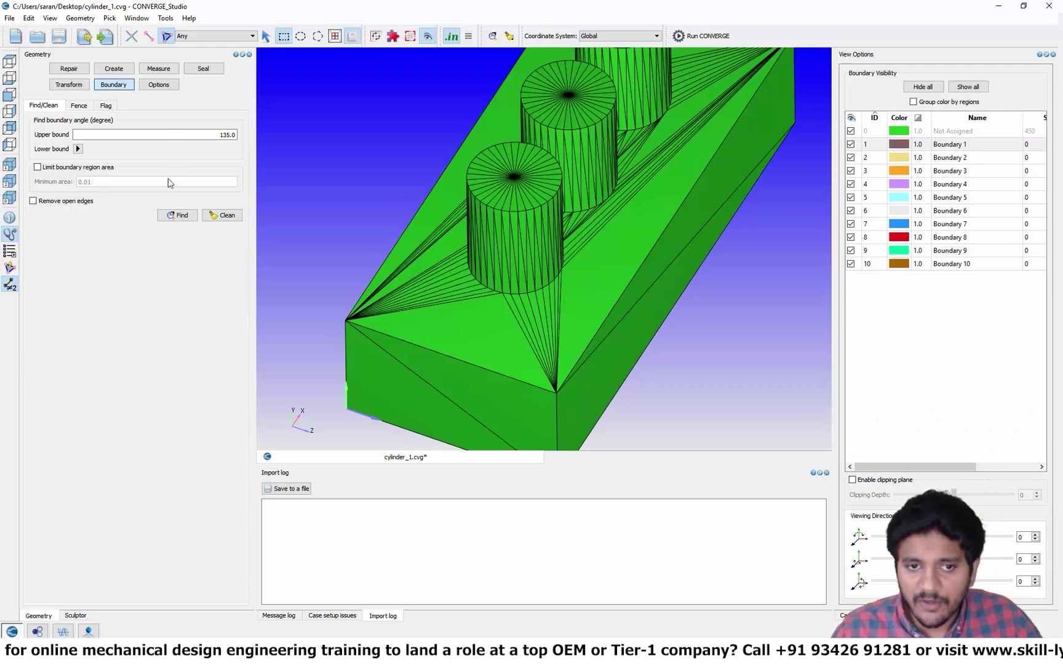
pyautogui.click(173, 216)
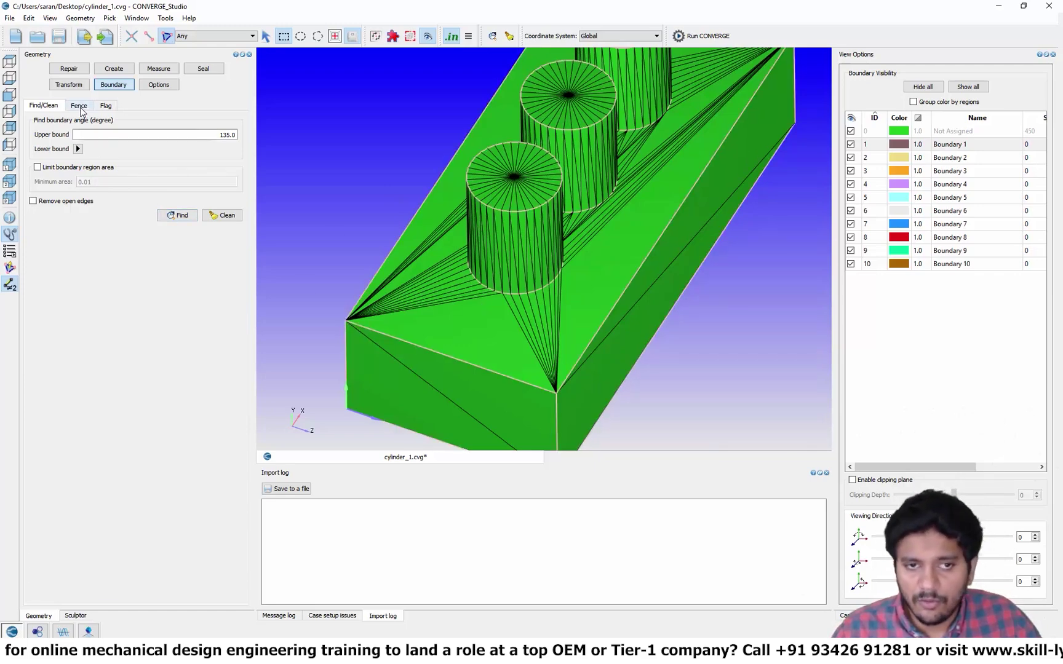
# Step: Mark two radial fences between vertices on the nearest cylinder's top face, each running between the centre and the rim
pyautogui.click(79, 107)
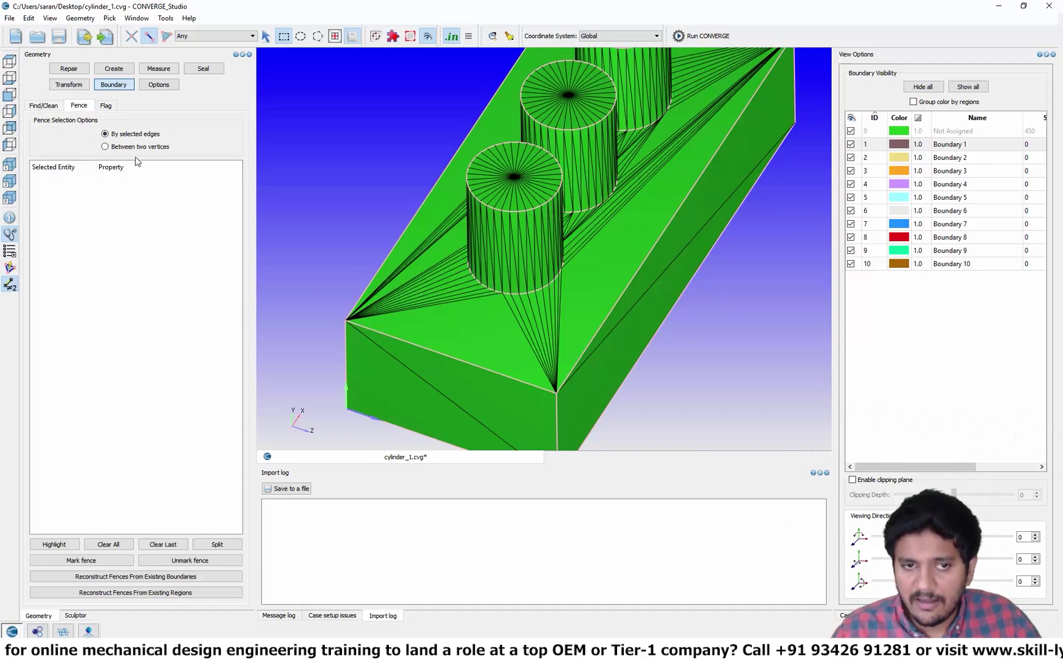
pyautogui.click(106, 147)
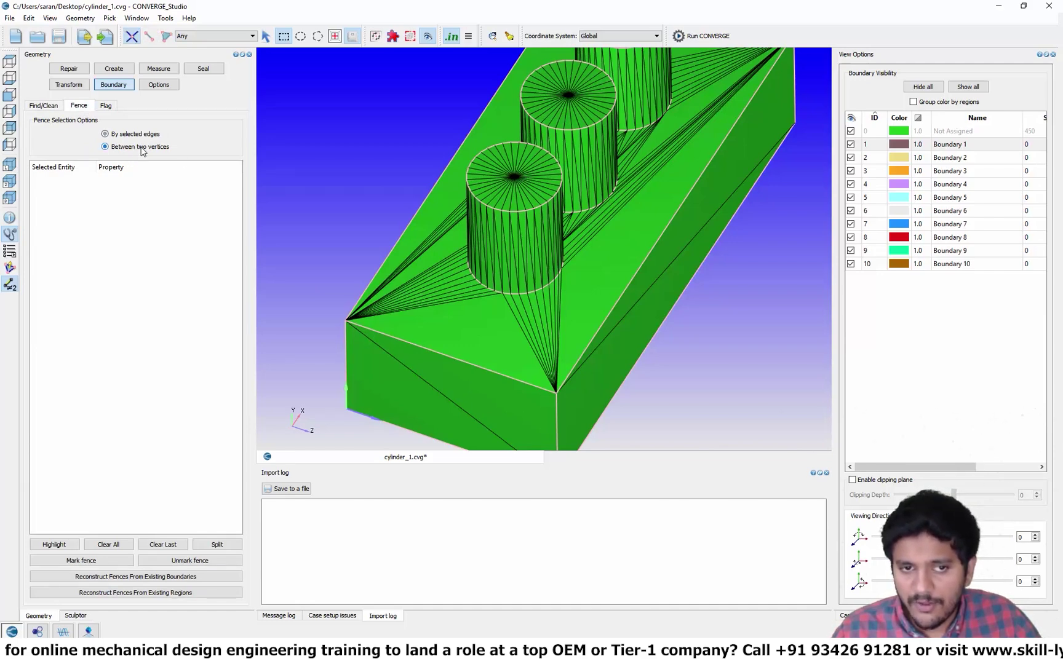
pyautogui.moveTo(593, 173); pyautogui.dragTo(570, 268)
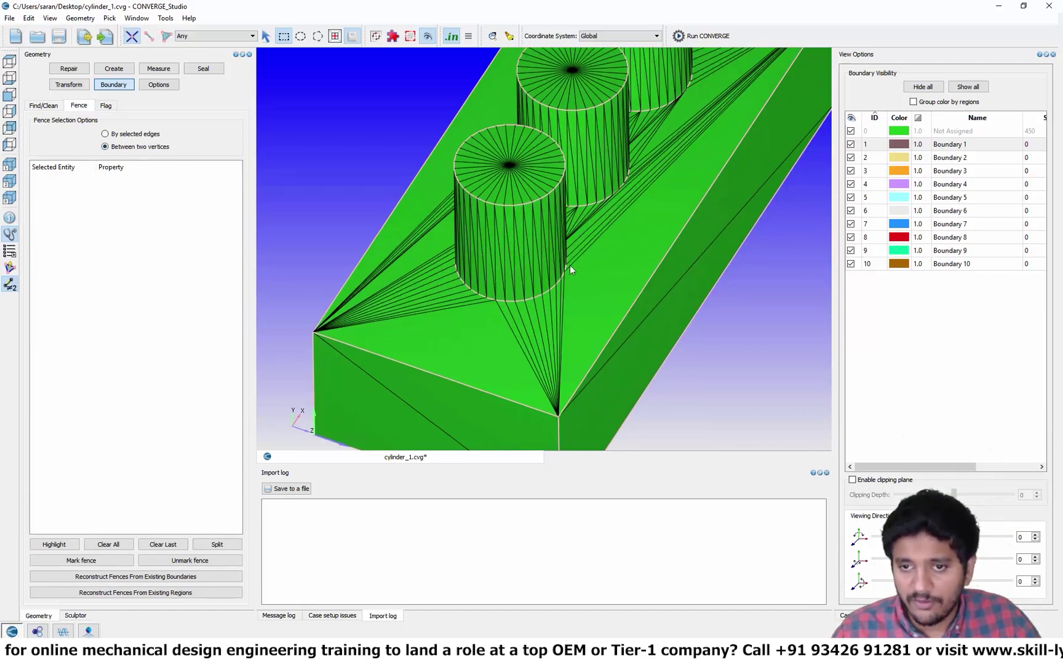
pyautogui.click(477, 197)
pyautogui.click(509, 164)
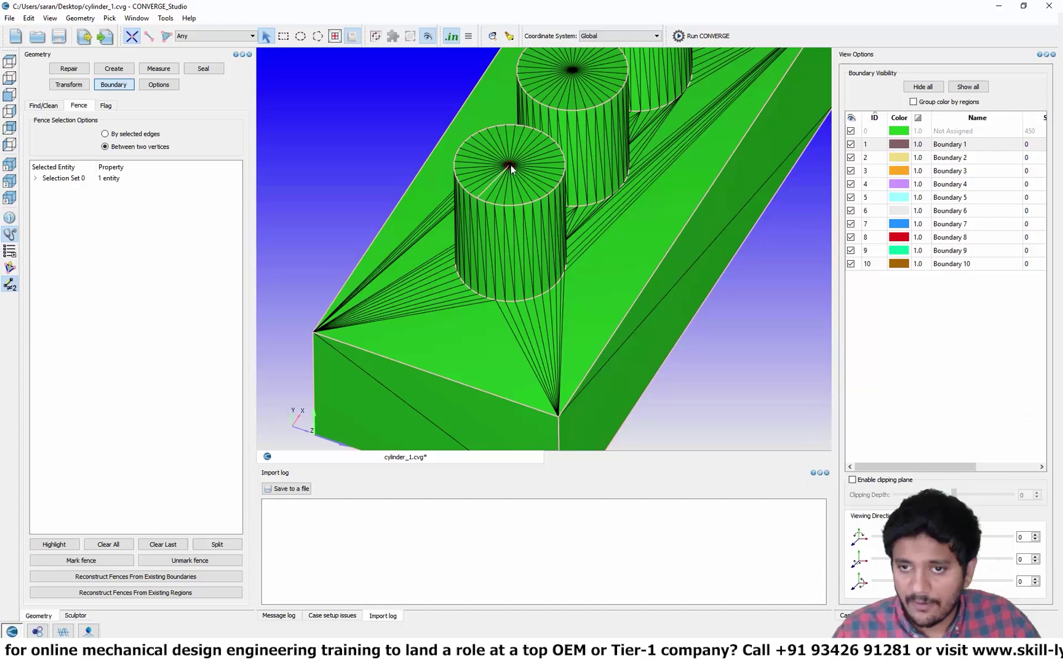
pyautogui.click(554, 189)
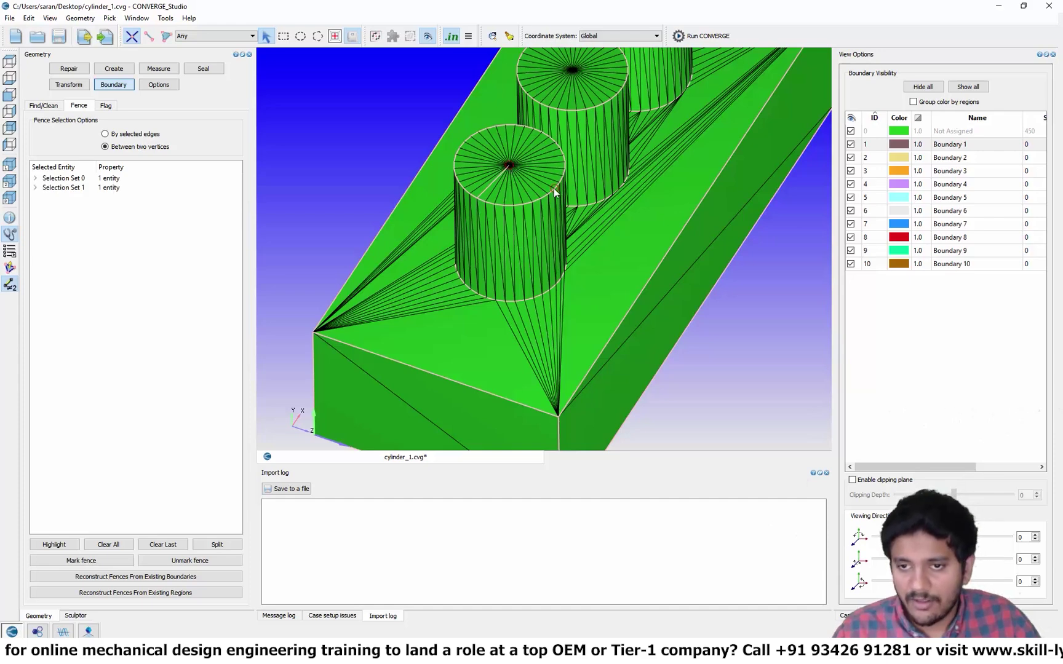
# Step: Mark two fences between vertices down the nearest cylinder's side wall, from the rim ends of the radial fences to its base
pyautogui.click(477, 200)
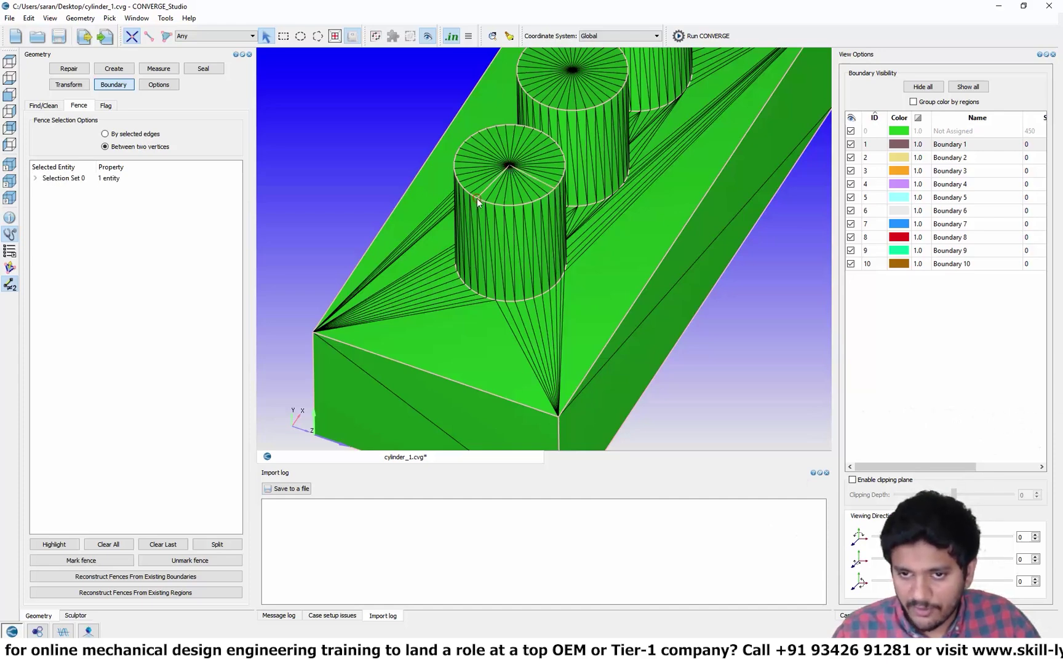
pyautogui.click(479, 294)
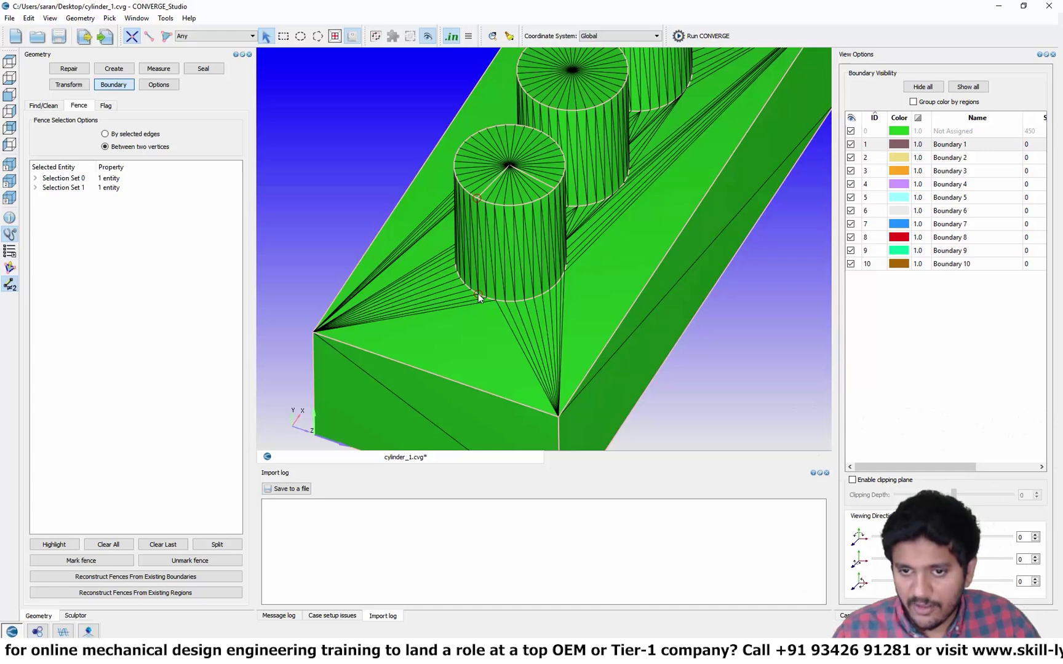
pyautogui.click(555, 189)
pyautogui.moveTo(555, 188); pyautogui.dragTo(602, 361)
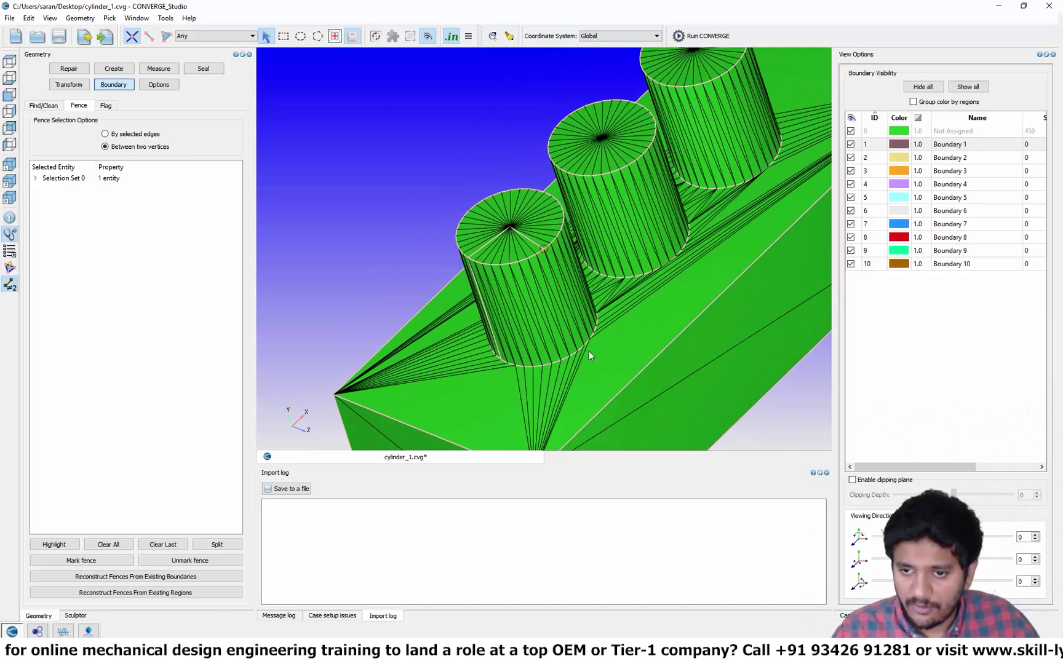
pyautogui.click(577, 352)
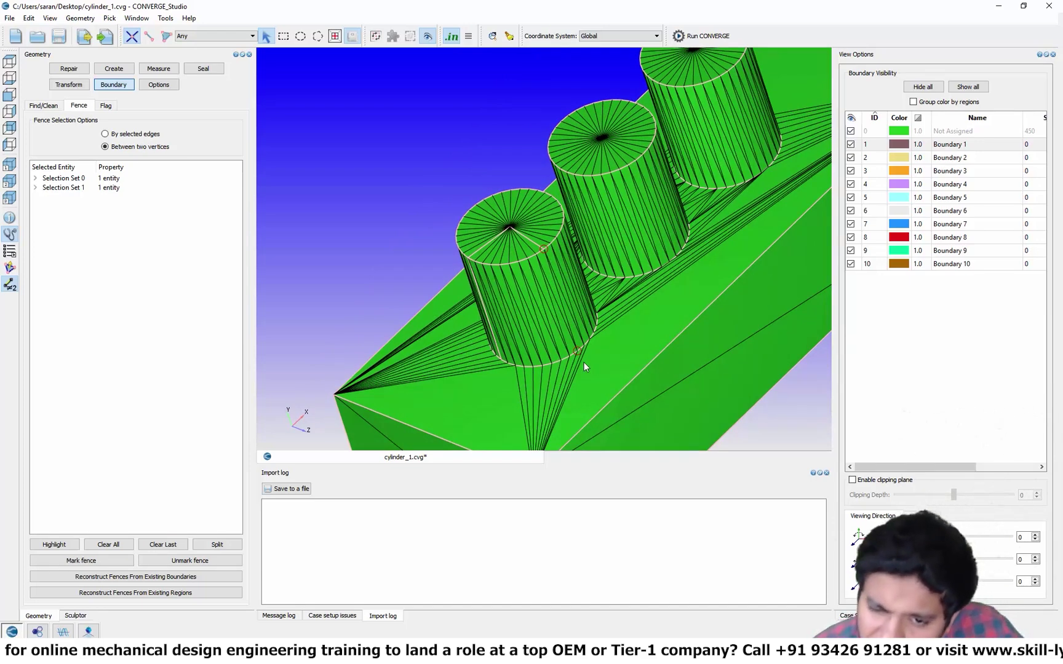
pyautogui.press('m')
# Step: Assign the fenced top wedge and the side wall patch below it to Boundary 1 using By Boundary Fence picking
pyautogui.moveTo(587, 297); pyautogui.dragTo(635, 322)
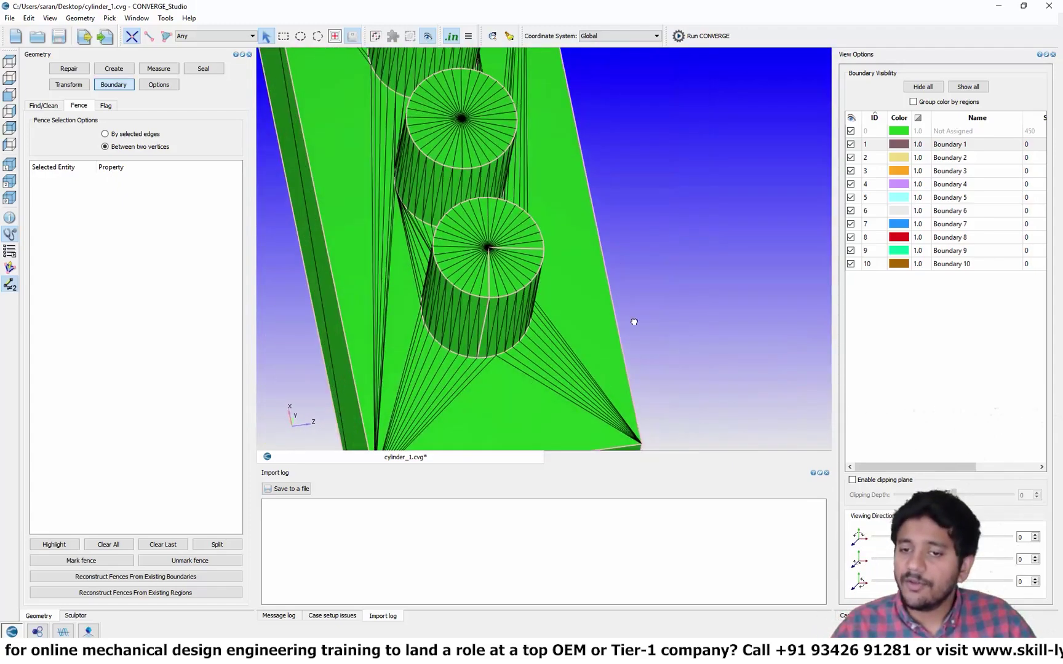
pyautogui.click(108, 106)
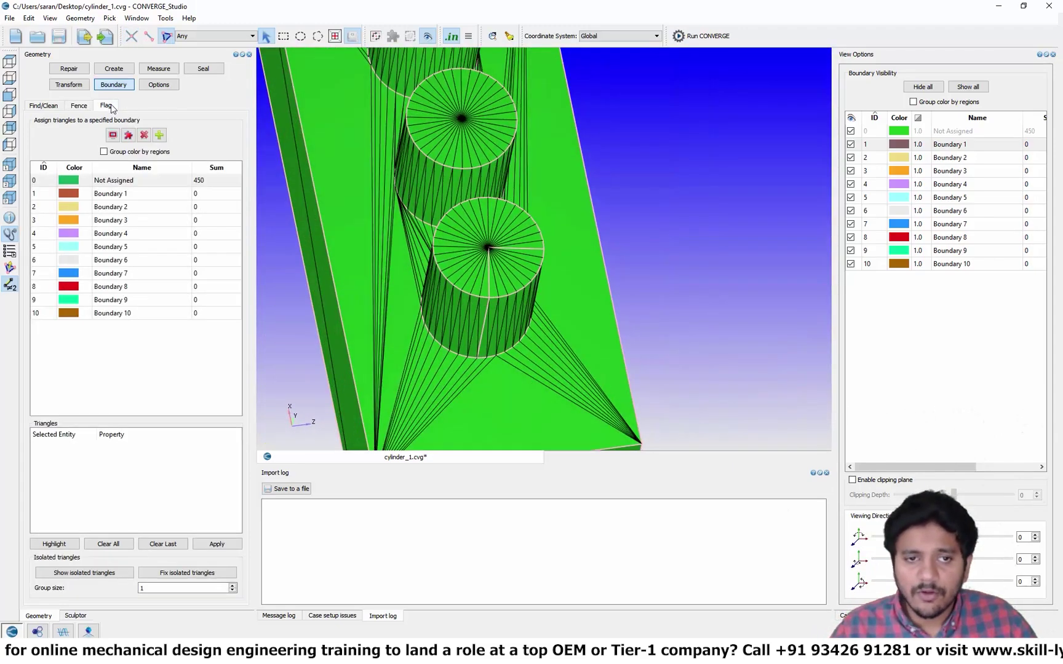
pyautogui.click(147, 193)
pyautogui.click(196, 35)
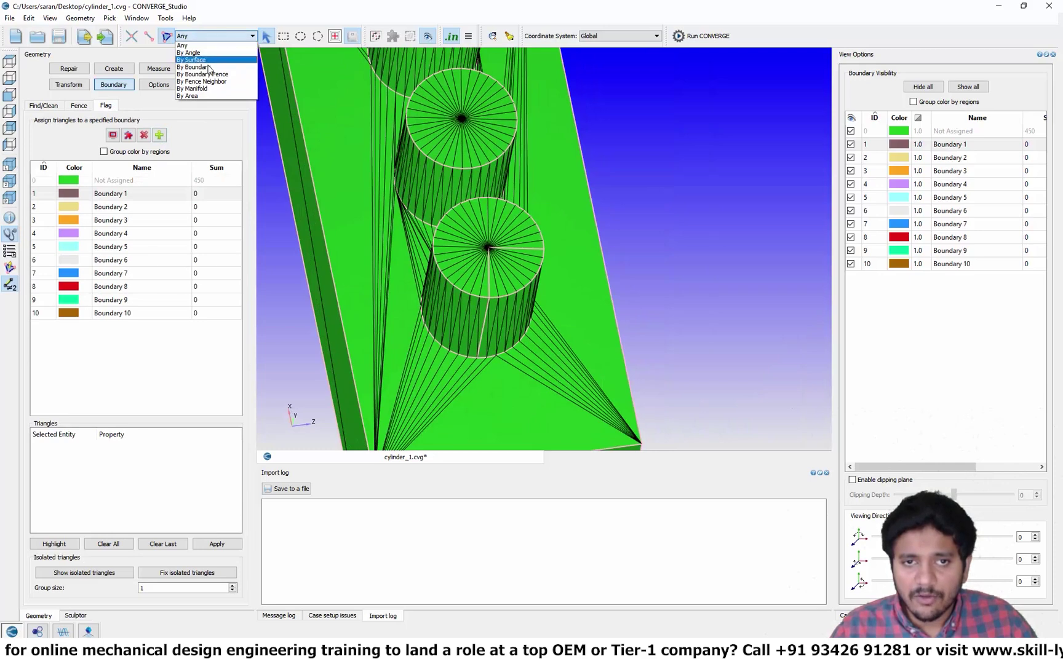
pyautogui.click(212, 60)
pyautogui.click(521, 274)
pyautogui.click(516, 308)
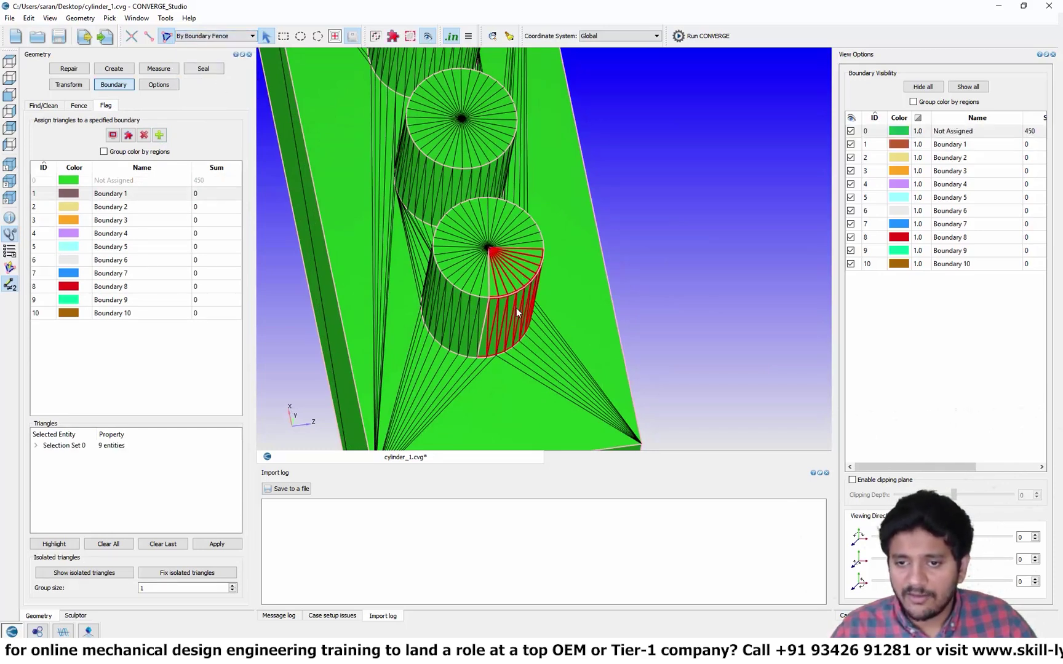
pyautogui.click(216, 544)
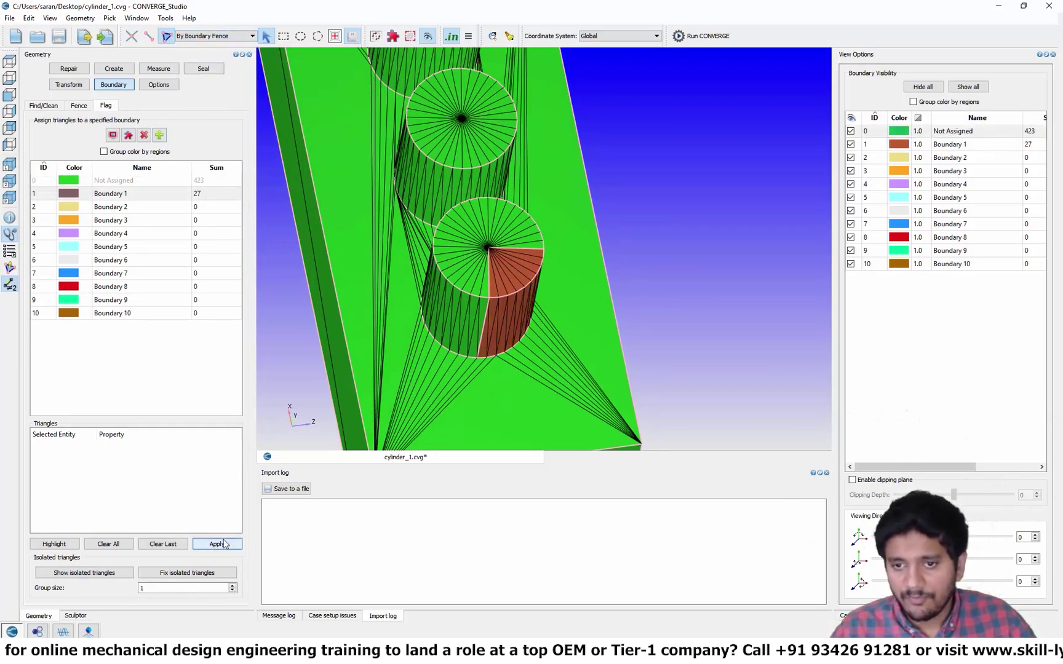
# Step: Pick the centre vertex of the farthest cylinder's top face for fencing and centre the view on it with View at
pyautogui.moveTo(686, 204); pyautogui.dragTo(688, 238)
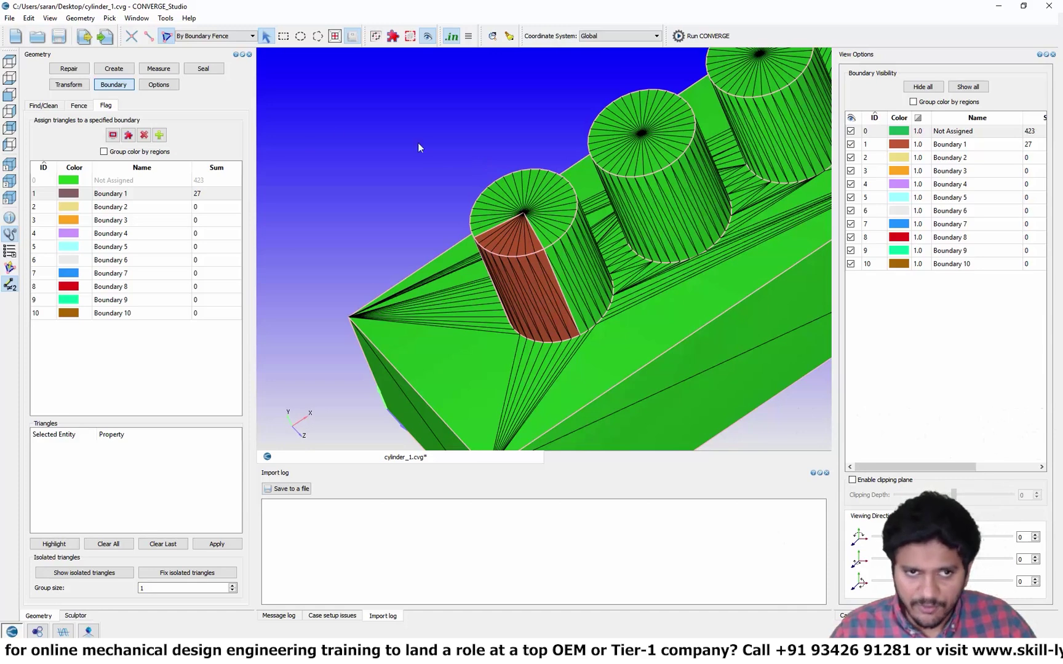
pyautogui.click(79, 106)
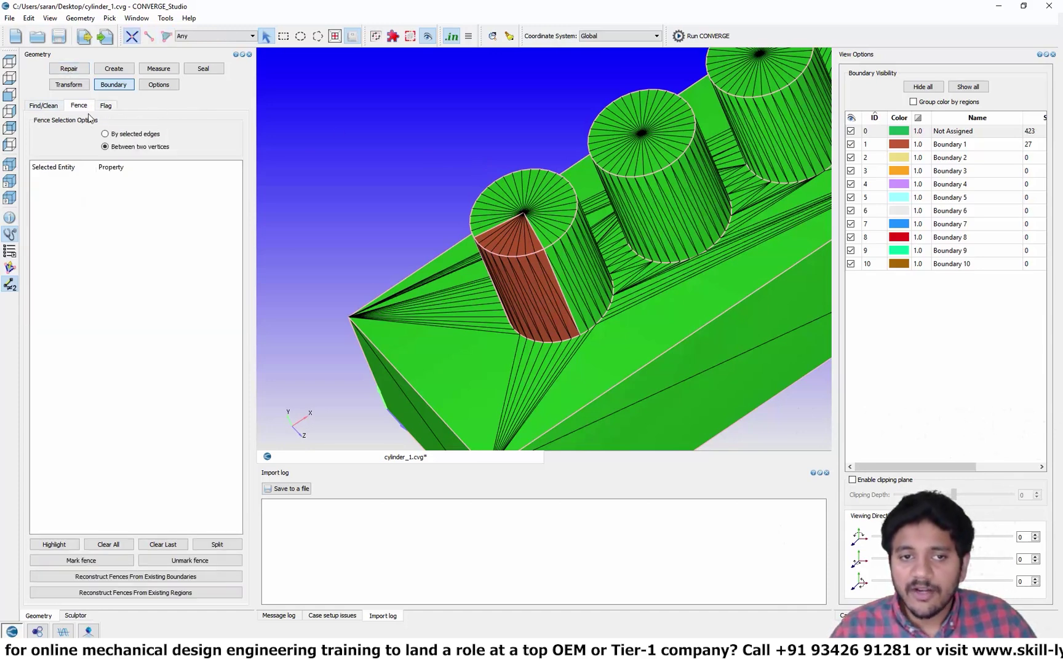
pyautogui.click(761, 57)
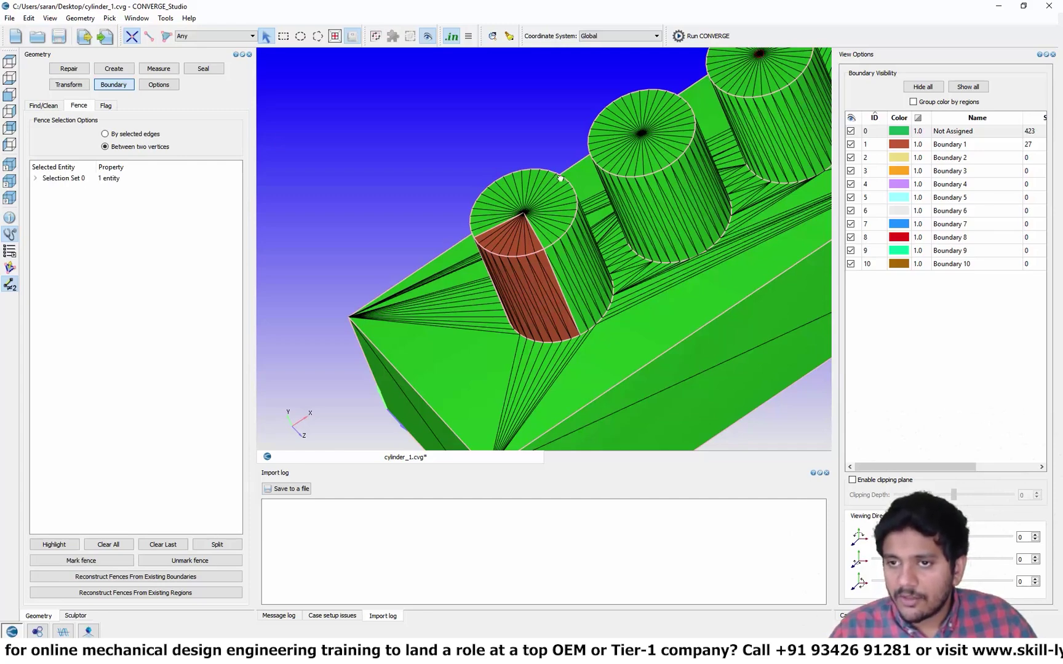
pyautogui.moveTo(559, 179); pyautogui.dragTo(628, 209)
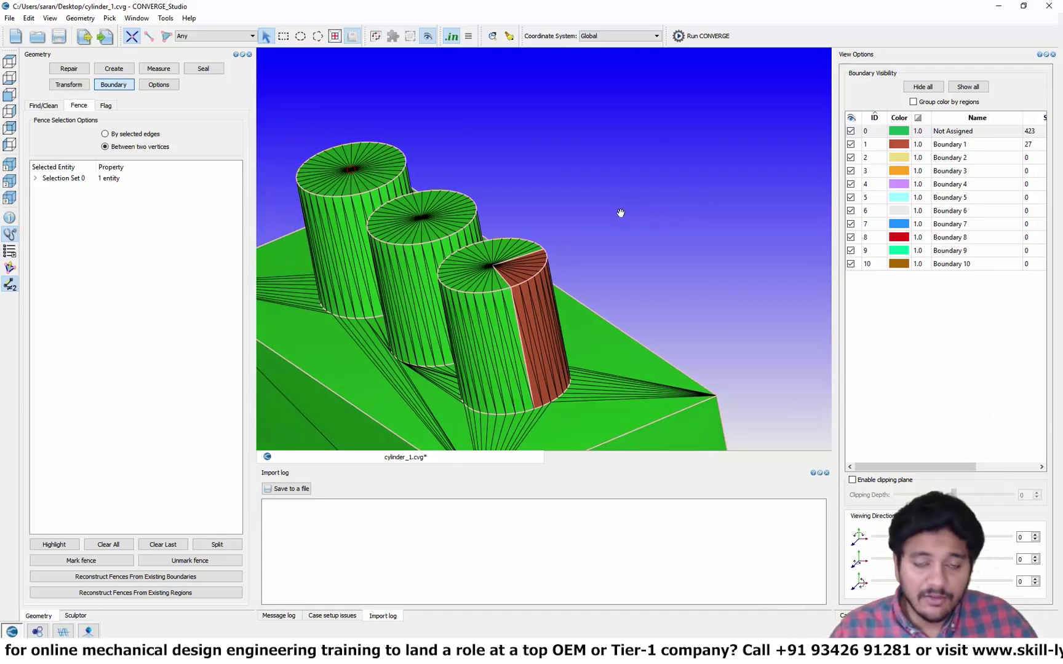
pyautogui.rightClick(351, 174)
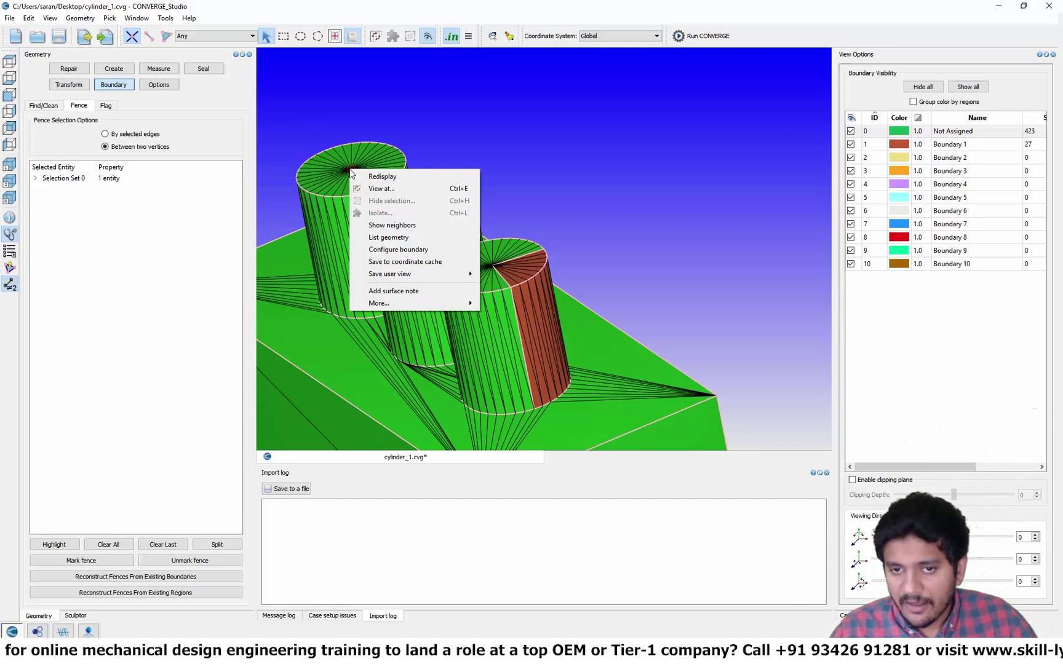
pyautogui.click(381, 189)
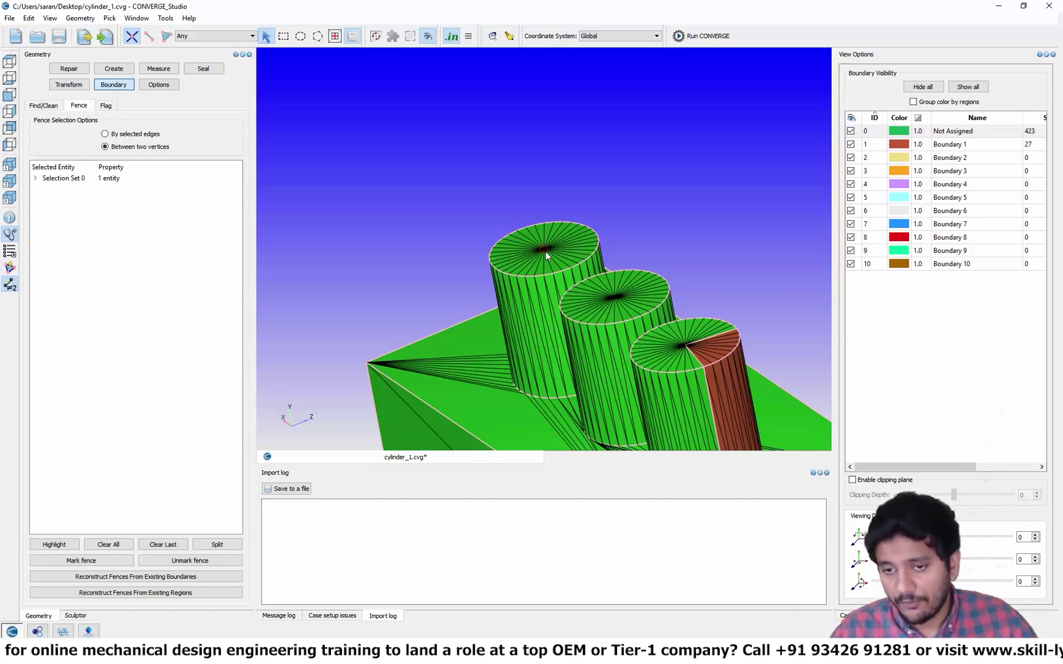
pyautogui.moveTo(545, 269); pyautogui.dragTo(577, 251)
pyautogui.scroll(5, 577, 251)
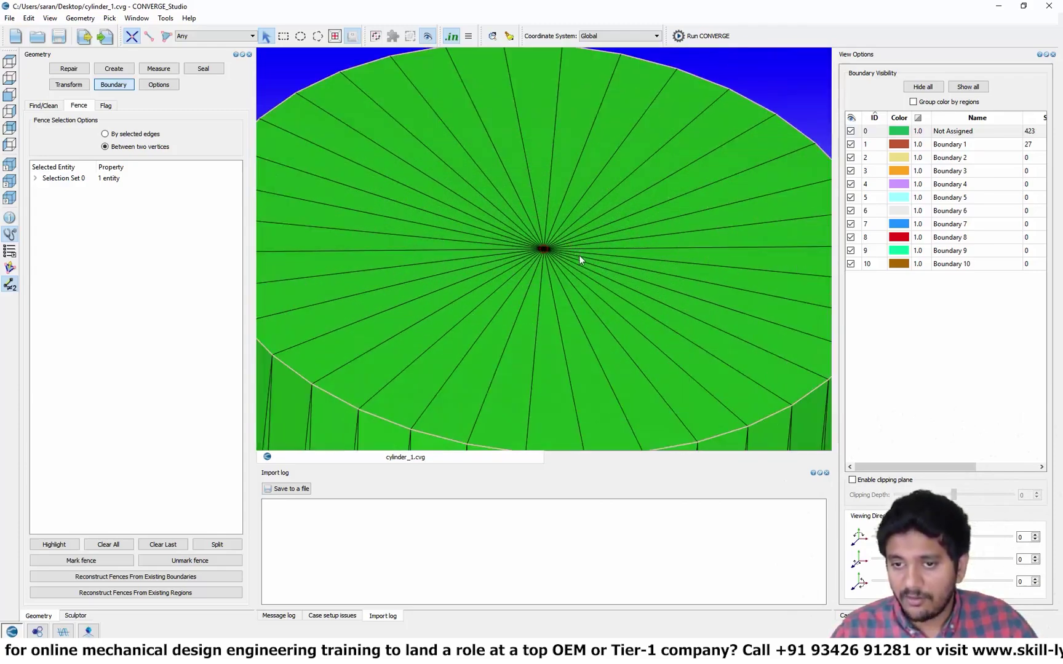
pyautogui.scroll(-4, 566, 315)
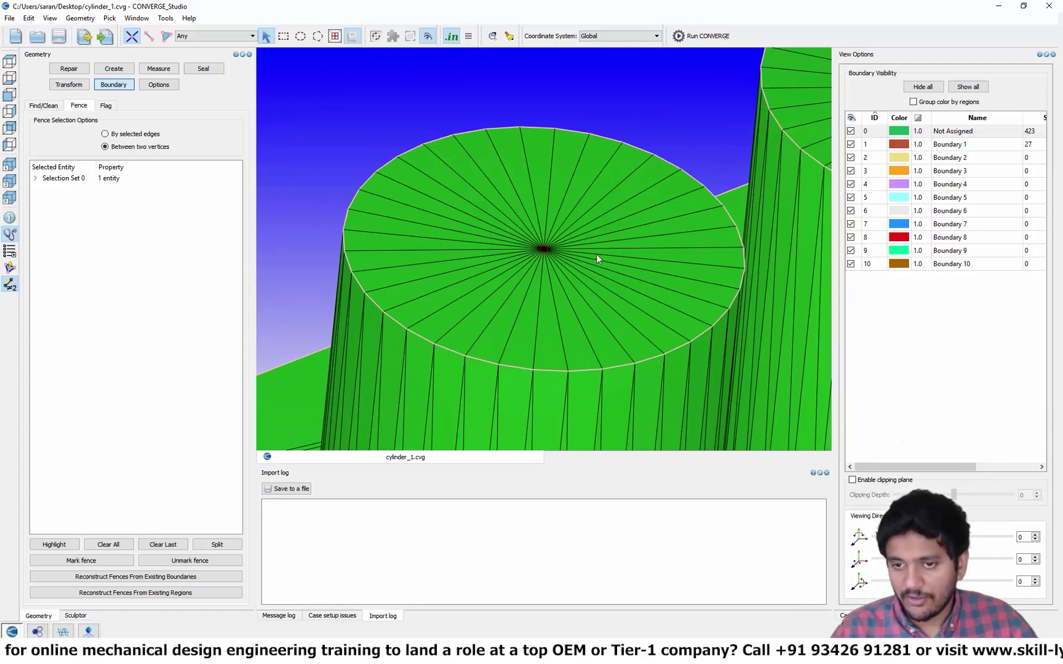
# Step: Centre the view on the centre vertex of the partly assigned cylinder's top face with View at, and clear the vertex selection
pyautogui.moveTo(687, 179); pyautogui.dragTo(346, 328, button='middle')
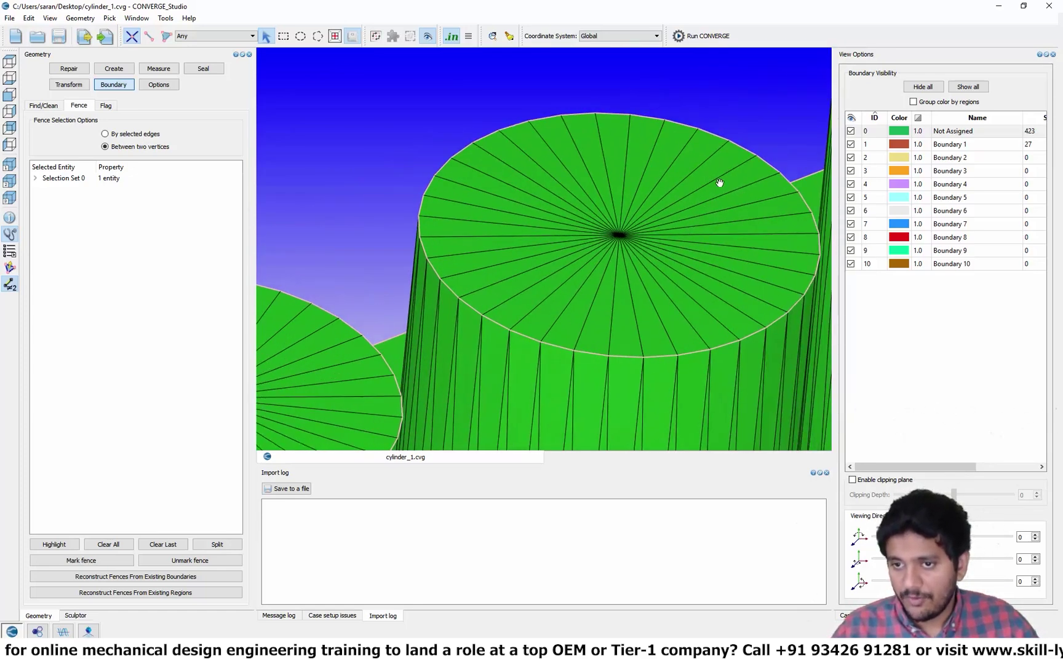
pyautogui.moveTo(720, 182); pyautogui.dragTo(716, 183, button='middle')
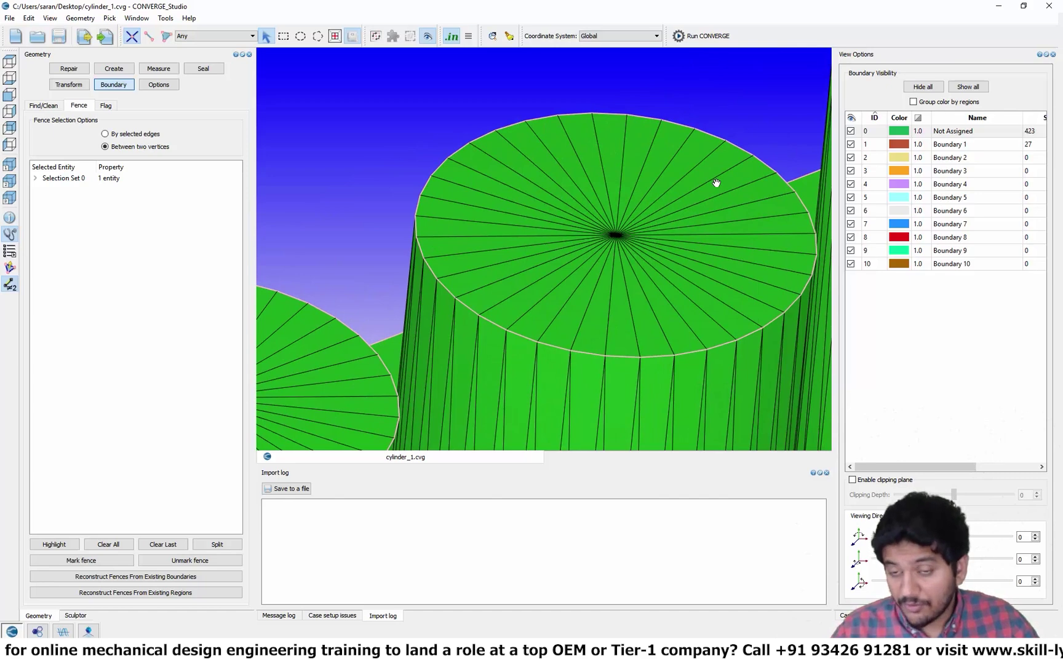
pyautogui.moveTo(700, 188); pyautogui.dragTo(354, 306)
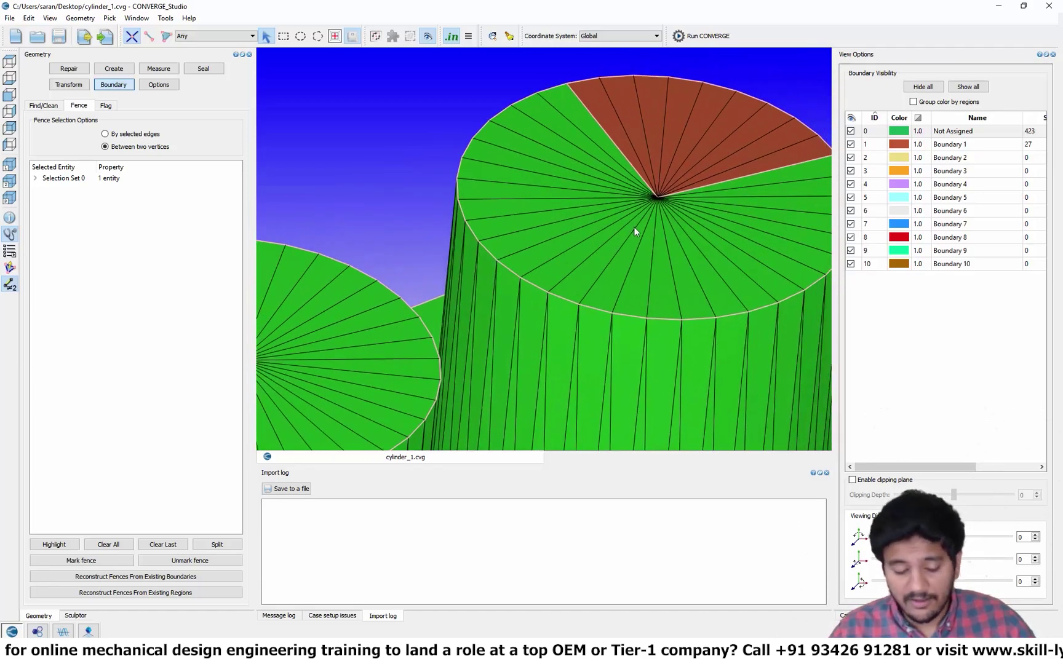
pyautogui.press('Escape')
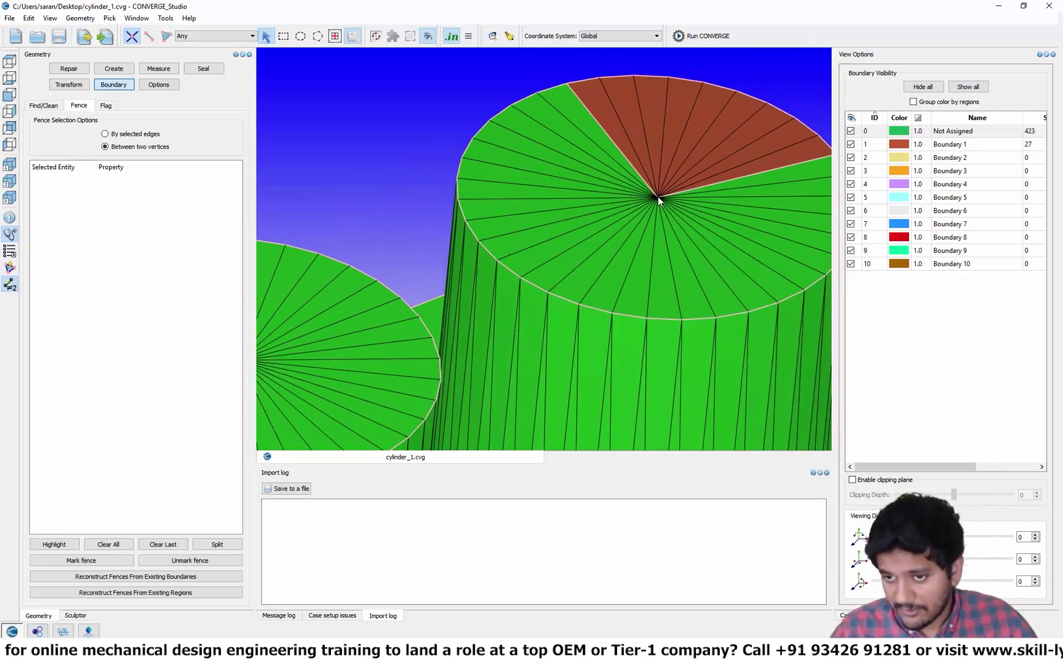
pyautogui.click(657, 198)
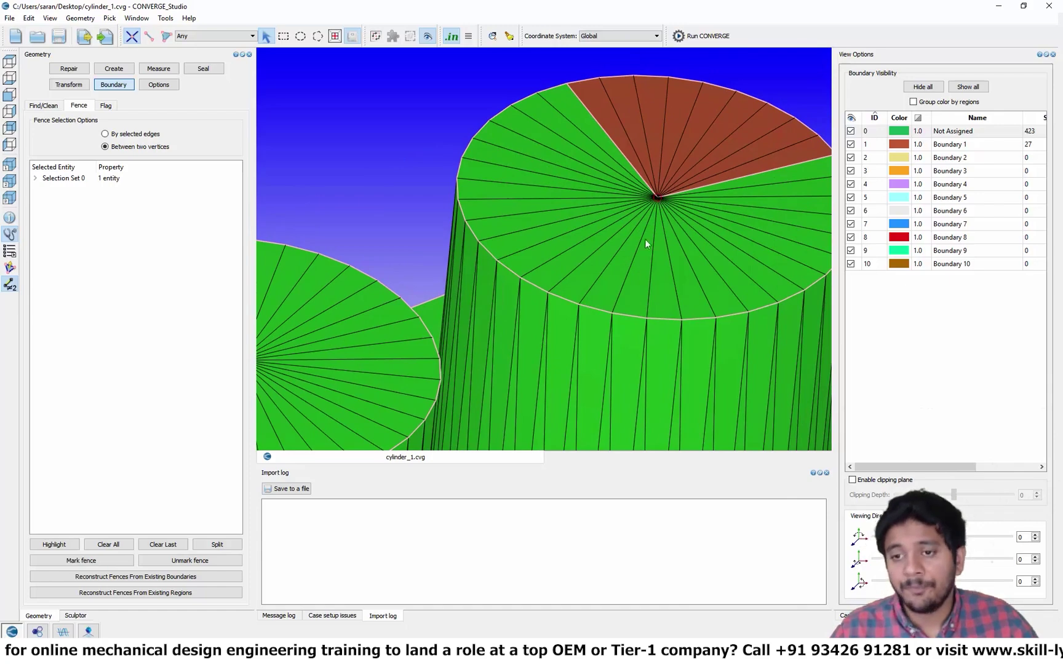
pyautogui.moveTo(541, 242); pyautogui.dragTo(557, 239)
pyautogui.scroll(3, 503, 222)
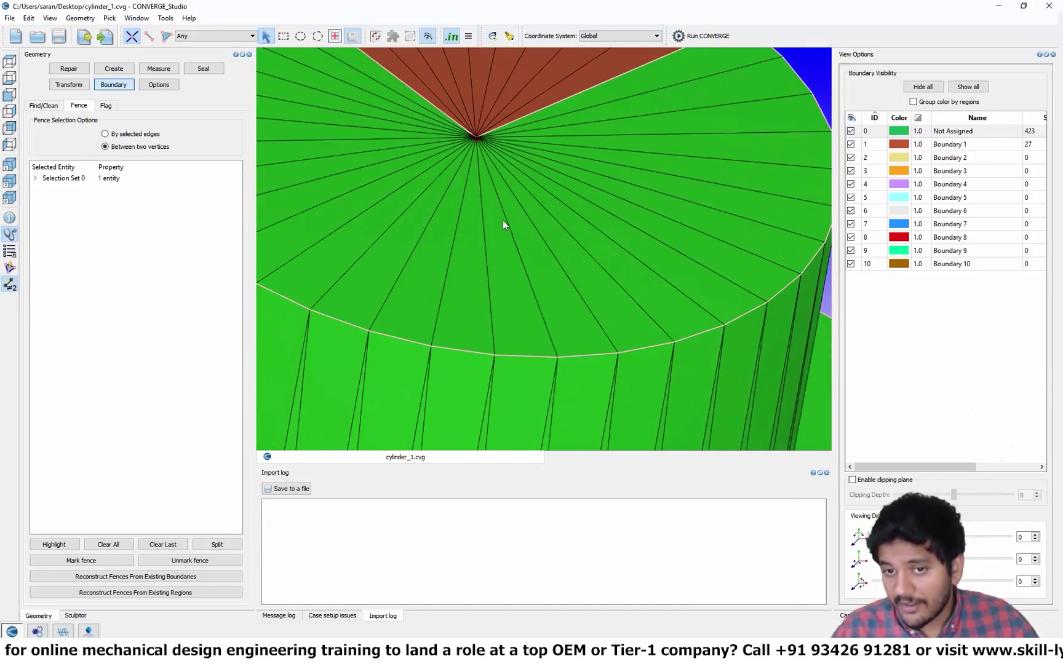
pyautogui.moveTo(496, 211); pyautogui.dragTo(481, 186)
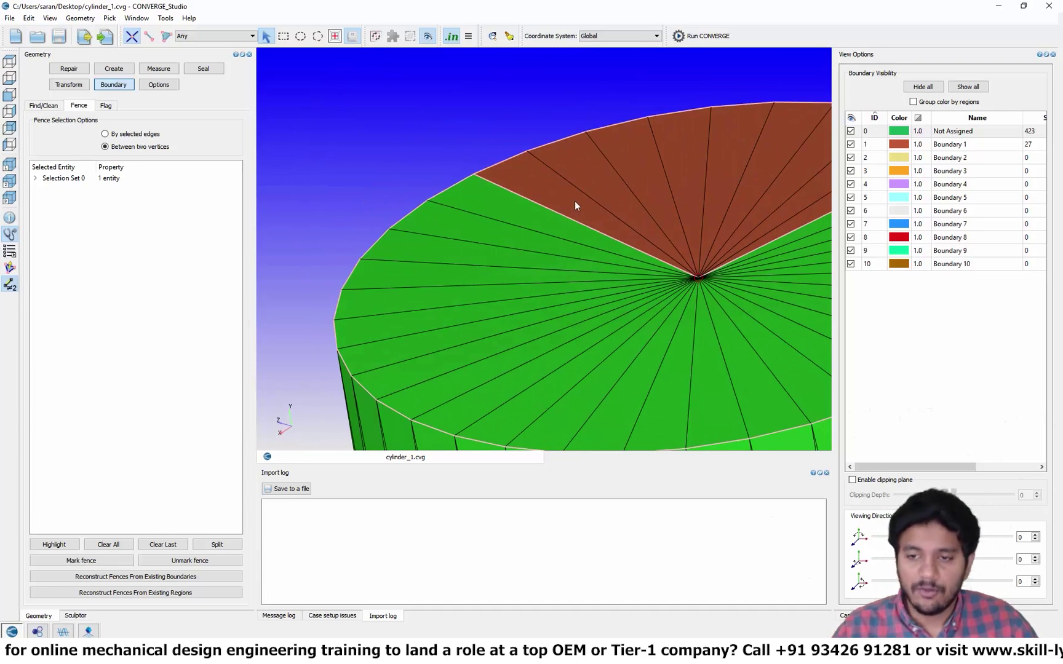
pyautogui.moveTo(697, 278); pyautogui.dragTo(572, 225, button='right')
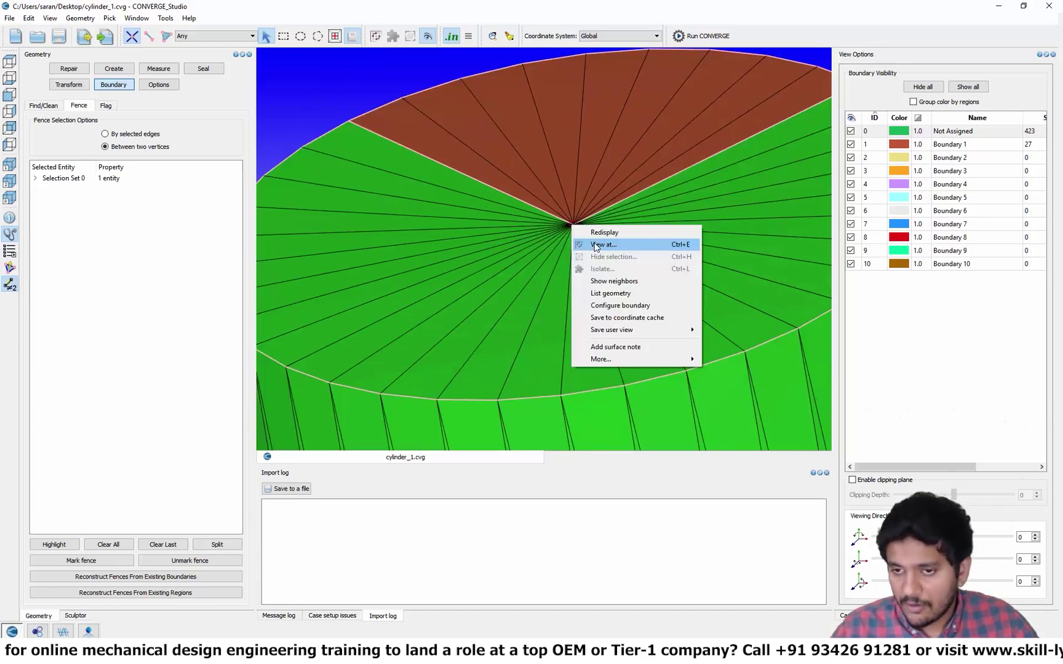
pyautogui.click(596, 245)
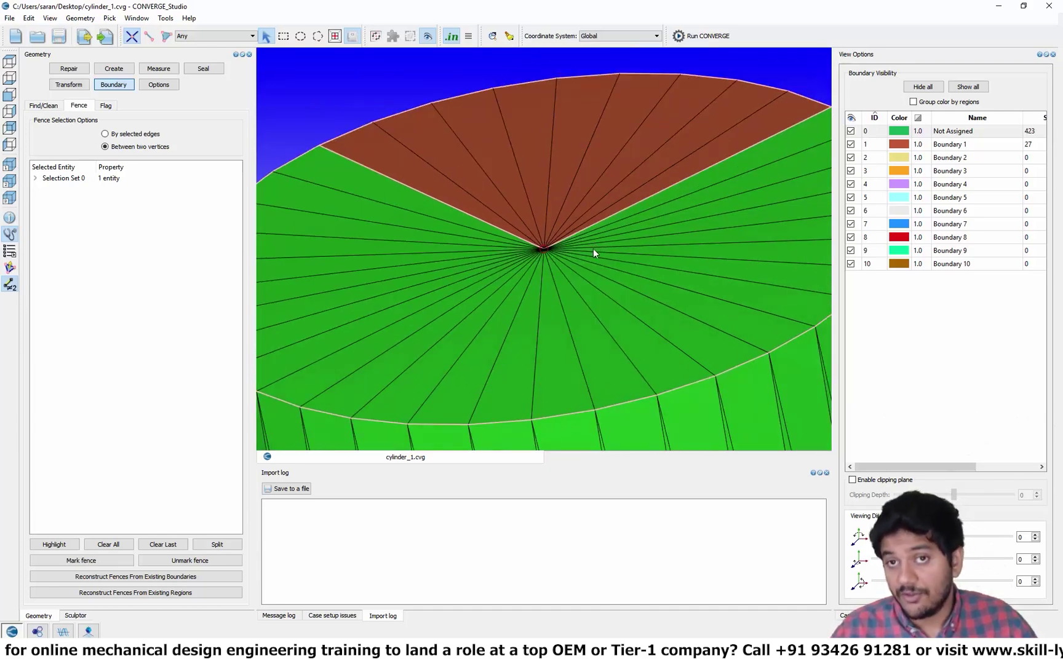
pyautogui.moveTo(574, 280); pyautogui.dragTo(609, 259)
pyautogui.scroll(-11, 568, 296)
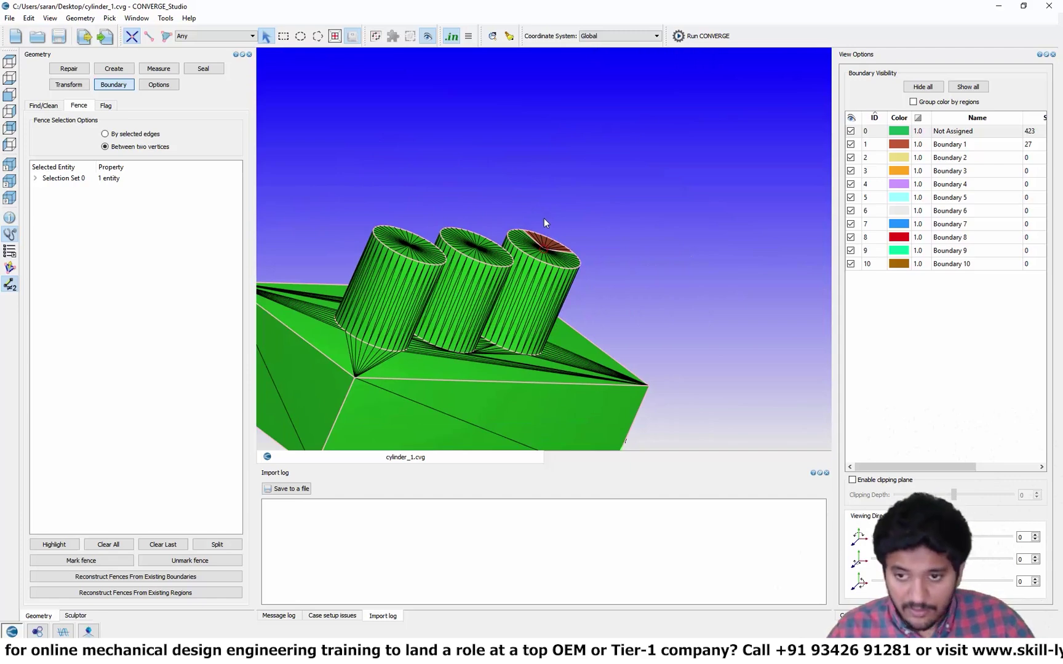
pyautogui.press('Escape')
# Step: Mark a radial fence between the centre and front rim vertices on the top face of the partly assigned cylinder
pyautogui.moveTo(570, 194); pyautogui.dragTo(558, 217)
pyautogui.scroll(8, 558, 217)
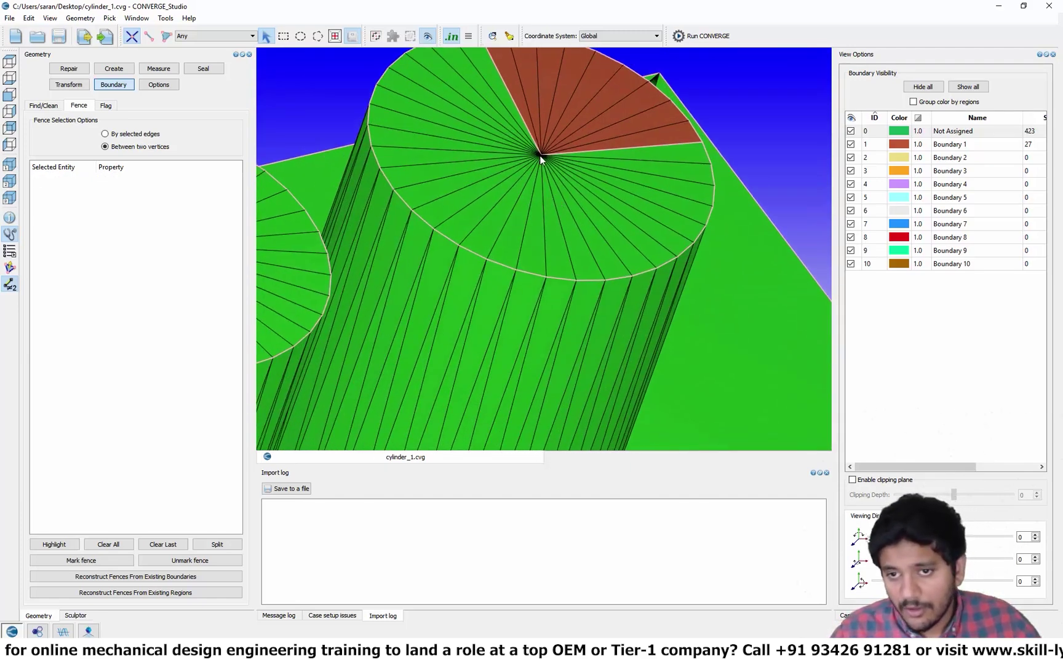
pyautogui.click(542, 155)
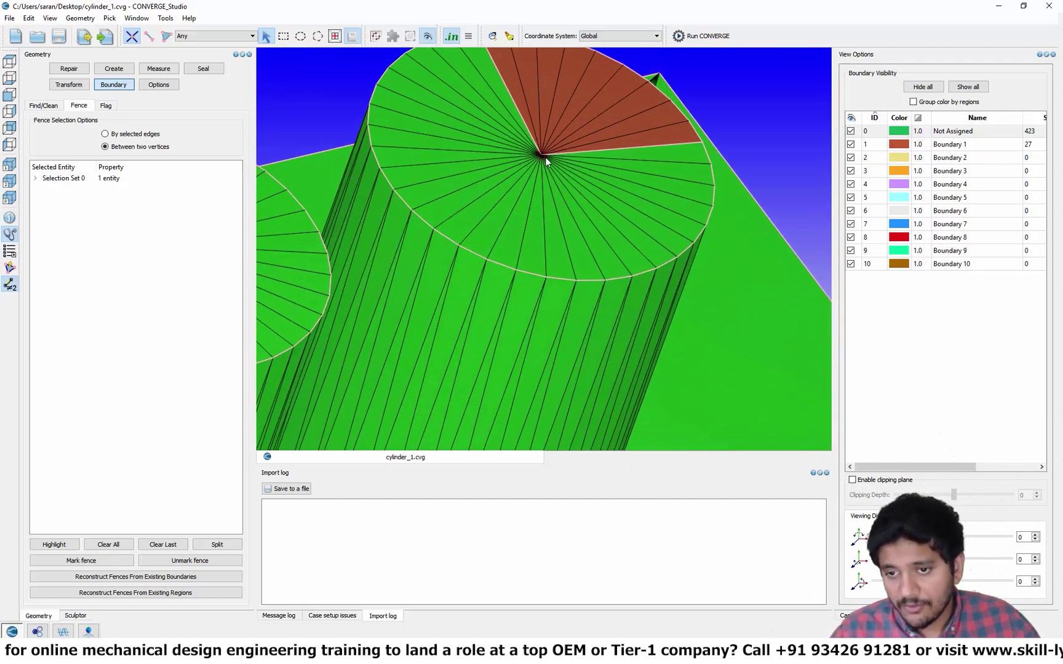
pyautogui.click(633, 275)
pyautogui.moveTo(633, 275); pyautogui.dragTo(628, 376, button='right')
pyautogui.moveTo(613, 247); pyautogui.dragTo(593, 240)
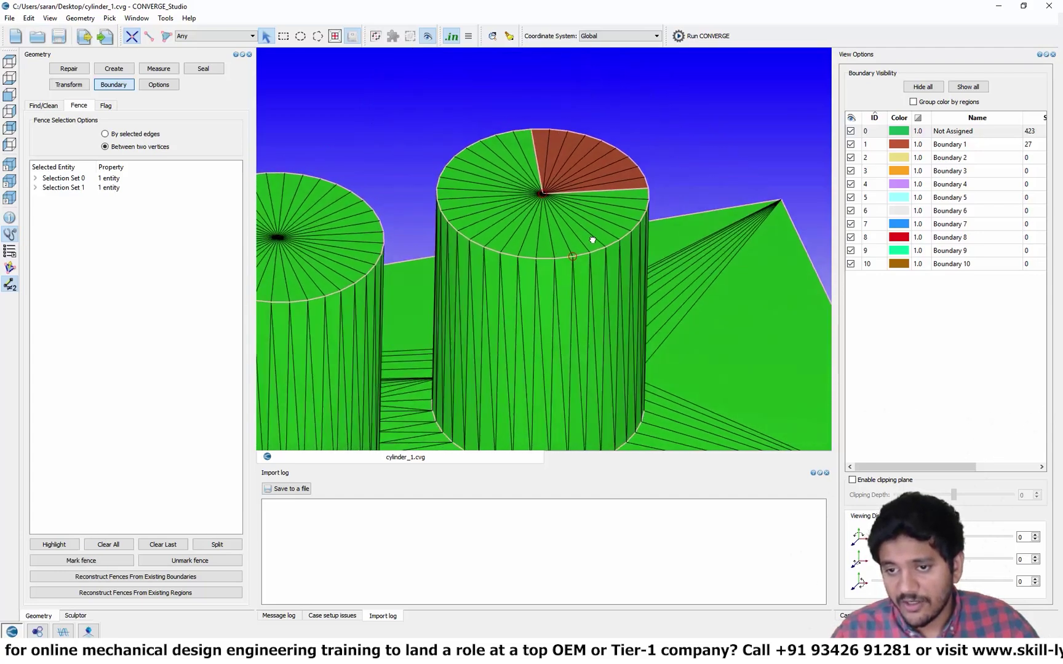
pyautogui.moveTo(593, 302); pyautogui.dragTo(565, 173, button='middle')
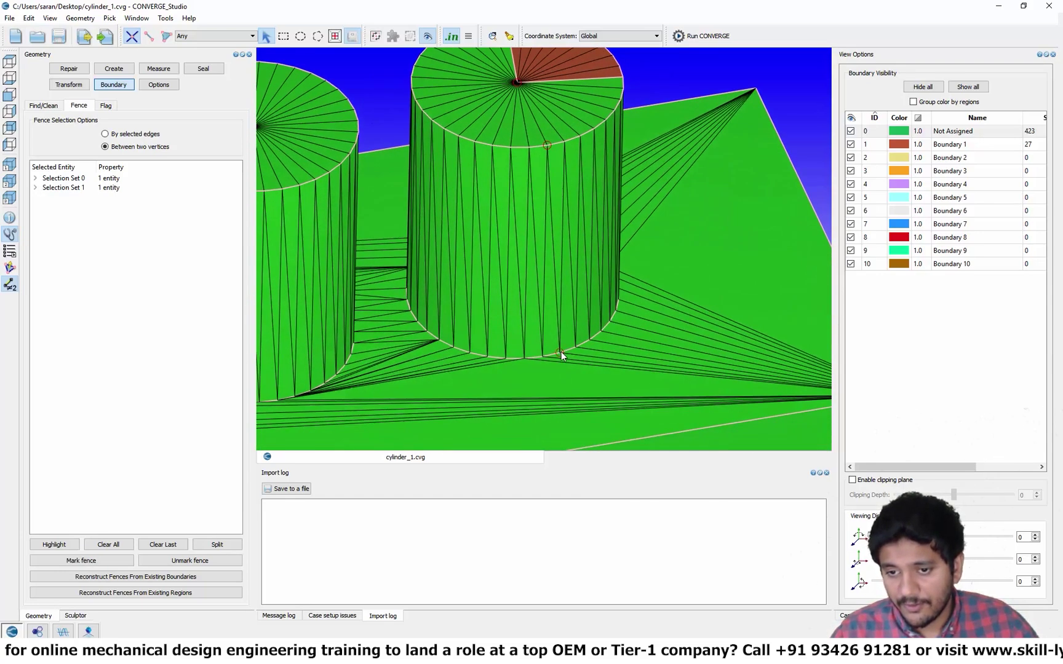
pyautogui.click(103, 563)
# Step: Mark a fence between vertices down the same cylinder's side wall, from the radial fence's rim end to the base
pyautogui.click(547, 146)
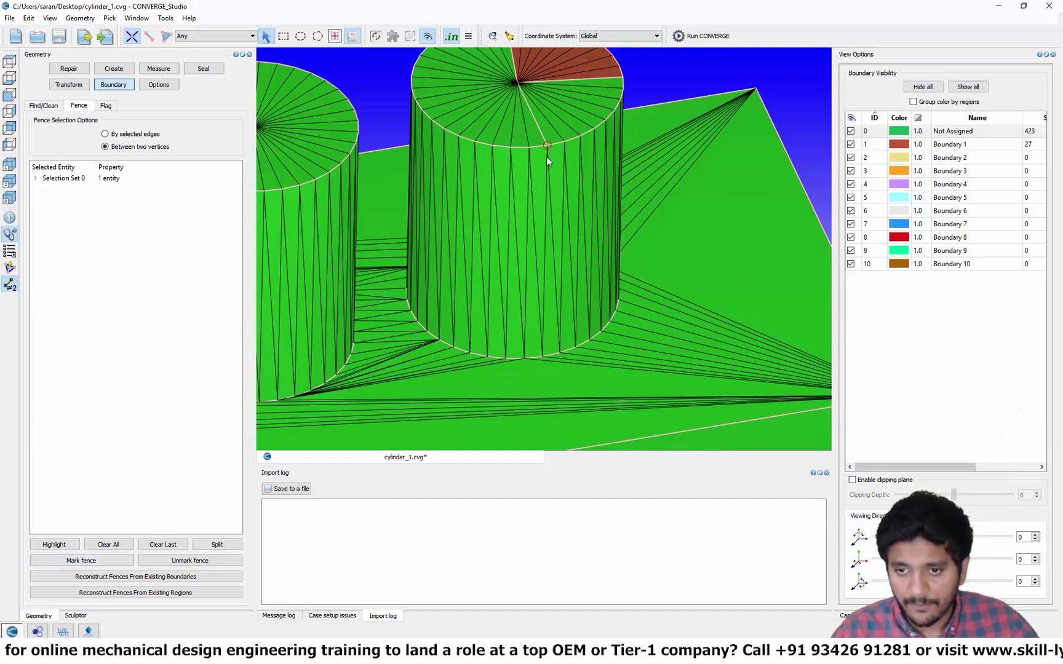
pyautogui.click(559, 355)
pyautogui.press('space')
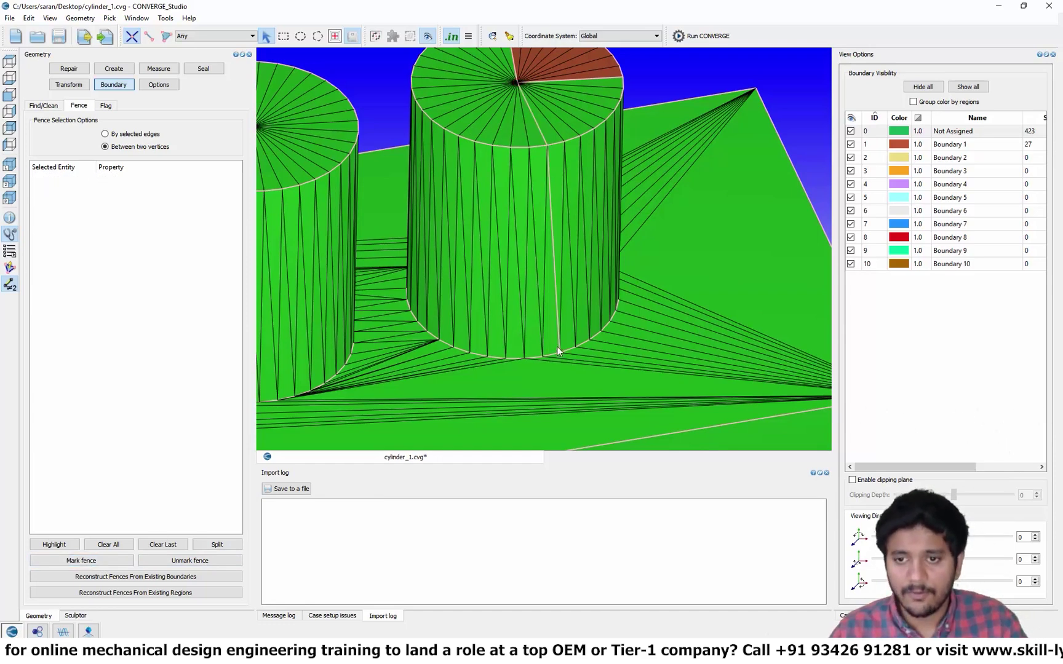
pyautogui.scroll(-3, 517, 293)
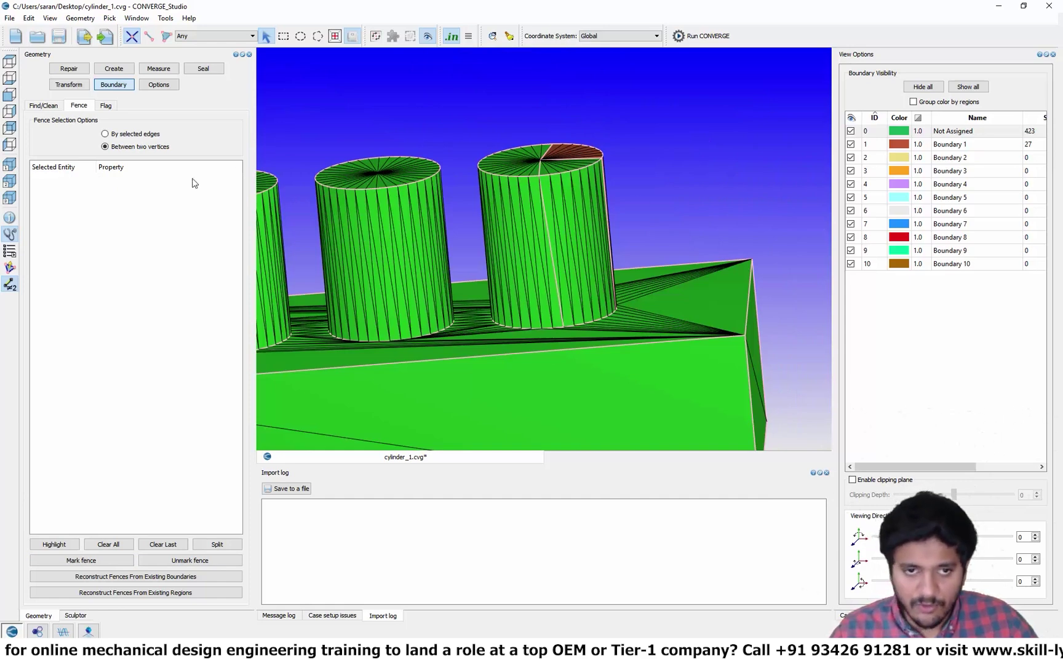
# Step: Using By selected edges, unmark the front side wall fence and mark the adjacent edge from the same rim vertex to the base
pyautogui.click(142, 134)
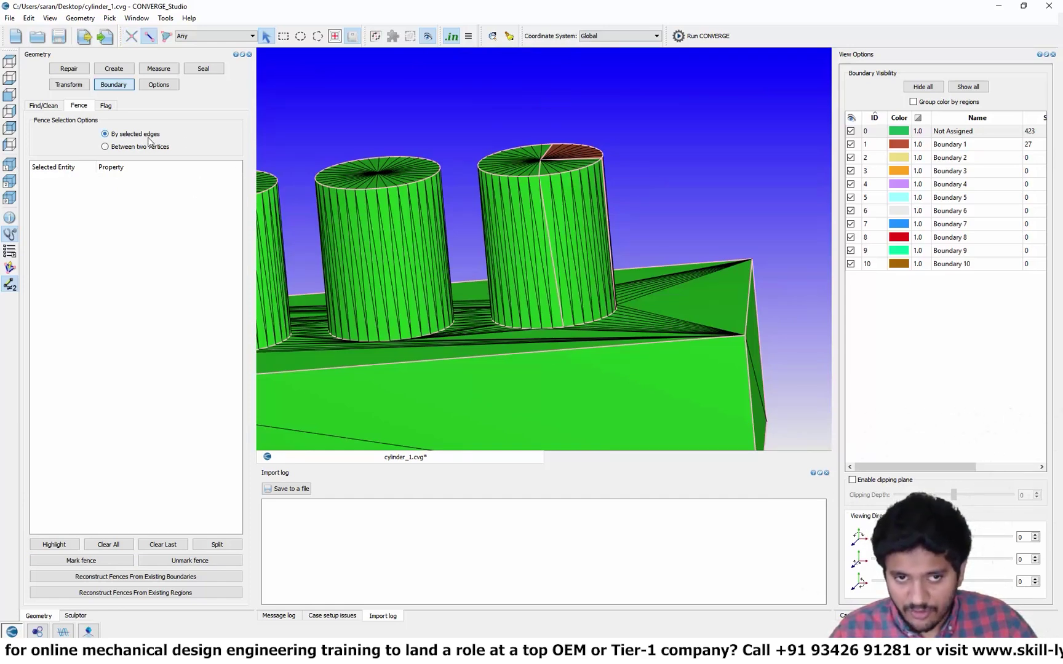
pyautogui.click(549, 233)
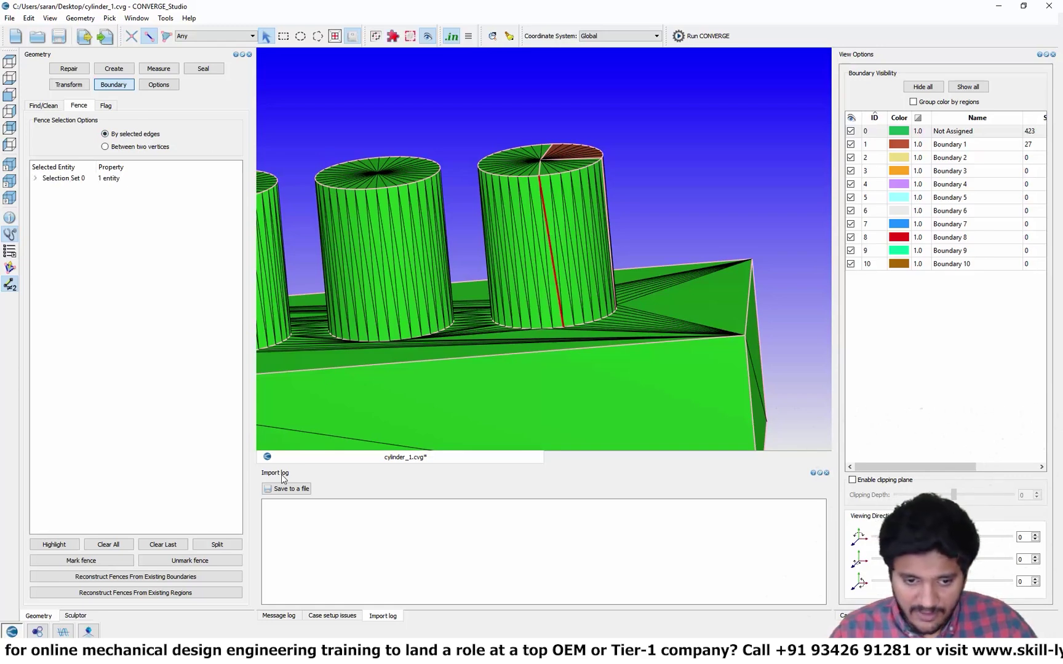
pyautogui.click(193, 564)
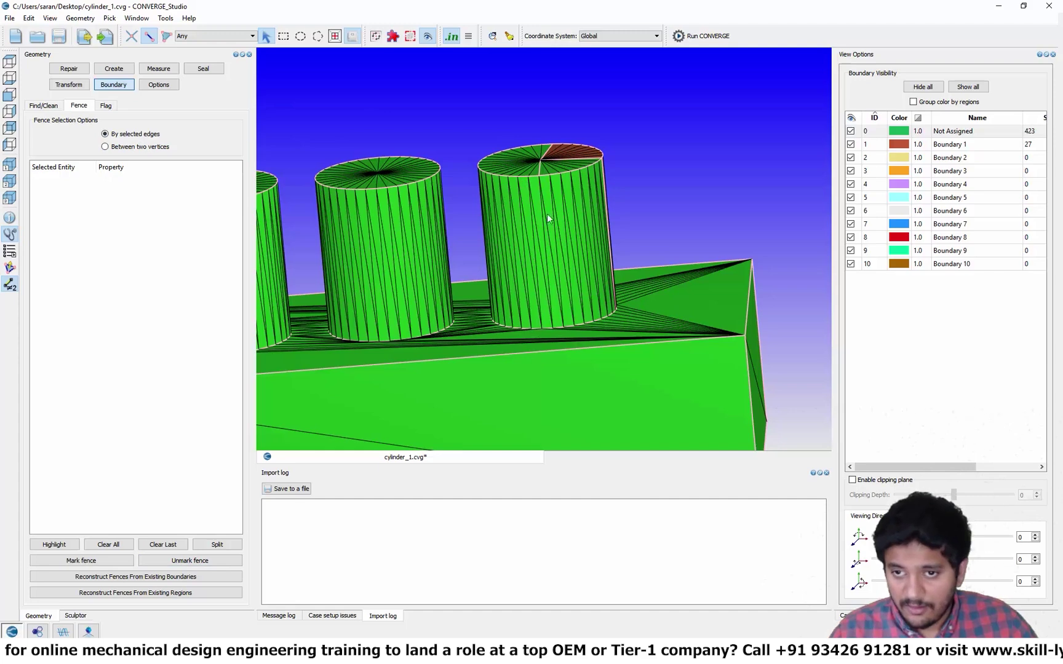
pyautogui.click(547, 249)
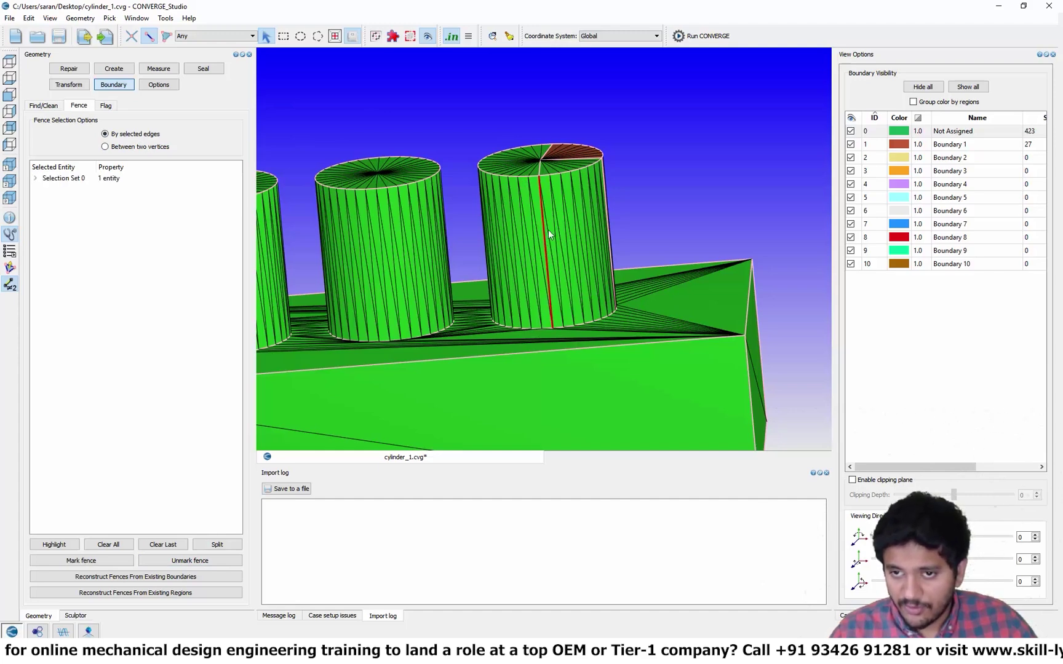
pyautogui.click(106, 564)
# Step: Mark as fences a radial top edge facing the middle cylinder and the side wall edge running down from its rim end
pyautogui.moveTo(569, 199); pyautogui.dragTo(559, 247)
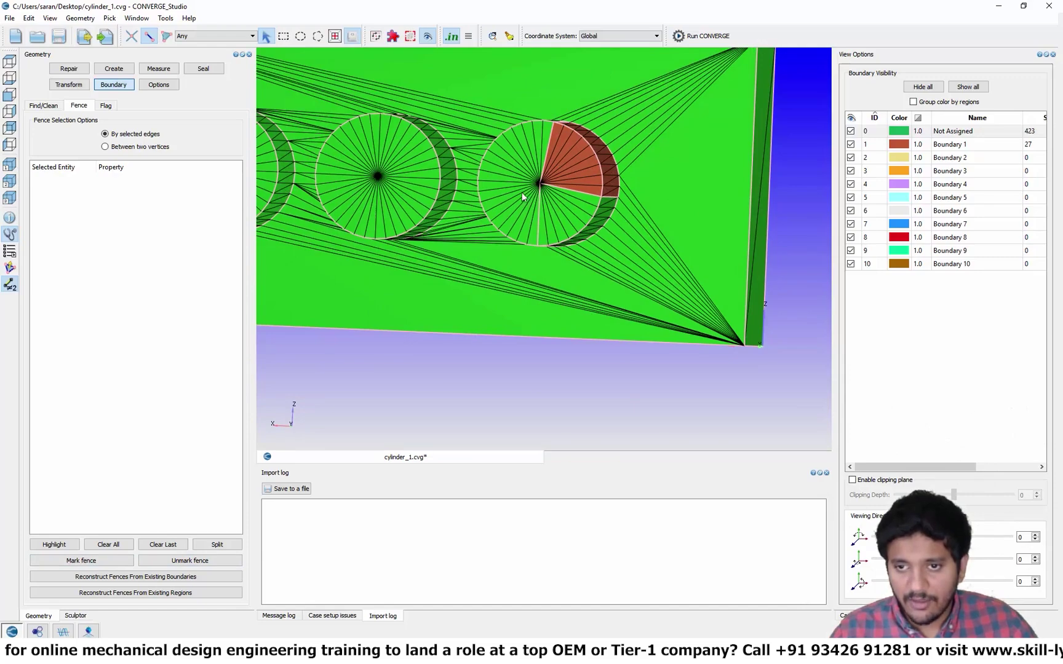
pyautogui.scroll(3, 520, 187)
pyautogui.moveTo(581, 185); pyautogui.dragTo(635, 249, button='middle')
pyautogui.scroll(3, 652, 272)
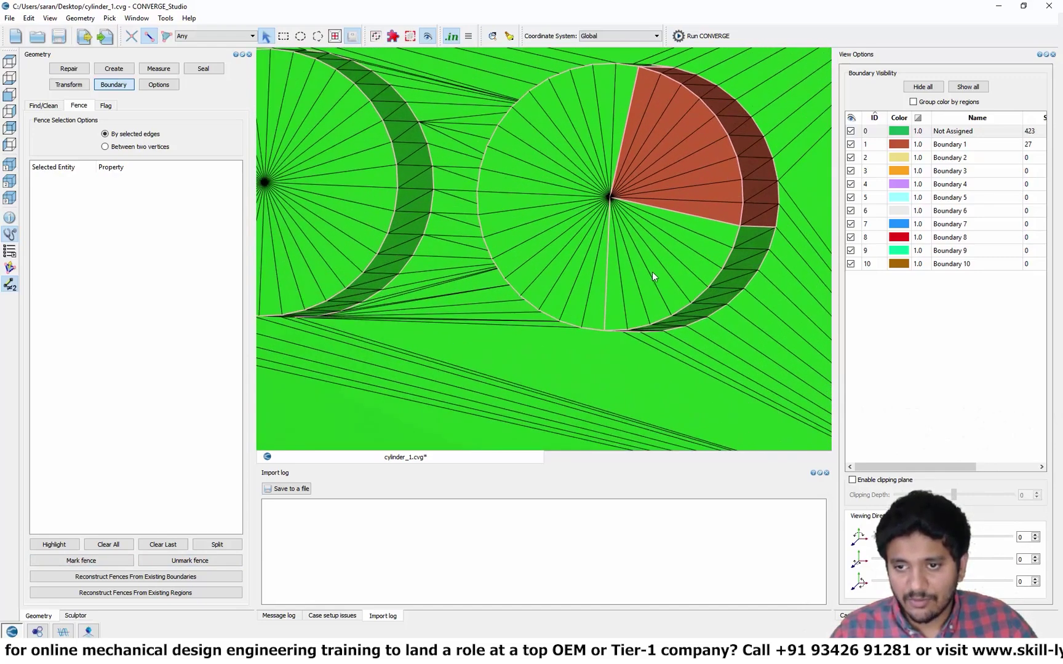
pyautogui.click(582, 185)
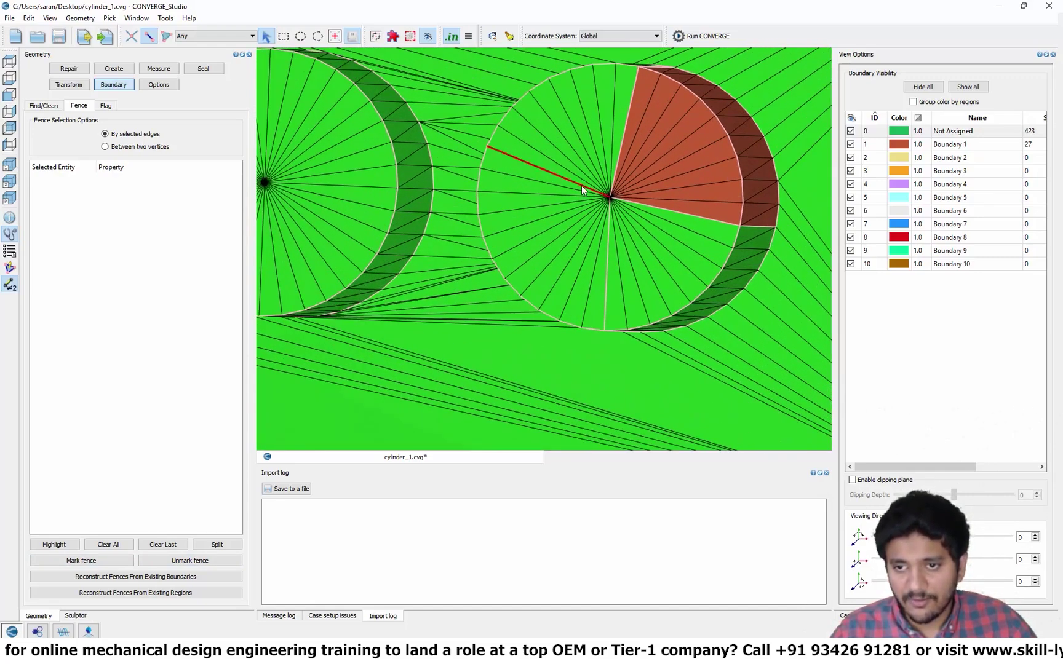
pyautogui.moveTo(597, 248); pyautogui.dragTo(636, 161)
pyautogui.click(548, 195)
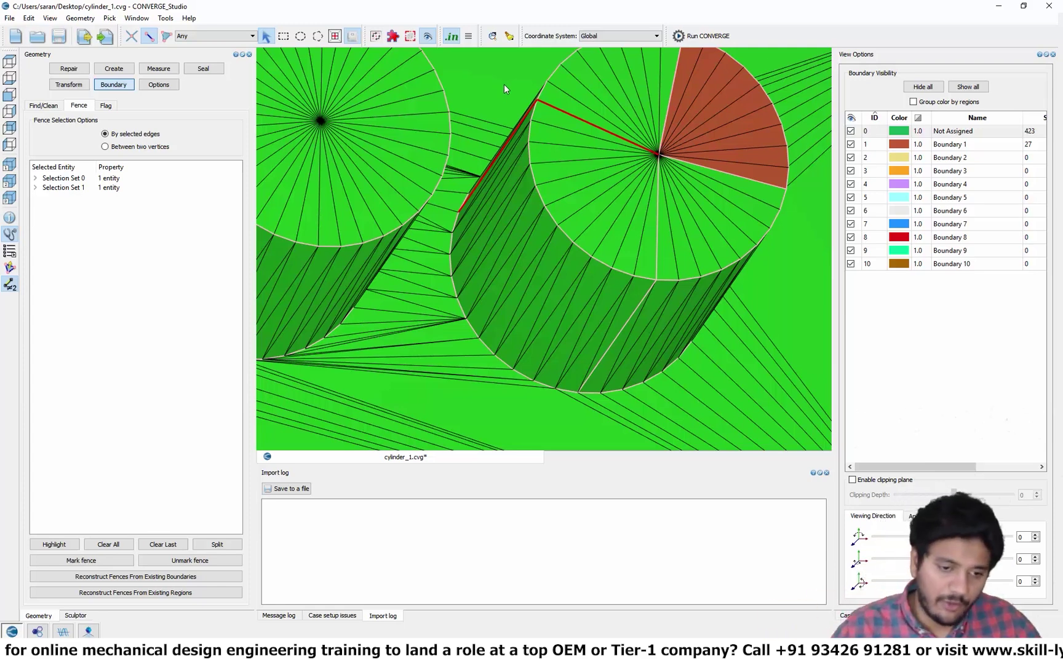
pyautogui.click(88, 561)
# Step: Assign the fenced top wedge between Boundary 1 and the front radial fence, plus the side wall below it, to Boundary 2
pyautogui.scroll(-4, 538, 239)
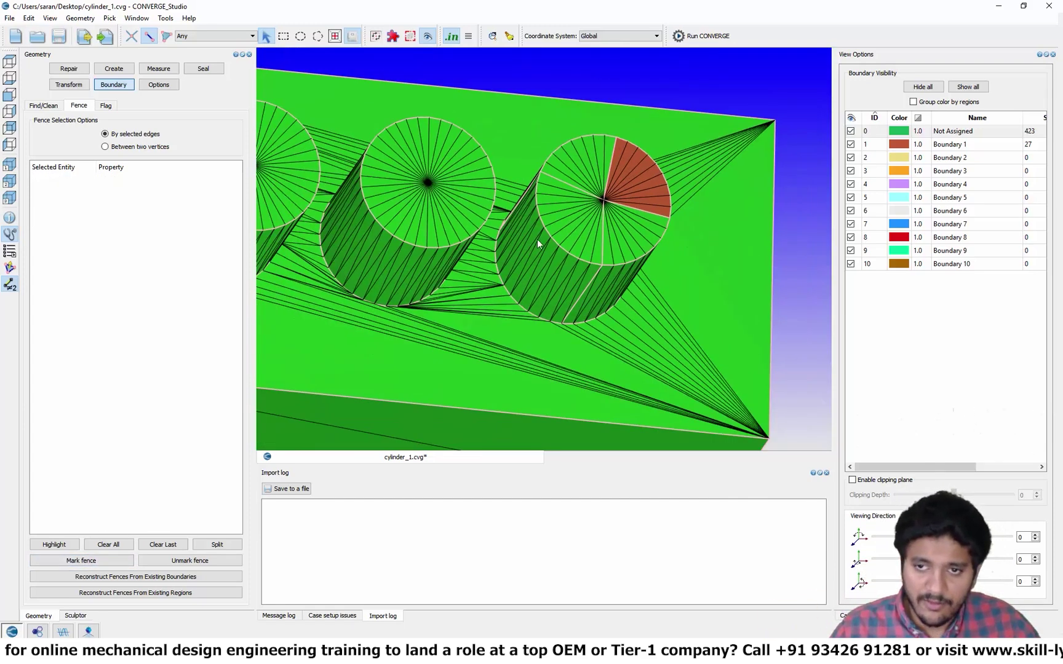
pyautogui.click(105, 106)
pyautogui.click(151, 208)
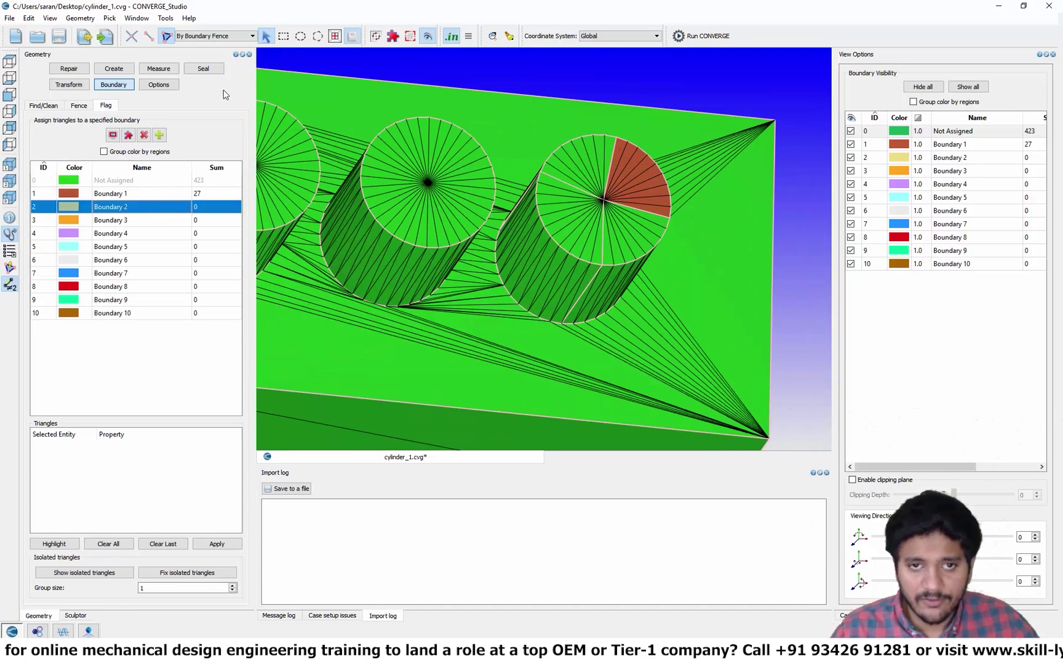
pyautogui.click(633, 239)
pyautogui.click(626, 276)
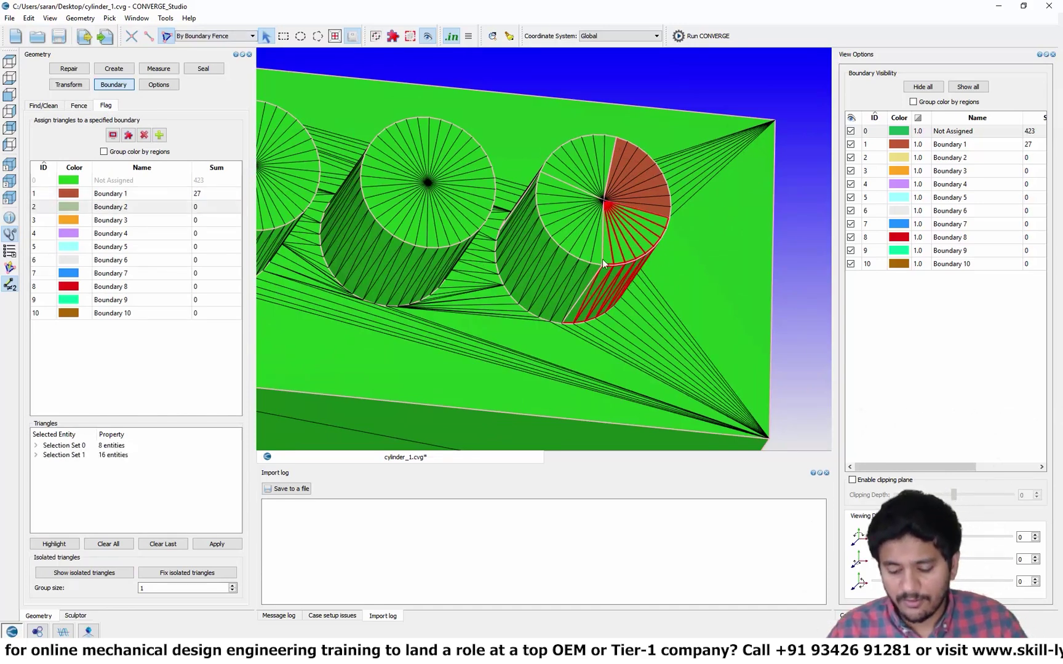
pyautogui.press('a')
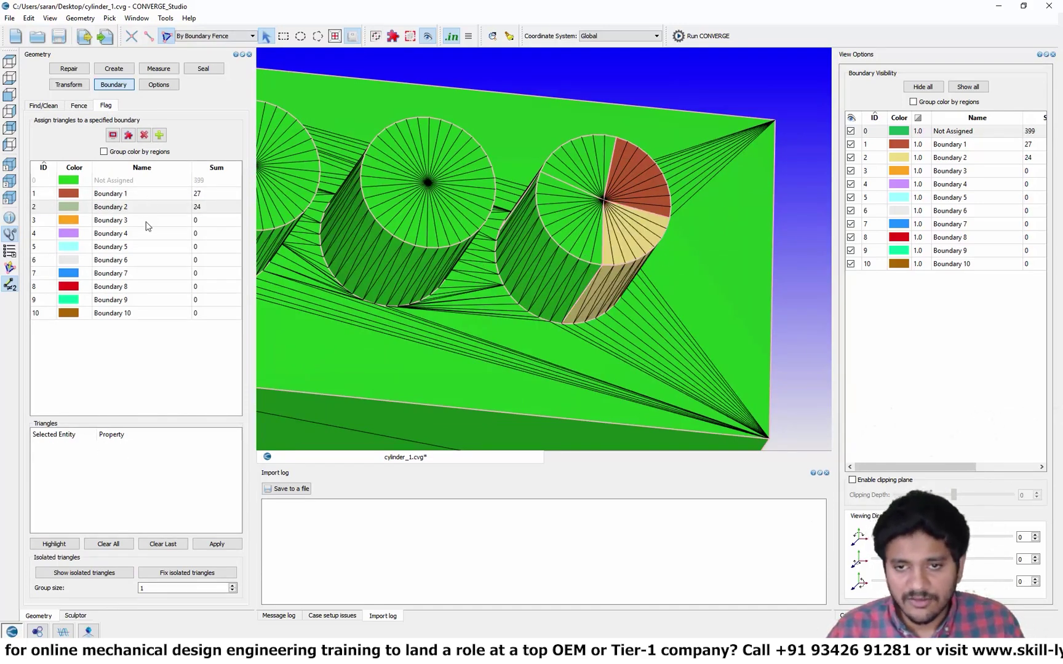
# Step: Assign the fenced top wedge facing the middle cylinder and the side wall patch below it to Boundary 3
pyautogui.click(148, 220)
pyautogui.click(569, 203)
pyautogui.click(566, 257)
pyautogui.press('a')
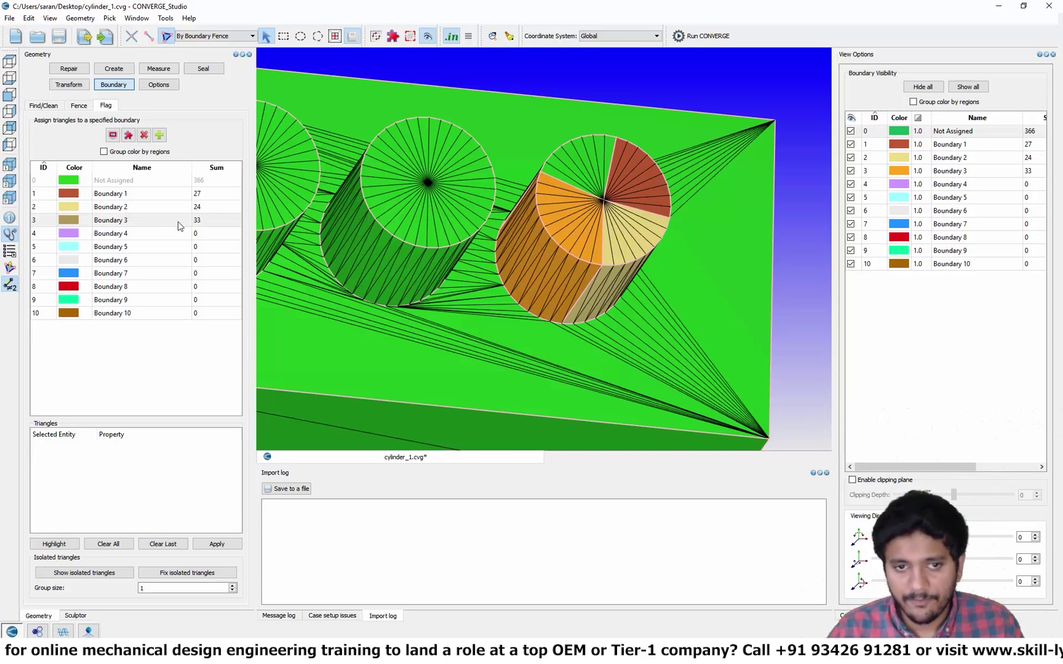
# Step: Assign the remaining unassigned top wedge of the same cylinder and the side wall patch behind it to Boundary 4
pyautogui.click(135, 232)
pyautogui.click(606, 173)
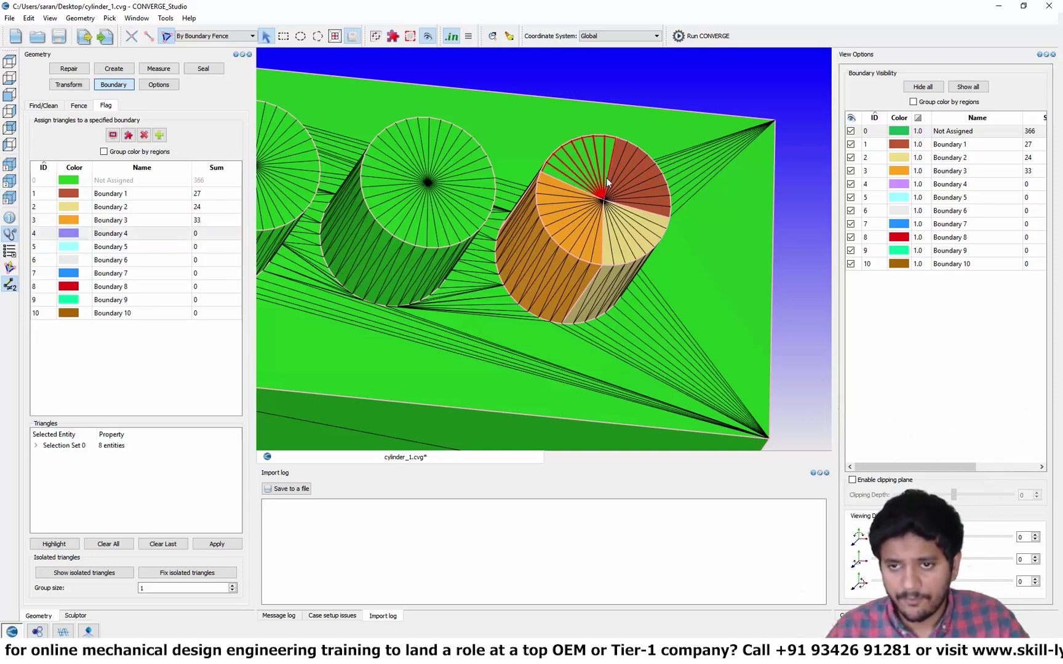
pyautogui.moveTo(598, 153); pyautogui.dragTo(562, 109, button='middle')
pyautogui.click(560, 165)
pyautogui.press('a')
pyautogui.scroll(-3, 569, 186)
pyautogui.scroll(2, 583, 259)
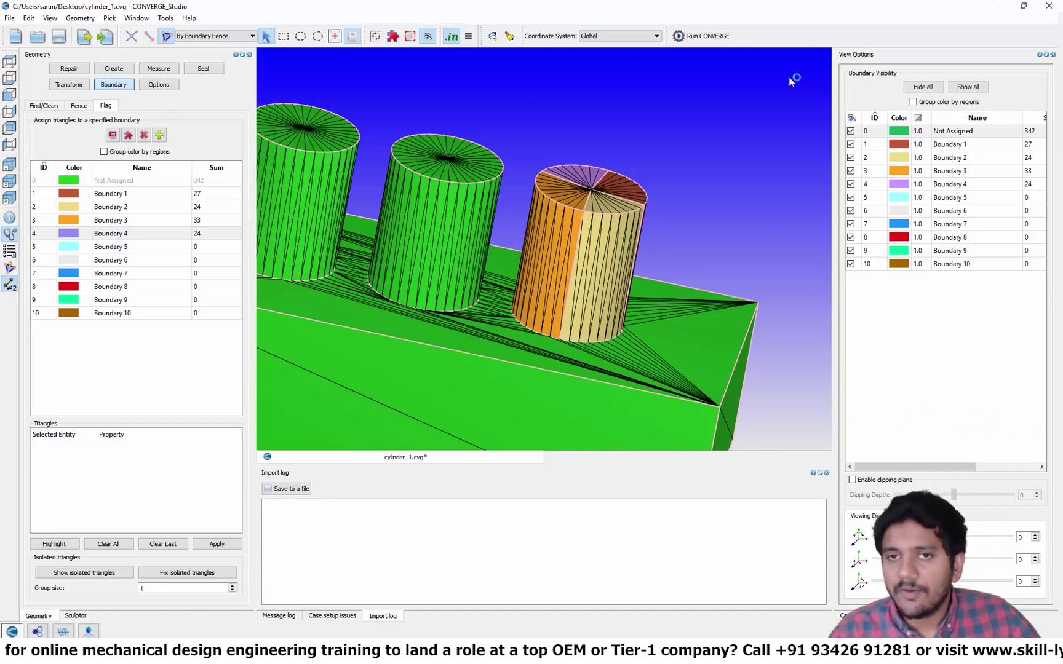
# Step: Switch triangle picking to Any, pick single triangles in Boundary 2, Boundary 1 and Boundary 4 on the divided cylinder, and clear the selection
pyautogui.click(213, 35)
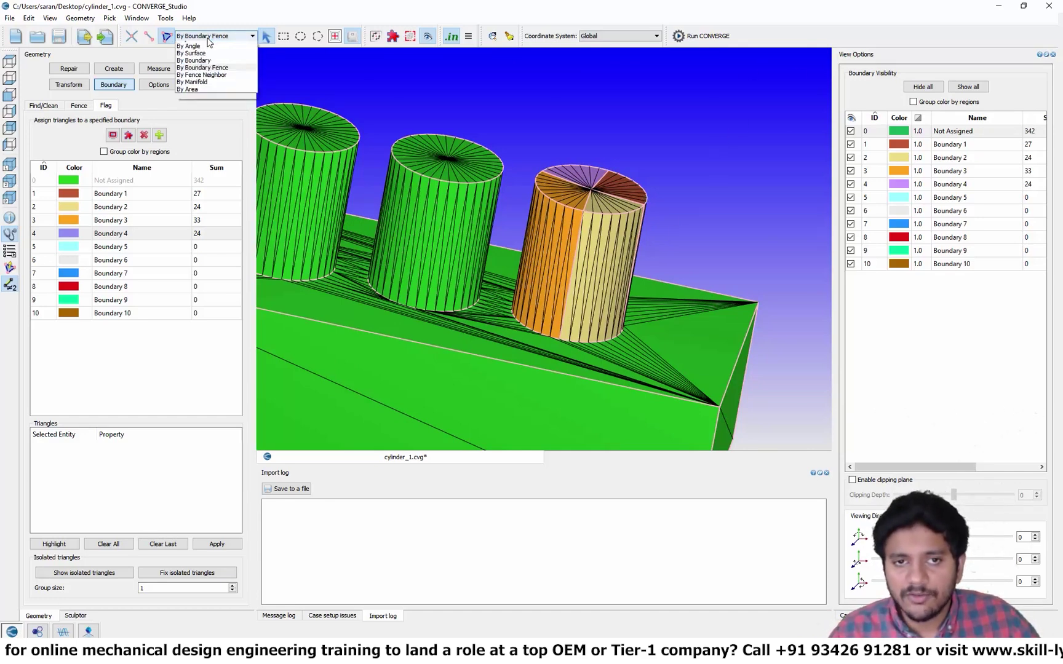
pyautogui.click(207, 50)
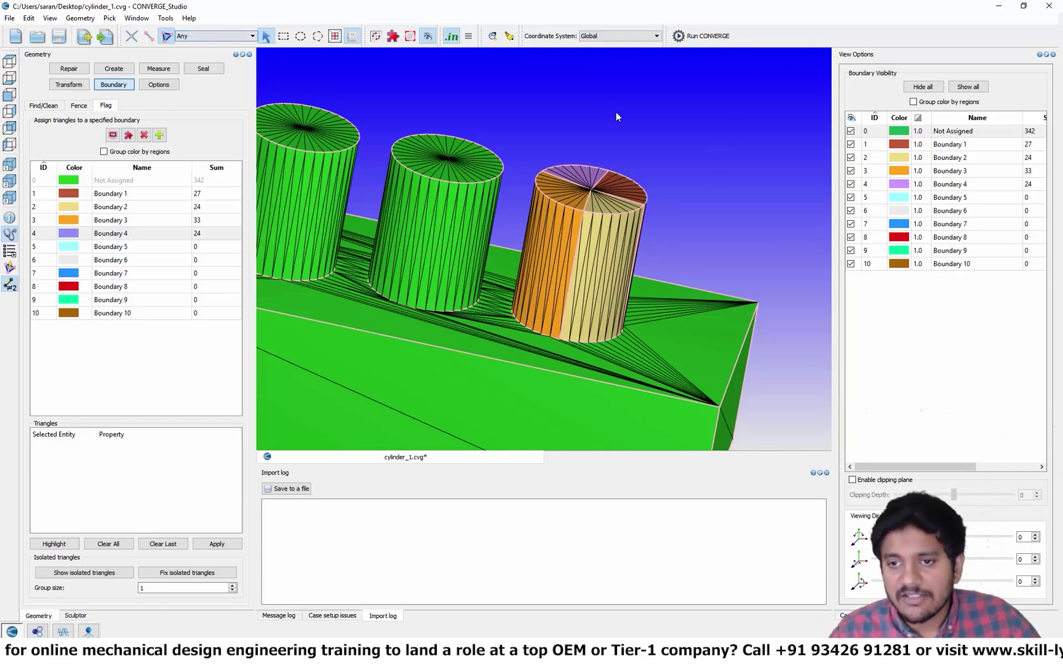
pyautogui.click(604, 246)
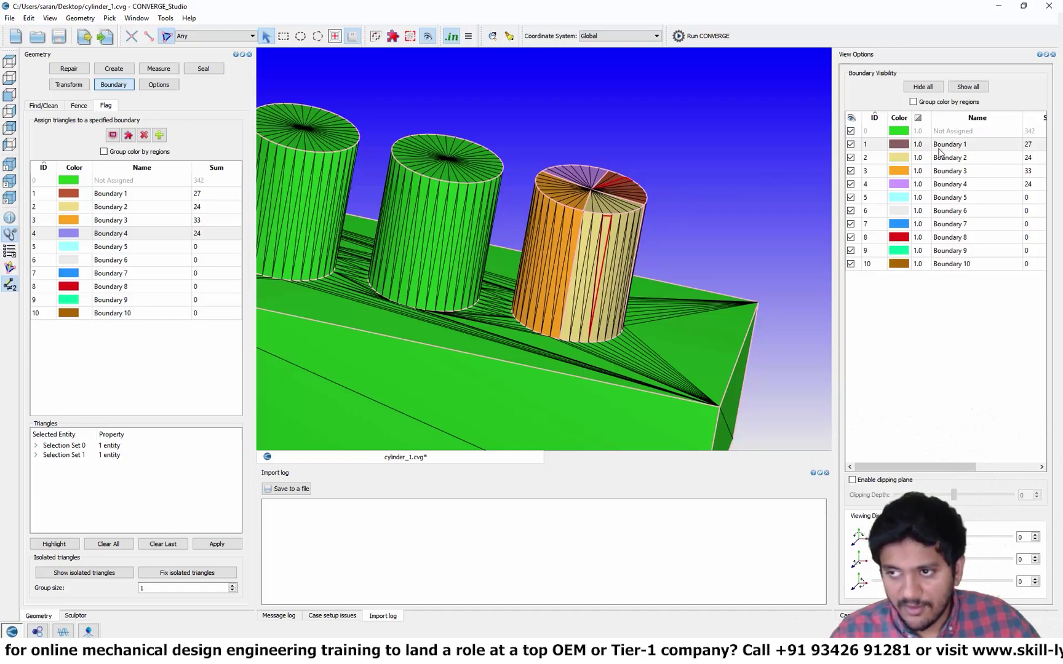
pyautogui.click(596, 181)
pyautogui.click(583, 176)
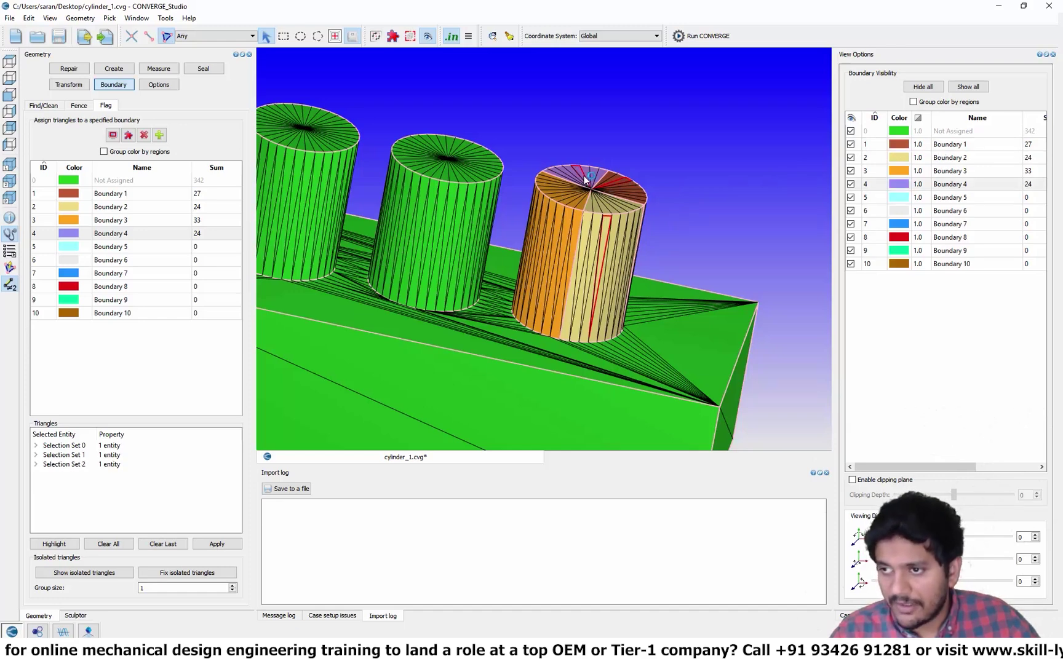
pyautogui.moveTo(633, 131); pyautogui.dragTo(596, 220)
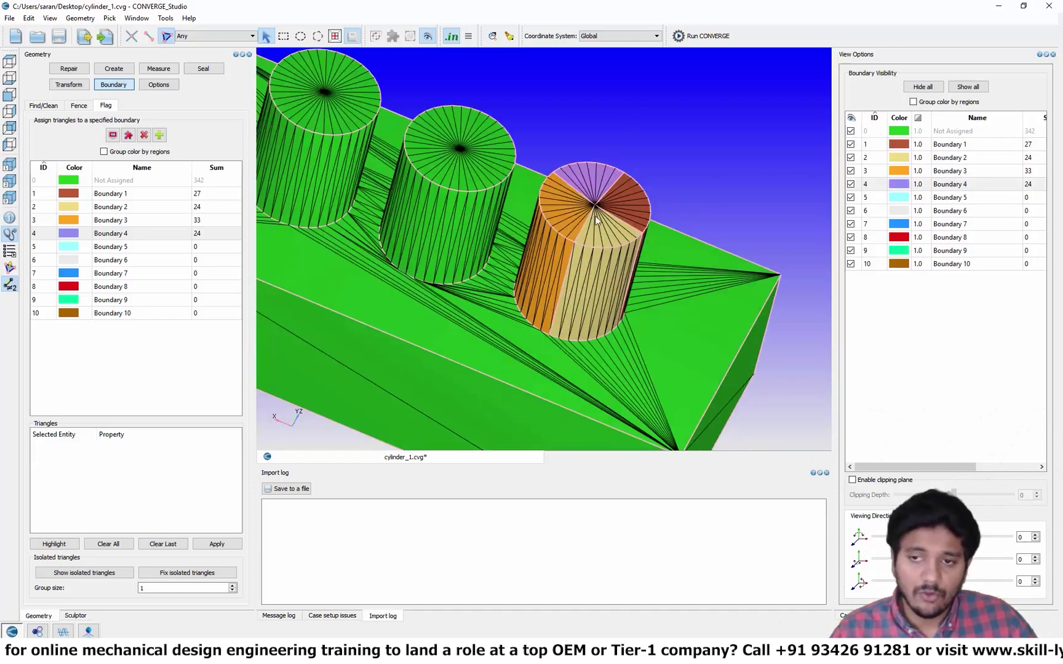
# Step: Hide Boundary 4 through one triangle picked on its top wedge, and toggle its visibility back on
pyautogui.click(594, 173)
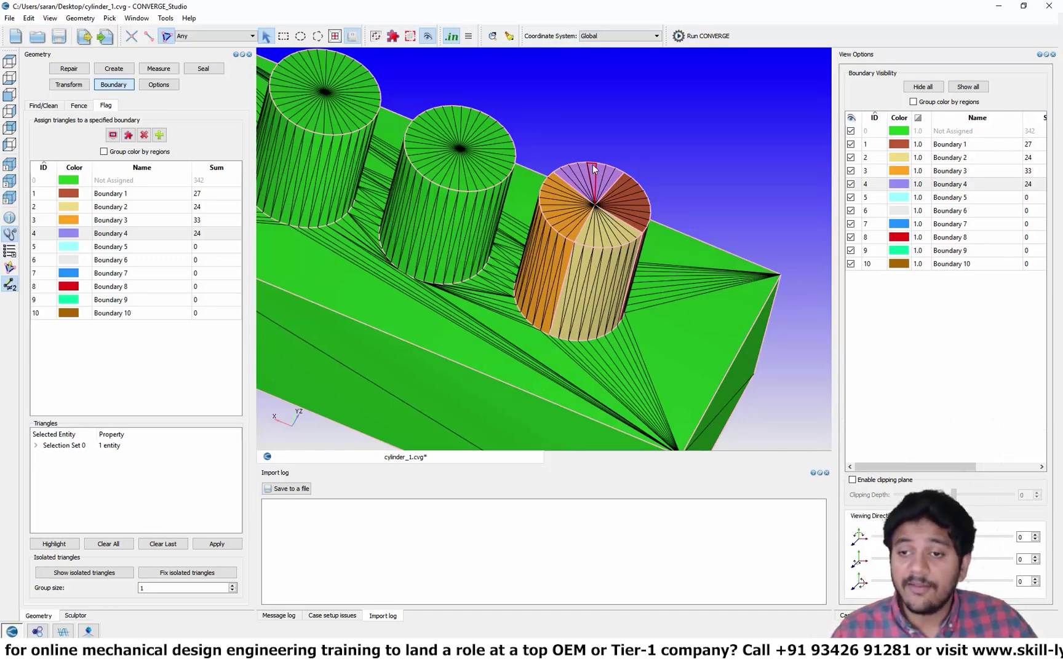
pyautogui.press('h')
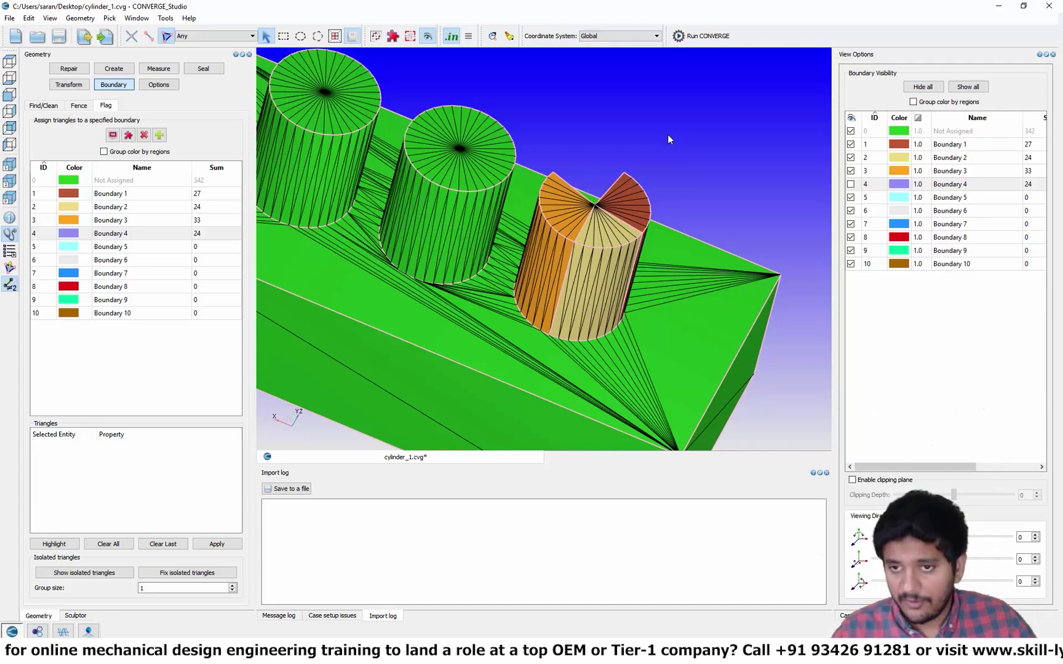
pyautogui.press('u')
pyautogui.press('h')
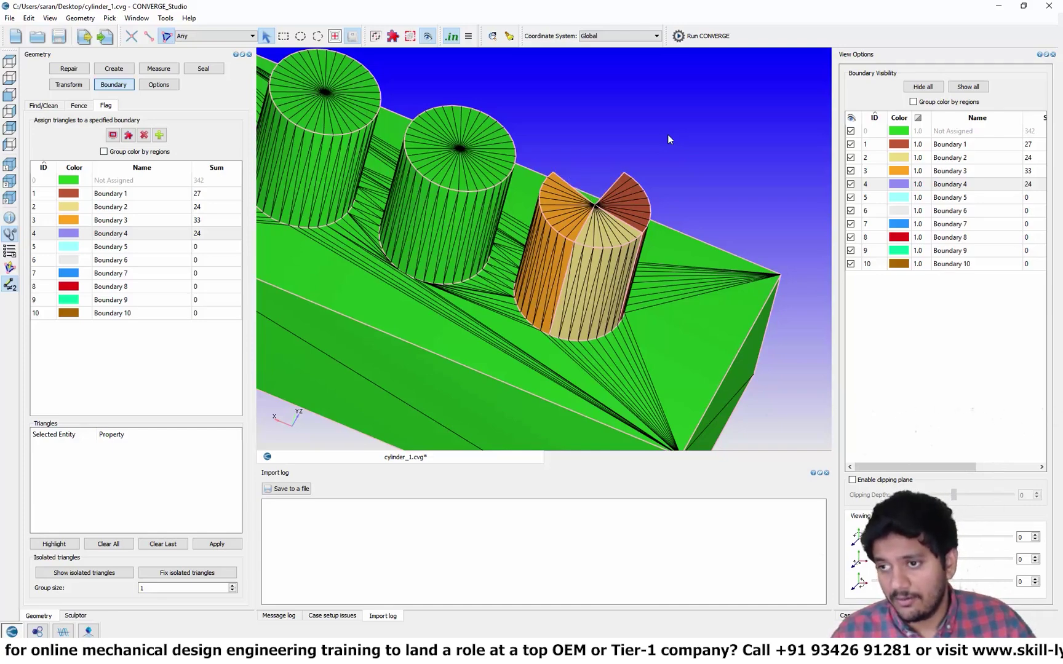
pyautogui.press('h')
pyautogui.press('h')
pyautogui.press('h')
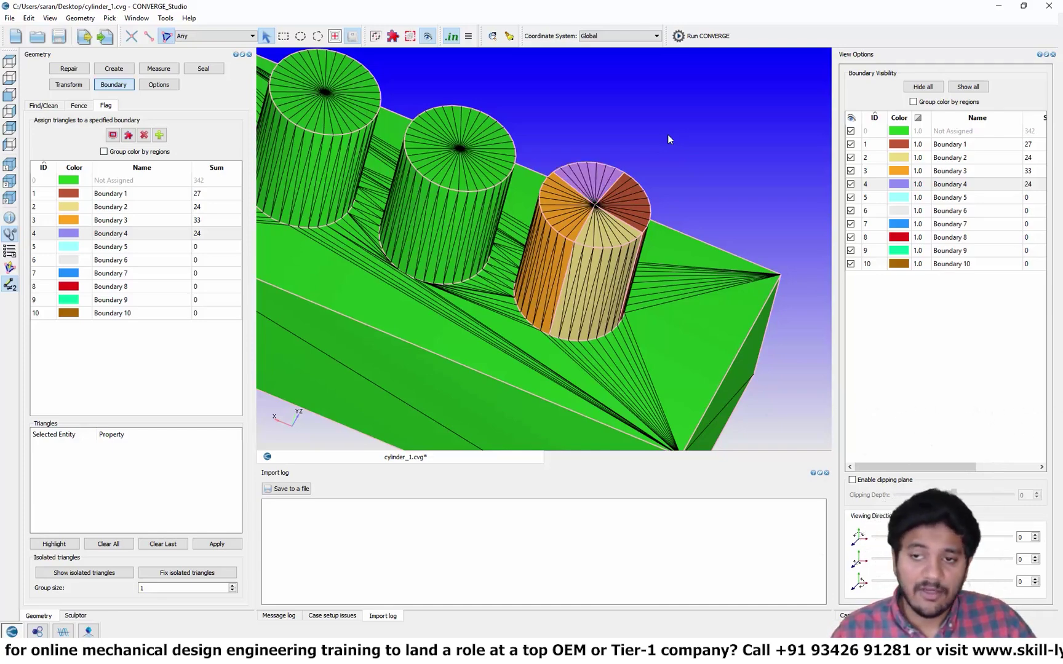
# Step: Hide Boundary 4 on the divided cylinder through a triangle picked on its side wall patch
pyautogui.moveTo(668, 134); pyautogui.dragTo(570, 252, button='middle')
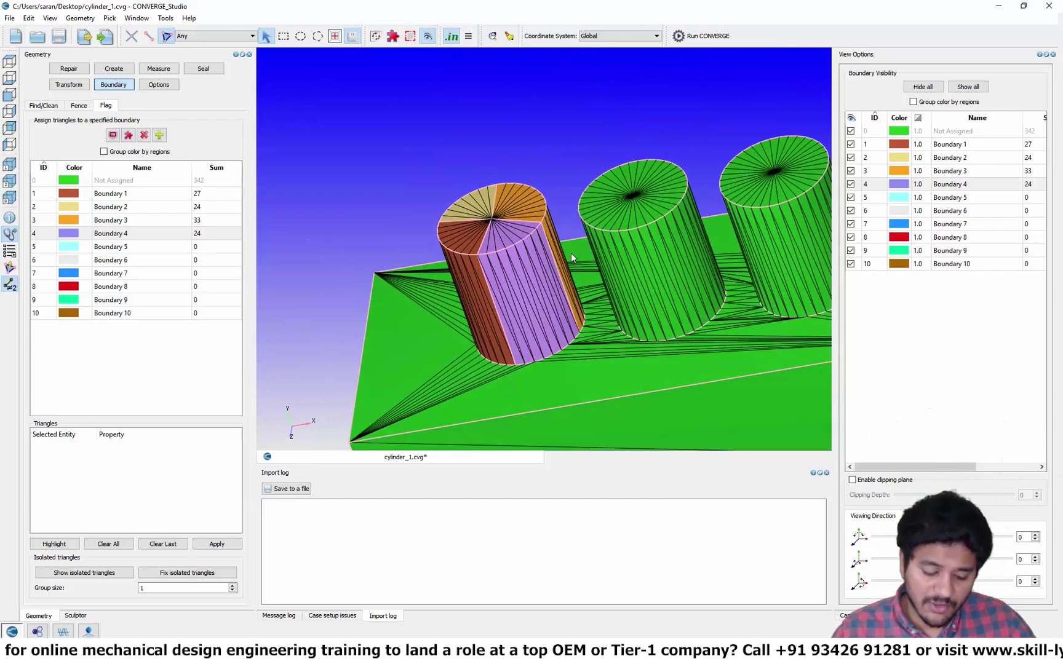
pyautogui.click(522, 256)
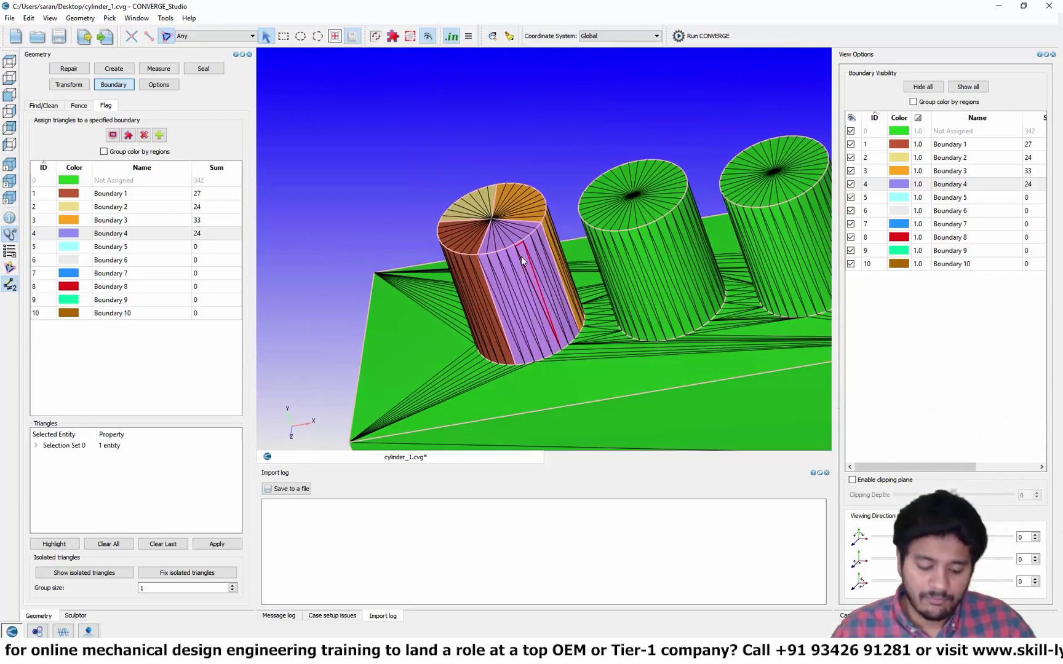
pyautogui.press('h')
pyautogui.moveTo(523, 250)
pyautogui.mouseDown(button='middle')
pyautogui.moveTo(513, 271)
pyautogui.moveTo(510, 246)
pyautogui.moveTo(539, 237)
pyautogui.mouseUp(button='middle')
pyautogui.press('Escape')
pyautogui.scroll(-3, 585, 328)
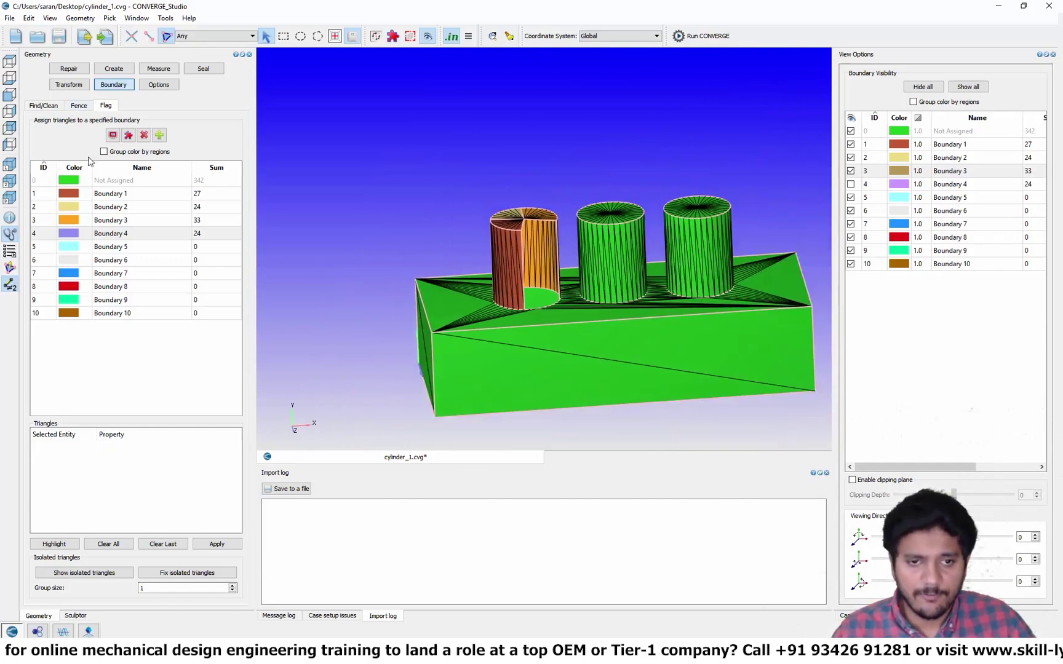
# Step: Pick the block's long side face using By Angle selection, with Boundary 4 as the target boundary
pyautogui.click(126, 234)
pyautogui.click(199, 35)
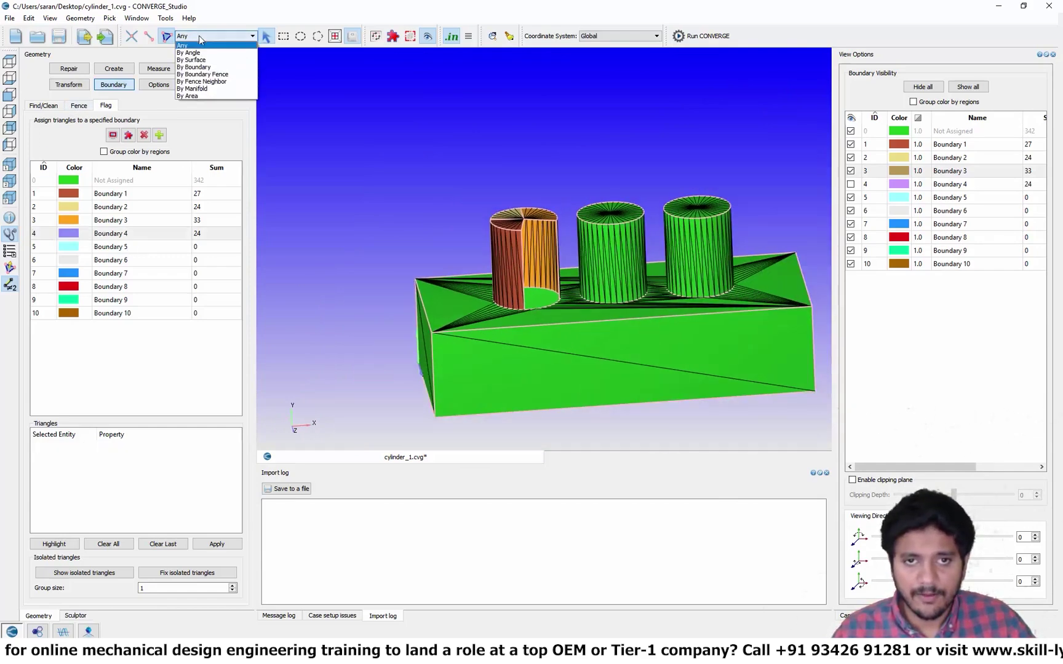
pyautogui.click(204, 54)
pyautogui.click(534, 387)
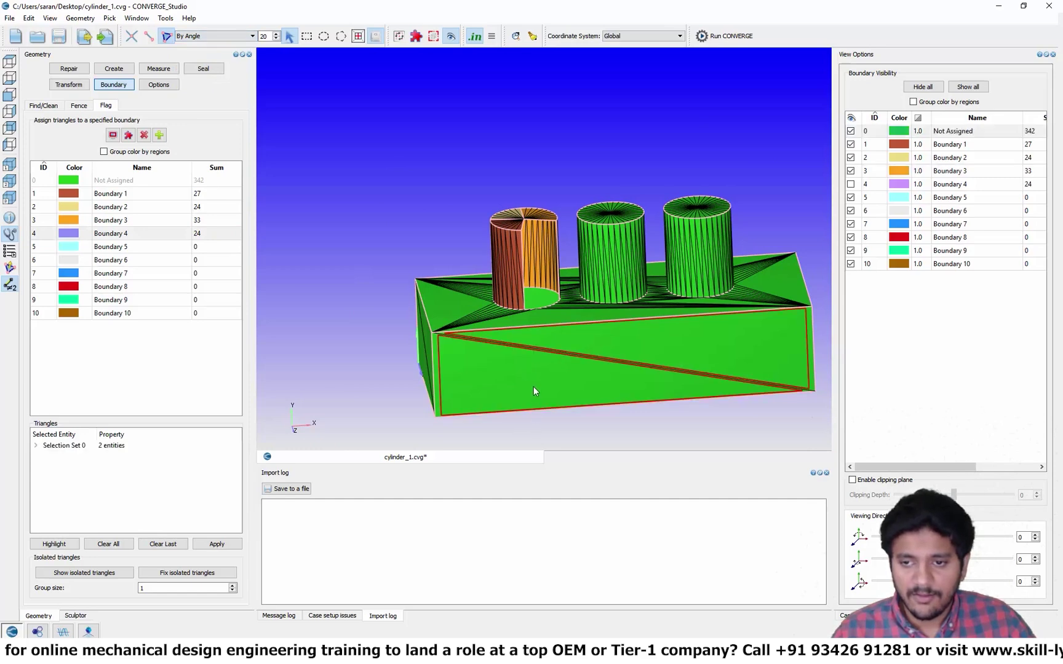
pyautogui.press('a')
pyautogui.moveTo(444, 325); pyautogui.dragTo(383, 240)
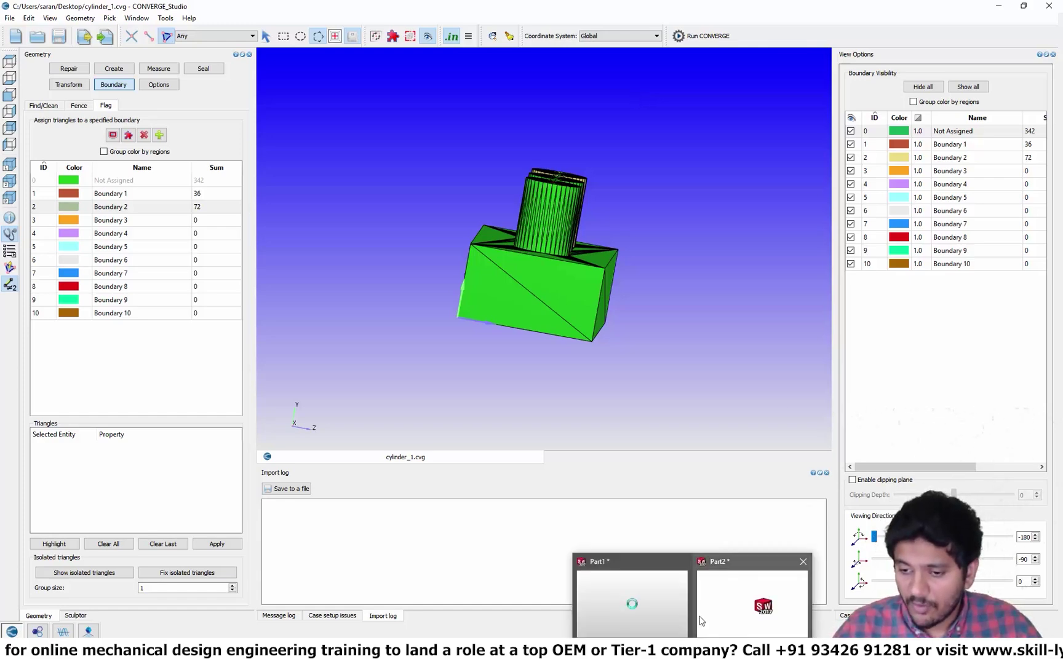
# Step: Switch to the branched duct part in SOLIDWORKS and start saving it as a copy of type STL (*.stl)
pyautogui.click(702, 619)
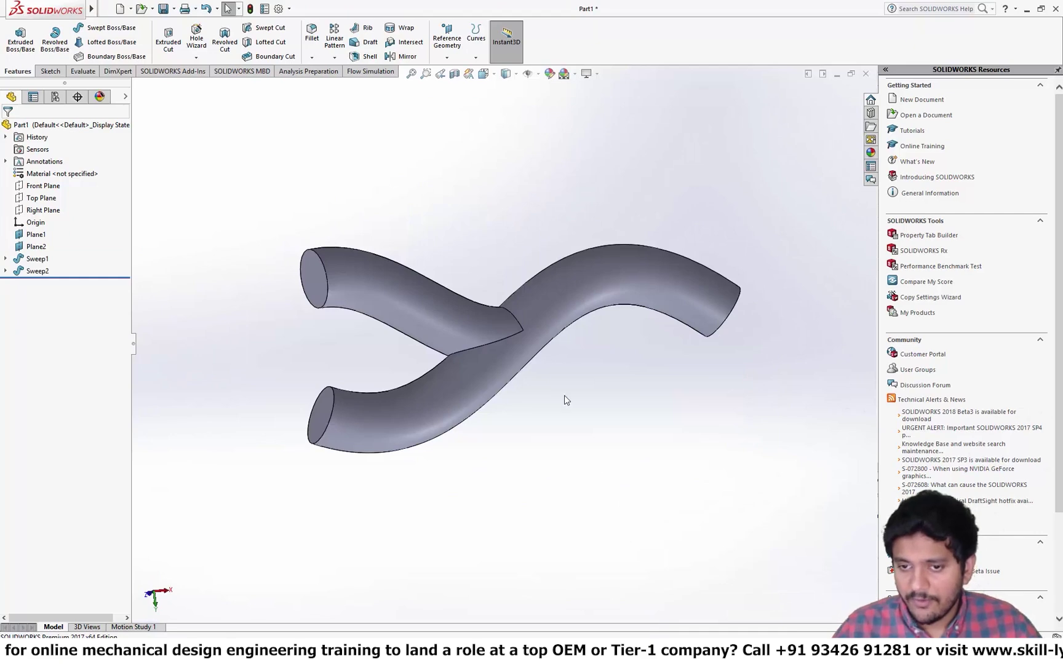
pyautogui.scroll(2, 567, 391)
pyautogui.scroll(-4, 570, 385)
pyautogui.keyDown('ctrl'); pyautogui.moveTo(584, 369); pyautogui.dragTo(676, 413, button='middle'); pyautogui.keyUp('ctrl')
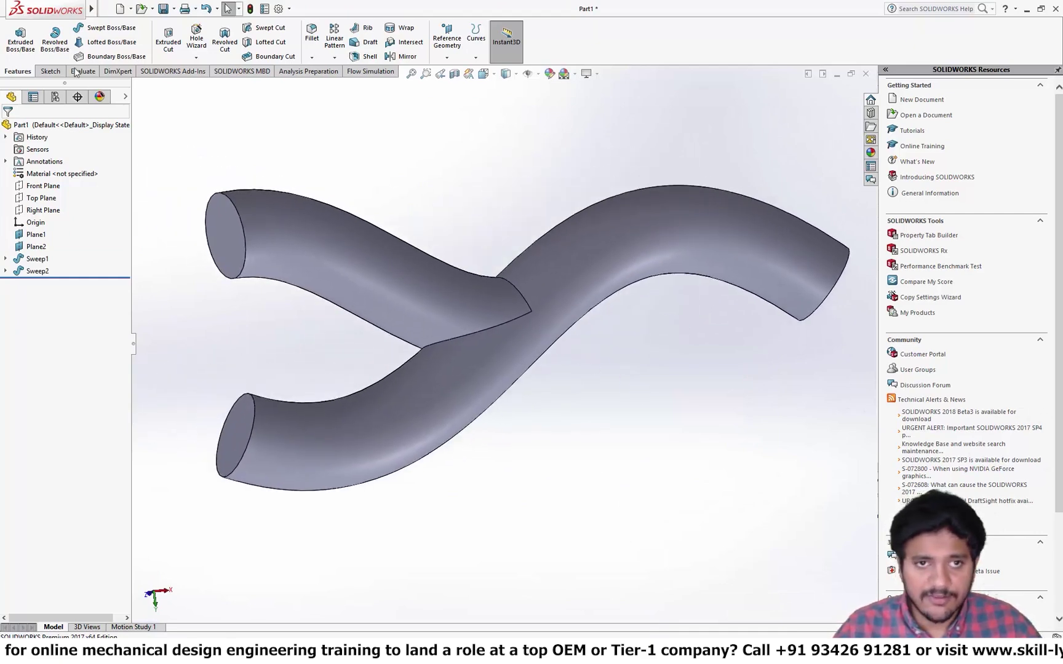
pyautogui.click(103, 8)
pyautogui.click(126, 130)
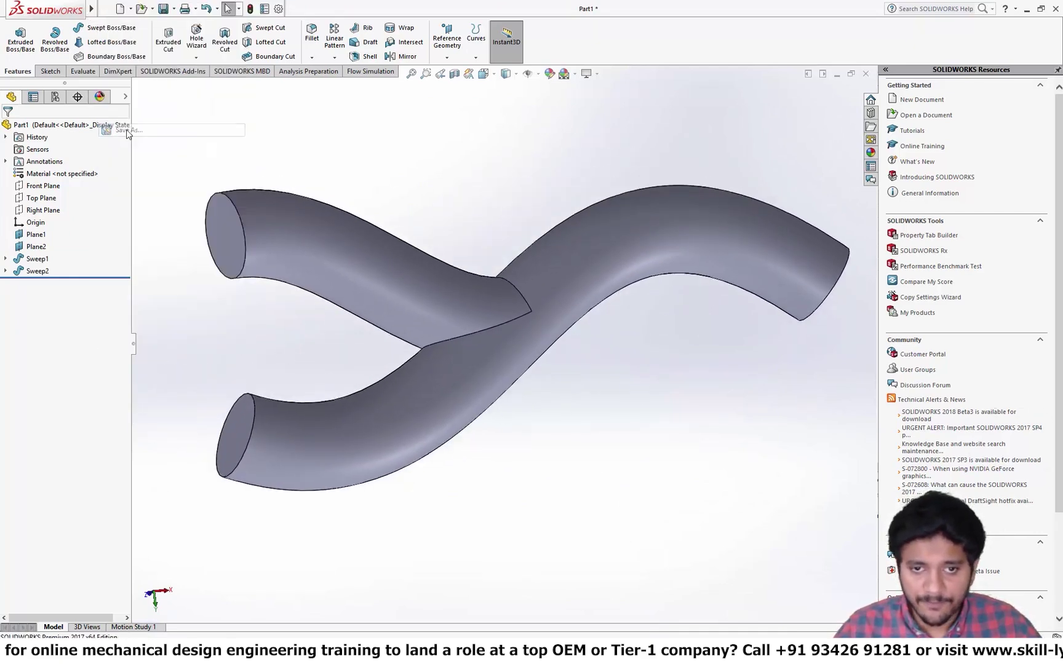
pyautogui.click(209, 240)
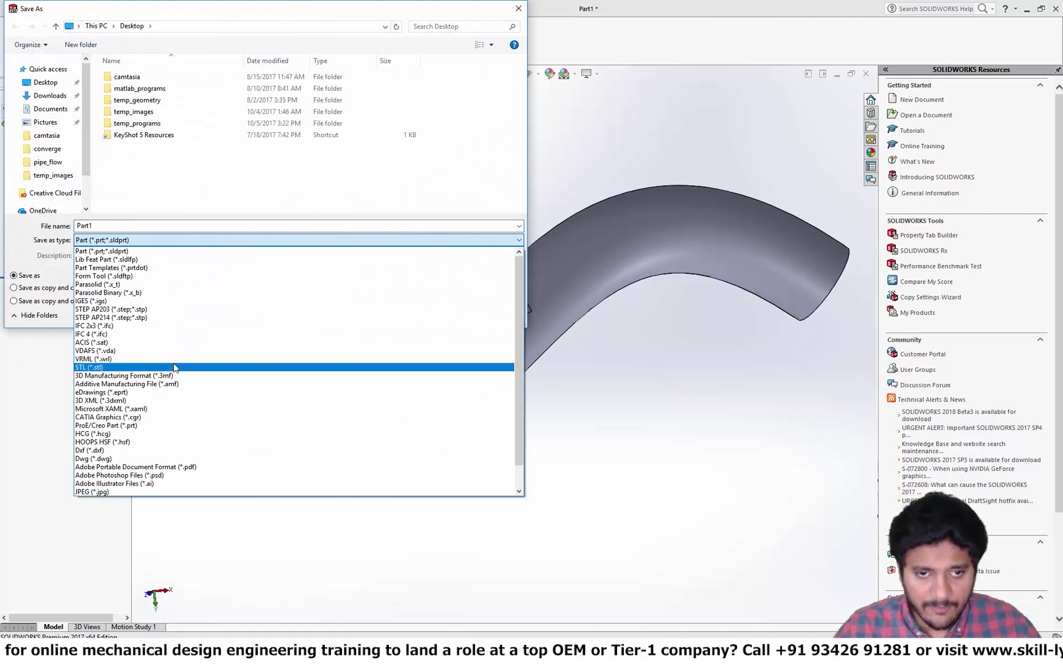
pyautogui.click(174, 367)
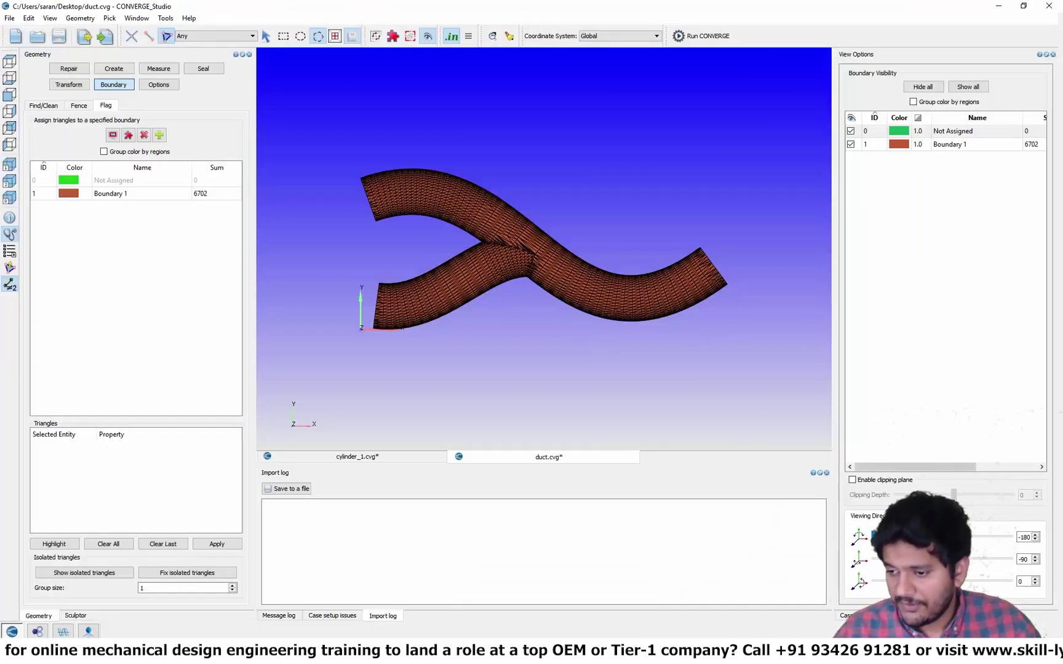
# Step: Run the diagnosis on the duct surface in CONVERGE Studio and change the selection mode from polygon to single picking
pyautogui.click(937, 616)
pyautogui.click(894, 598)
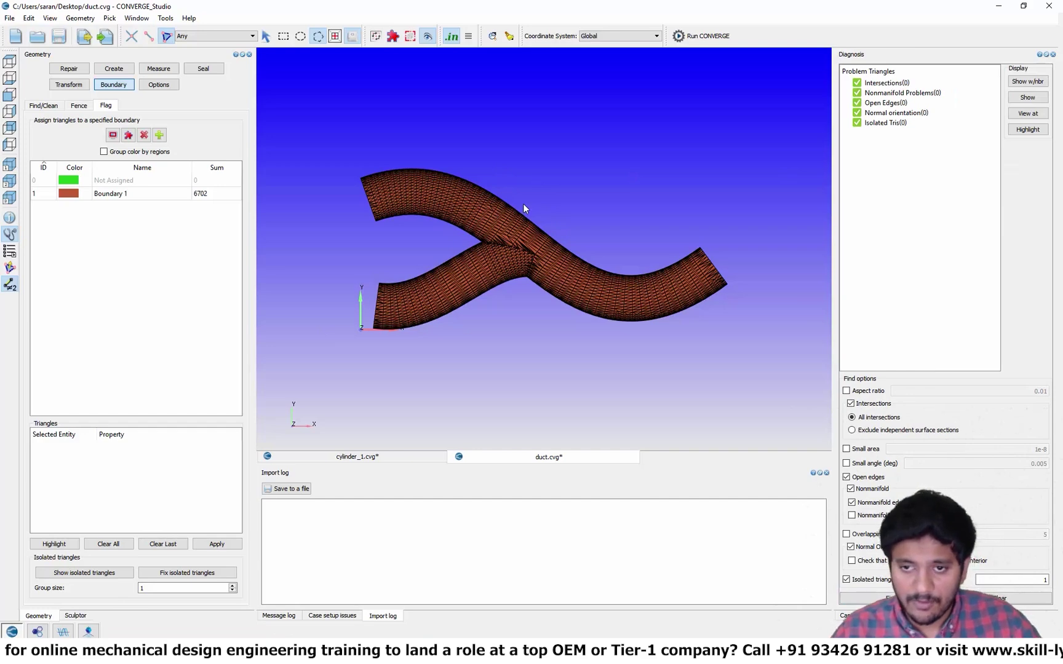
pyautogui.click(564, 136)
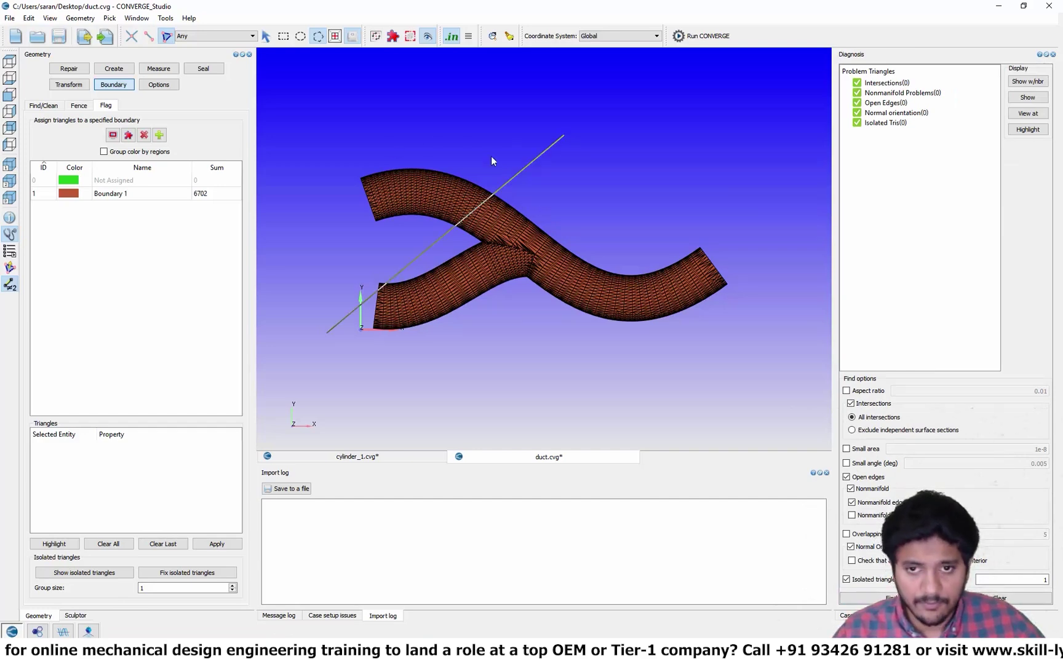
pyautogui.click(266, 36)
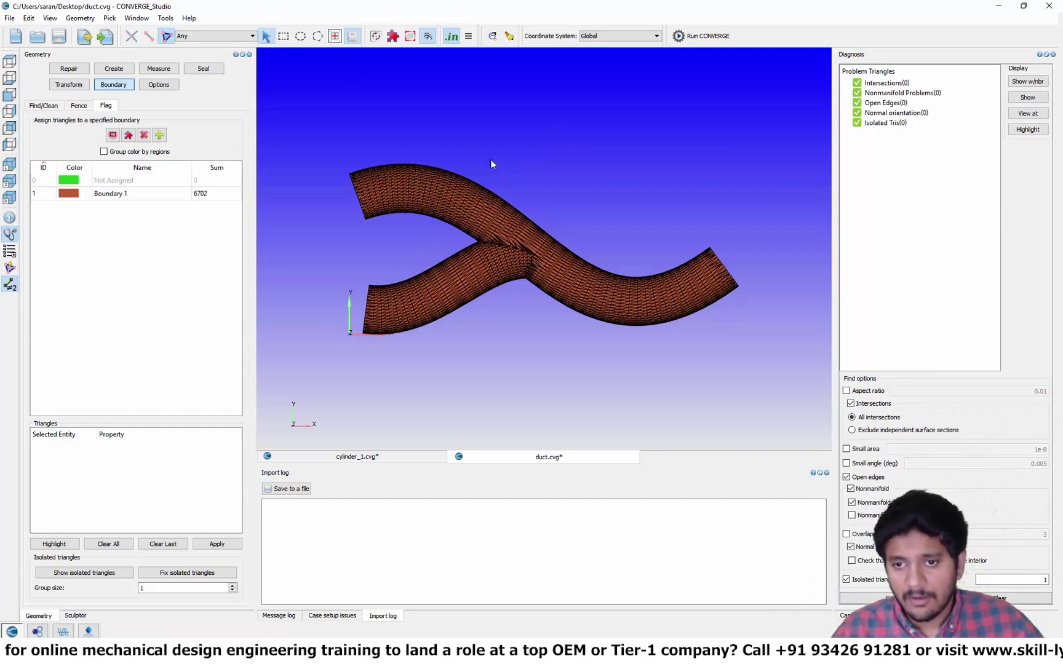
# Step: Create five additional boundaries for the duct, starting at boundary ID 2
pyautogui.moveTo(528, 167); pyautogui.dragTo(534, 242)
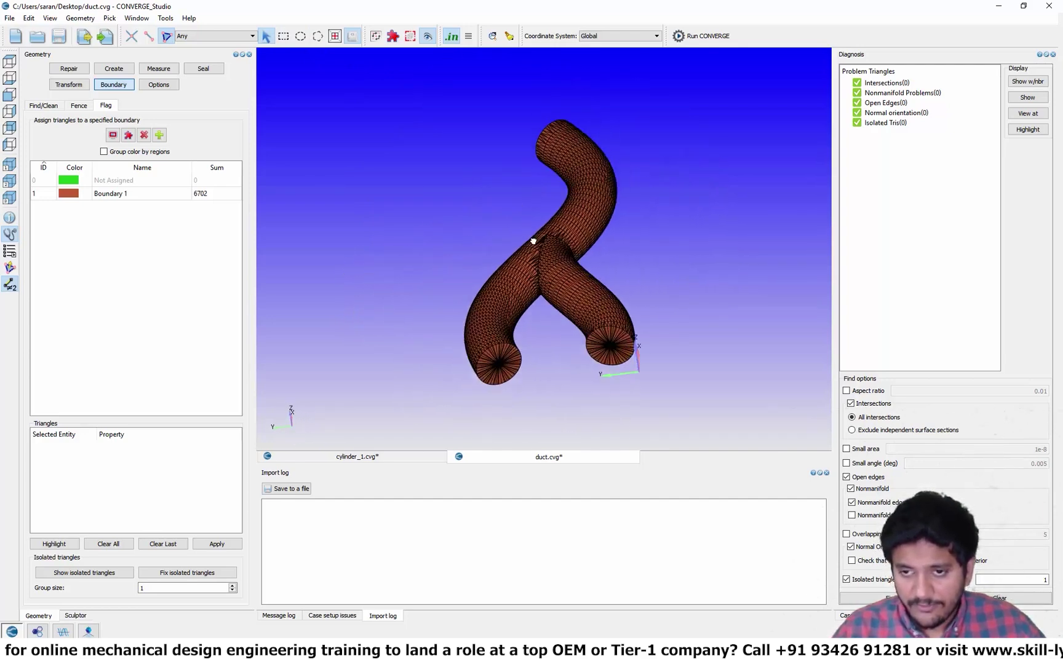
pyautogui.moveTo(662, 146); pyautogui.dragTo(670, 252)
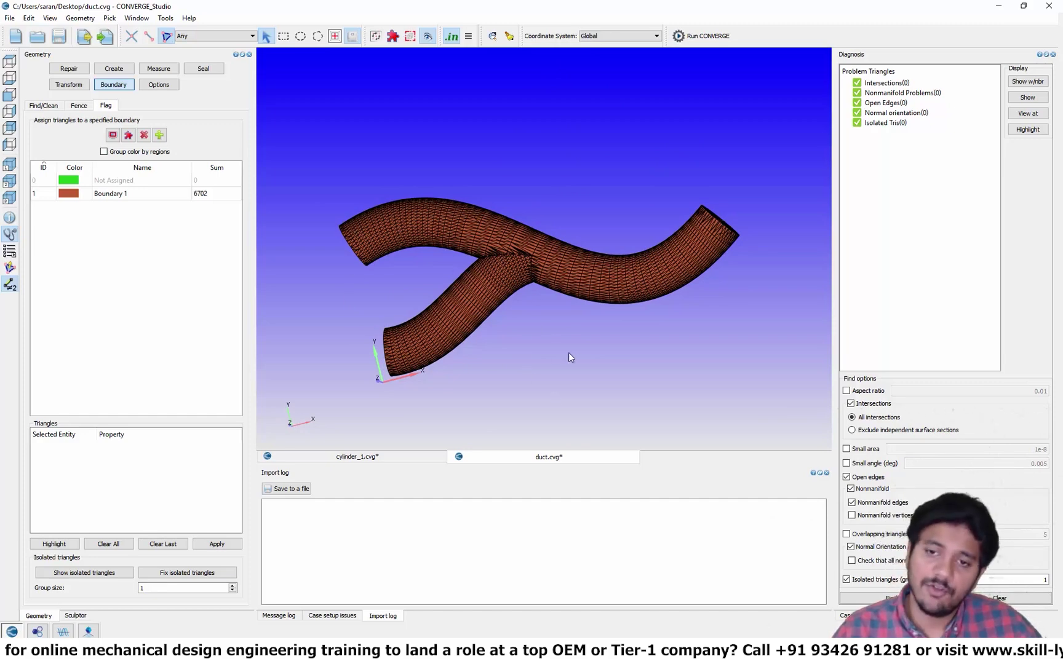
pyautogui.moveTo(359, 256); pyautogui.dragTo(386, 221)
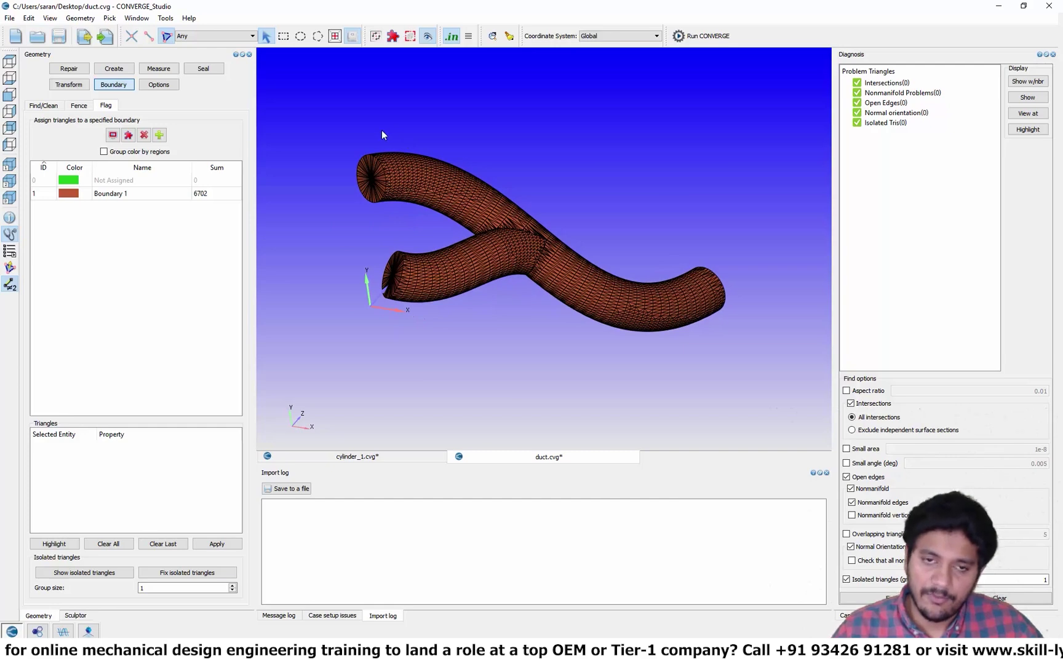
pyautogui.click(159, 135)
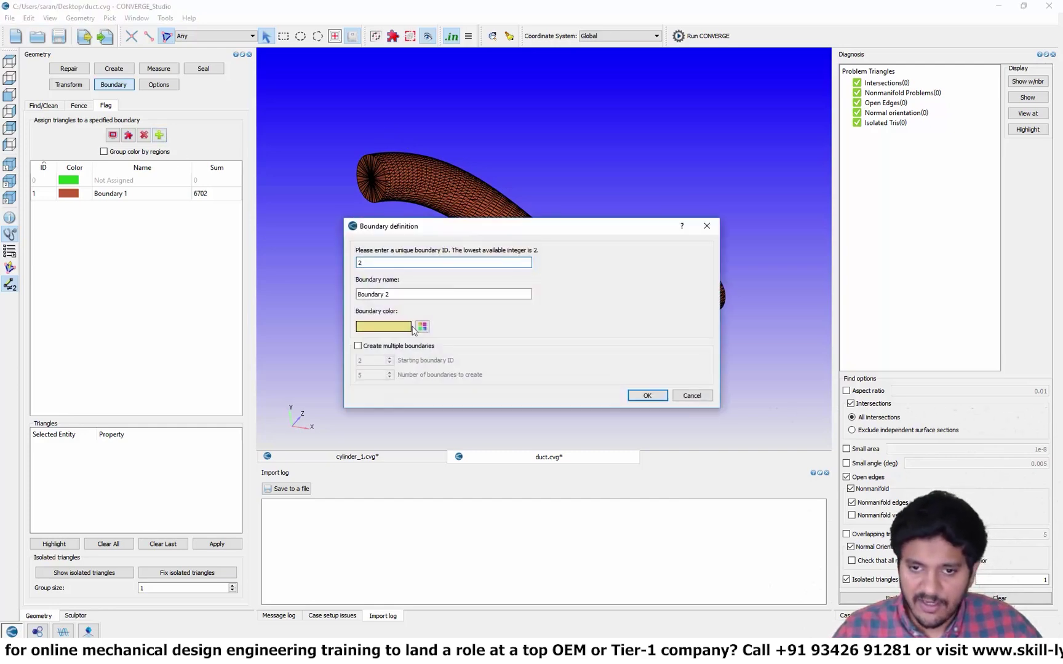
pyautogui.click(392, 349)
pyautogui.click(643, 395)
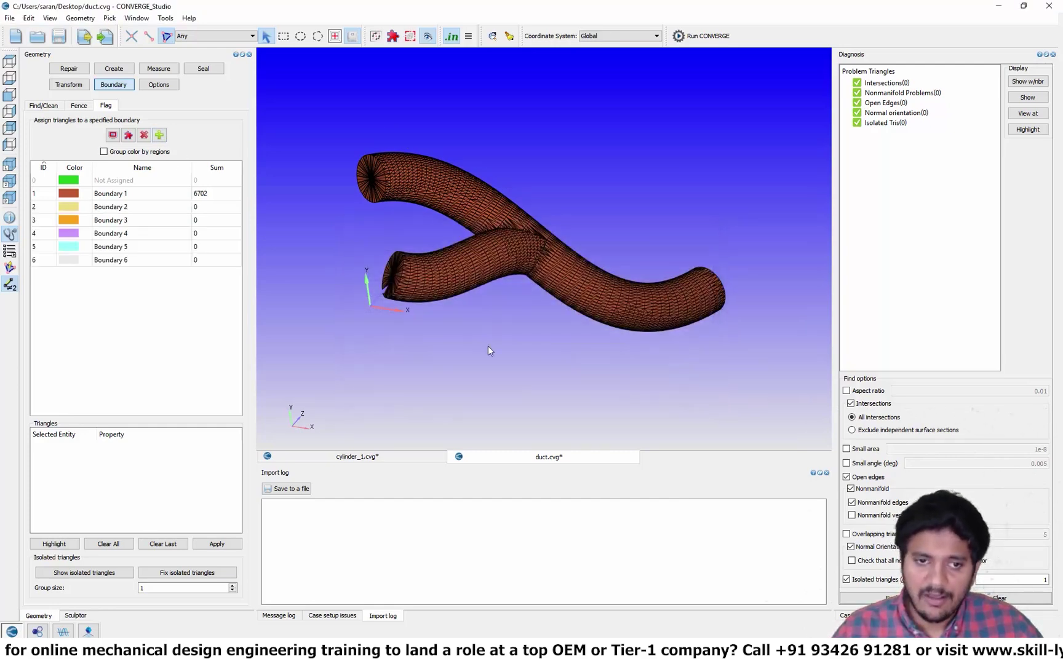
# Step: Pick the end cap of the duct's upper branch using By Angle selection and assign it to Boundary 2
pyautogui.click(192, 35)
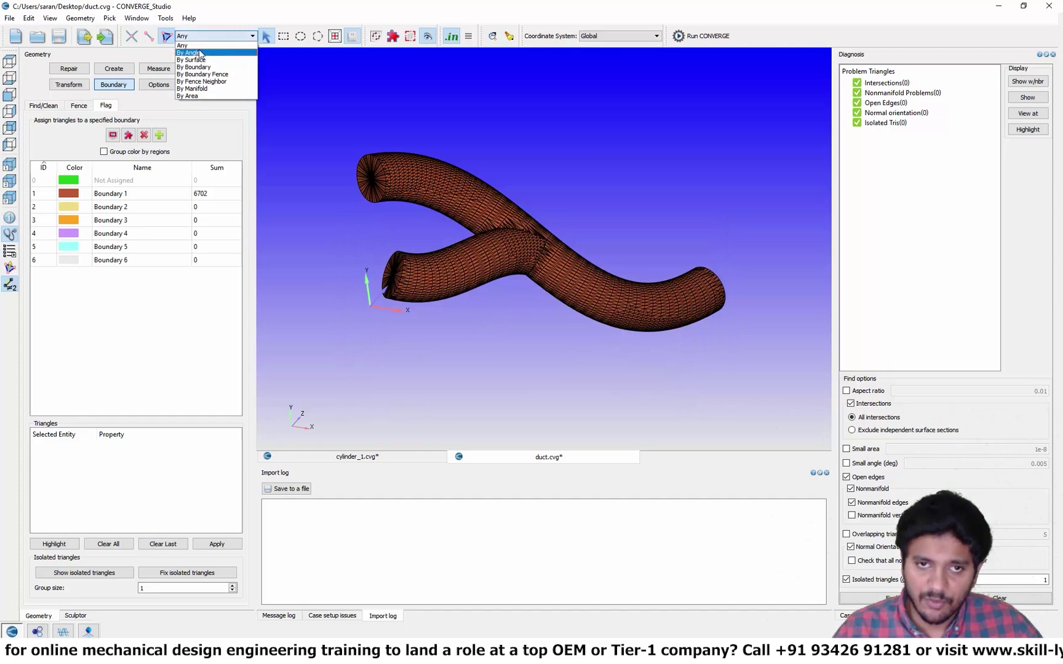
pyautogui.click(200, 55)
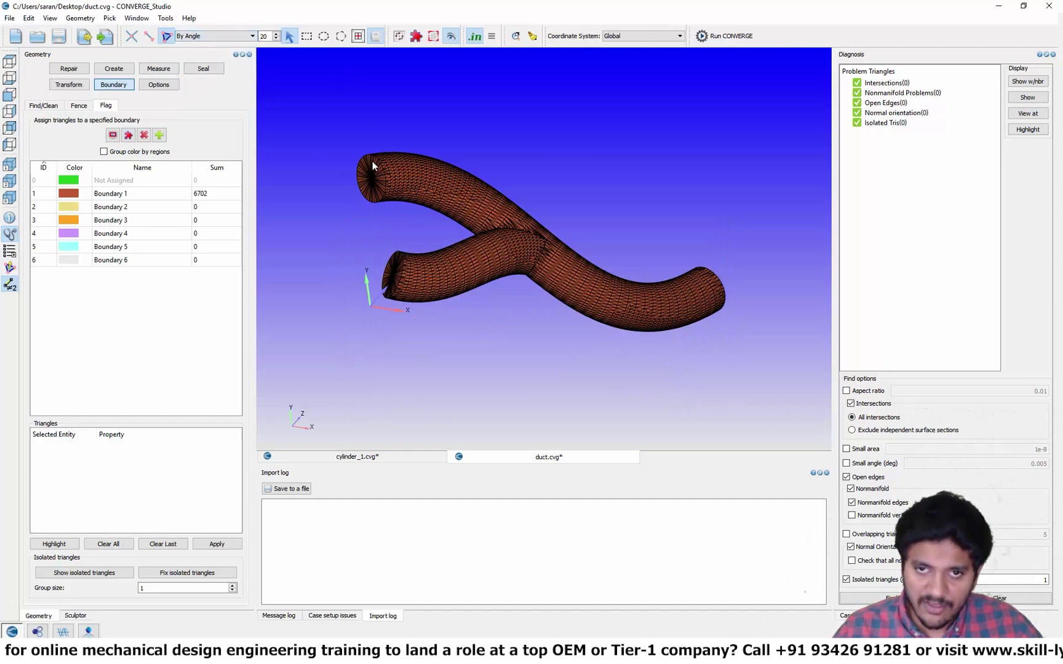
pyautogui.click(364, 185)
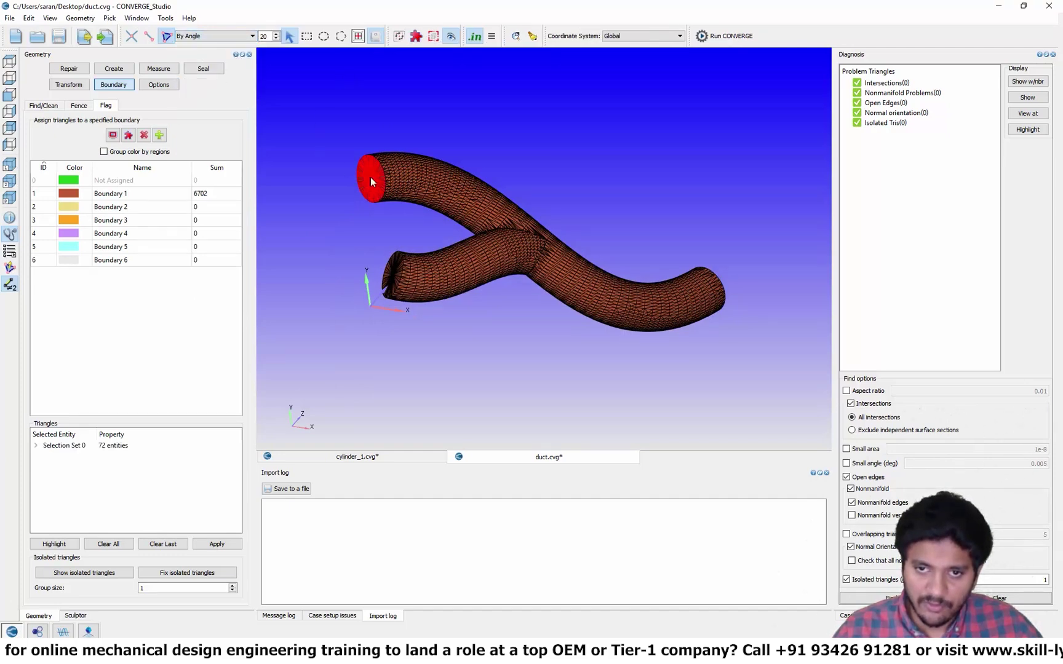
pyautogui.click(136, 209)
pyautogui.click(225, 545)
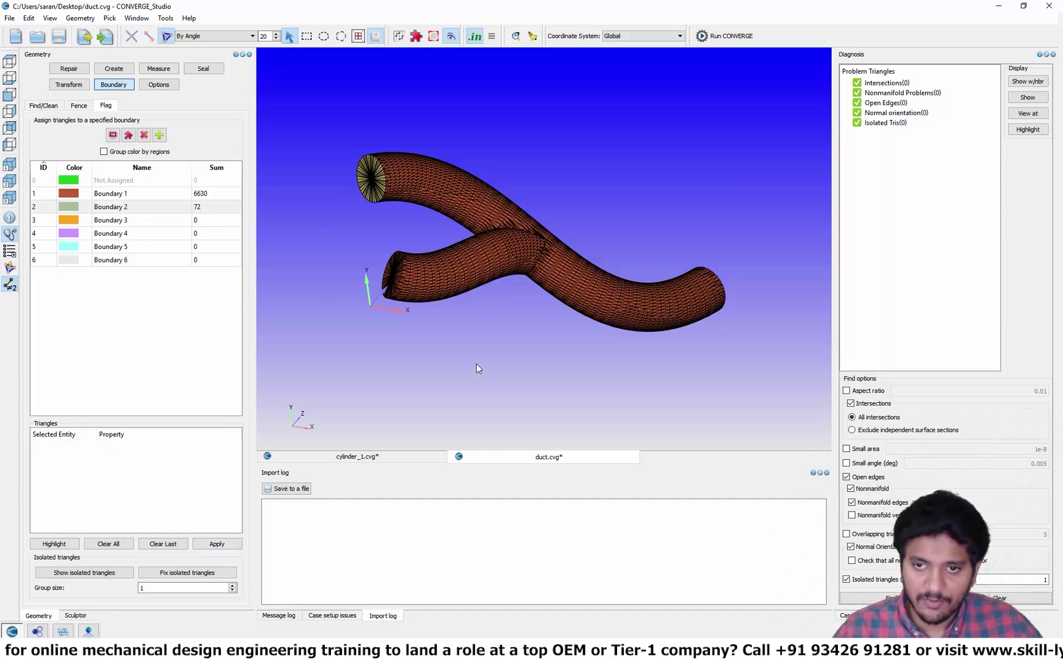
# Step: Assign the end cap at the duct's single merged end, opposite the two branches, to Boundary 3
pyautogui.moveTo(476, 363); pyautogui.dragTo(384, 400)
pyautogui.click(602, 325)
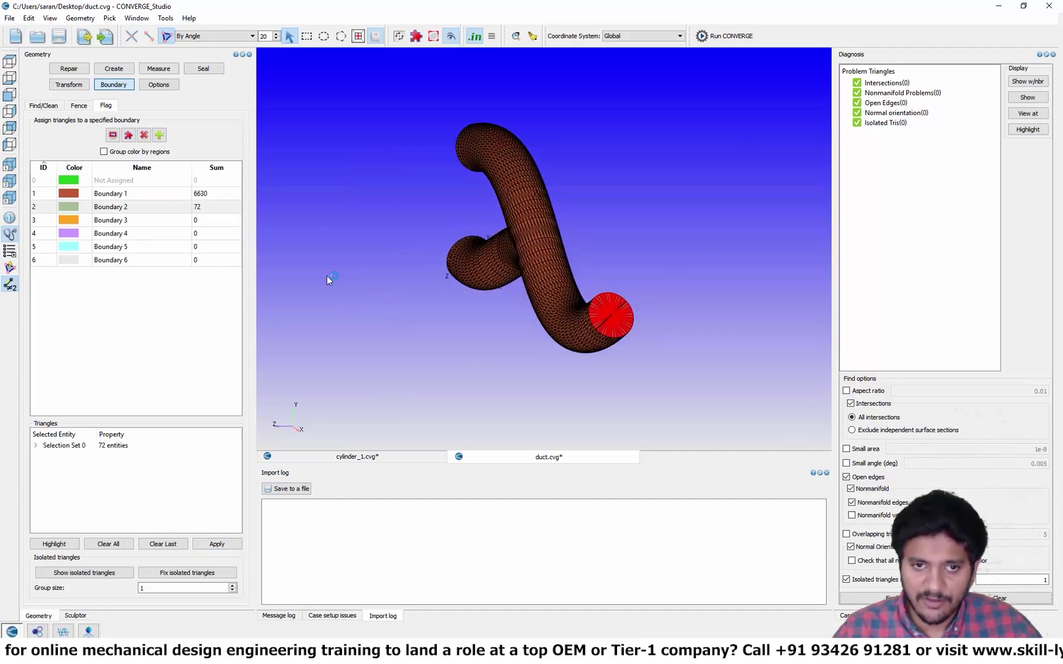
pyautogui.click(175, 220)
pyautogui.click(222, 542)
# Step: Assign the end cap of the duct's lower branch to Boundary 4
pyautogui.moveTo(400, 283); pyautogui.dragTo(485, 280)
pyautogui.click(484, 280)
pyautogui.click(171, 236)
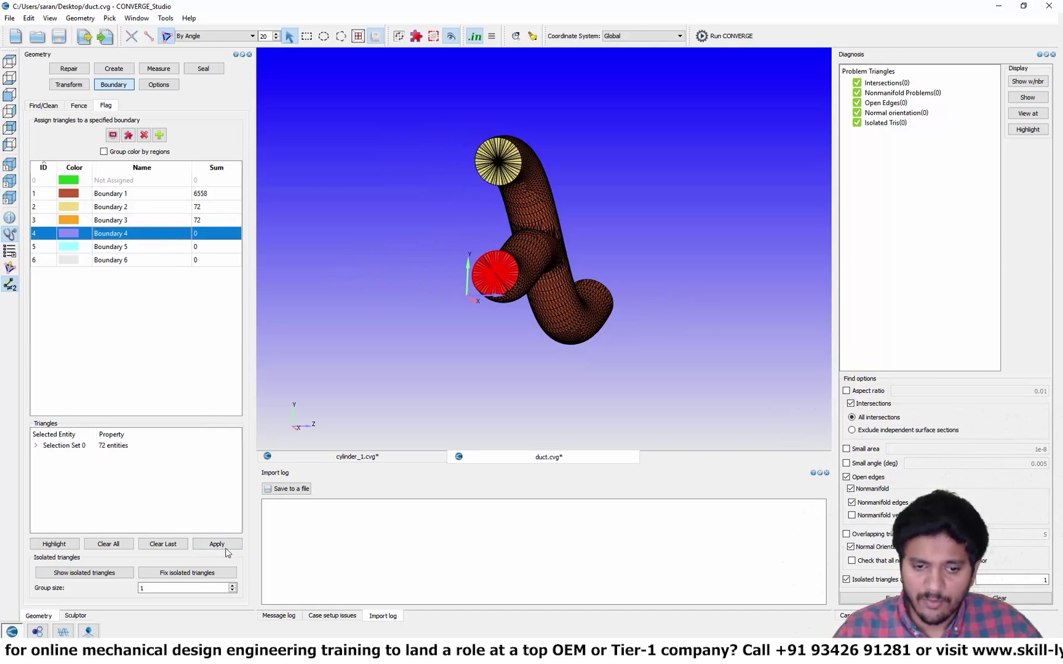
pyautogui.click(226, 546)
pyautogui.moveTo(450, 363); pyautogui.dragTo(406, 374)
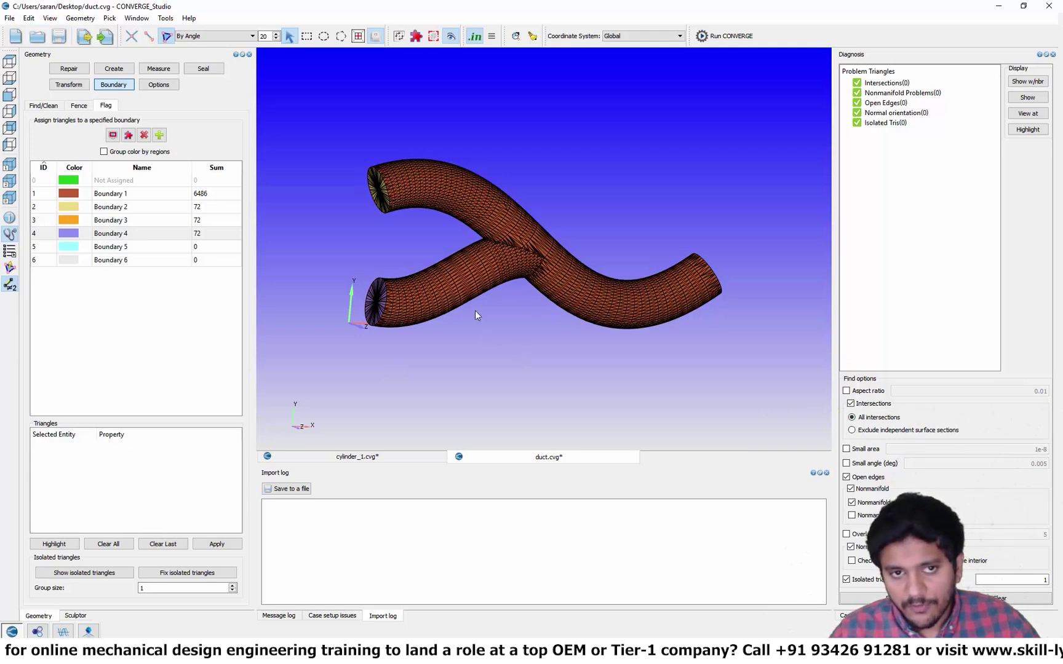
# Step: Try to pick only the duct's lower branch wall By Angle, first at the current angle and again at 10 degrees
pyautogui.click(434, 304)
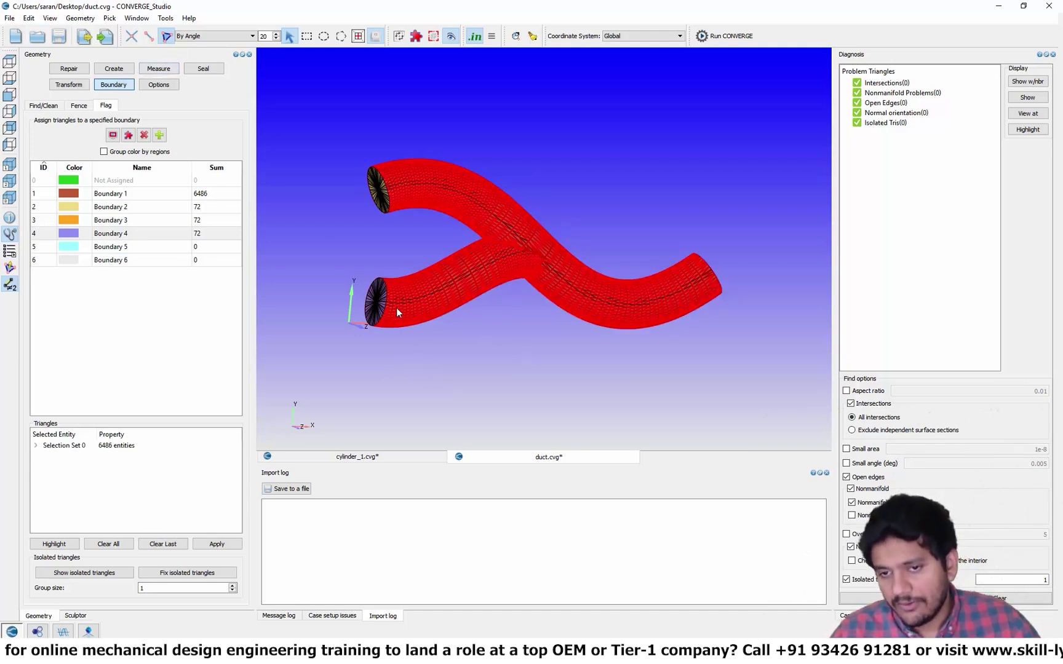
pyautogui.click(9, 95)
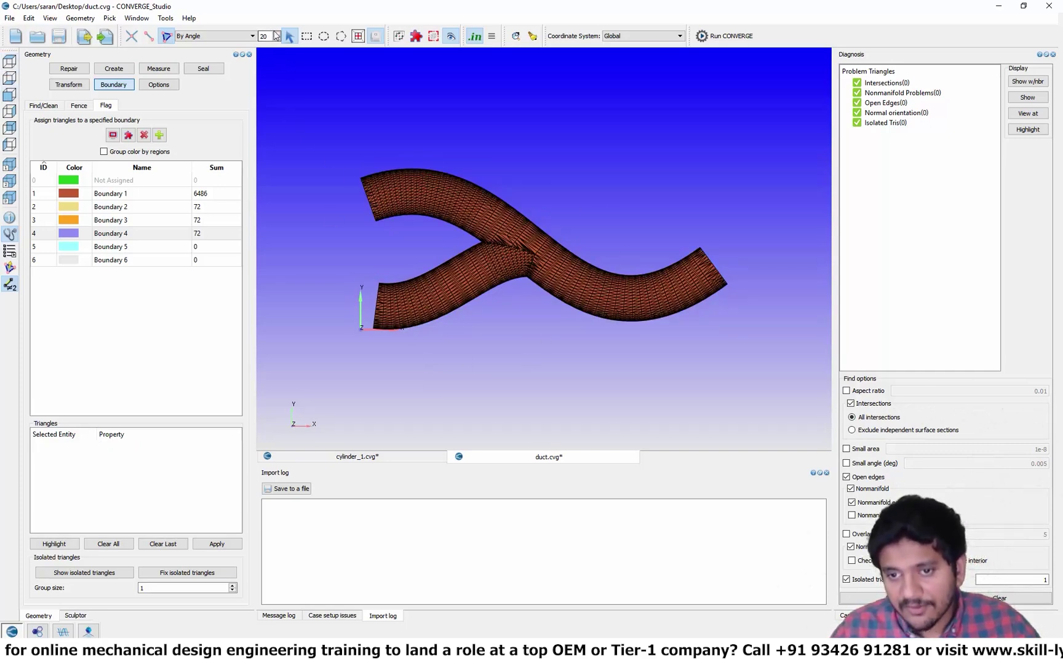
pyautogui.doubleClick(262, 36)
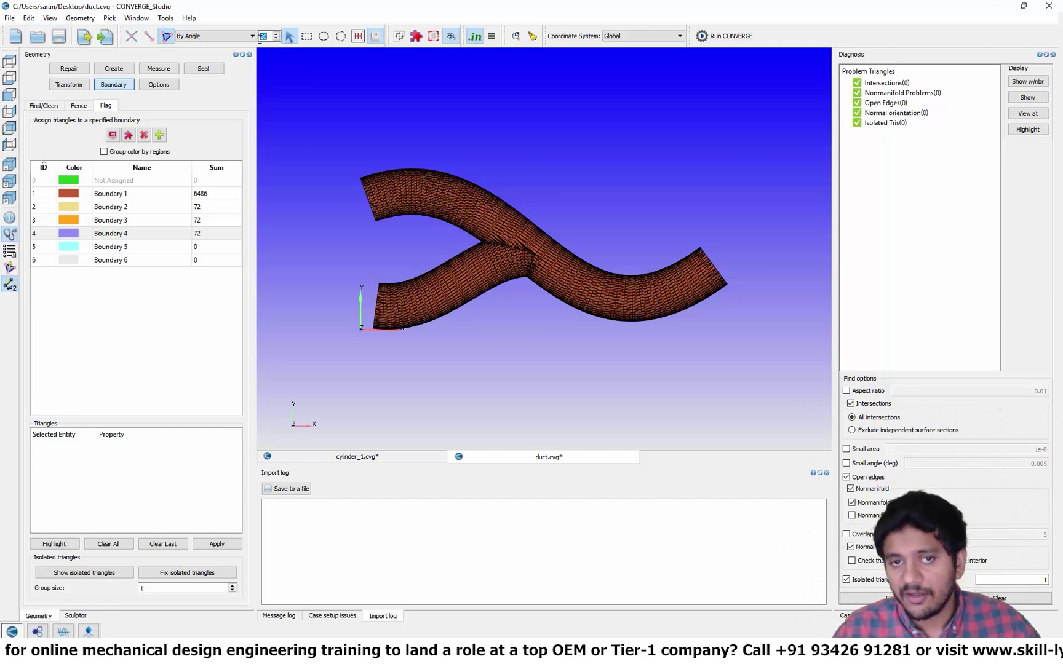
pyautogui.write('10')
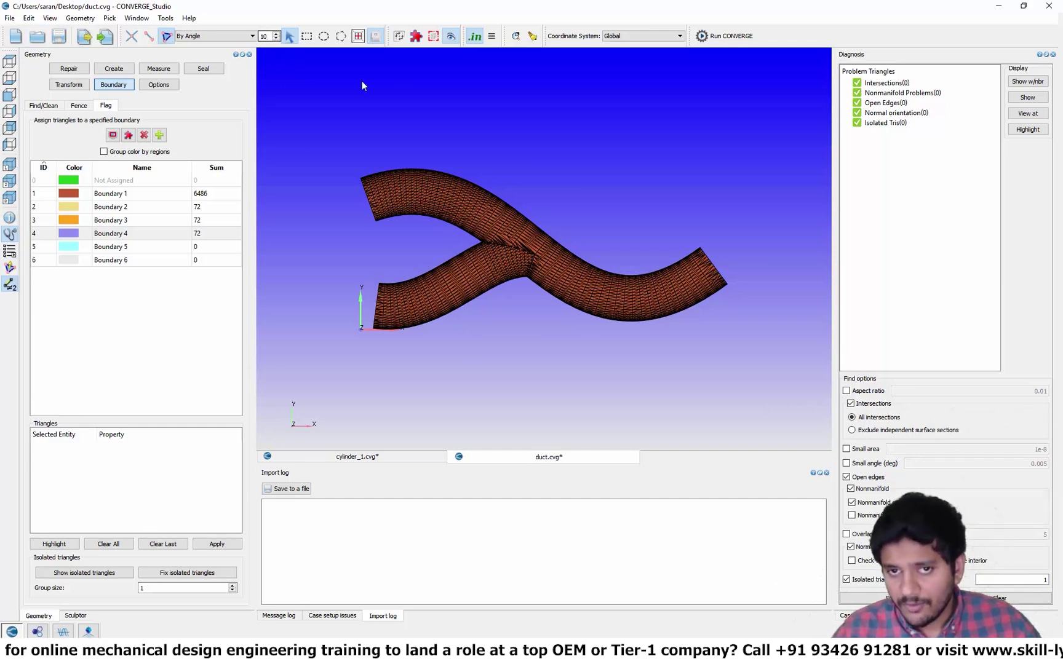
pyautogui.click(437, 306)
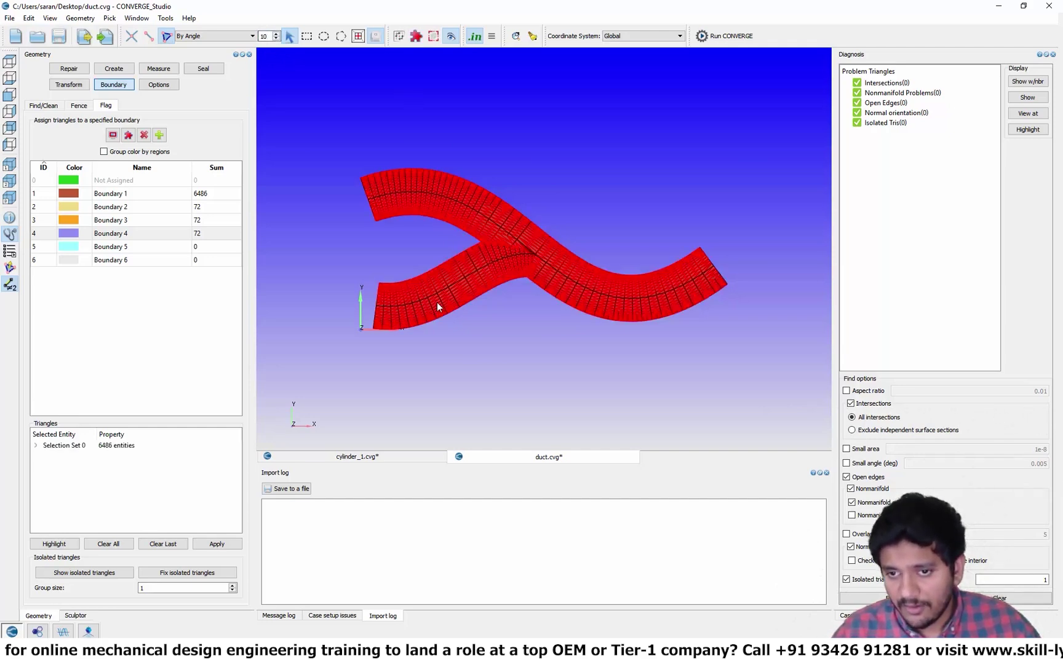
pyautogui.click(456, 333)
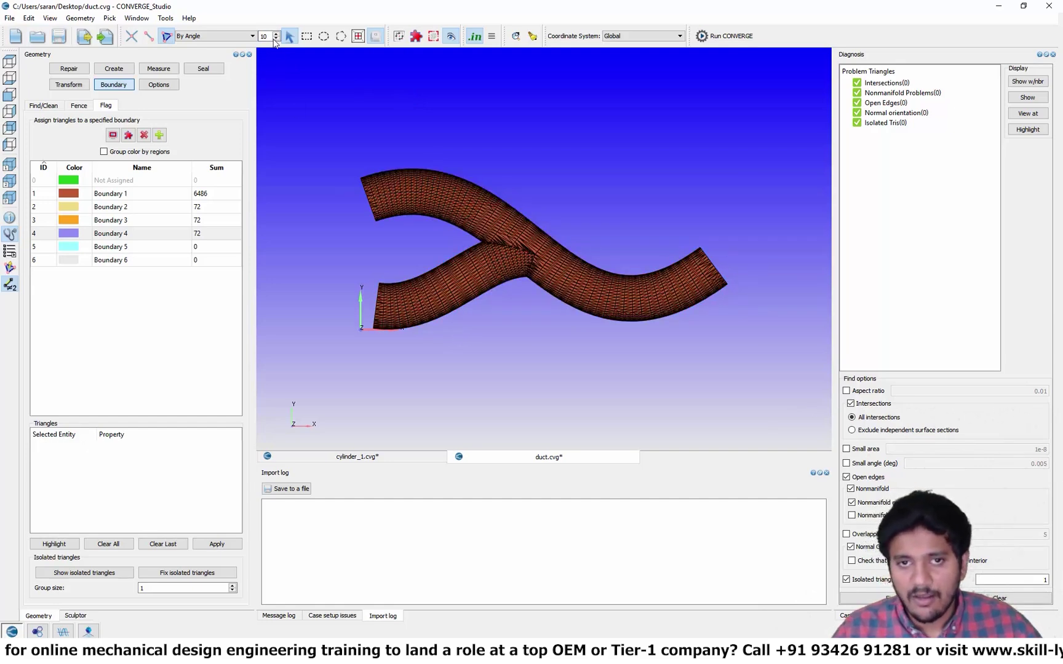
# Step: Try to pick the lower branch wall with the By Angle tolerance set to 5 degrees
pyautogui.moveTo(269, 38); pyautogui.dragTo(248, 42)
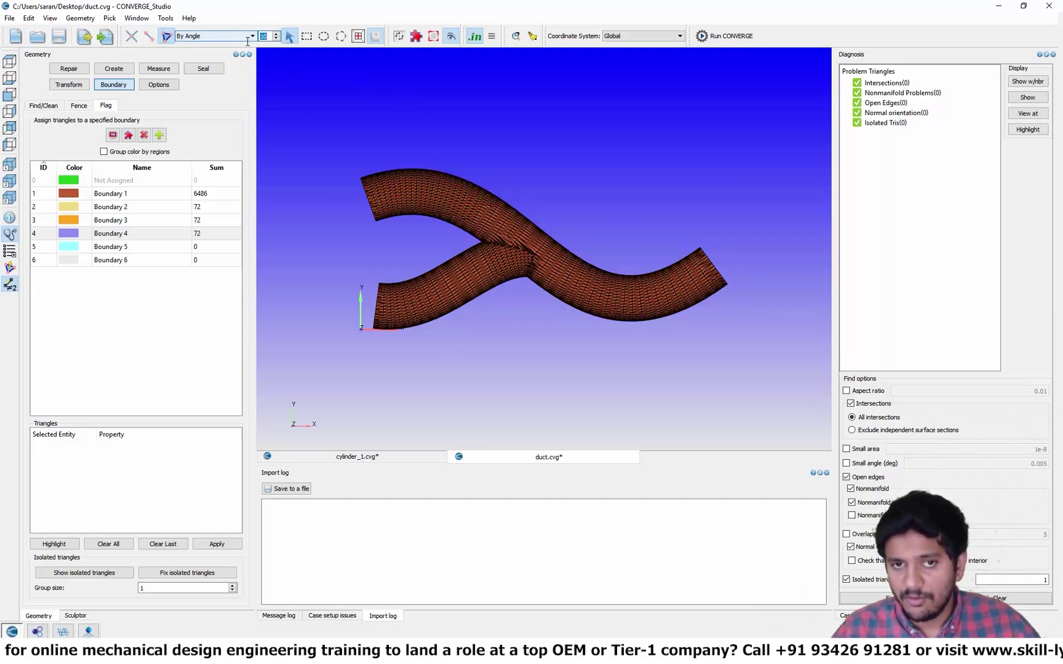
pyautogui.write('5')
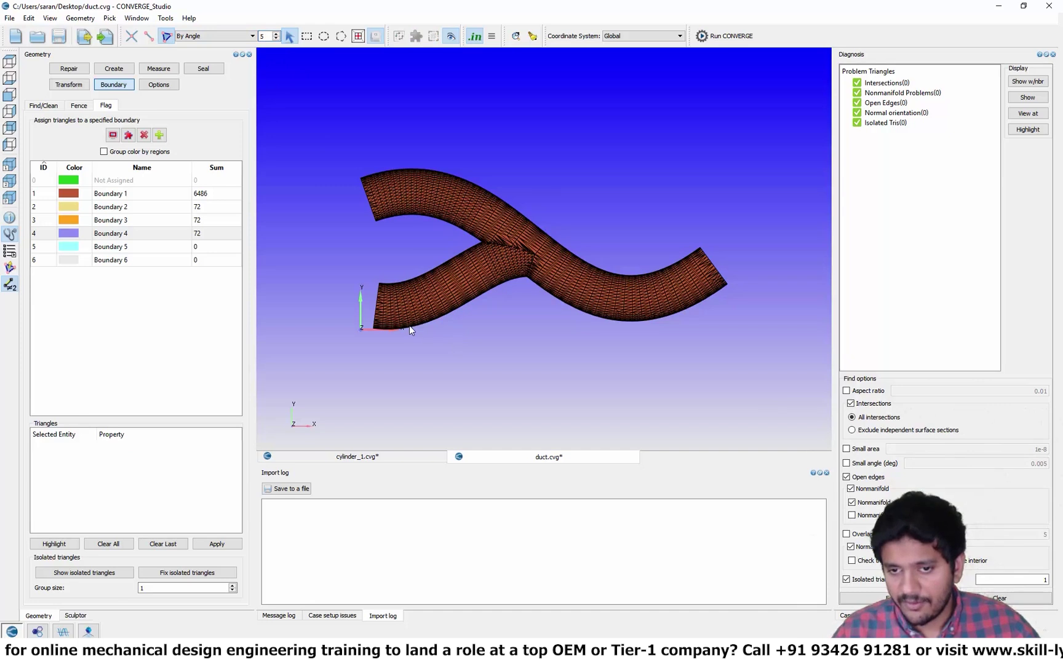
pyautogui.click(411, 330)
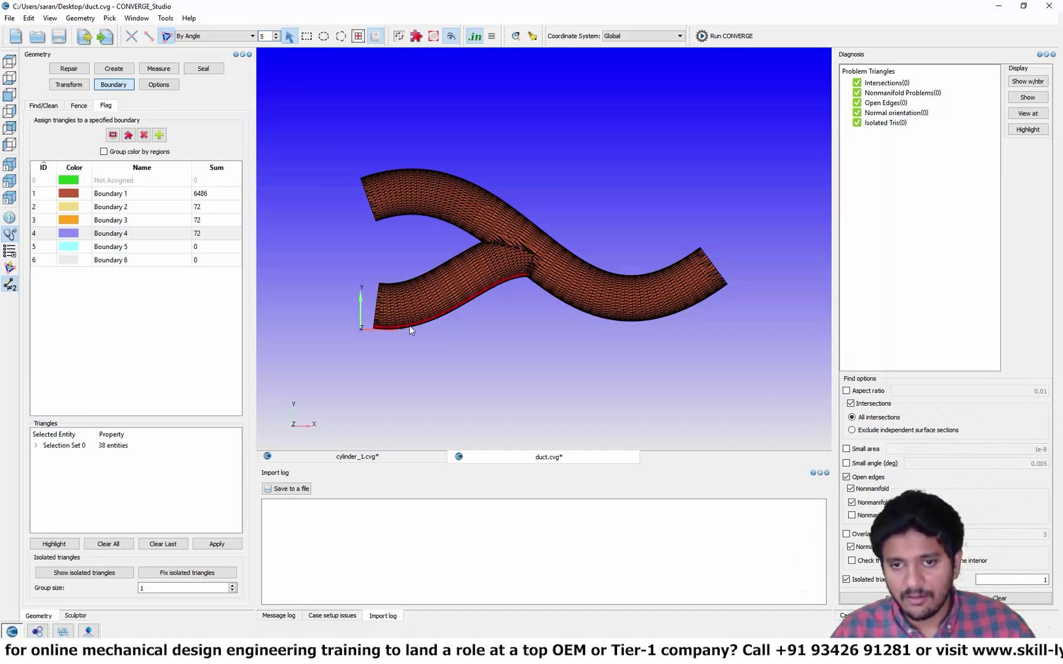
pyautogui.click(410, 325)
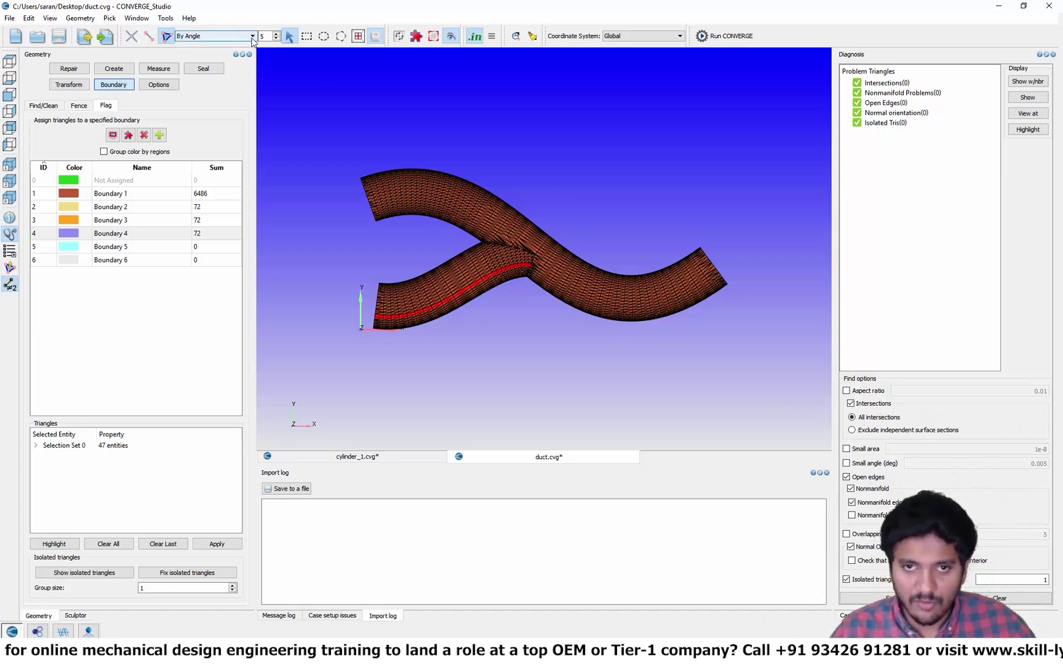
# Step: Try to pick the lower branch wall with the angle tolerance raised to 8 degrees, and clear the selection
pyautogui.click(277, 39)
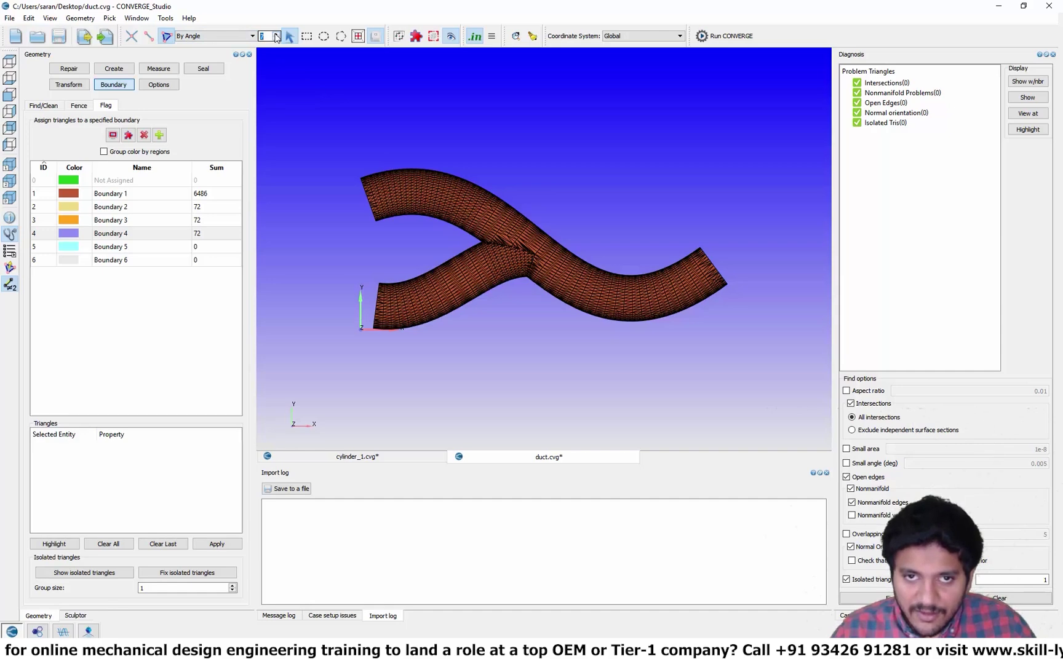
pyautogui.click(416, 304)
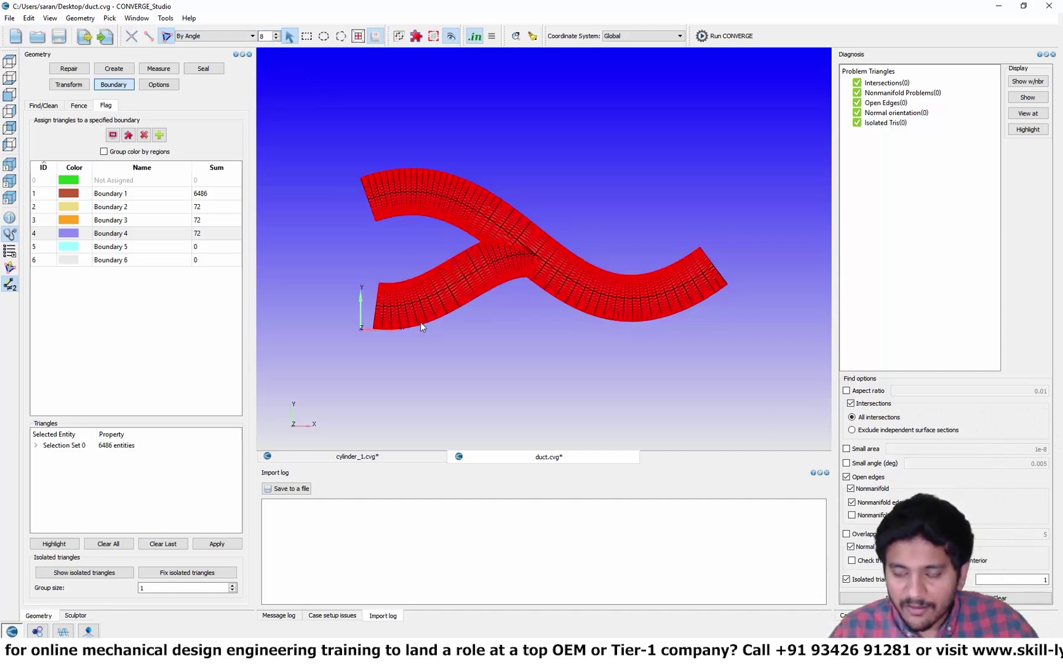
pyautogui.moveTo(420, 321); pyautogui.dragTo(422, 295, button='middle')
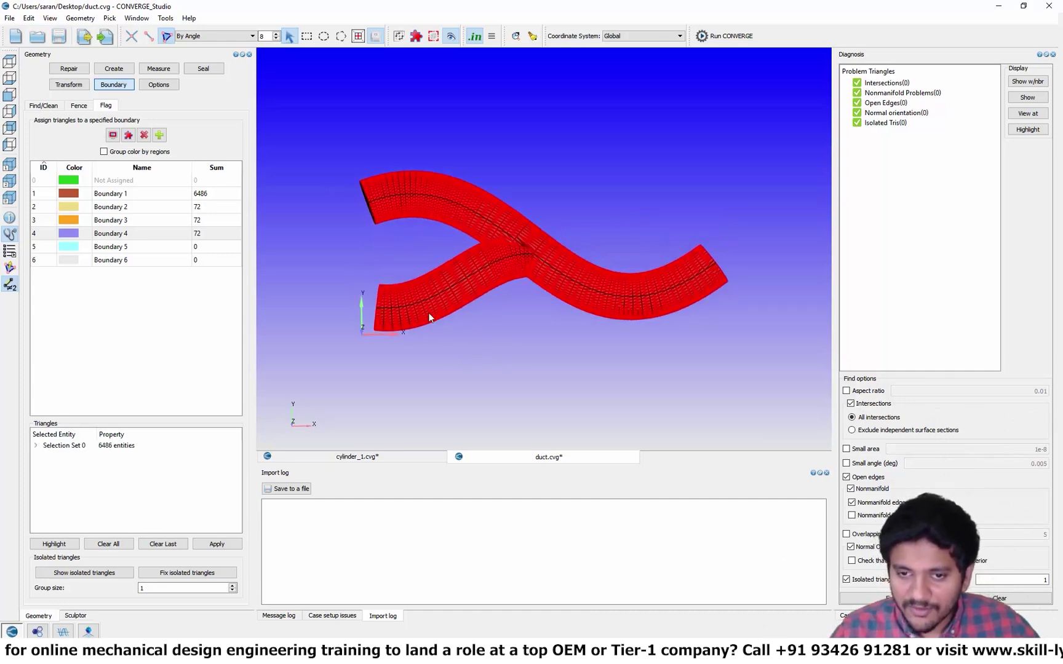
pyautogui.click(424, 295)
pyautogui.click(423, 295)
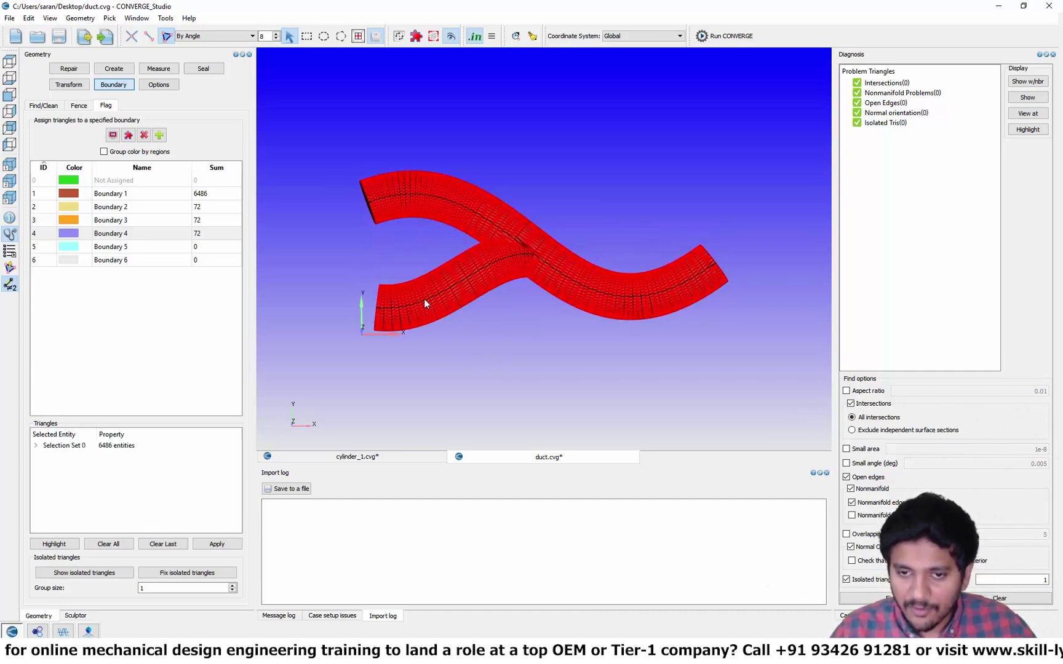
pyautogui.click(423, 296)
pyautogui.click(420, 287)
pyautogui.click(419, 285)
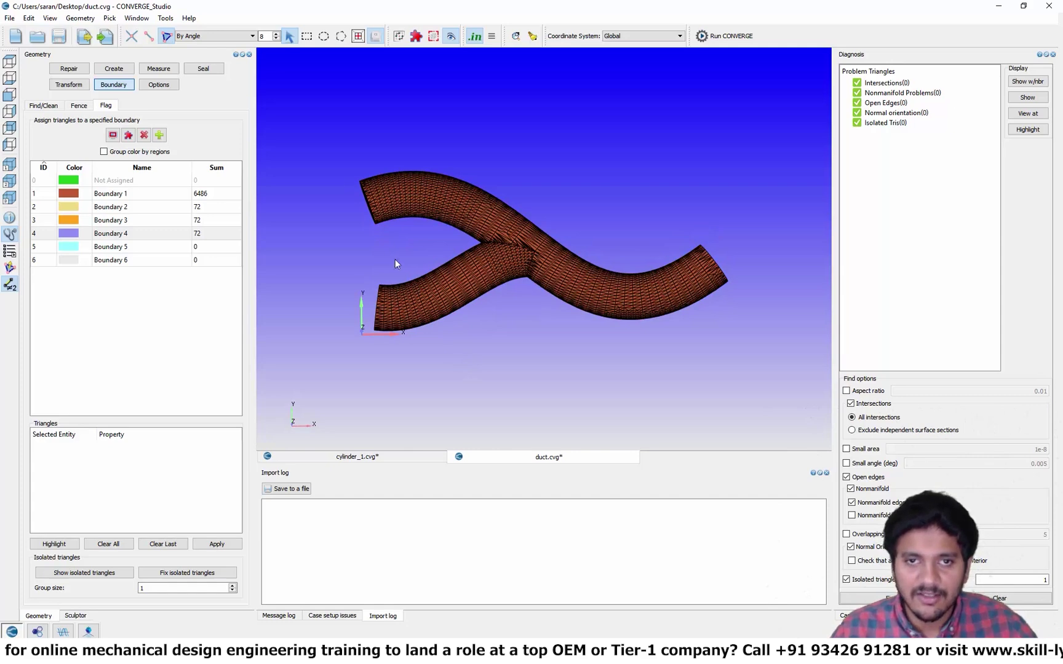
# Step: Reduce the angle tolerance to 6 degrees, try picking the lower branch wall patch by patch, and clear all picked sets
pyautogui.click(276, 39)
pyautogui.click(416, 313)
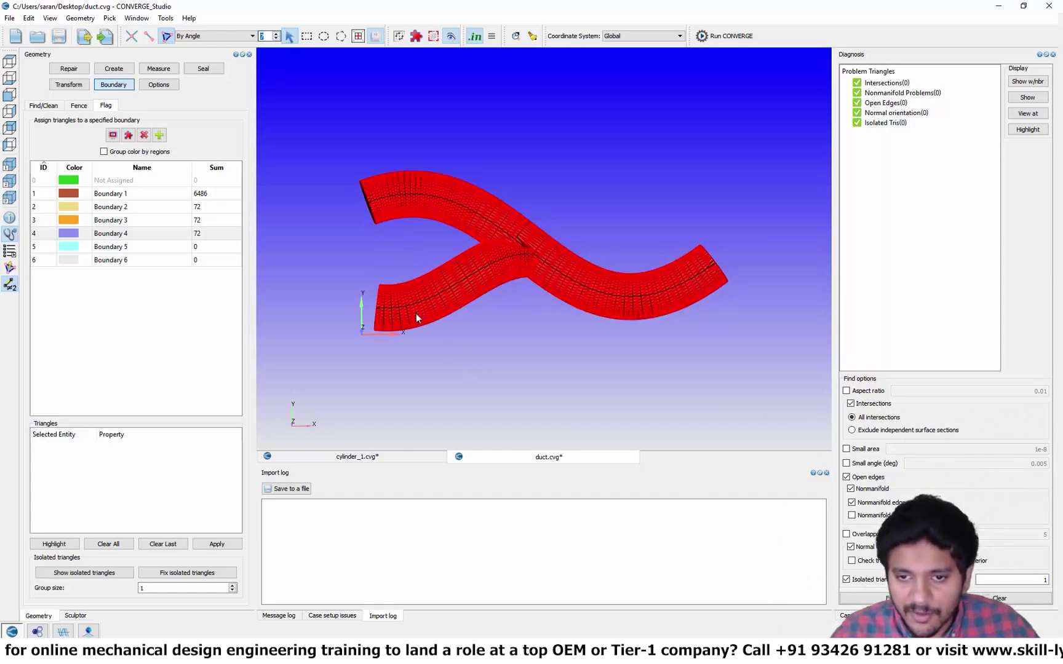
pyautogui.click(400, 294)
pyautogui.click(276, 39)
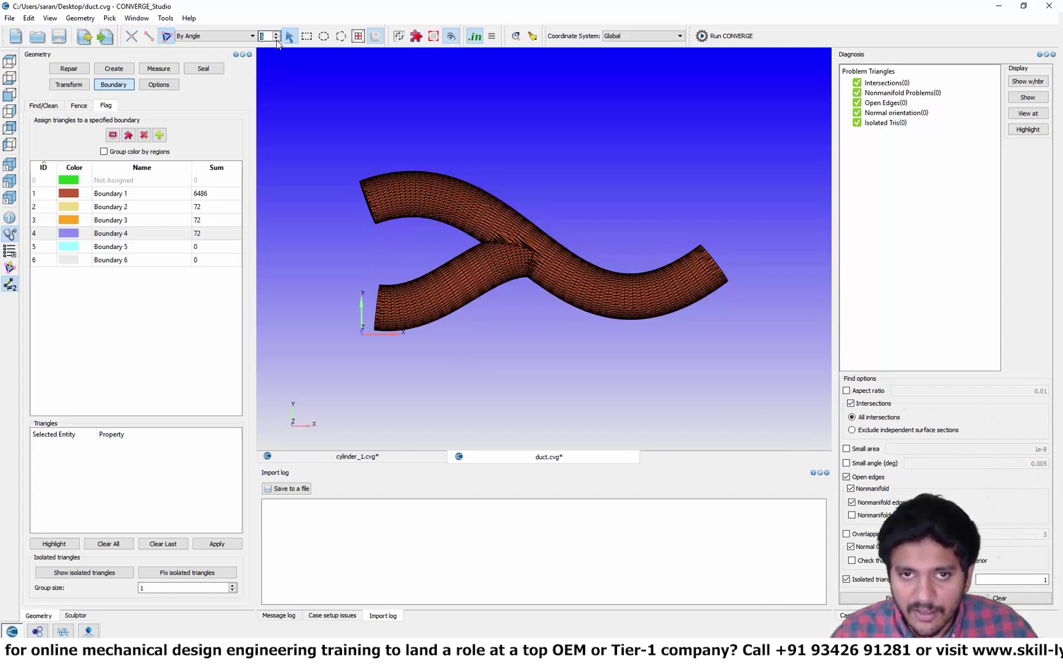
pyautogui.click(408, 304)
pyautogui.click(408, 304)
pyautogui.click(399, 311)
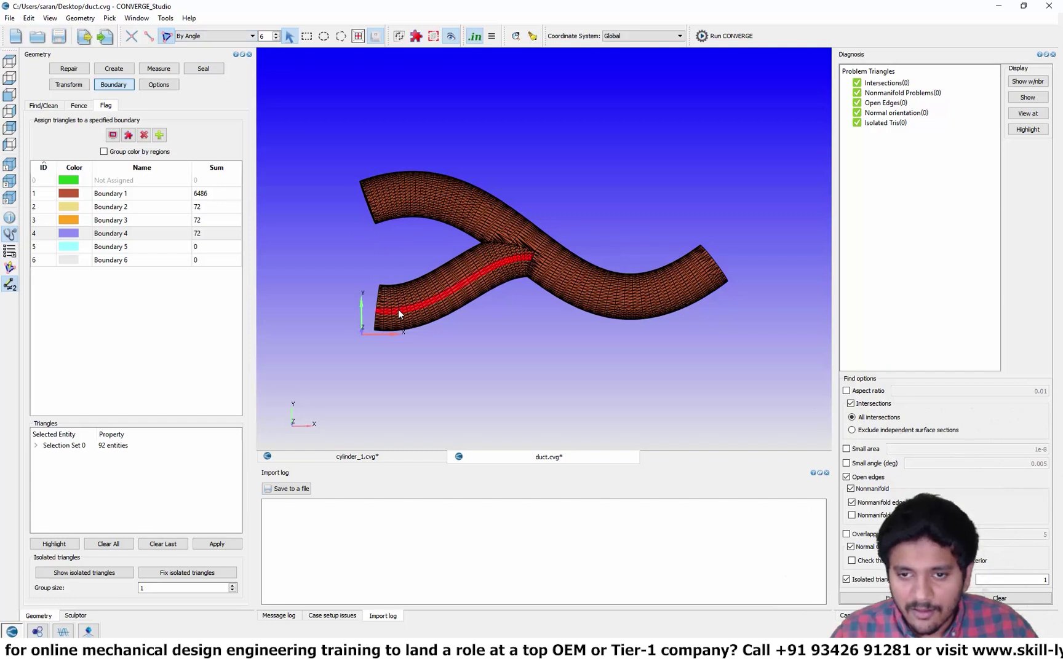
pyautogui.click(402, 306)
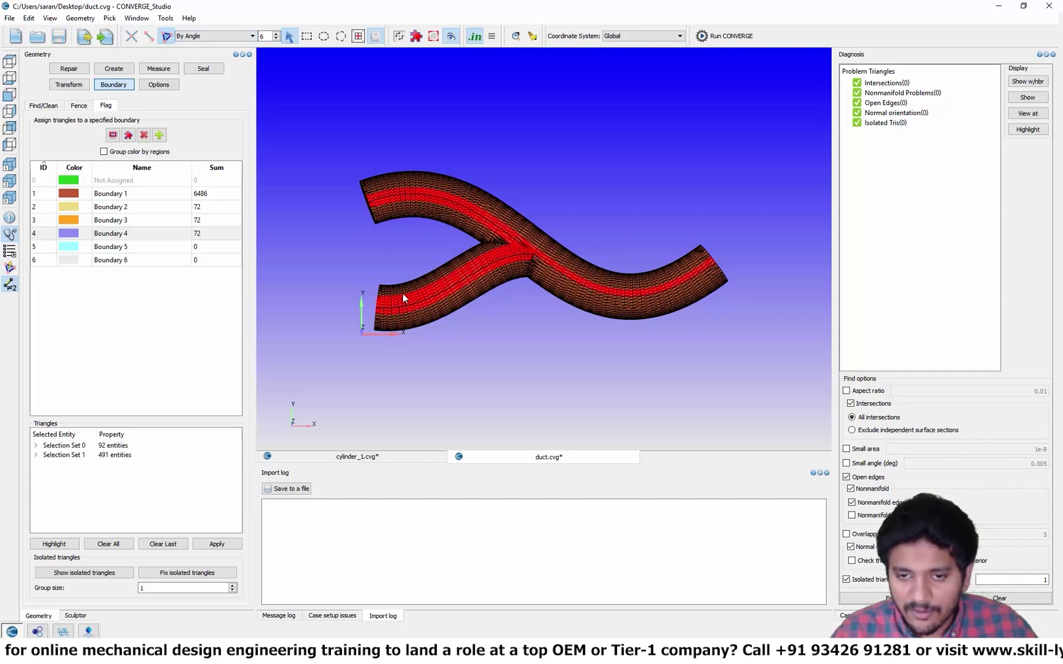
pyautogui.click(402, 294)
pyautogui.click(433, 309)
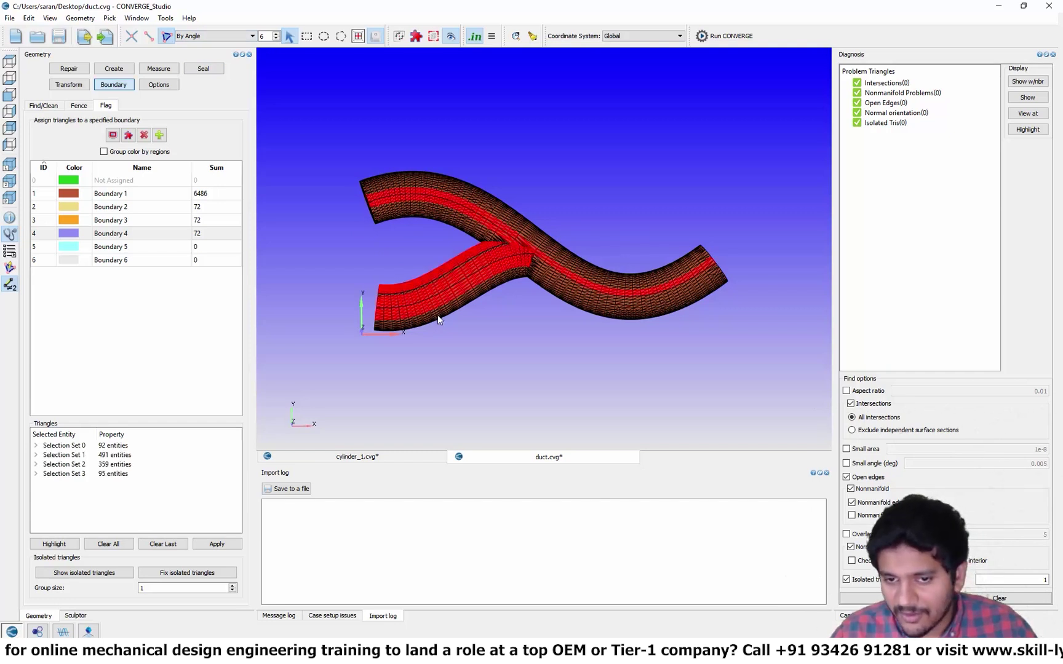
pyautogui.click(437, 315)
pyautogui.press('Escape')
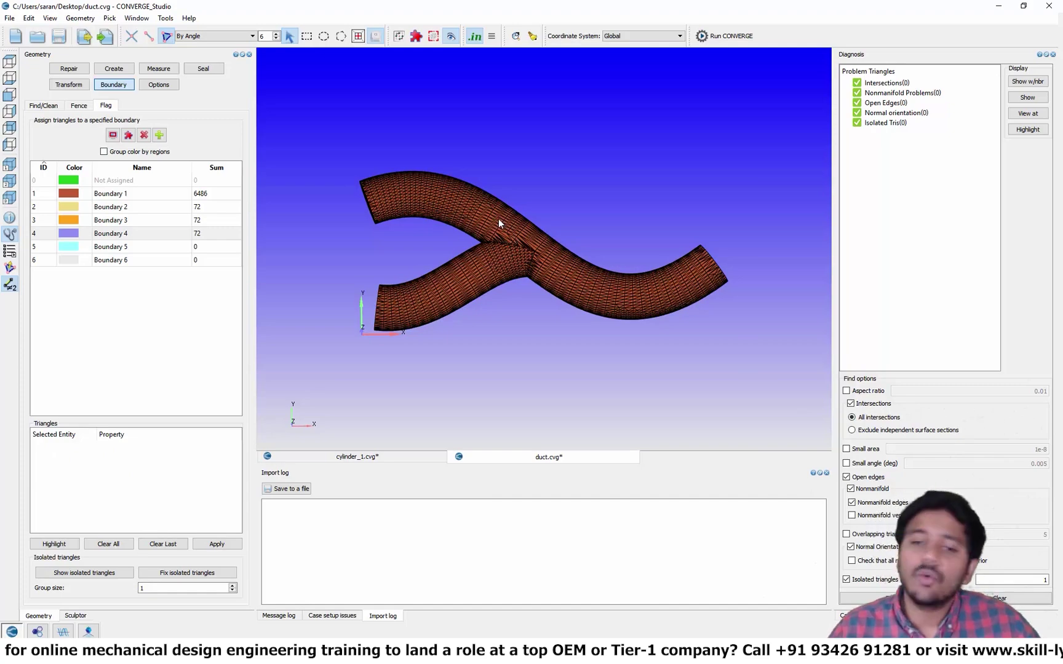
# Step: Show the surface normals on the duct and examine the triangles where the two branches meet
pyautogui.moveTo(499, 220); pyautogui.dragTo(465, 159)
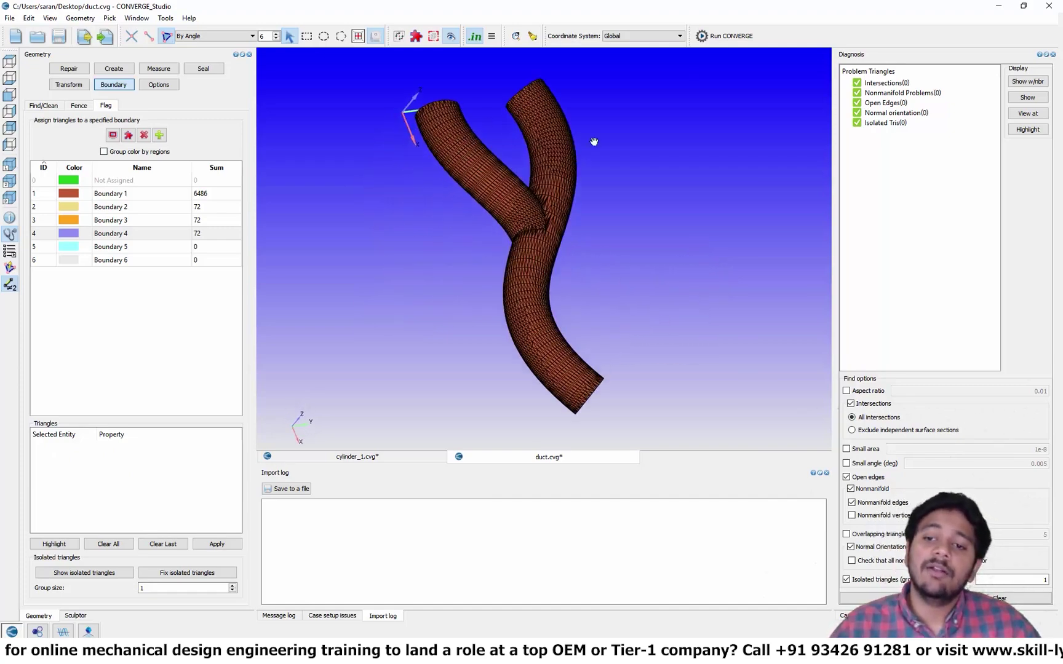
pyautogui.scroll(5, 623, 185)
pyautogui.moveTo(660, 169); pyautogui.dragTo(653, 232)
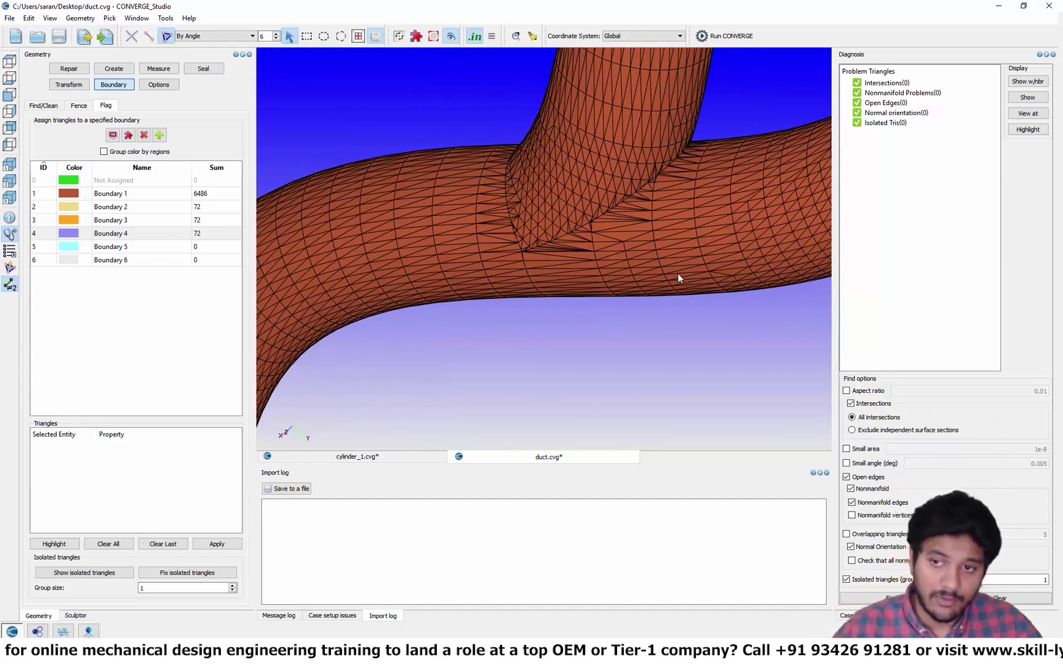
pyautogui.moveTo(678, 274); pyautogui.dragTo(638, 314)
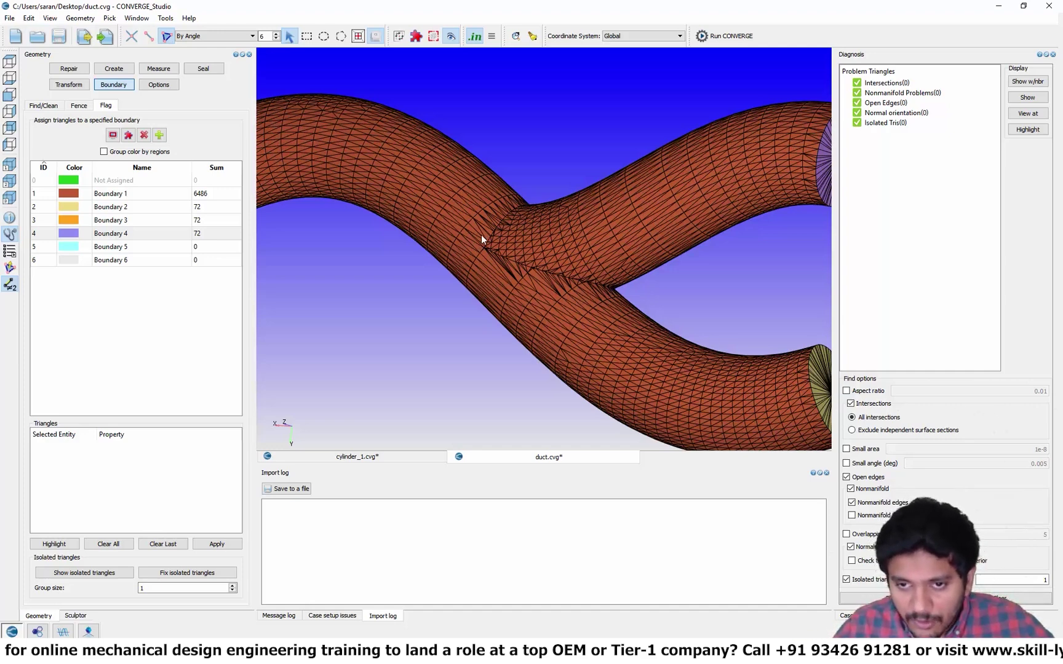
pyautogui.moveTo(463, 179); pyautogui.dragTo(482, 150)
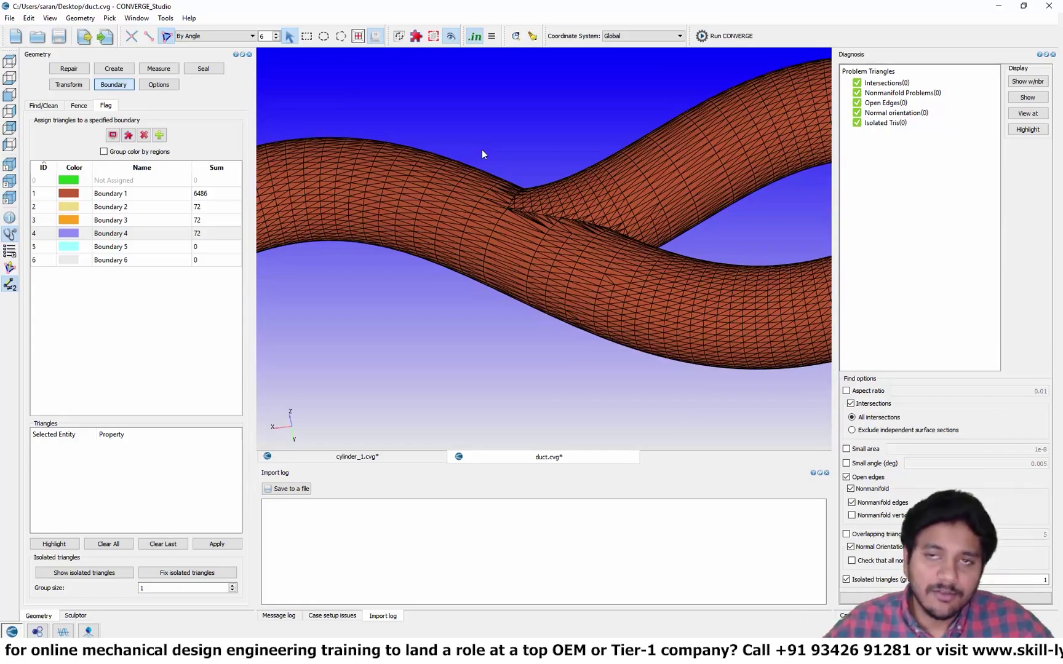
pyautogui.click(10, 267)
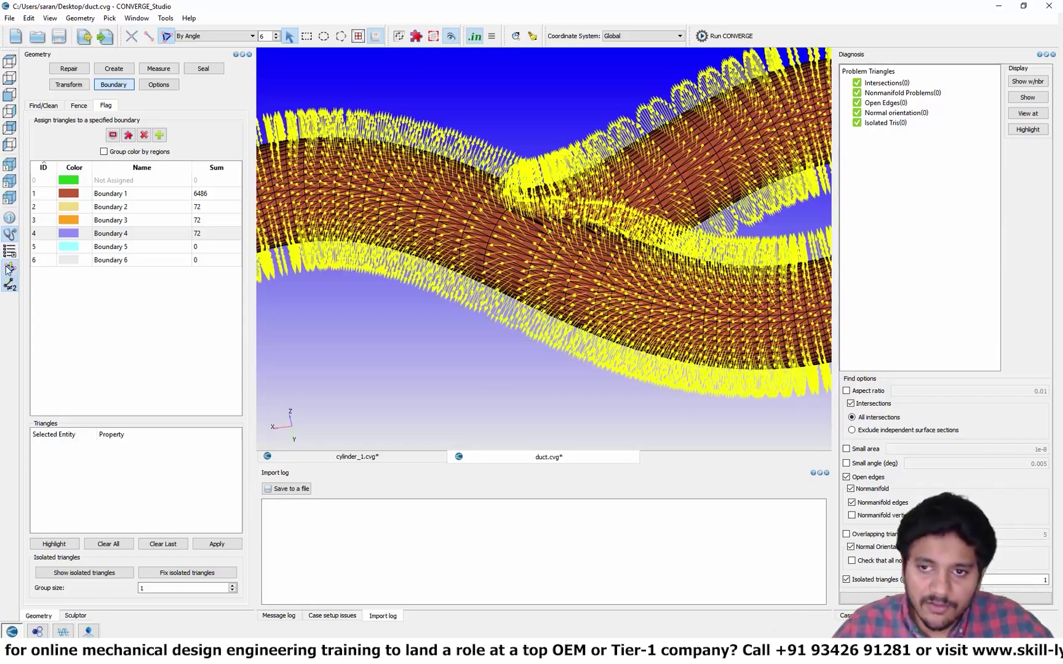
pyautogui.scroll(5, 467, 261)
pyautogui.moveTo(506, 261); pyautogui.dragTo(446, 226)
pyautogui.moveTo(446, 226); pyautogui.dragTo(553, 261, button='middle')
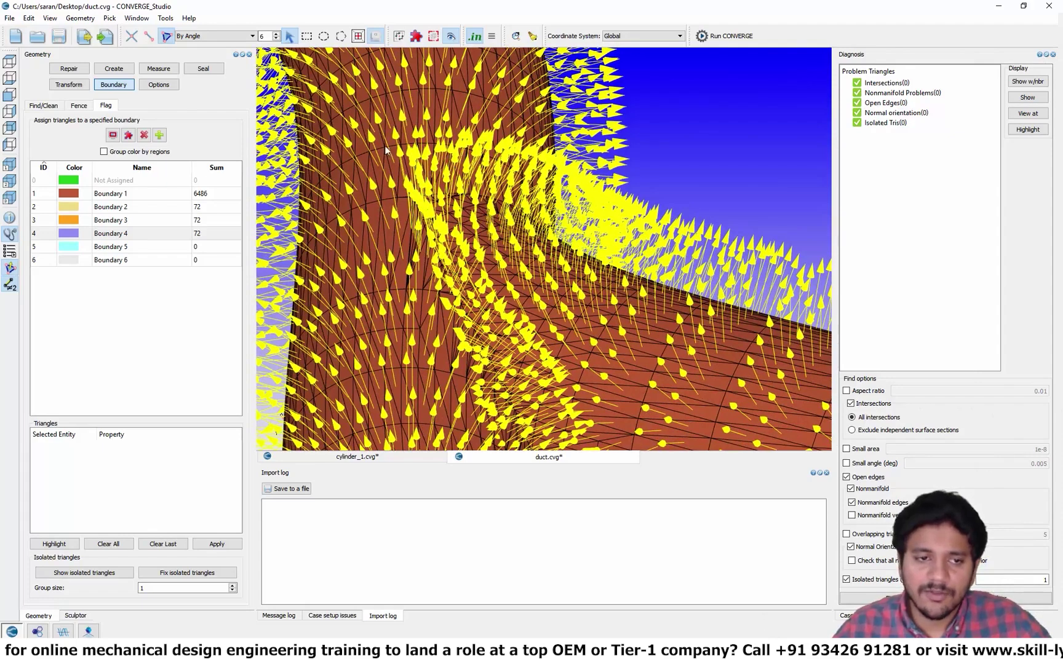
# Step: Redraw the normals at the closer view scale and compare their directions on both sides of the branch junction
pyautogui.click(10, 268)
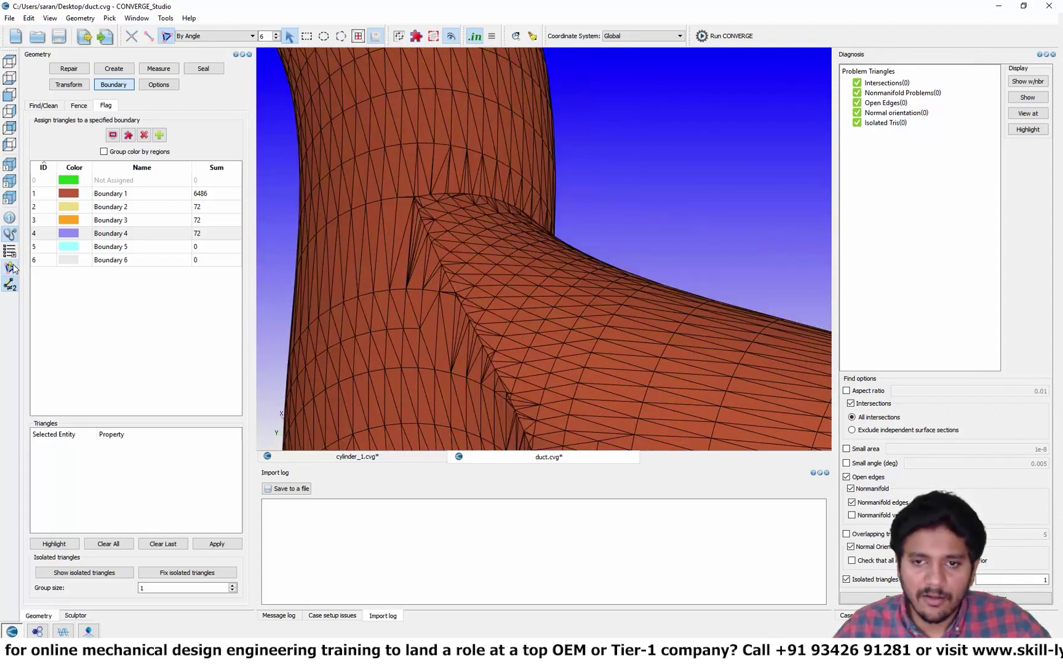
pyautogui.click(11, 268)
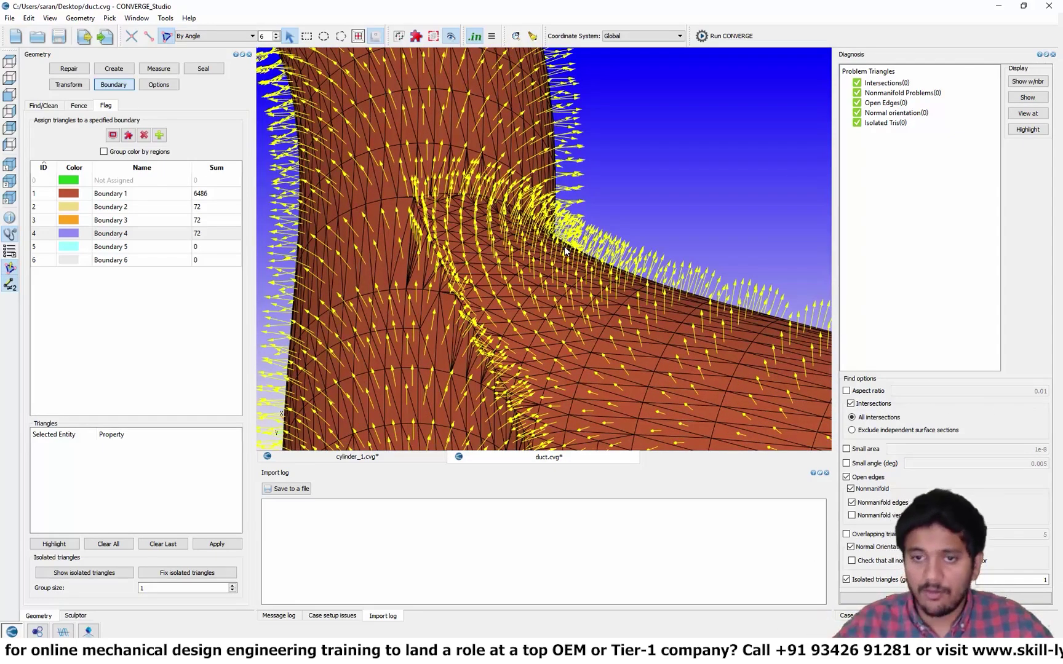
pyautogui.scroll(5, 558, 224)
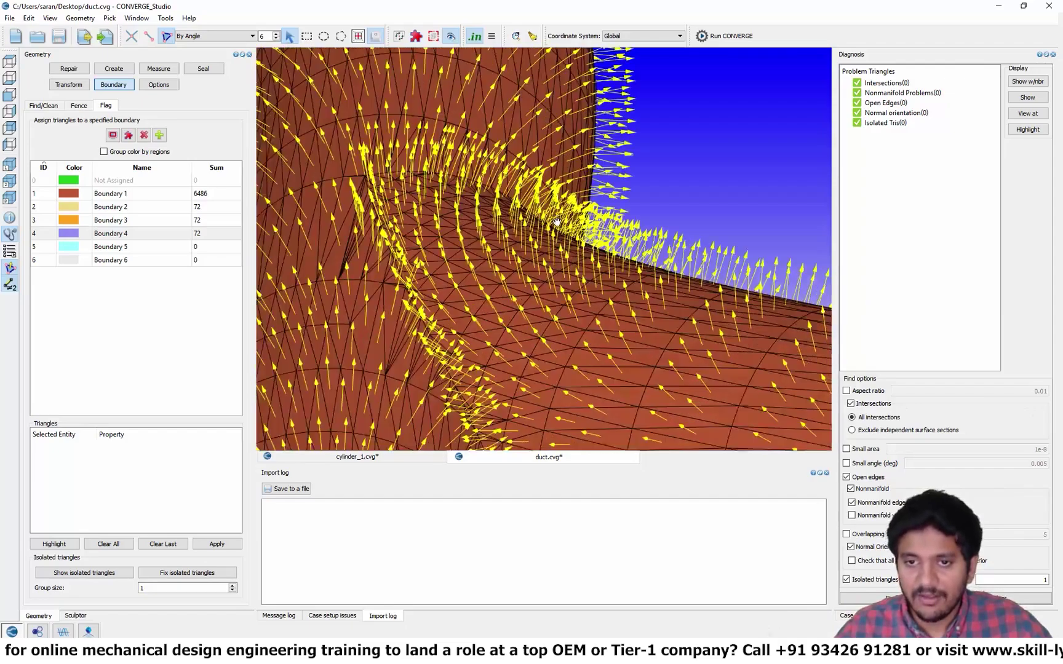
pyautogui.moveTo(610, 266); pyautogui.dragTo(703, 351, button='middle')
pyautogui.moveTo(627, 304); pyautogui.dragTo(536, 283)
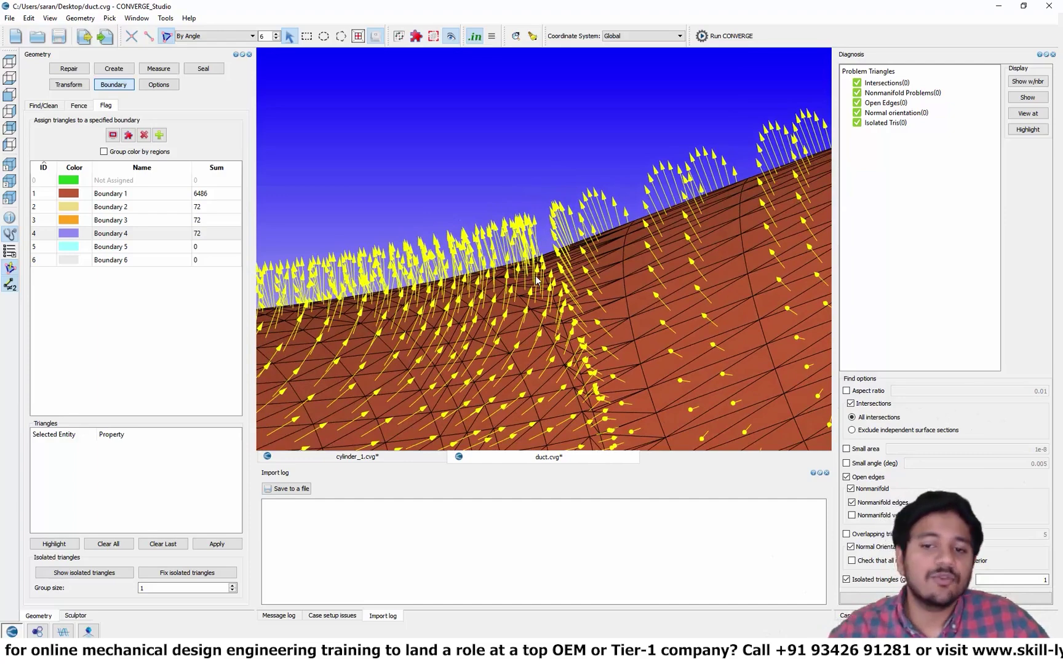
pyautogui.scroll(-3, 543, 267)
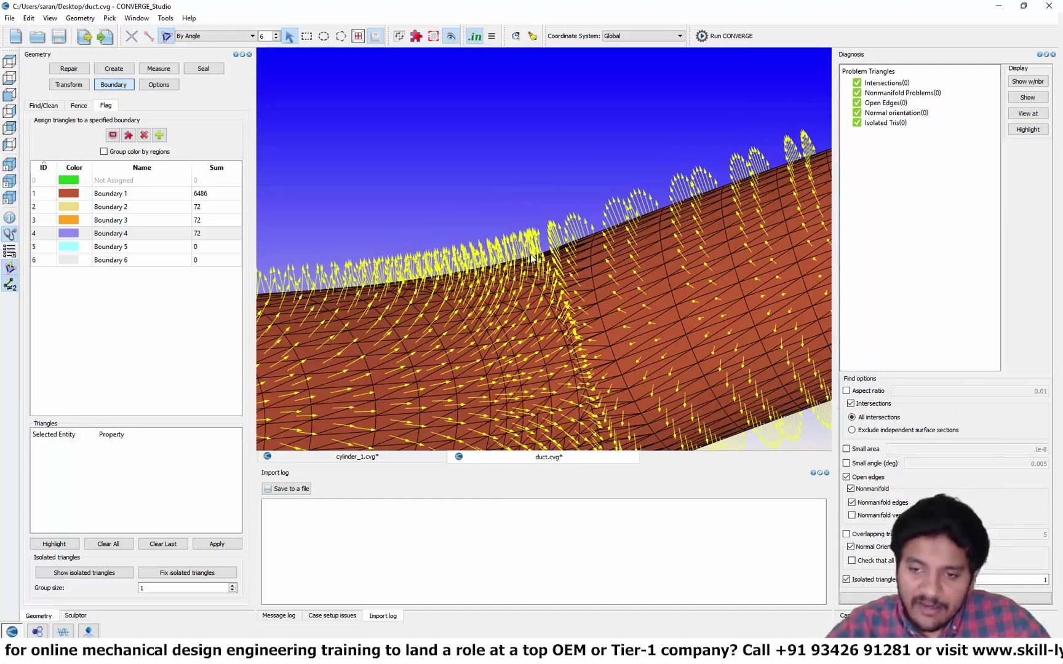
pyautogui.scroll(-2, 532, 258)
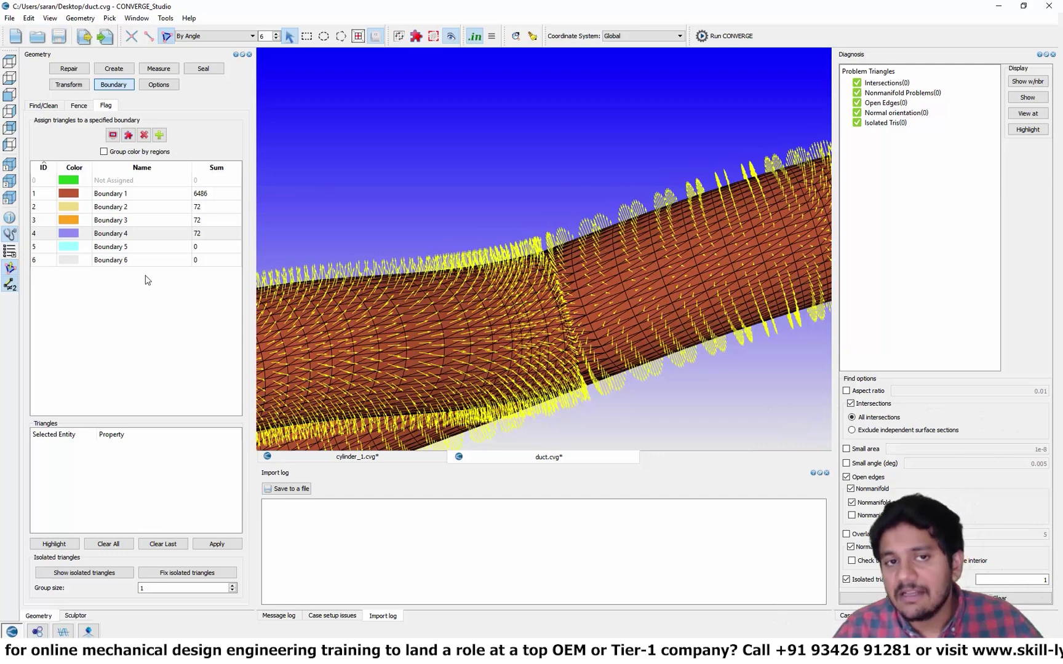
# Step: Save the duct.cvg file and hide the surface normals, leaving the branch junction in view
pyautogui.hotkey('ctrl', 's')
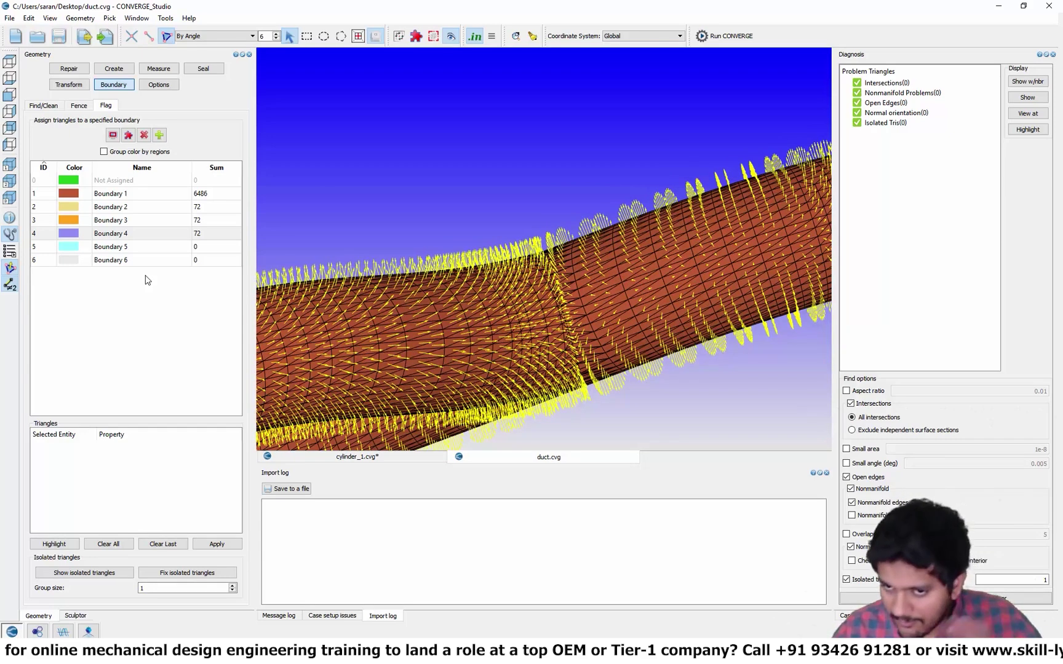
pyautogui.click(8, 269)
pyautogui.moveTo(446, 294); pyautogui.dragTo(620, 236)
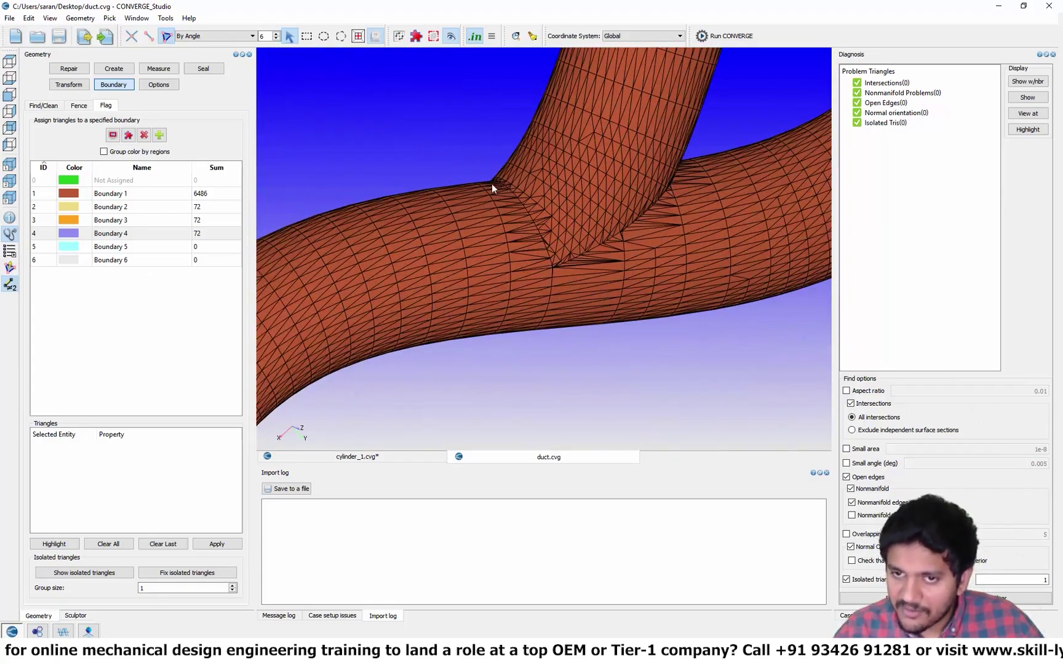
# Step: Find boundary edges on the duct with a 135-degree upper bound and follow the resulting fence to its end at the branch junction
pyautogui.moveTo(492, 183); pyautogui.dragTo(619, 209)
pyautogui.scroll(4, 512, 212)
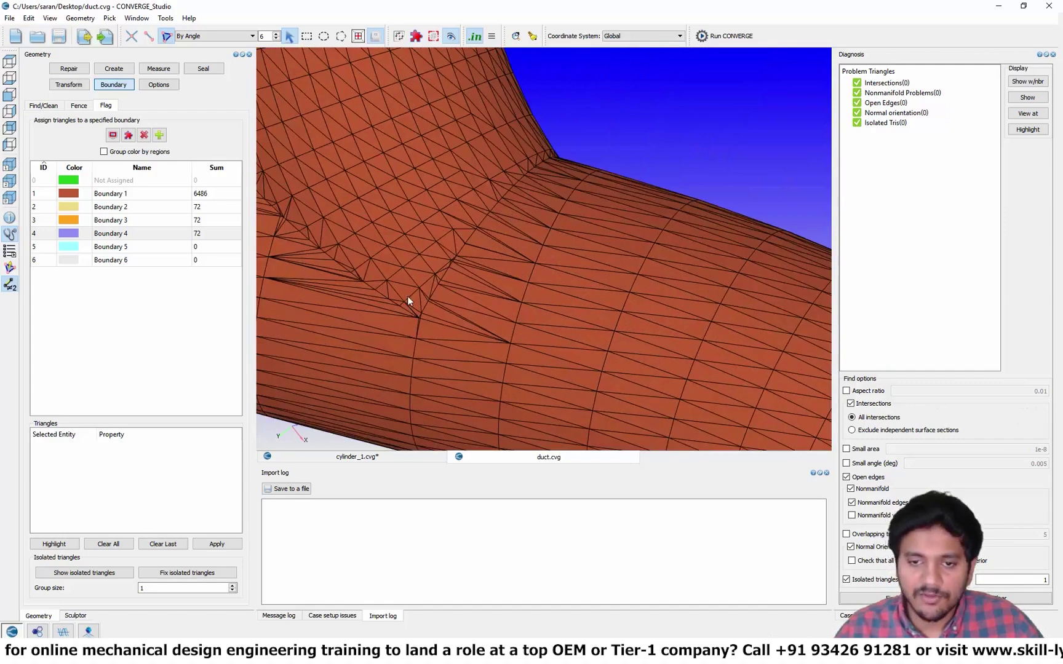
pyautogui.scroll(2, 453, 310)
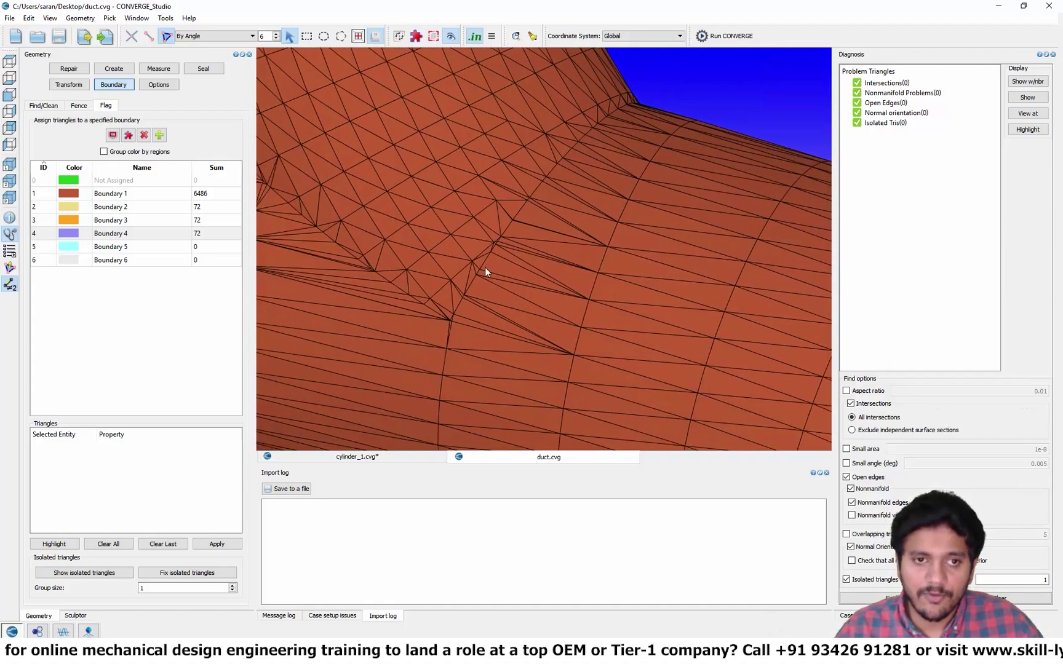
pyautogui.click(80, 106)
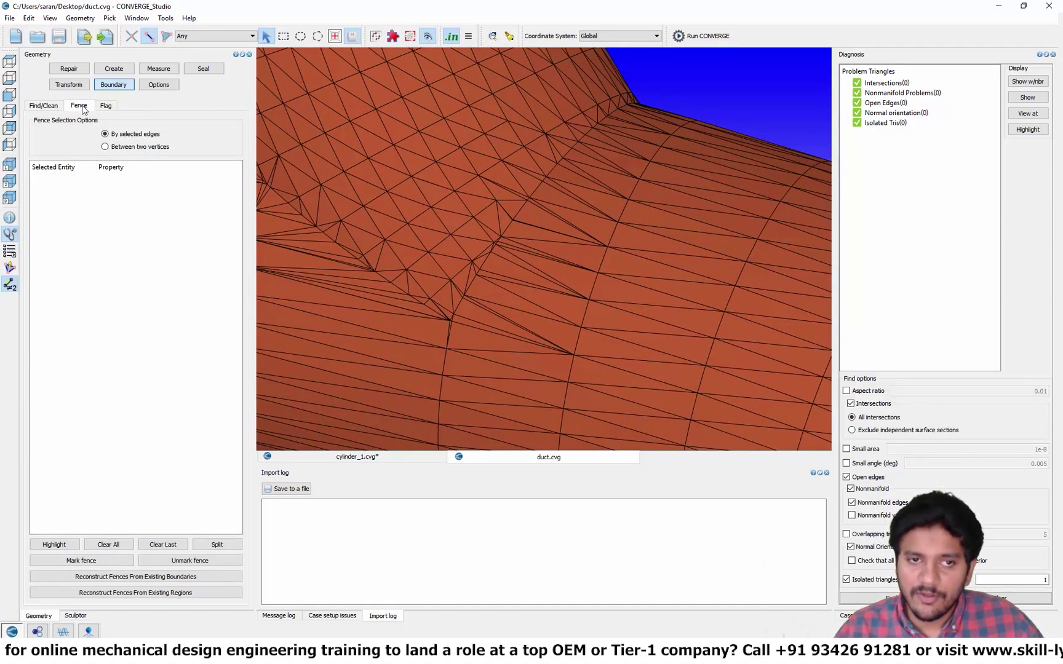
pyautogui.click(46, 106)
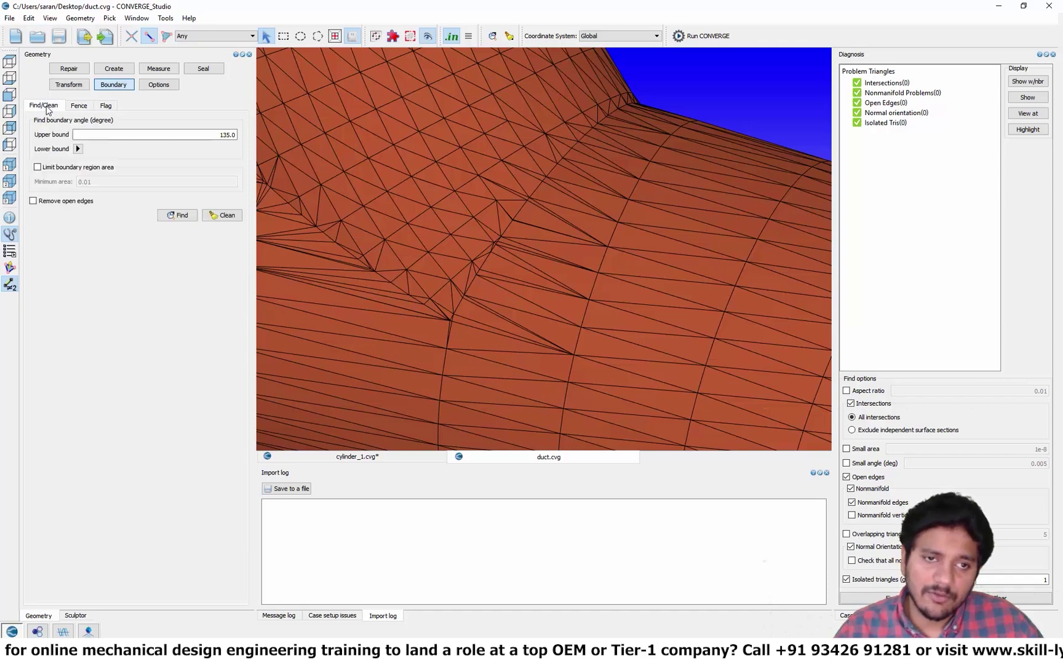
pyautogui.click(174, 215)
pyautogui.scroll(-5, 356, 323)
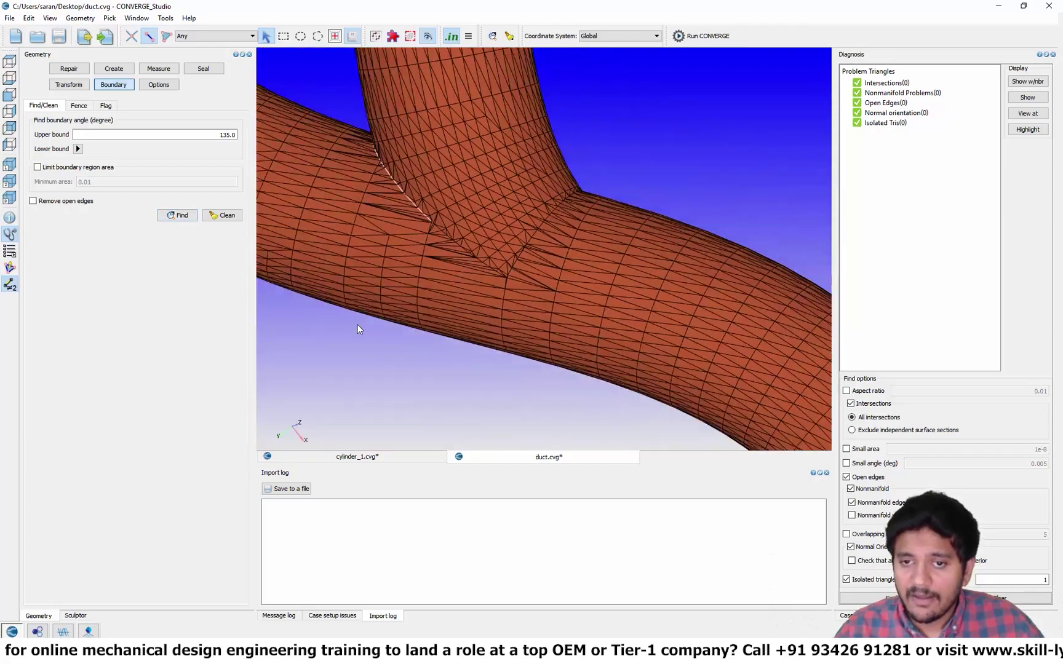
pyautogui.moveTo(443, 214); pyautogui.dragTo(530, 266)
pyautogui.scroll(6, 530, 265)
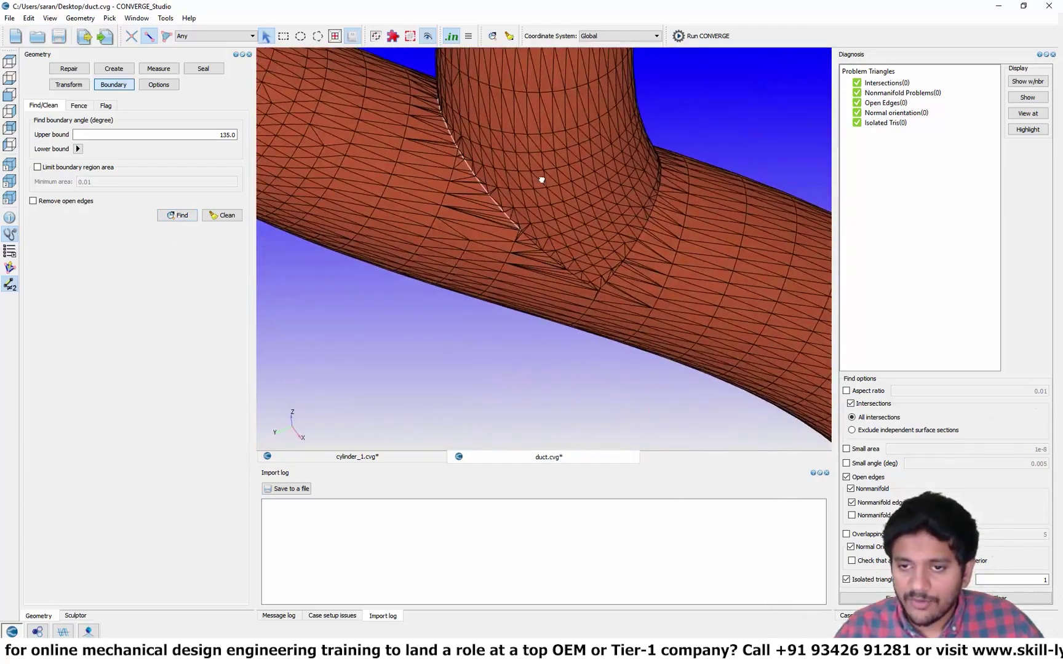
pyautogui.scroll(3, 526, 228)
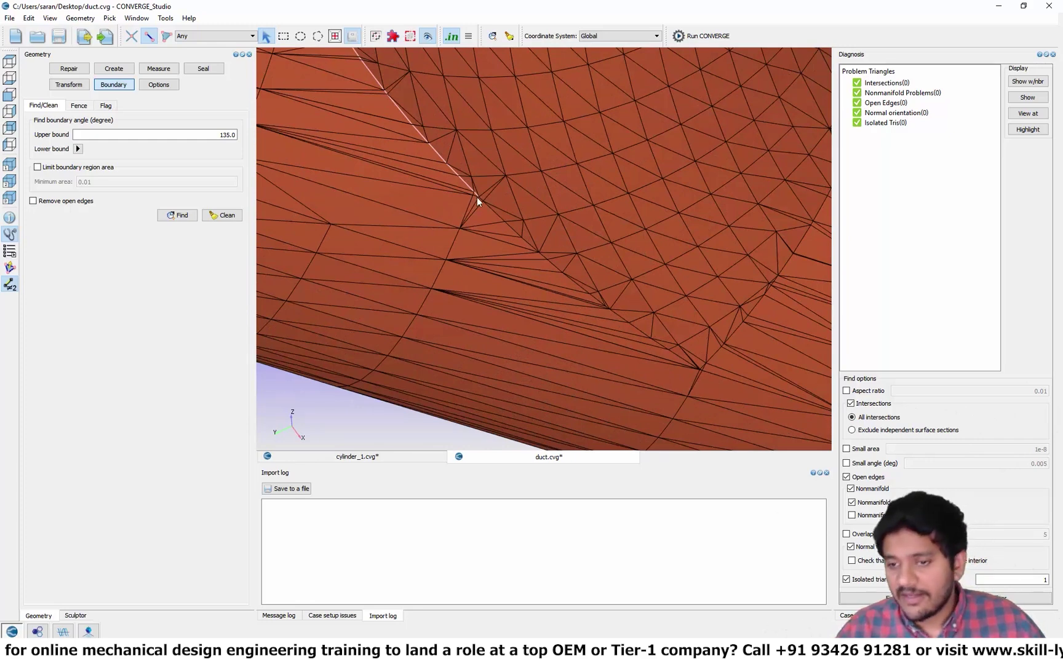
# Step: Switch fence selection to between two vertices and pick the vertex where the found fence stops along the junction
pyautogui.click(85, 109)
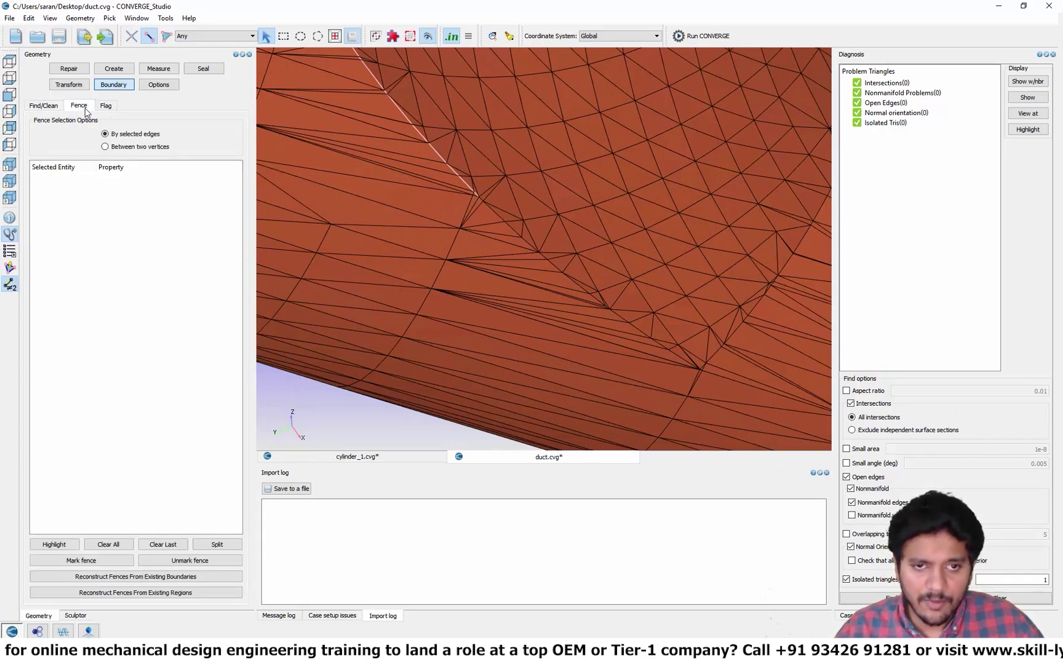
pyautogui.click(105, 147)
pyautogui.scroll(5, 440, 302)
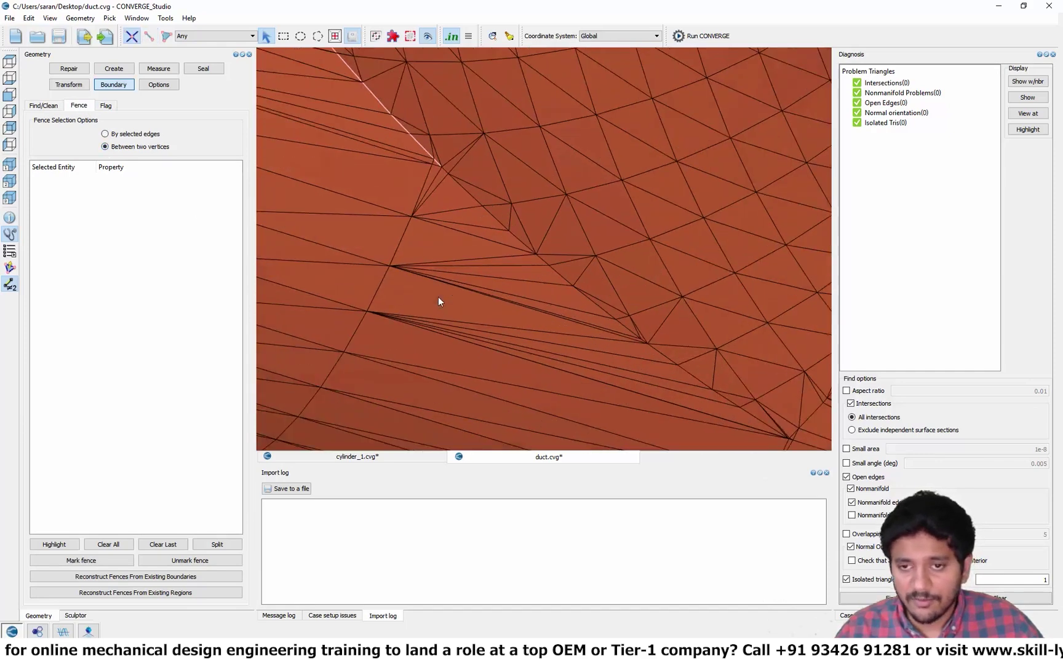
pyautogui.click(424, 153)
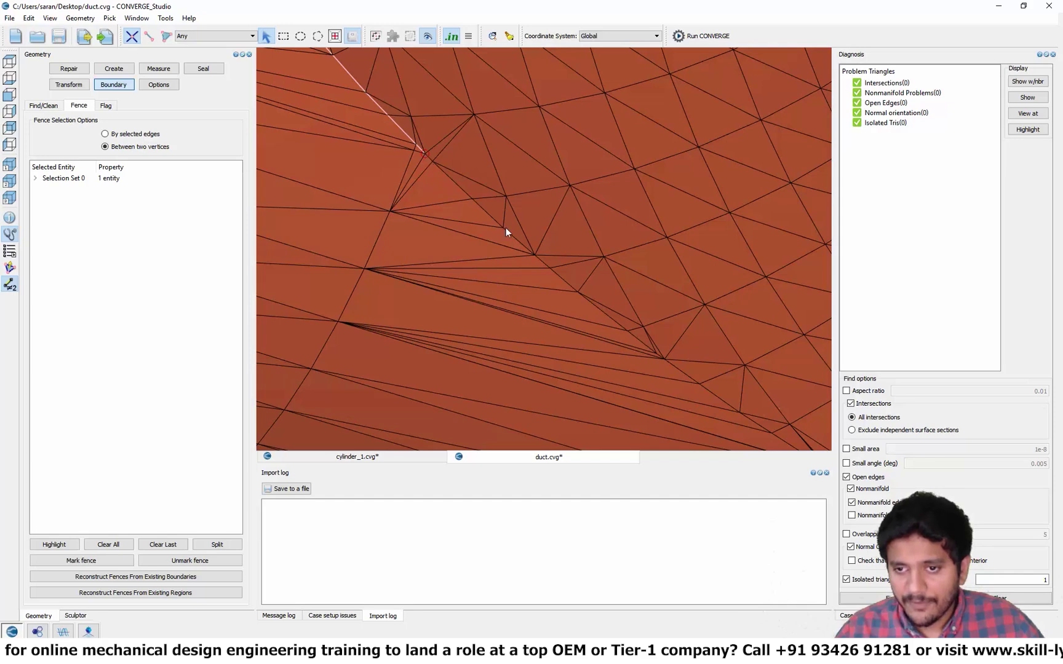
# Step: Pick the vertex at the tip of the V-shaped junction and mark the fence from the found fence's end to it
pyautogui.moveTo(551, 270); pyautogui.dragTo(594, 277)
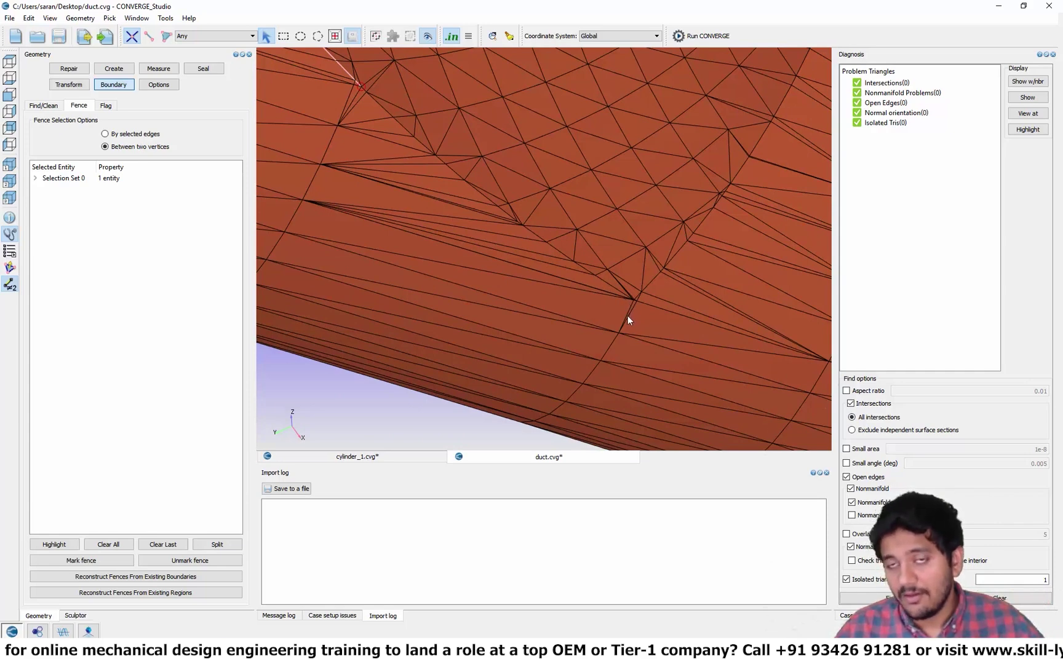
pyautogui.scroll(5, 626, 317)
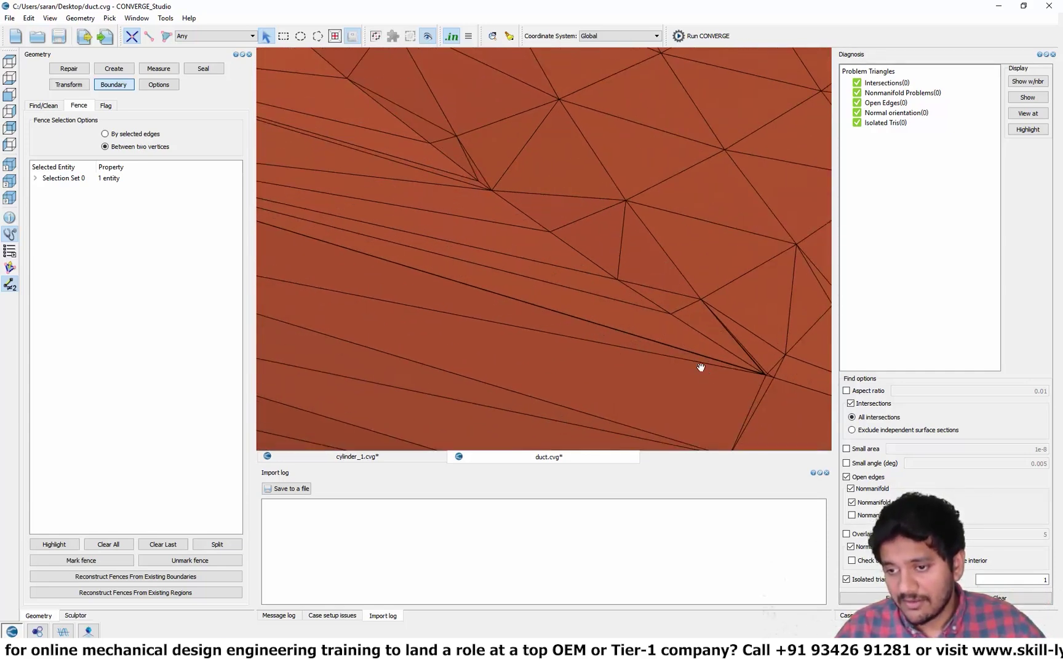
pyautogui.moveTo(701, 367); pyautogui.dragTo(647, 278, button='middle')
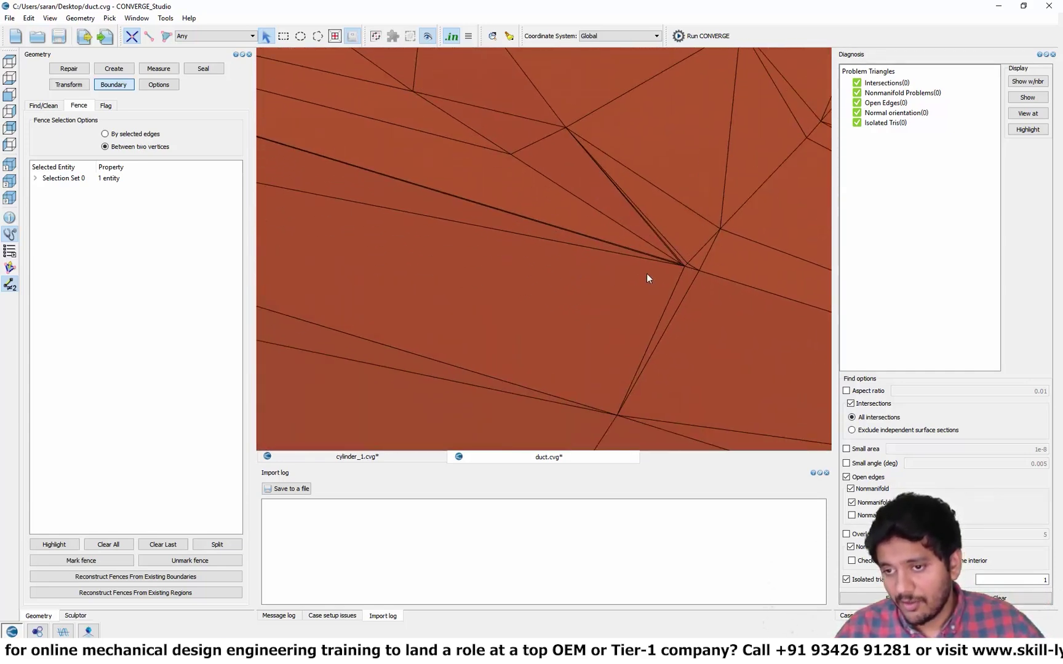
pyautogui.click(683, 267)
pyautogui.scroll(-6, 615, 338)
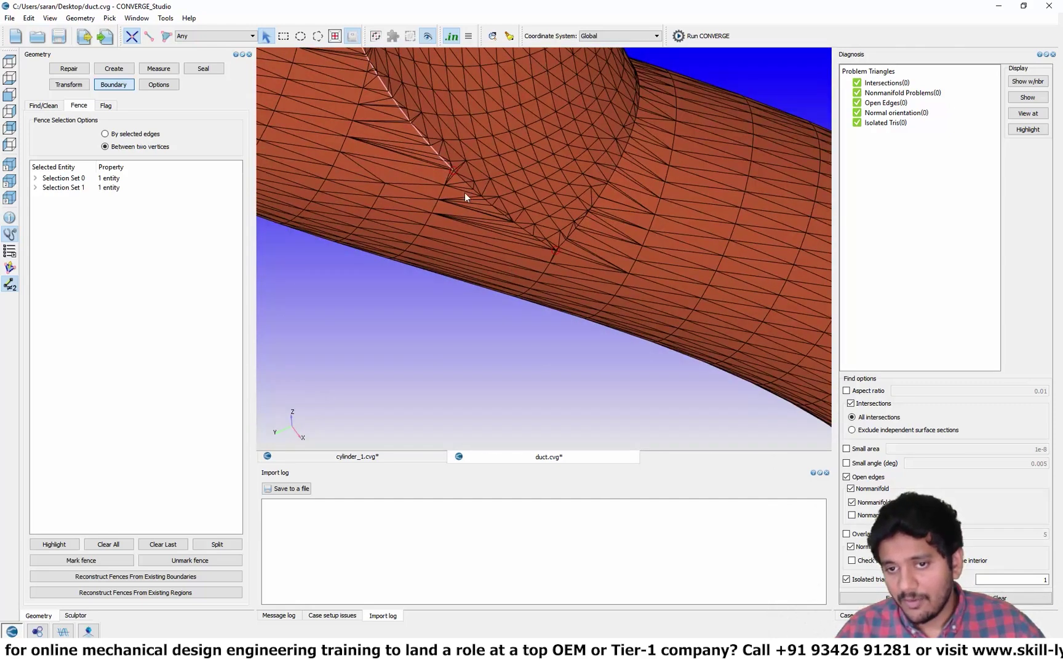
pyautogui.scroll(2, 464, 197)
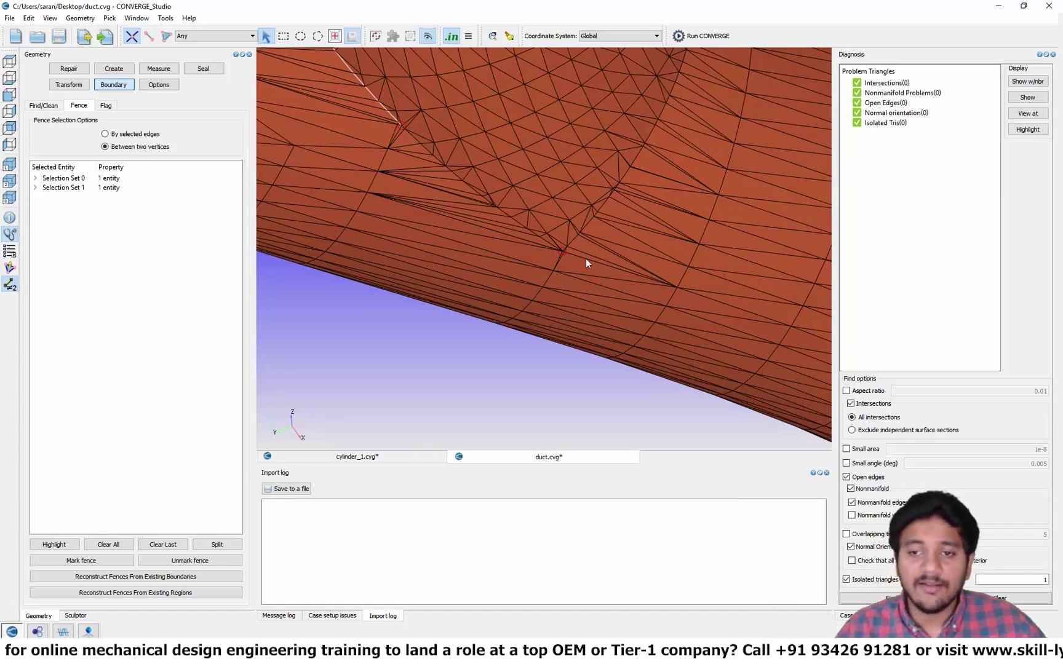
pyautogui.scroll(3, 541, 222)
pyautogui.moveTo(478, 186); pyautogui.dragTo(635, 274, button='middle')
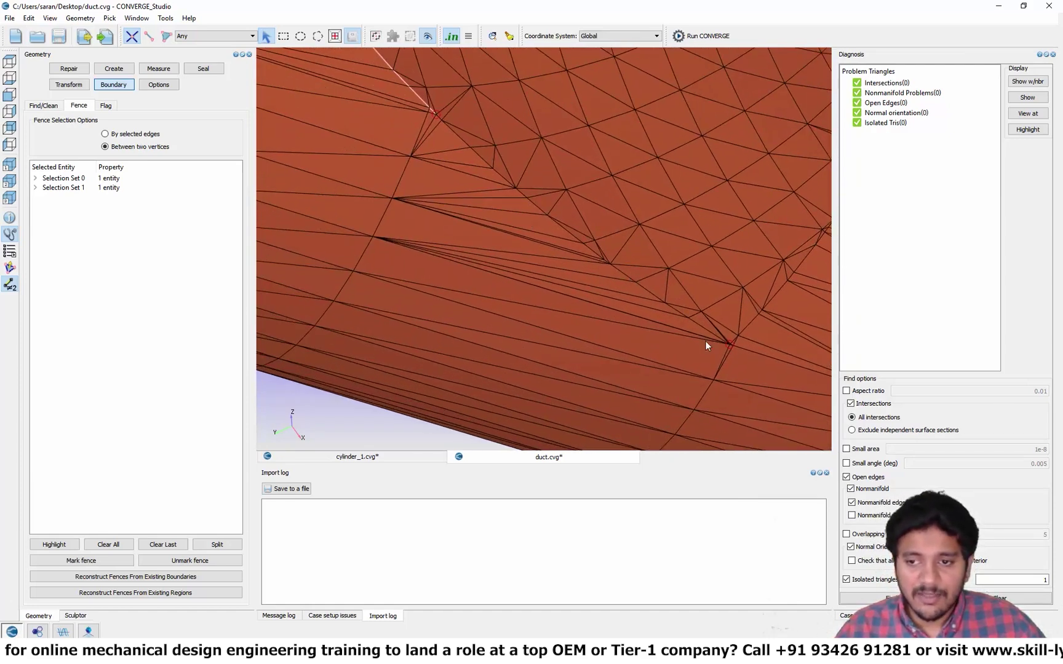
pyautogui.click(93, 563)
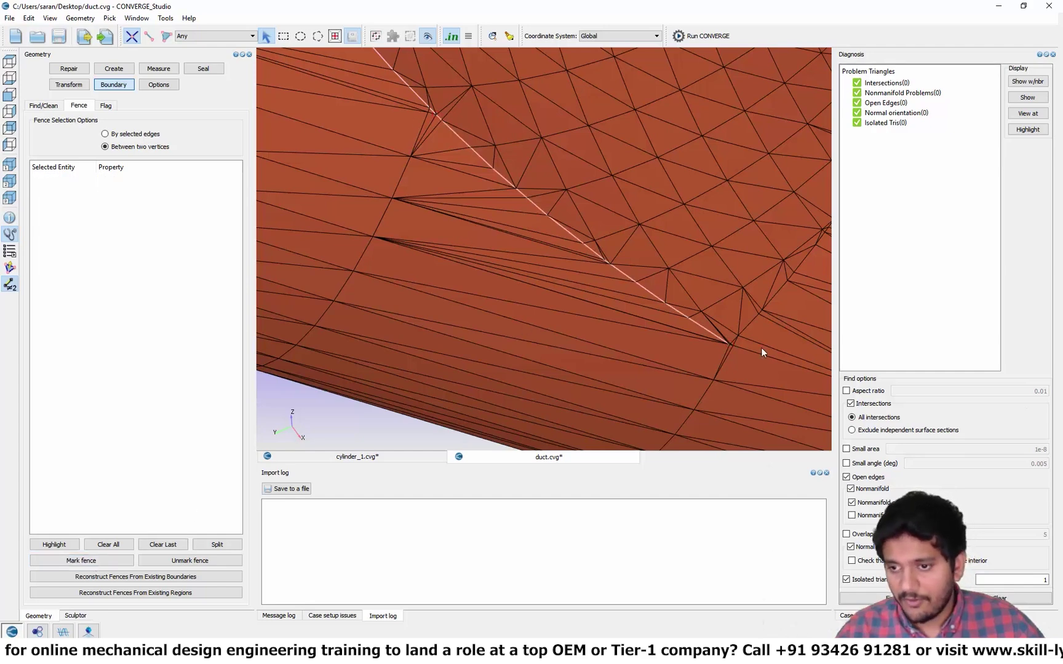
# Step: Pick the tip vertex of the V-shaped junction, at the end of the marked fence, as the start of another fence
pyautogui.moveTo(740, 348); pyautogui.dragTo(594, 323, button='middle')
pyautogui.scroll(3, 595, 322)
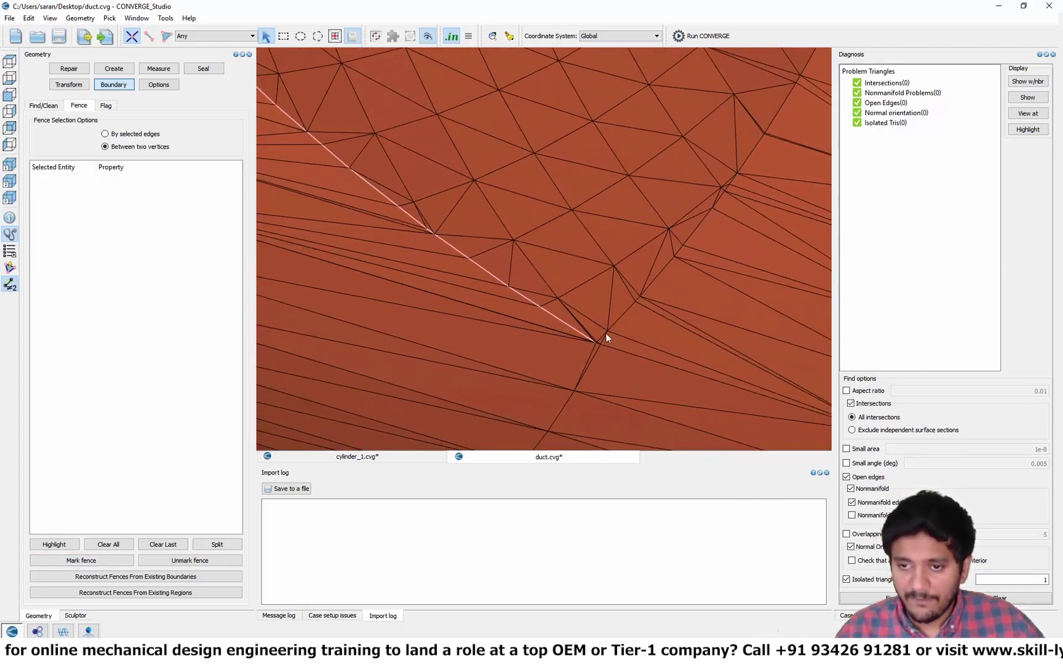
pyautogui.scroll(4, 595, 344)
pyautogui.moveTo(644, 414); pyautogui.dragTo(576, 294, button='middle')
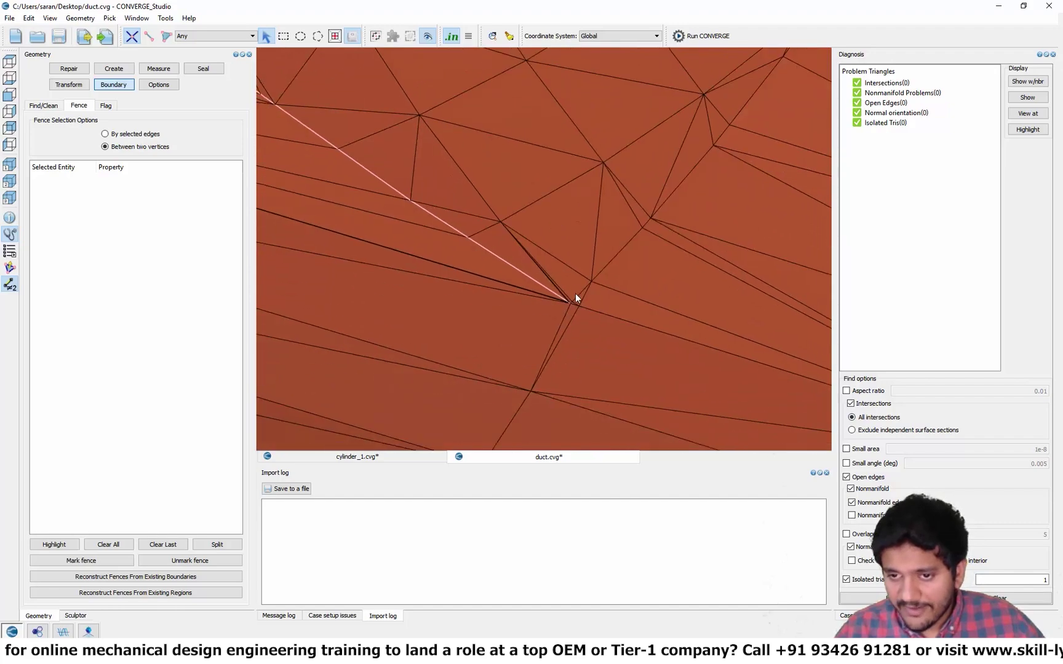
pyautogui.scroll(4, 576, 295)
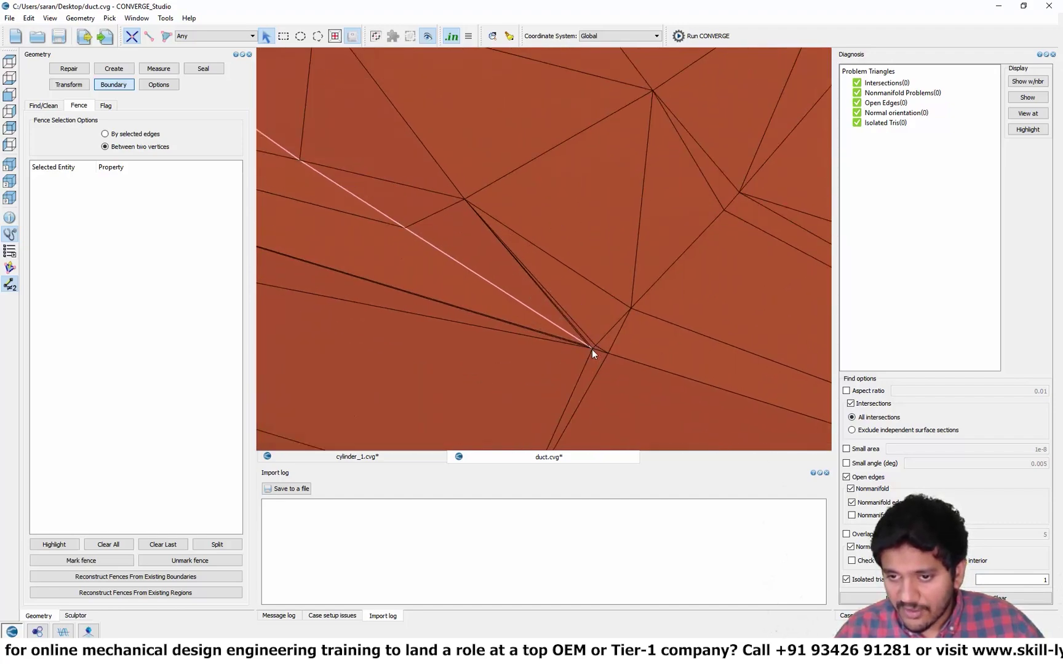
pyautogui.click(592, 350)
# Step: Pick the matching tip vertex of the junction on the opposite side of the duct as the fence's end point
pyautogui.scroll(-9, 597, 355)
pyautogui.moveTo(619, 281); pyautogui.dragTo(594, 308, button='right')
pyautogui.scroll(-10, 597, 304)
pyautogui.moveTo(629, 242); pyautogui.dragTo(501, 236, button='right')
pyautogui.scroll(10, 538, 275)
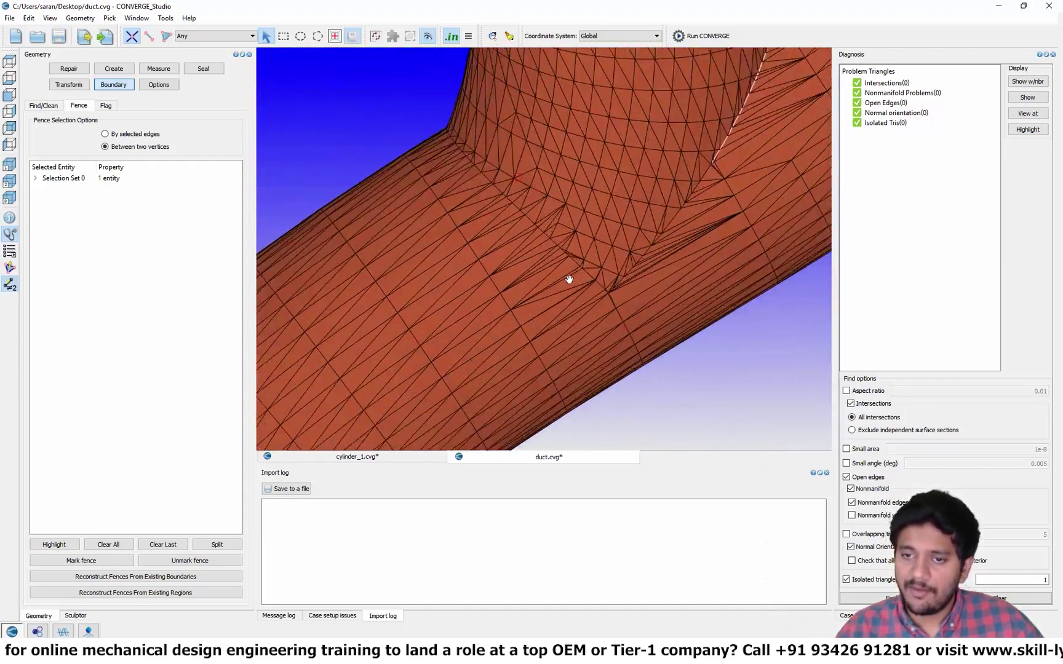
pyautogui.moveTo(585, 307); pyautogui.dragTo(506, 246, button='middle')
pyautogui.scroll(8, 645, 286)
pyautogui.moveTo(646, 286); pyautogui.dragTo(368, 215, button='middle')
pyautogui.scroll(6, 463, 323)
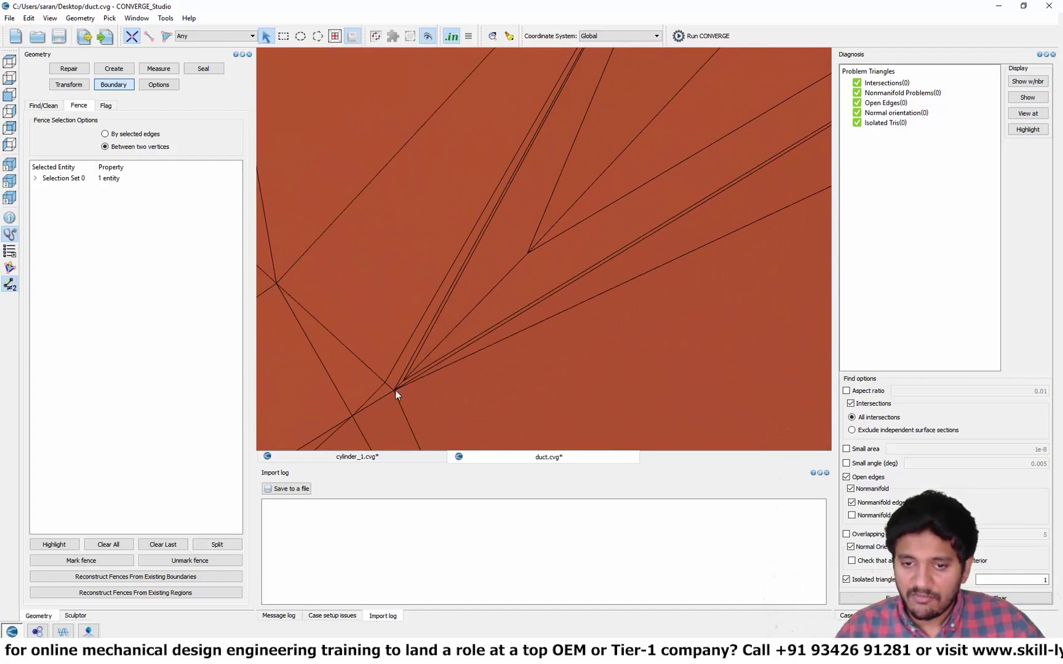
pyautogui.click(396, 392)
# Step: Mark a fence between the two tip vertices picked on opposite sides of the junction
pyautogui.scroll(-10, 394, 392)
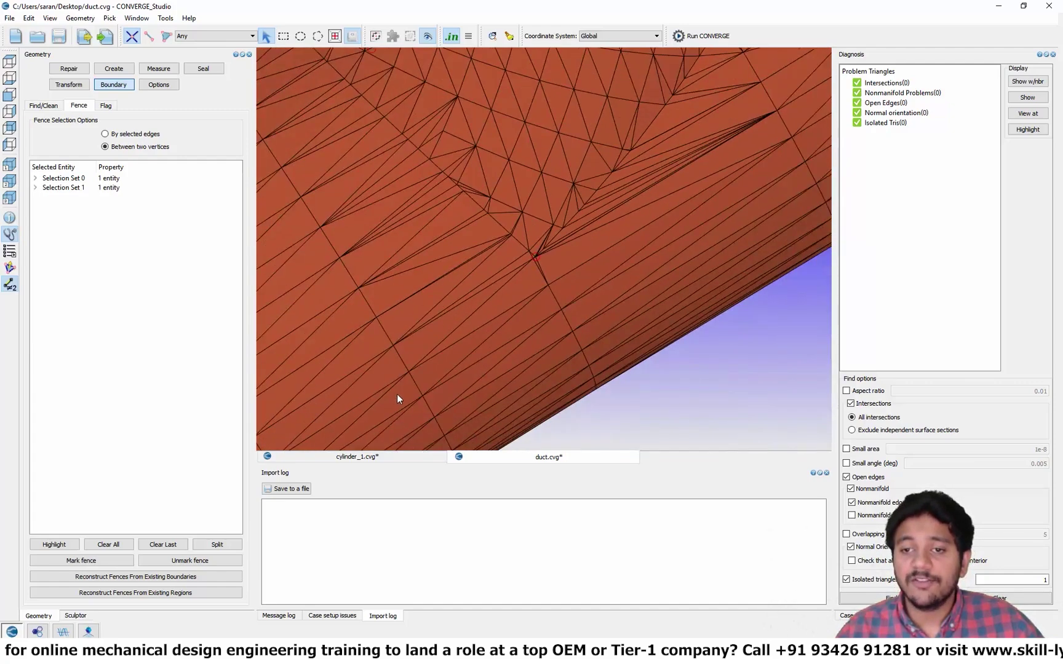
pyautogui.moveTo(519, 181); pyautogui.dragTo(564, 211)
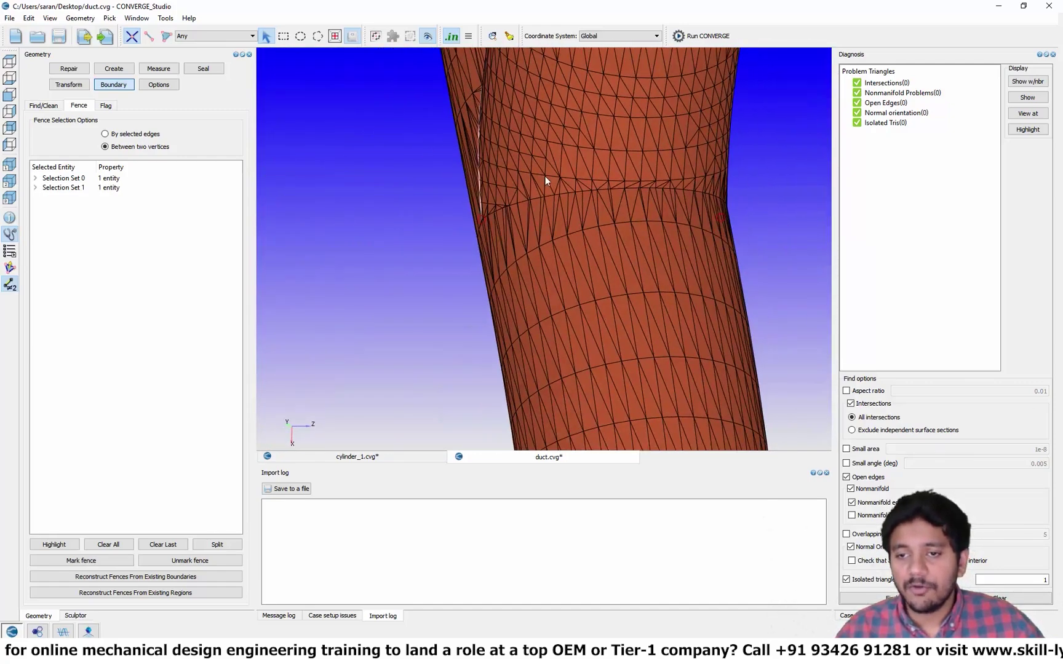
pyautogui.scroll(5, 545, 178)
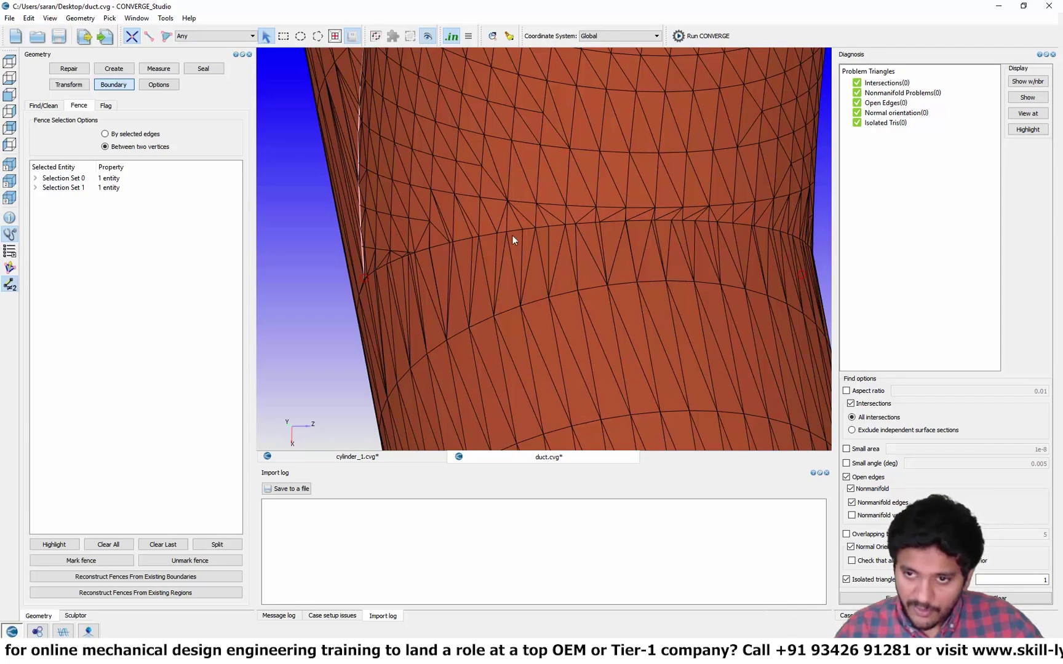
pyautogui.click(89, 561)
pyautogui.scroll(-3, 499, 233)
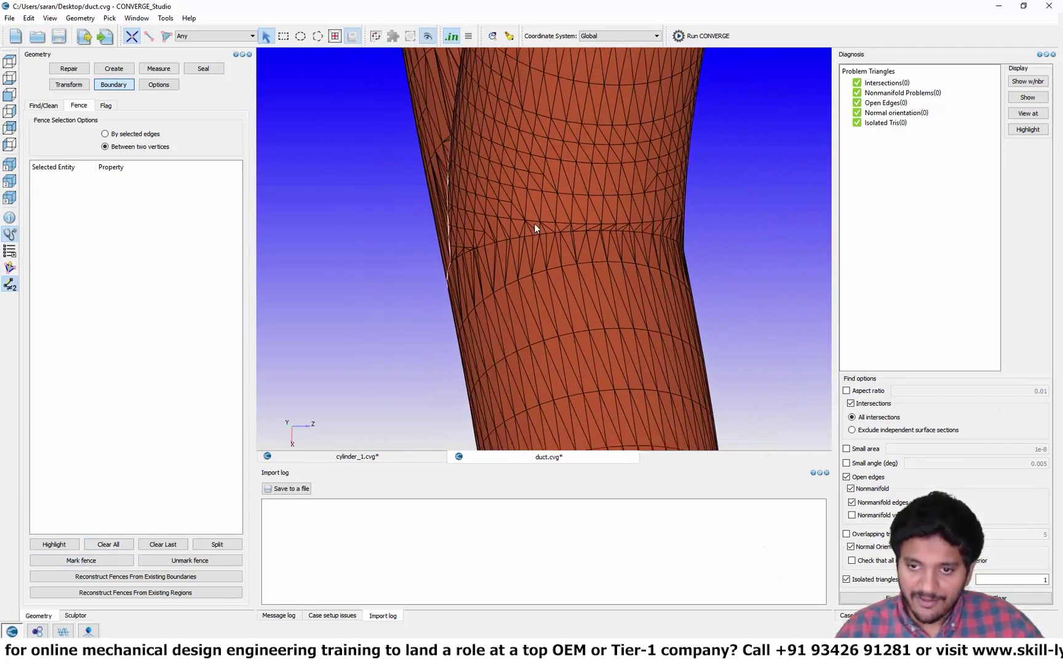
# Step: Return to the first side of the junction and pick its tip vertex as the start of a fence along the unmarked seam
pyautogui.moveTo(456, 245); pyautogui.dragTo(560, 210)
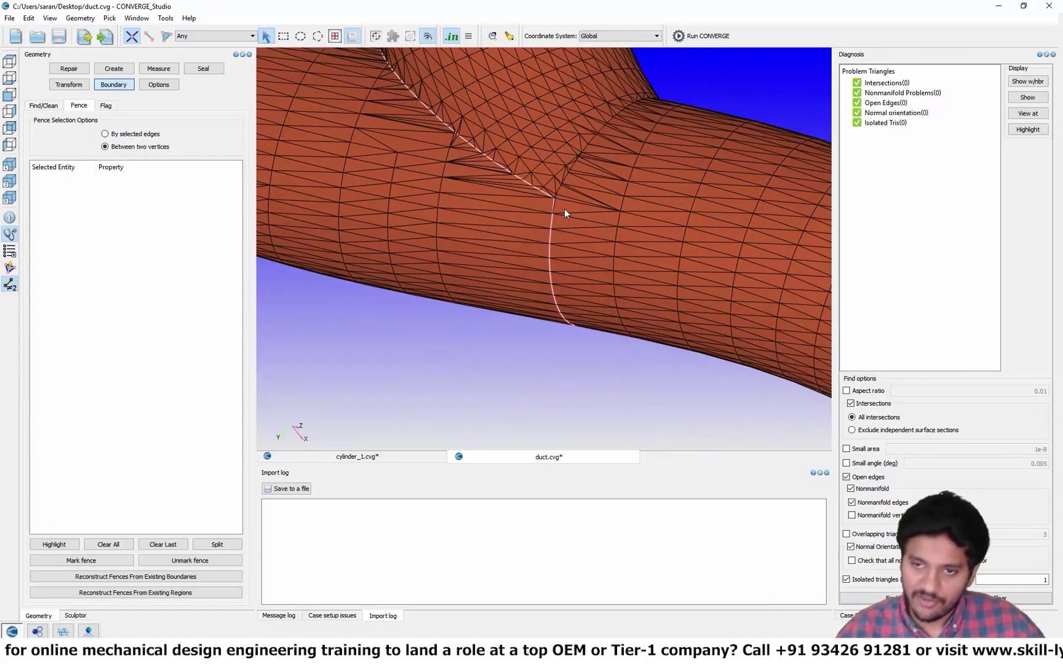
pyautogui.scroll(3, 564, 209)
pyautogui.moveTo(702, 126); pyautogui.dragTo(636, 271, button='middle')
pyautogui.scroll(3, 636, 270)
pyautogui.moveTo(611, 309); pyautogui.dragTo(586, 343, button='middle')
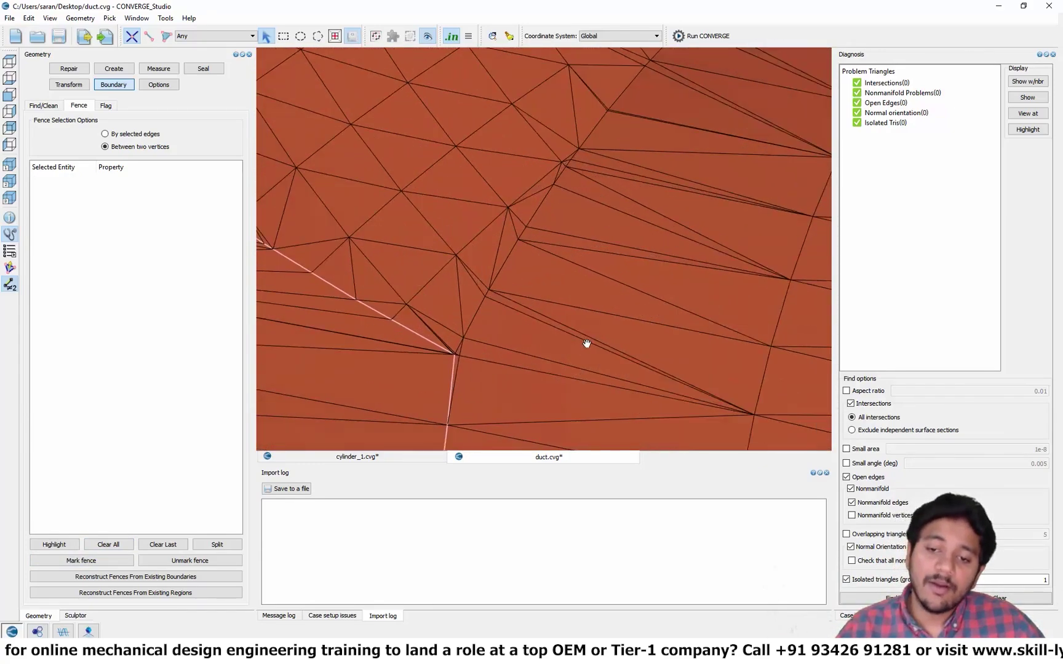
pyautogui.scroll(5, 569, 278)
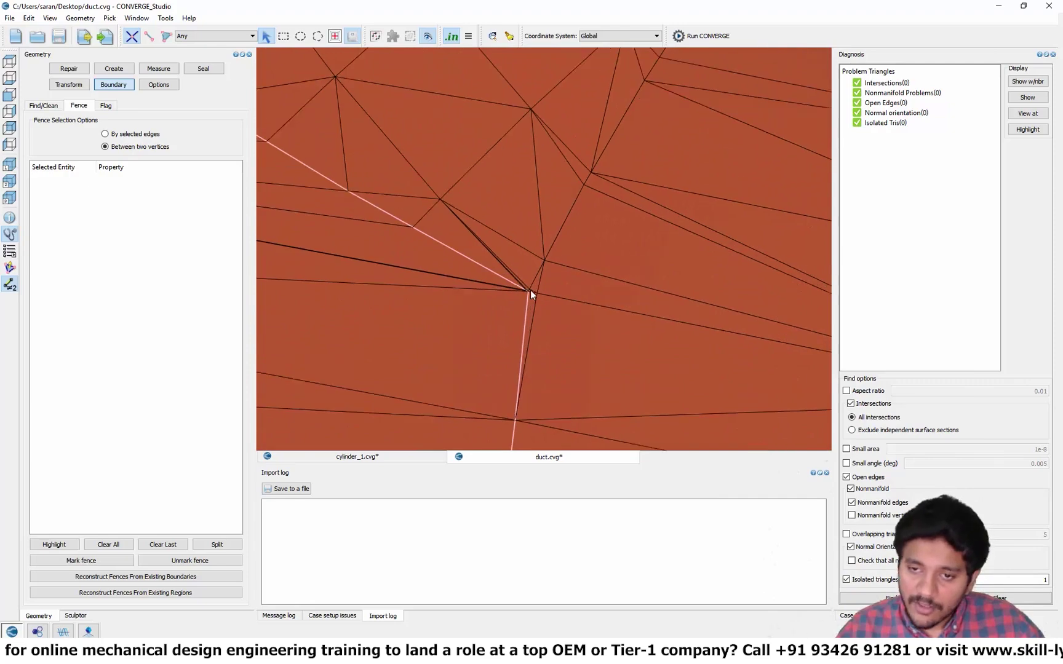
pyautogui.scroll(2, 531, 289)
pyautogui.click(520, 317)
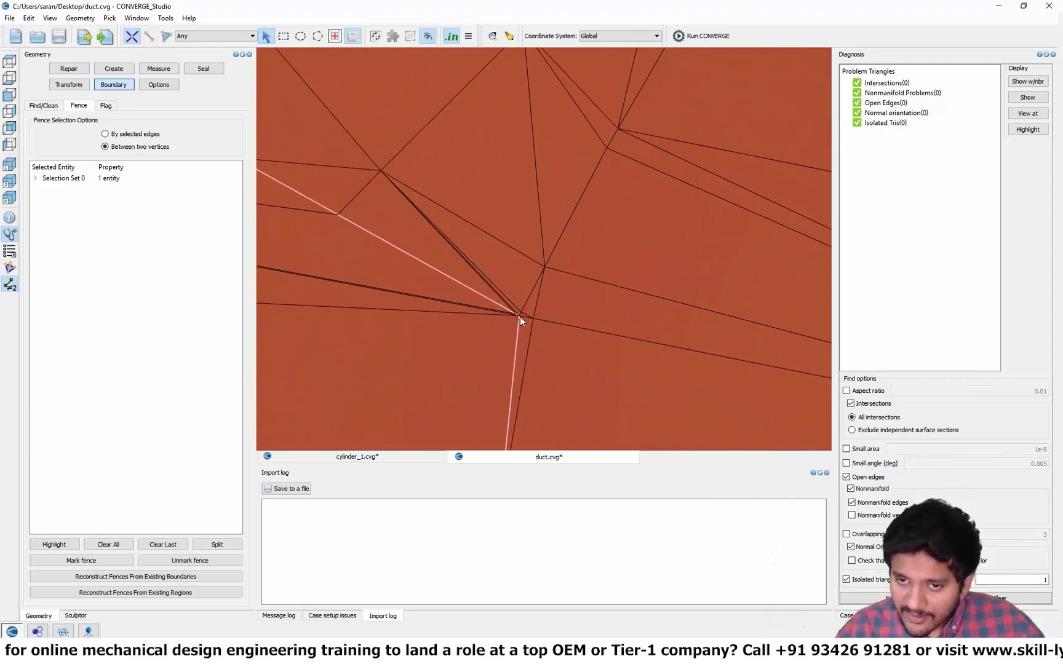
# Step: Pick a vertex partway along the unmarked junction seam and mark the fence from the tip vertex to it
pyautogui.scroll(-3, 523, 317)
pyautogui.moveTo(524, 318); pyautogui.dragTo(681, 125, button='middle')
pyautogui.scroll(3, 677, 129)
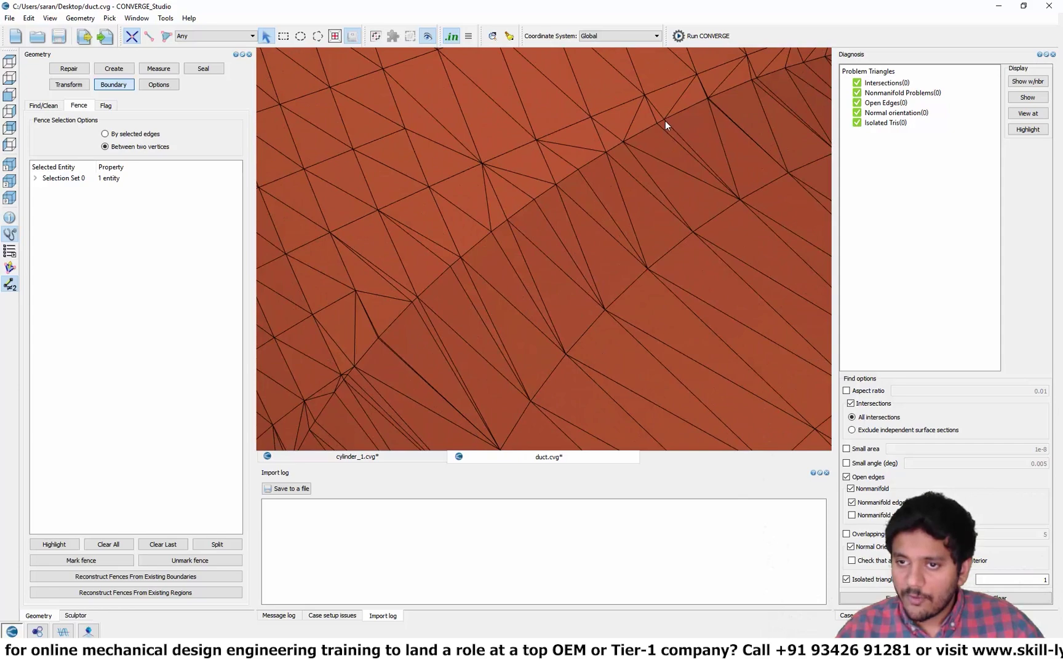
pyautogui.click(666, 122)
pyautogui.scroll(-5, 662, 144)
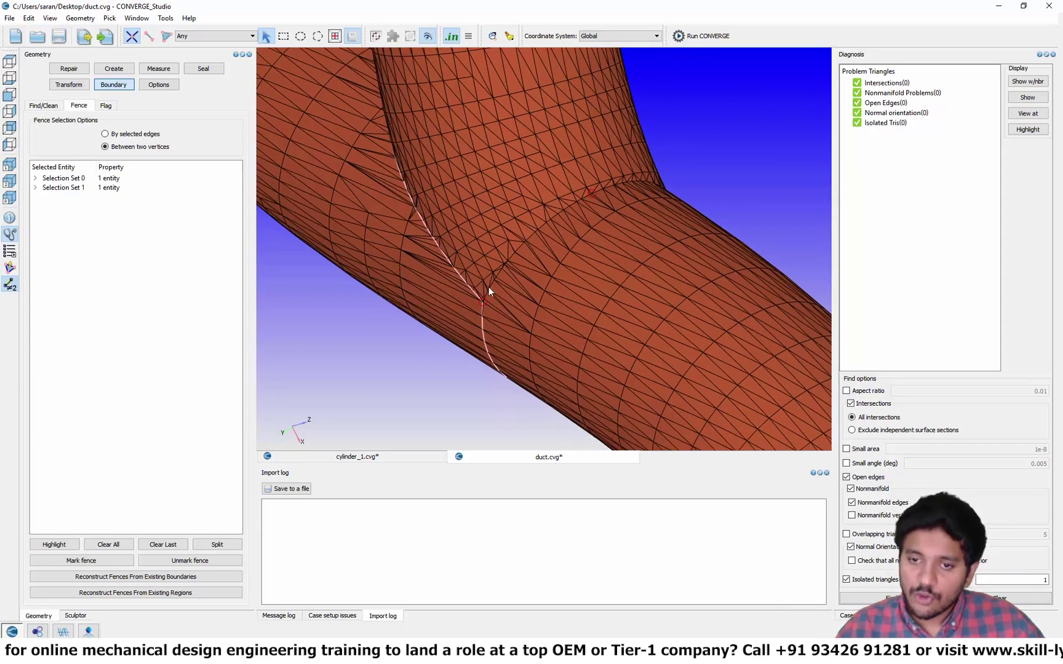
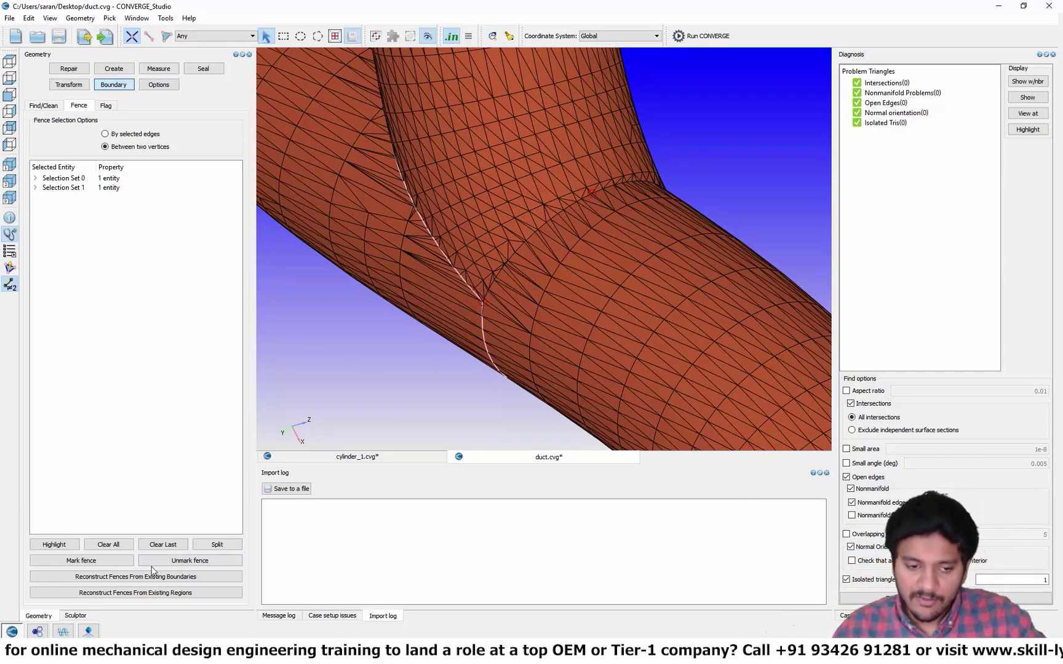
pyautogui.click(68, 560)
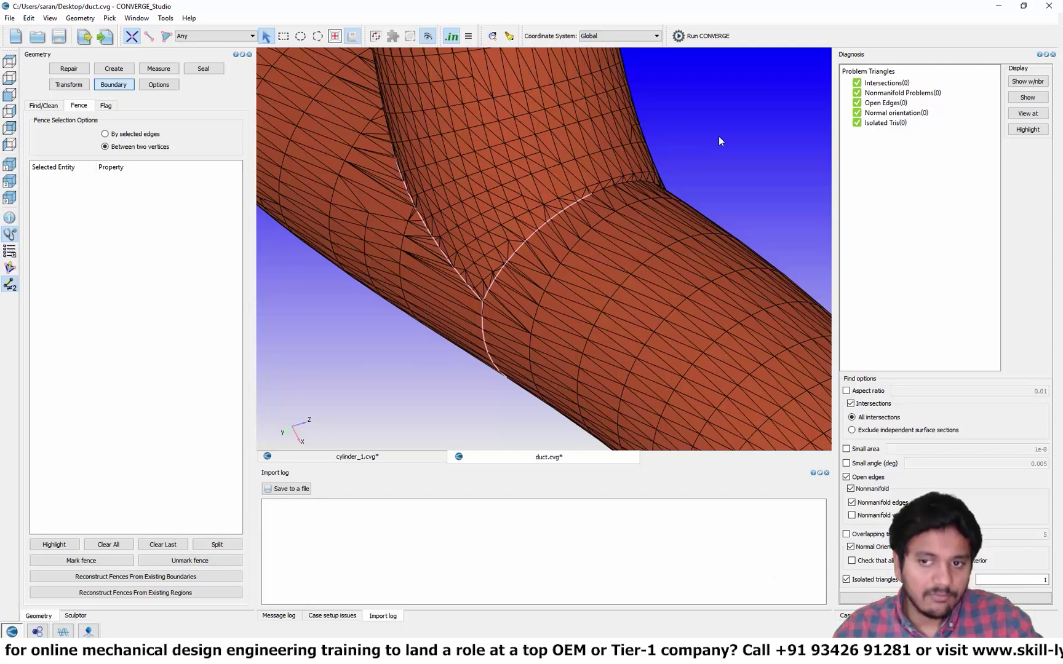
pyautogui.scroll(10, 651, 164)
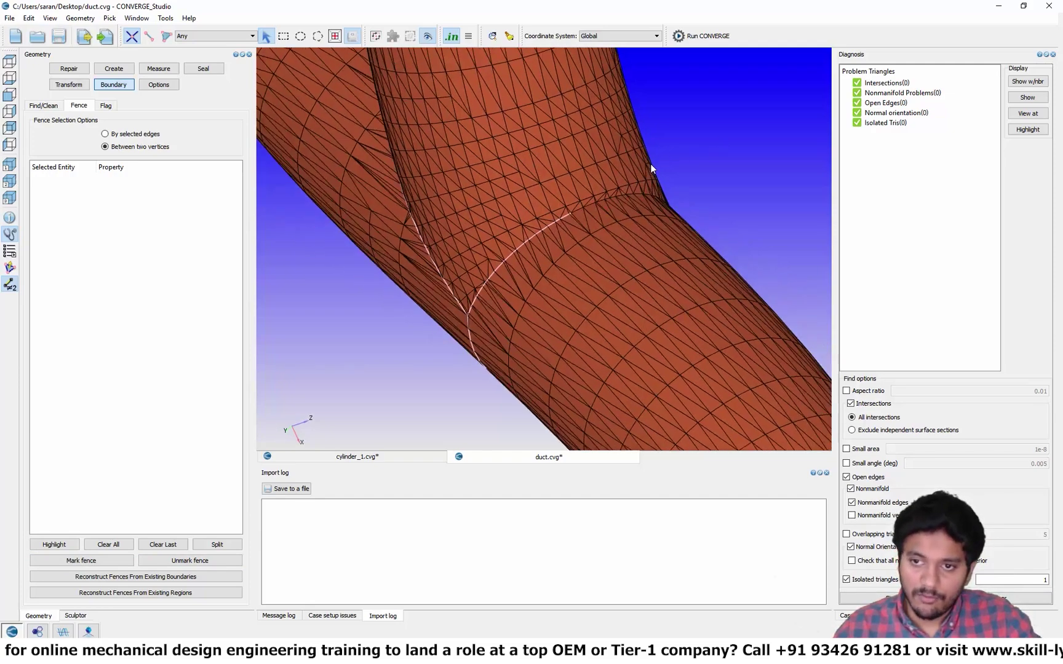
# Step: Mark a fence across the duct from the end vertex of the existing junction fence to the matching fence end on the opposite side
pyautogui.click(607, 176)
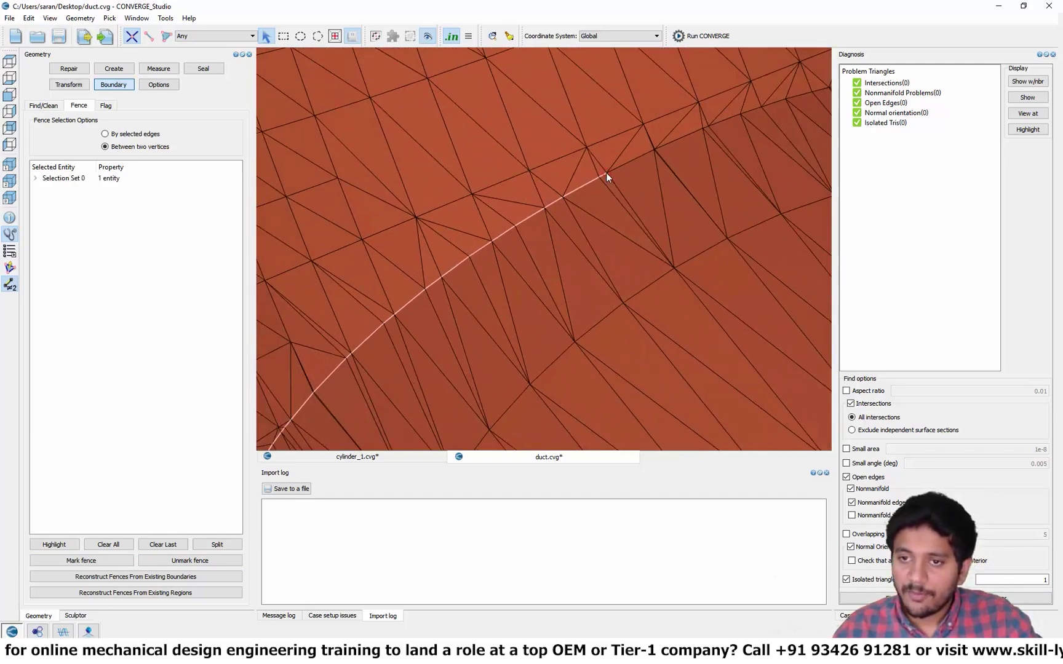
pyautogui.scroll(-10, 674, 184)
pyautogui.scroll(10, 627, 201)
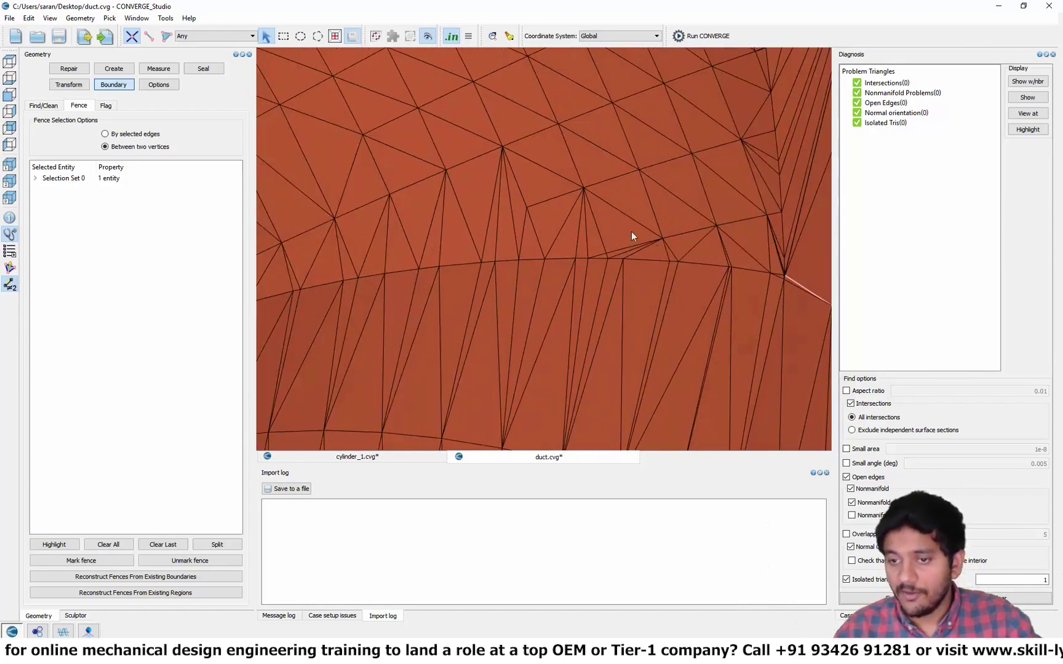
pyautogui.moveTo(644, 264); pyautogui.dragTo(527, 261, button='middle')
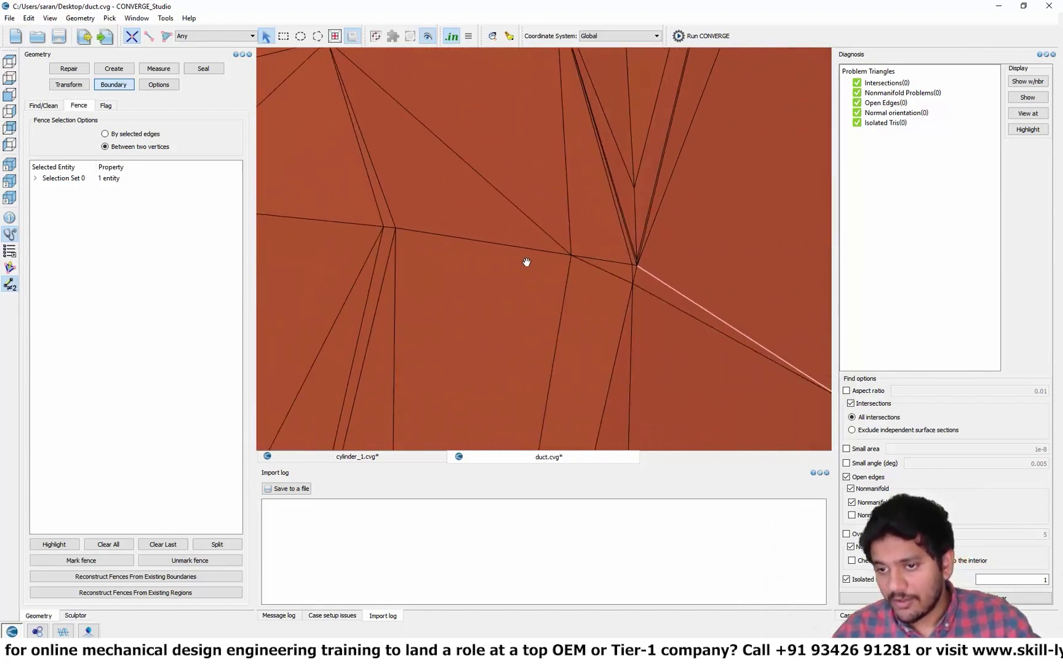
pyautogui.scroll(5, 526, 261)
pyautogui.moveTo(756, 286); pyautogui.dragTo(532, 249, button='middle')
pyautogui.scroll(3, 531, 250)
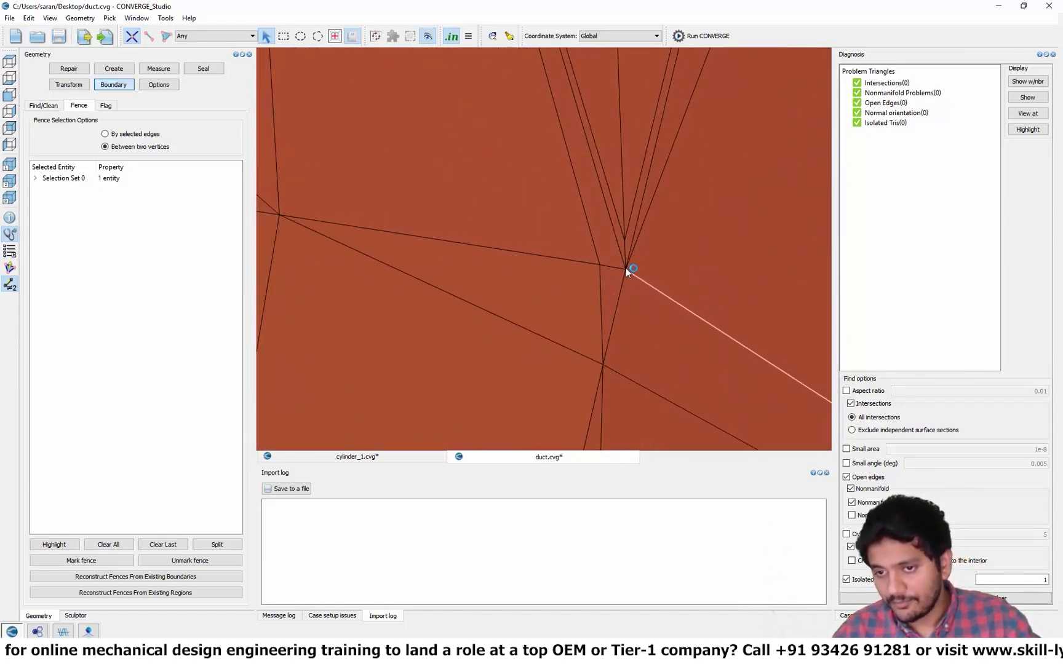
pyautogui.click(627, 271)
pyautogui.scroll(-8, 545, 278)
pyautogui.moveTo(527, 278)
pyautogui.mouseDown(button='middle')
pyautogui.moveTo(572, 270)
pyautogui.moveTo(554, 320)
pyautogui.mouseUp(button='middle')
pyautogui.click(80, 560)
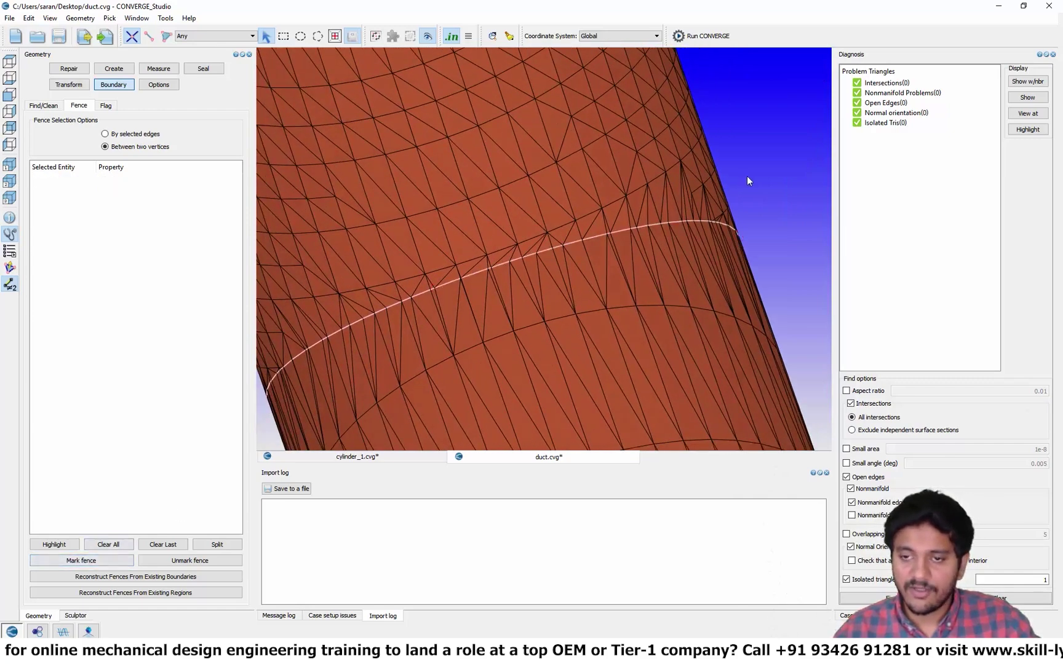
# Step: Add a new boundary with ID 7 named Boundary 7 to the duct's boundary list
pyautogui.scroll(-9, 747, 177)
pyautogui.moveTo(681, 200); pyautogui.dragTo(634, 221, button='middle')
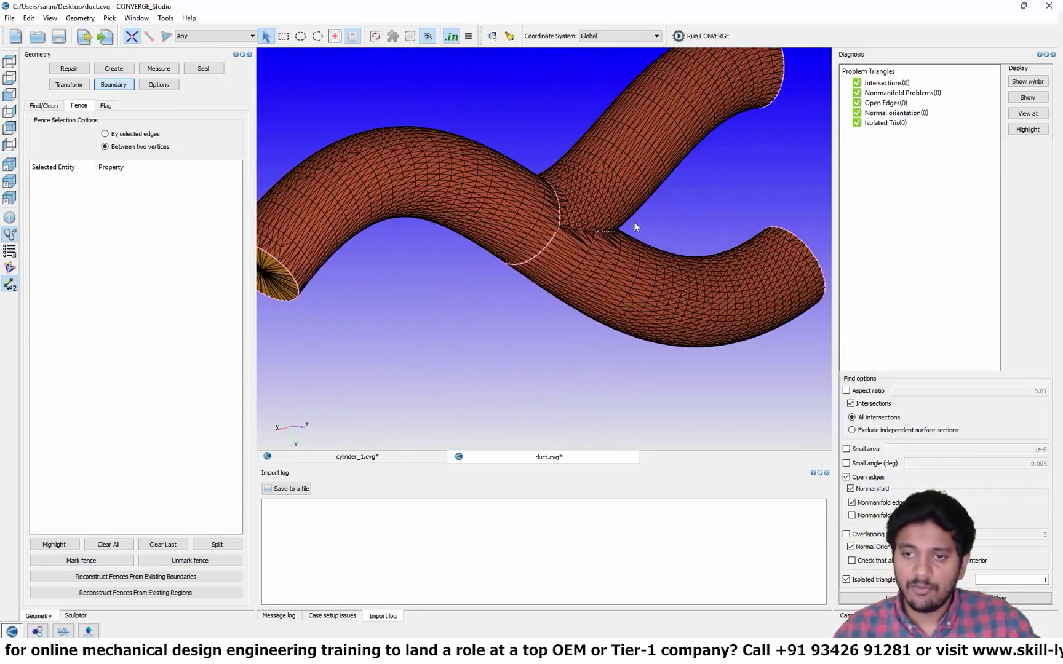
pyautogui.scroll(-5, 634, 223)
pyautogui.moveTo(577, 123); pyautogui.dragTo(526, 100, button='middle')
pyautogui.scroll(4, 620, 274)
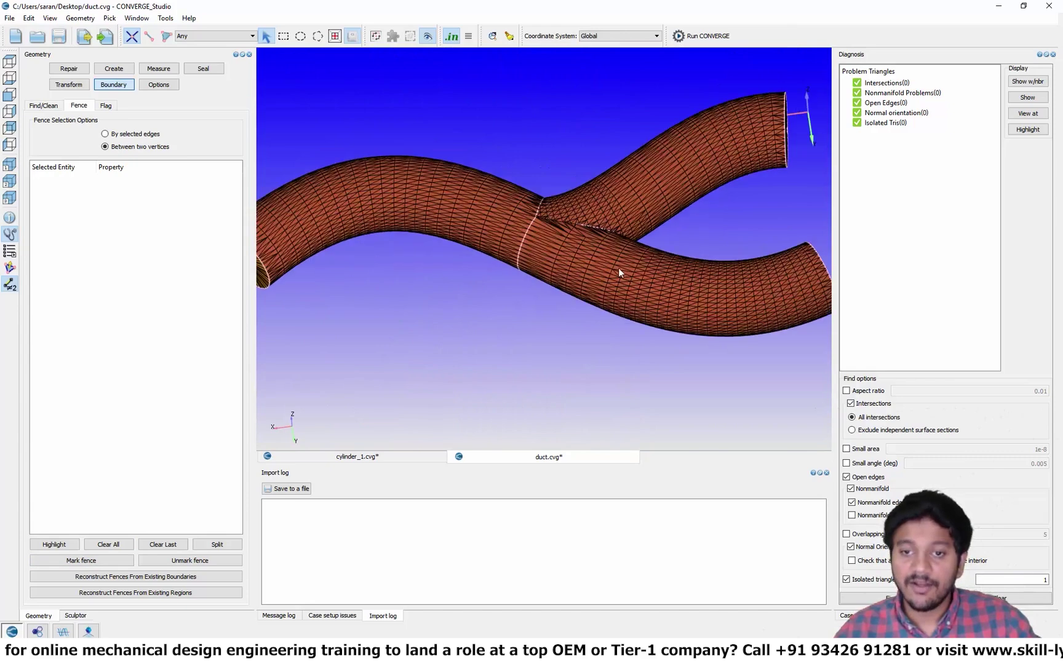
pyautogui.click(106, 106)
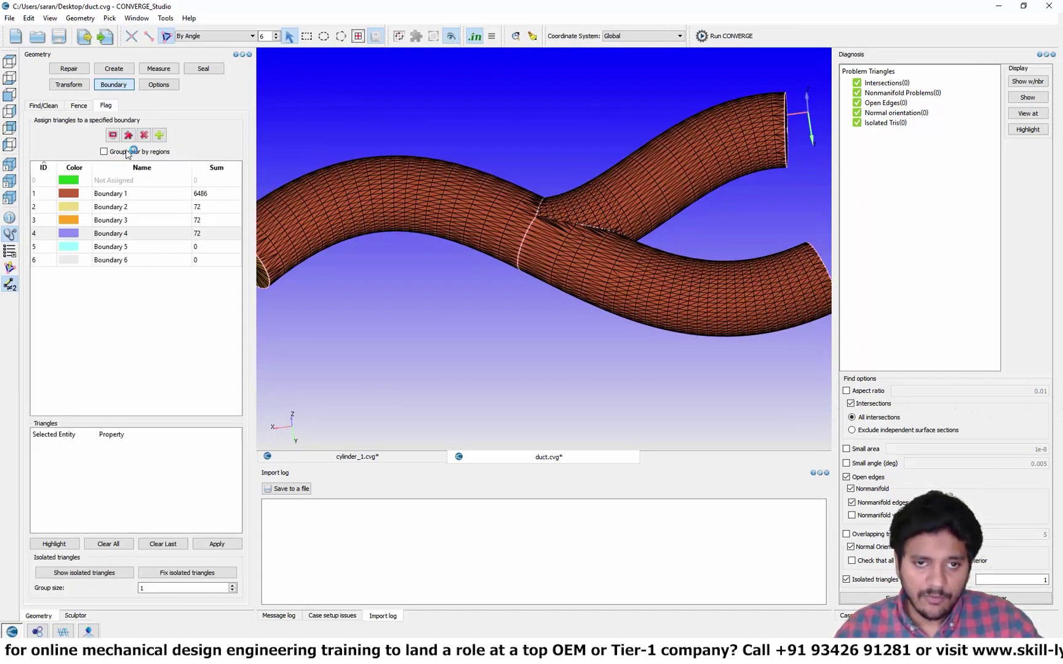
pyautogui.click(159, 135)
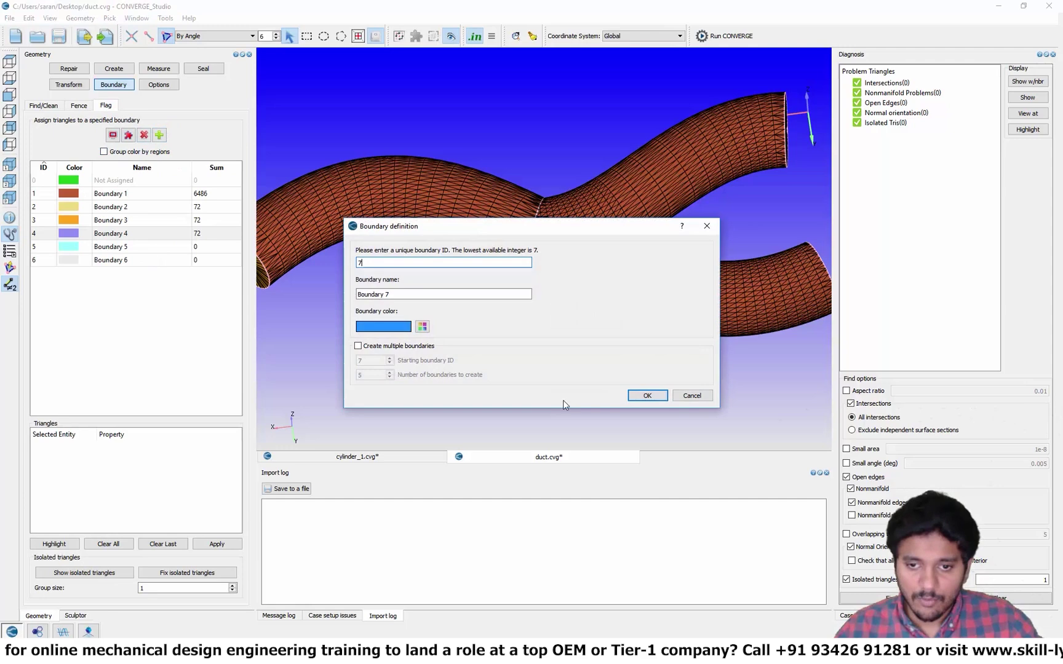
pyautogui.click(642, 396)
# Step: Assign the undivided duct section before the junction to Boundary 5 using By Boundary Fence selection, and make Boundary 6 the target
pyautogui.click(158, 248)
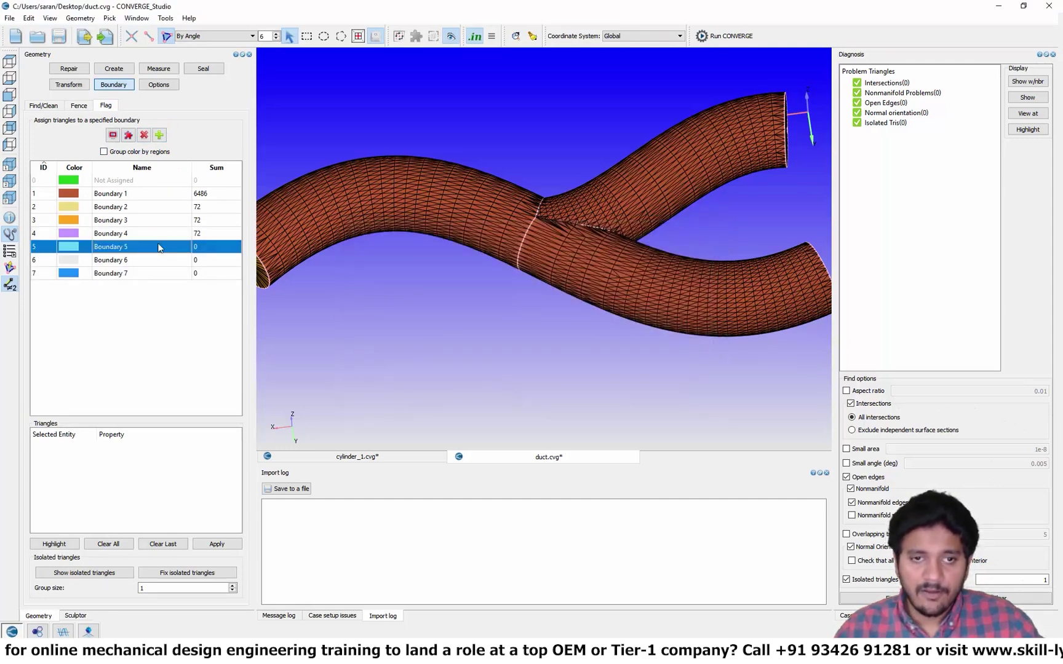
pyautogui.click(206, 37)
pyautogui.click(219, 74)
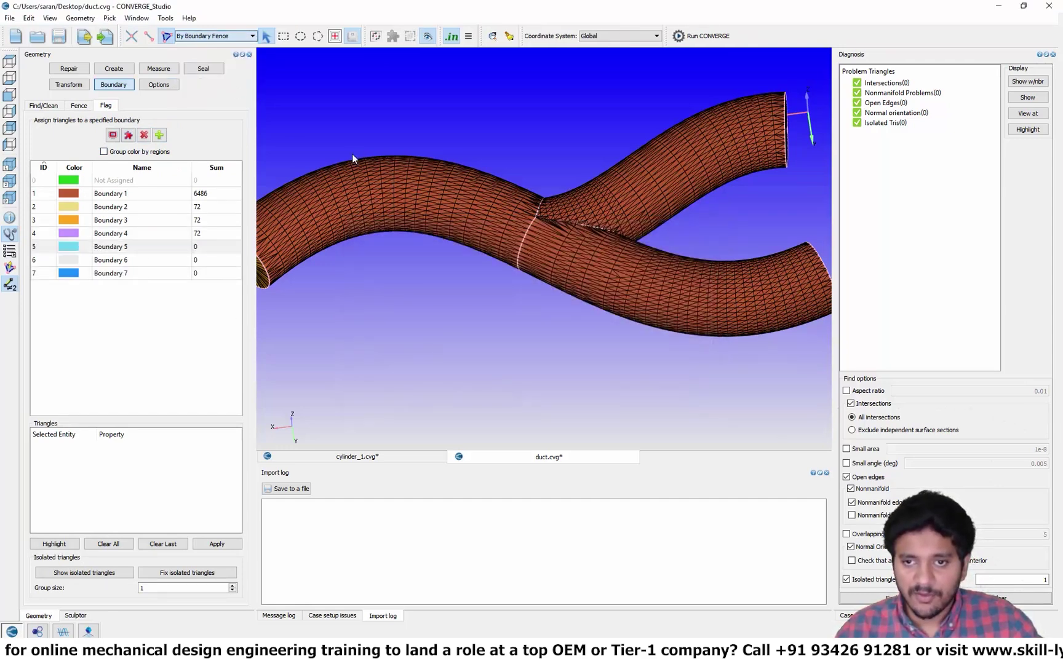
pyautogui.click(381, 181)
pyautogui.click(216, 544)
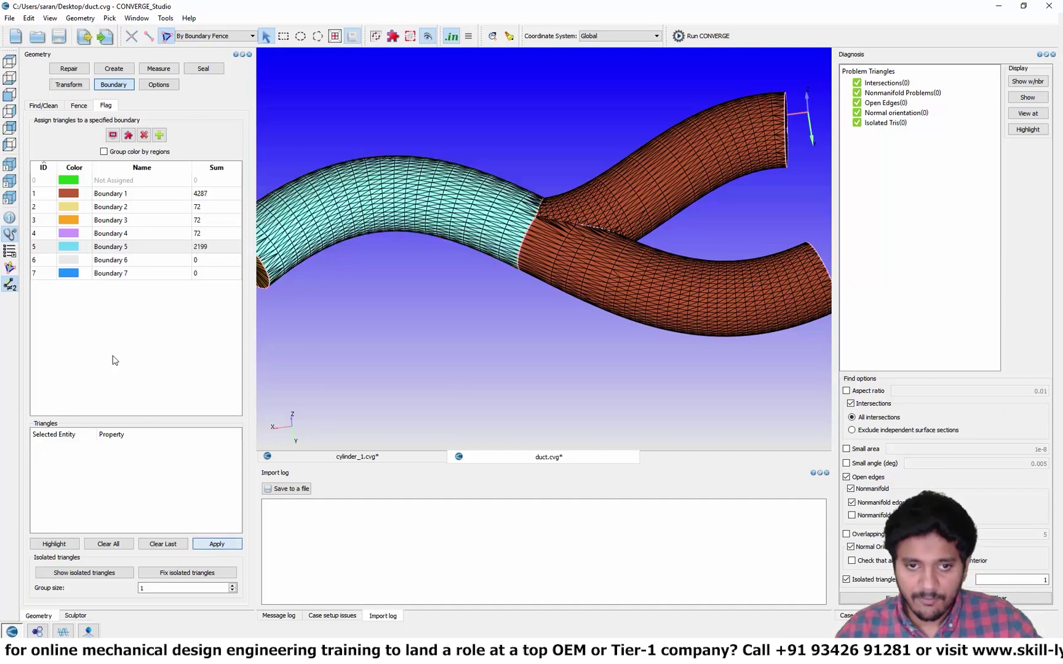
pyautogui.click(128, 263)
pyautogui.click(577, 252)
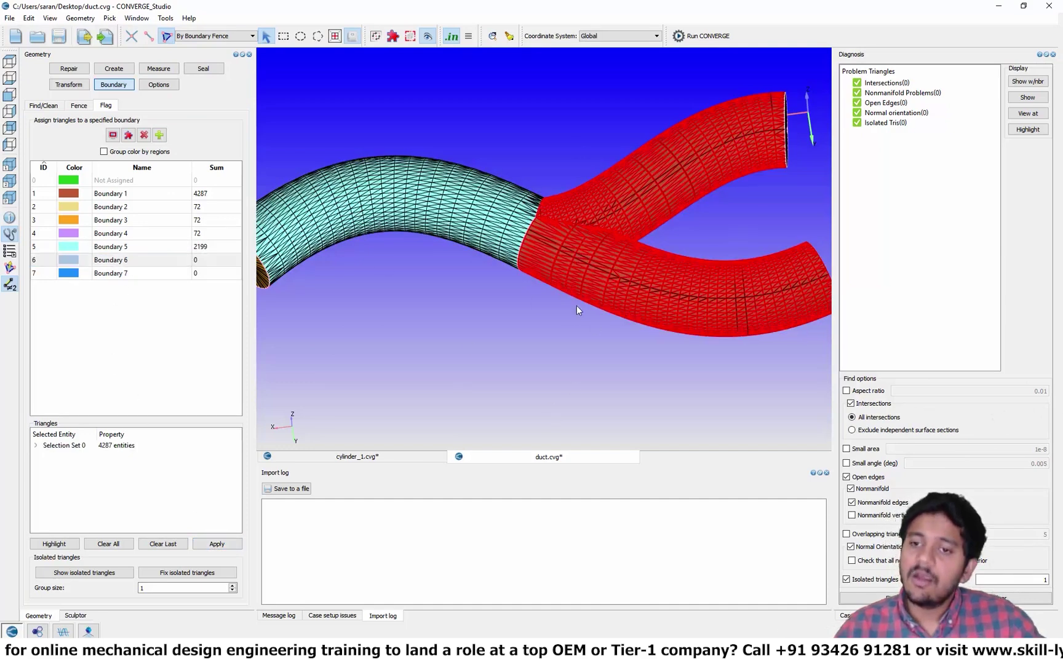
pyautogui.scroll(3, 695, 292)
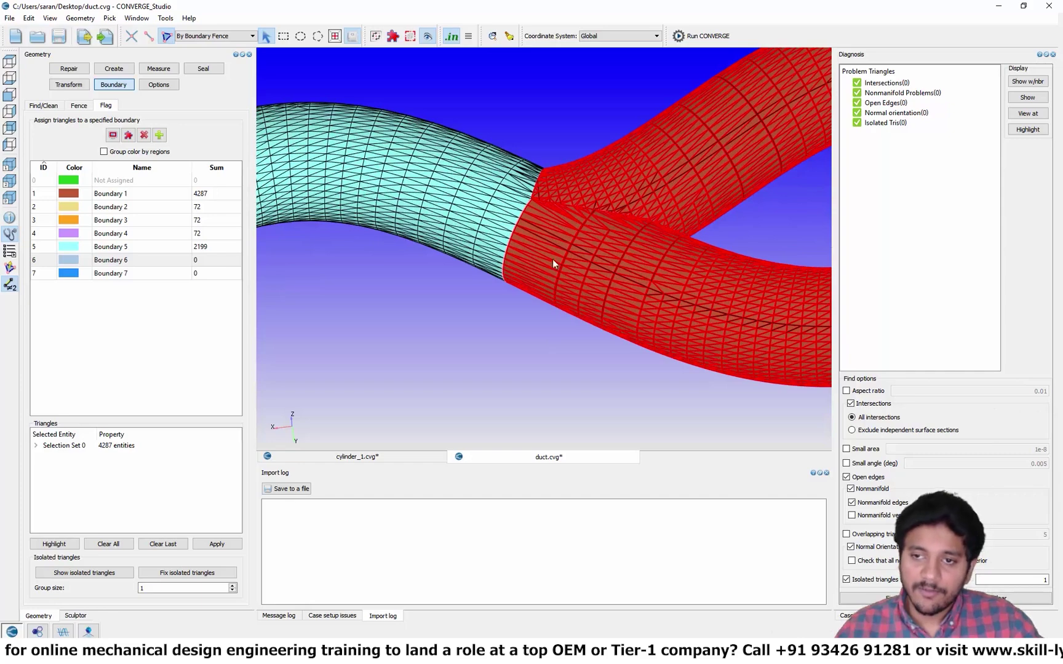
pyautogui.scroll(-3, 602, 284)
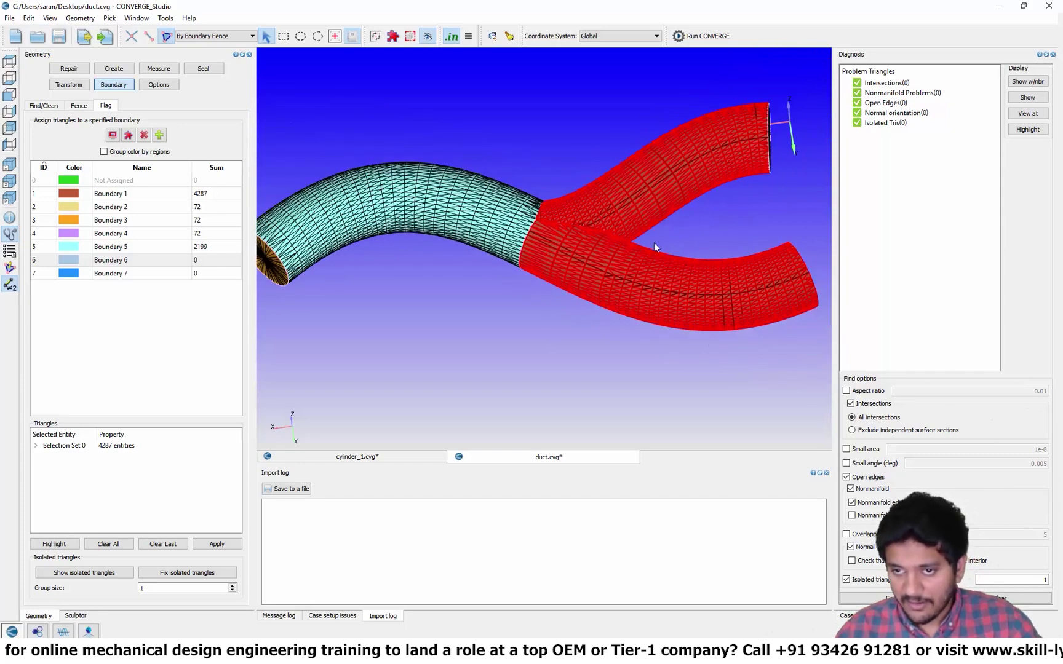
pyautogui.click(688, 269)
# Step: Pick the vertex where the unfenced seam between the branches meets the Boundary 5 edge as the new fence's start
pyautogui.scroll(6, 647, 236)
pyautogui.scroll(-2, 642, 206)
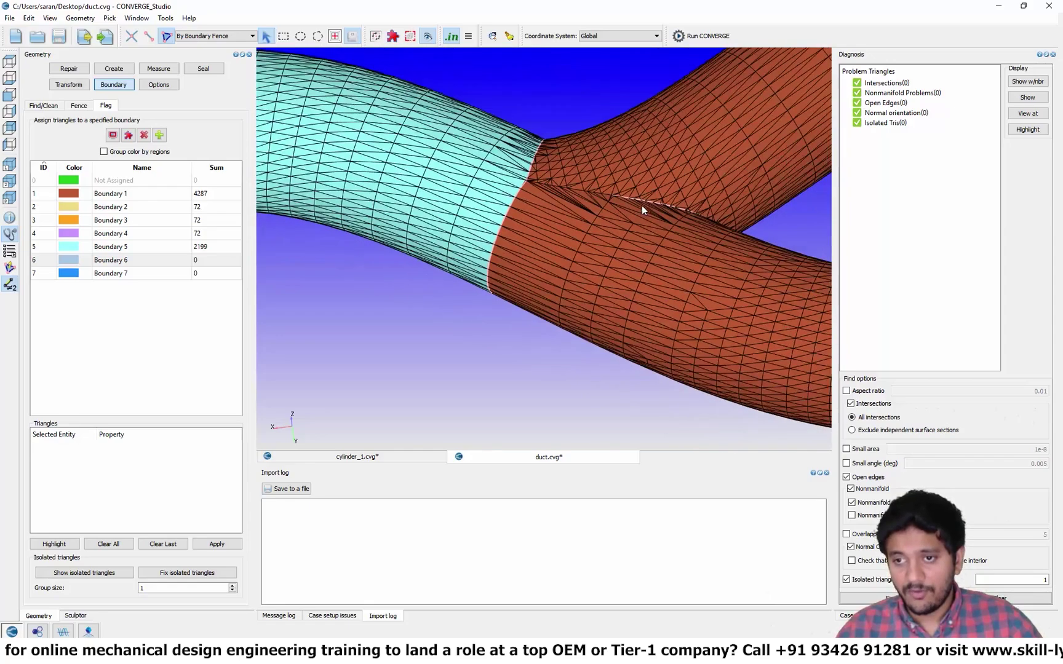
pyautogui.moveTo(643, 205); pyautogui.dragTo(484, 171, button='middle')
pyautogui.scroll(3, 587, 222)
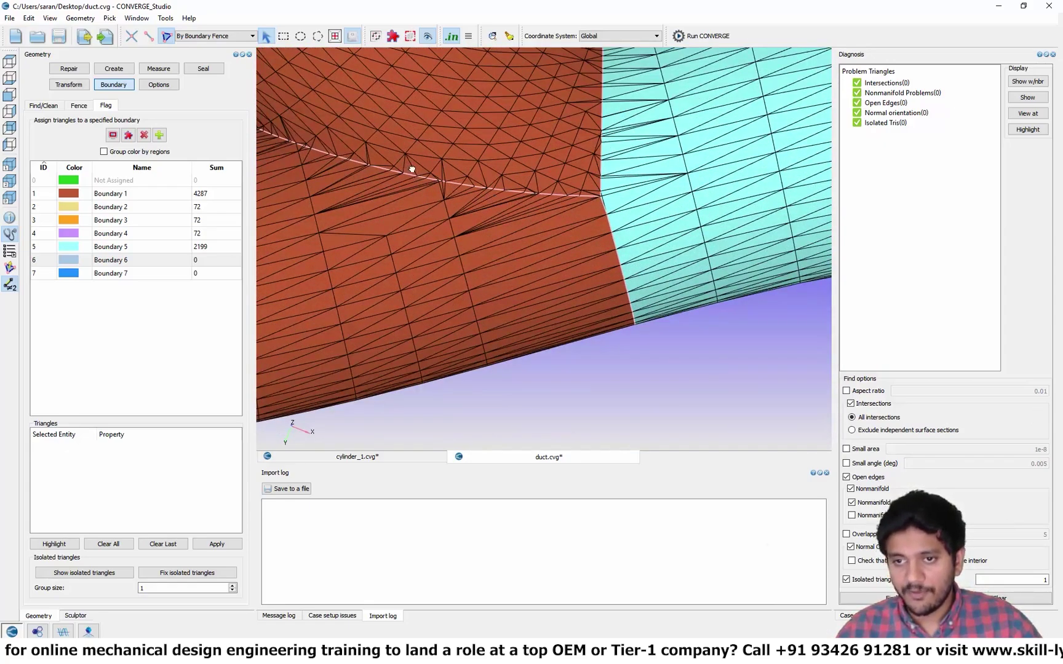
pyautogui.moveTo(413, 169); pyautogui.dragTo(544, 233, button='middle')
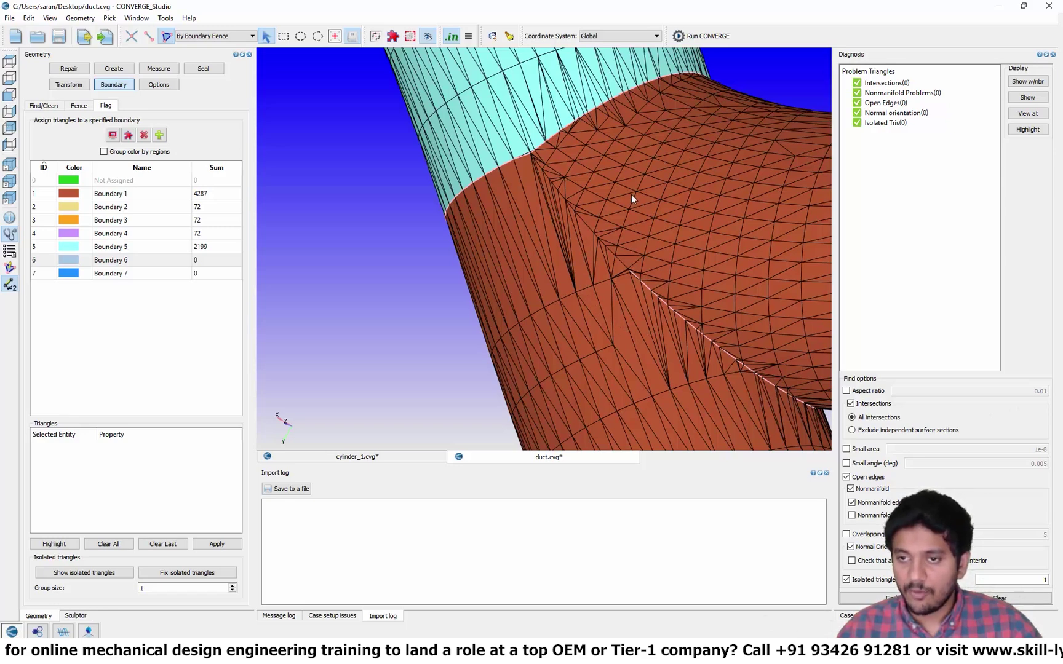
pyautogui.scroll(3, 695, 285)
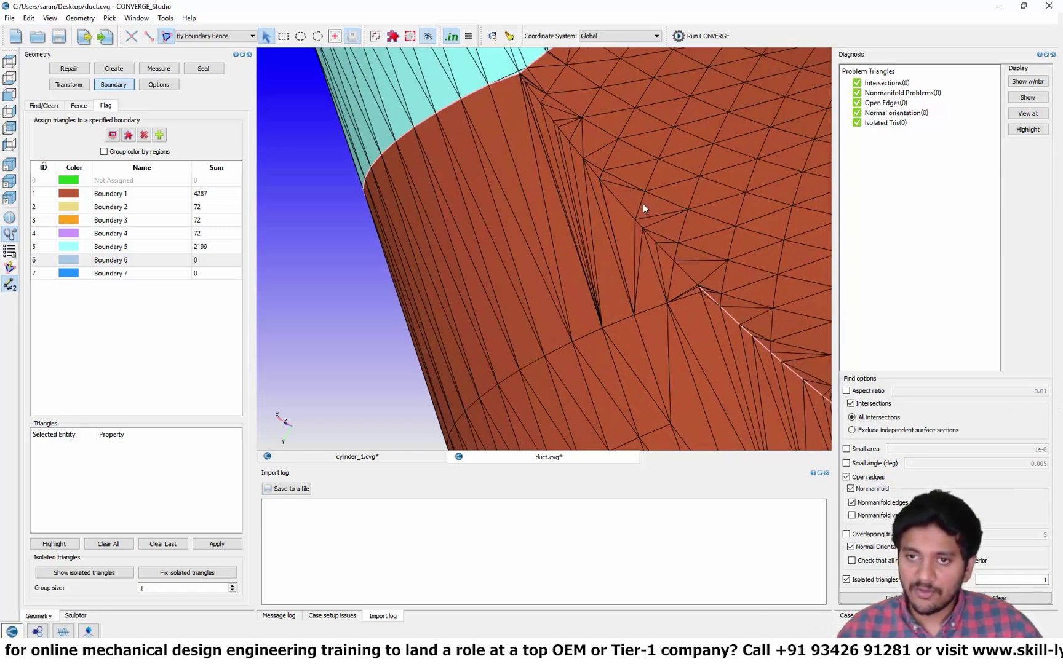
pyautogui.moveTo(552, 140); pyautogui.dragTo(534, 195, button='right')
pyautogui.click(79, 105)
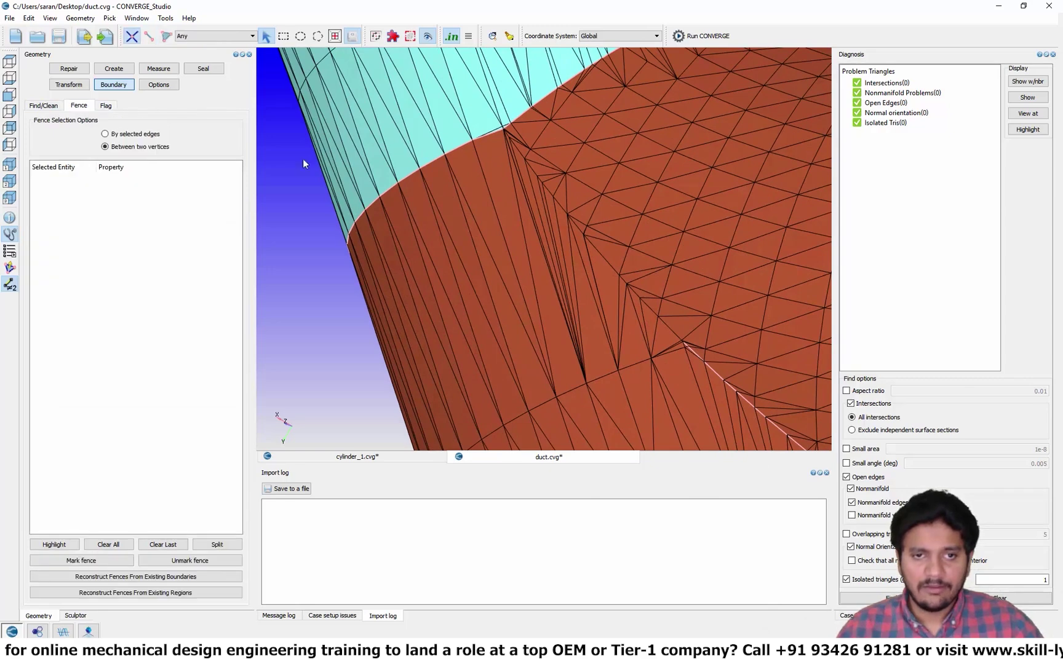
pyautogui.scroll(5, 543, 267)
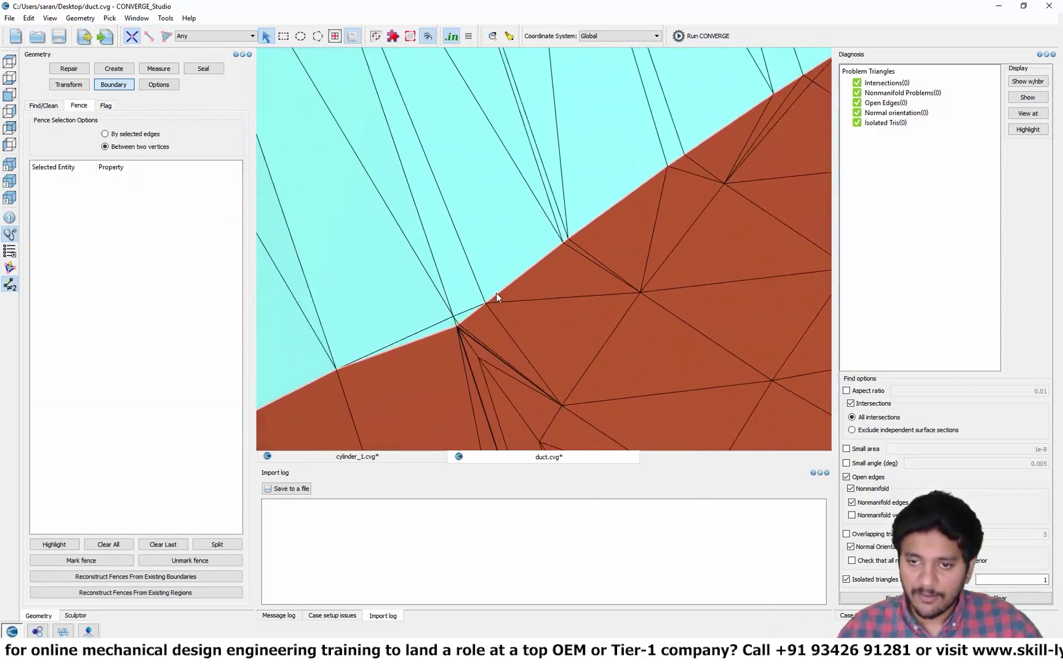
pyautogui.moveTo(612, 193); pyautogui.dragTo(646, 149, button='right')
pyautogui.scroll(6, 582, 216)
pyautogui.moveTo(578, 204); pyautogui.dragTo(596, 322, button='right')
pyautogui.scroll(5, 563, 333)
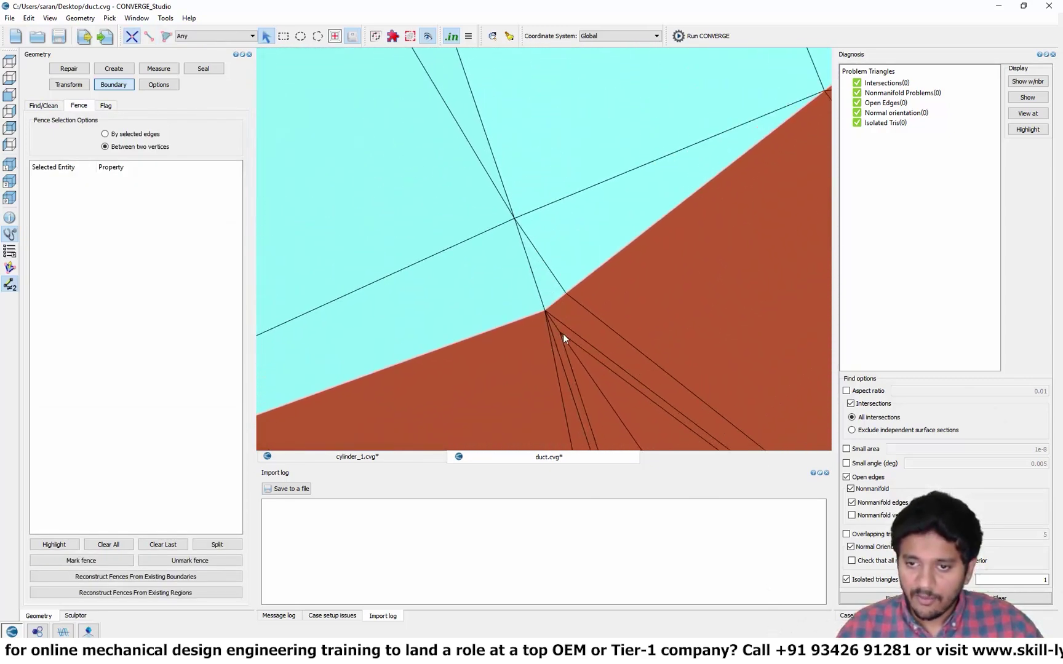
pyautogui.click(545, 312)
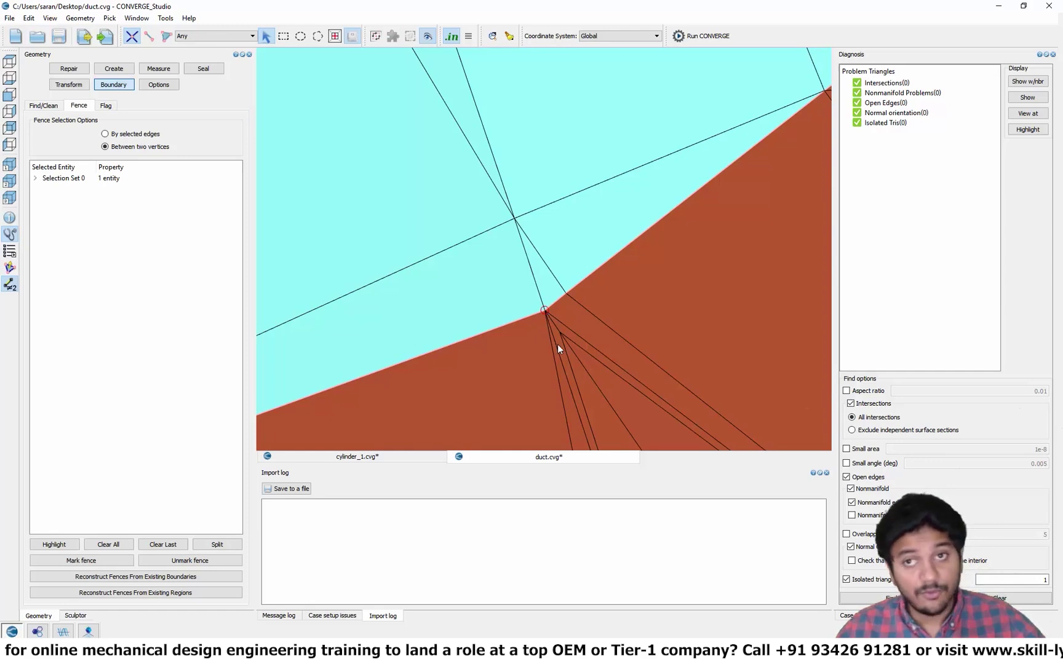
# Step: Pick the end vertex of the existing seam fence and mark a fence between it and the start vertex to close the gap
pyautogui.scroll(-7, 558, 346)
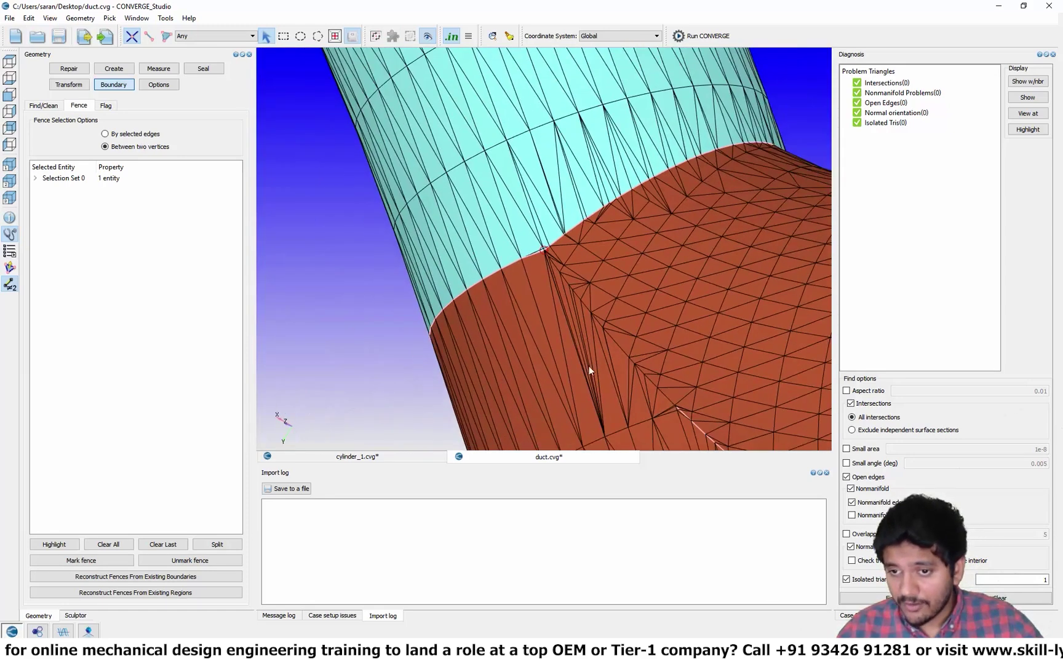
pyautogui.scroll(8, 589, 366)
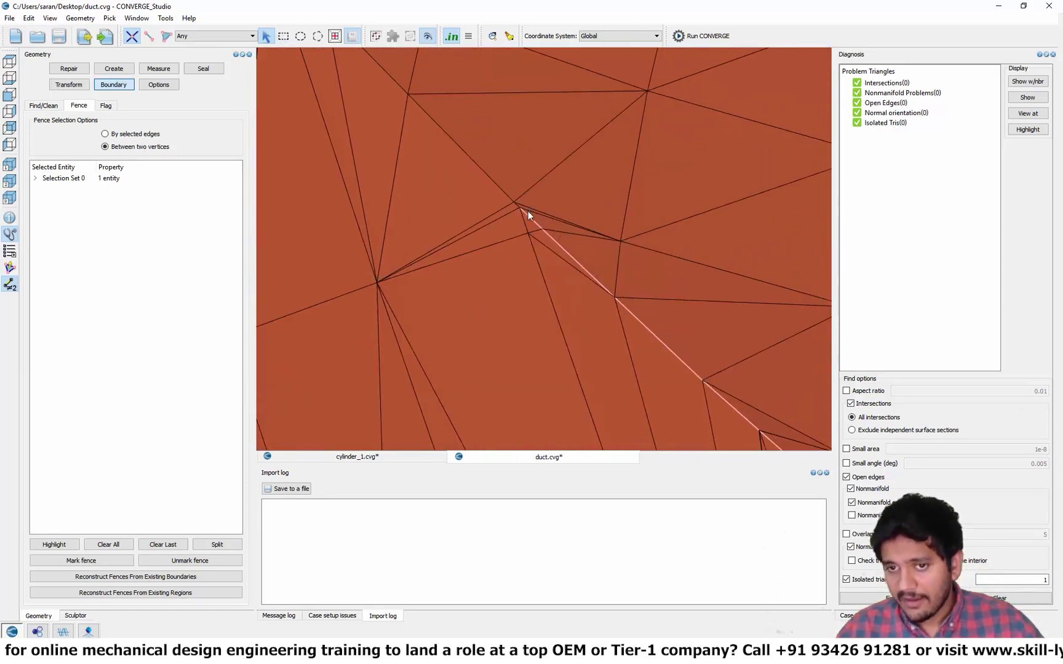
pyautogui.scroll(3, 586, 302)
pyautogui.click(578, 293)
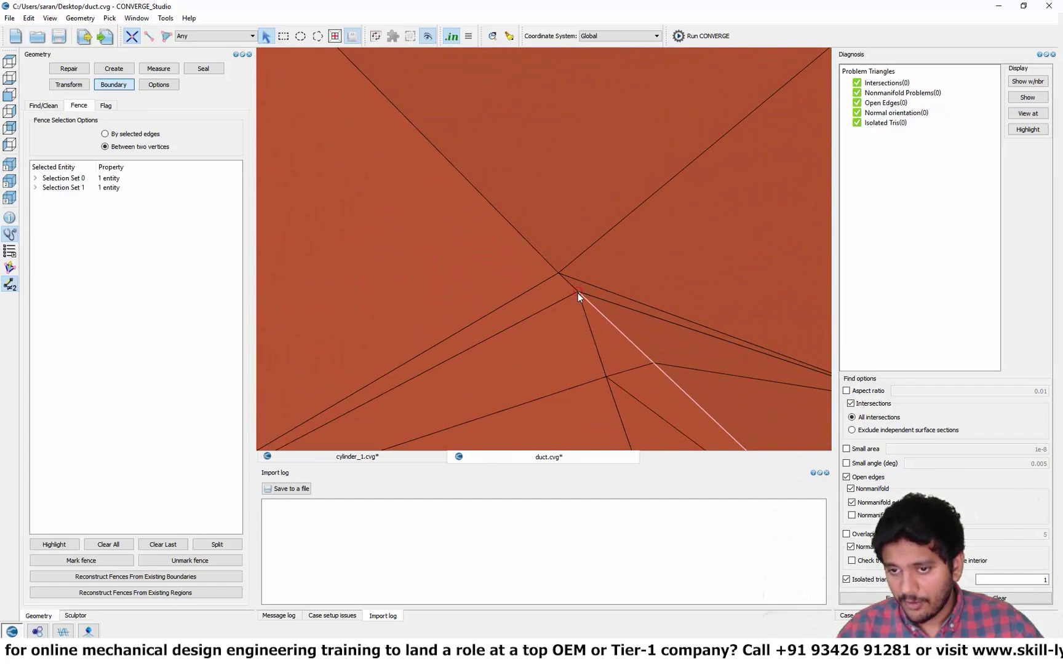
pyautogui.scroll(-7, 577, 343)
pyautogui.moveTo(540, 222); pyautogui.dragTo(564, 193, button='middle')
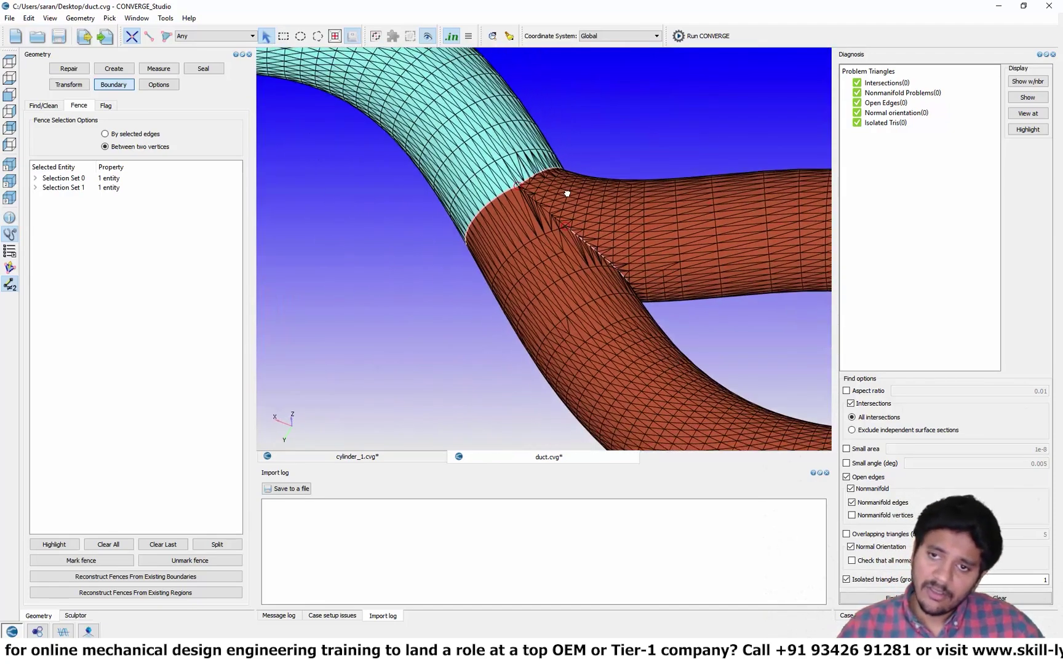
pyautogui.scroll(5, 562, 226)
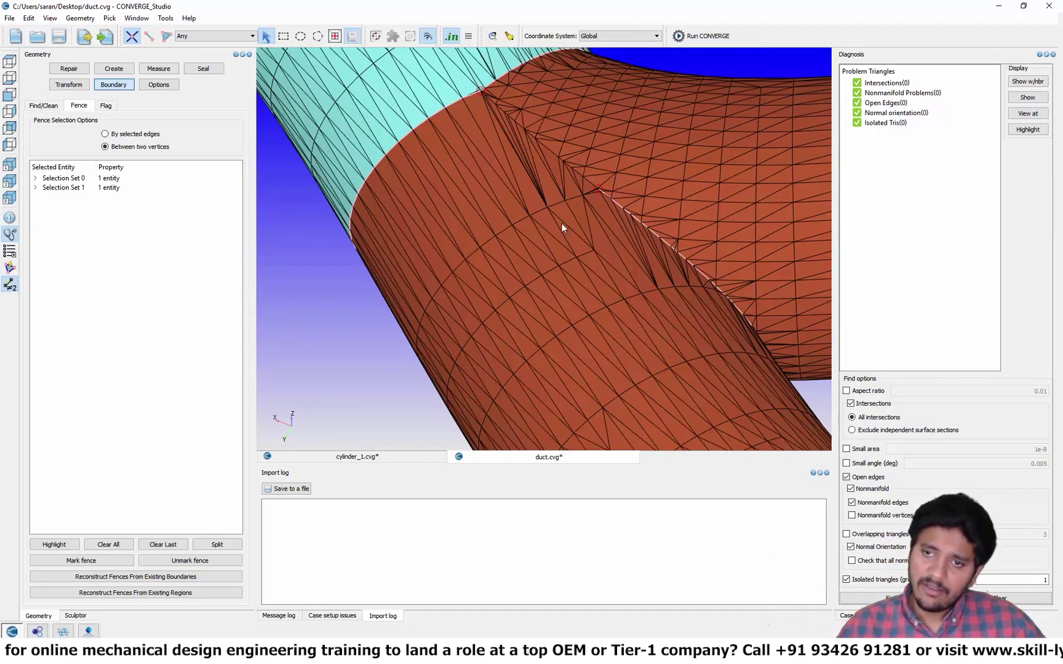
pyautogui.click(108, 566)
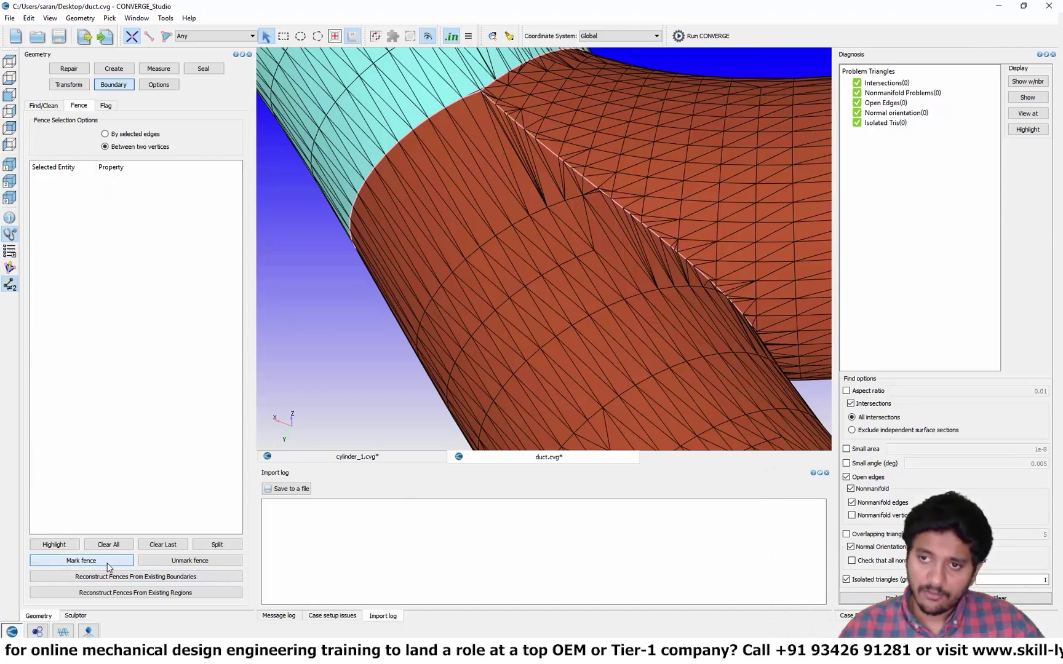
# Step: Assign the fenced lower branch of the duct to Boundary 6
pyautogui.click(106, 107)
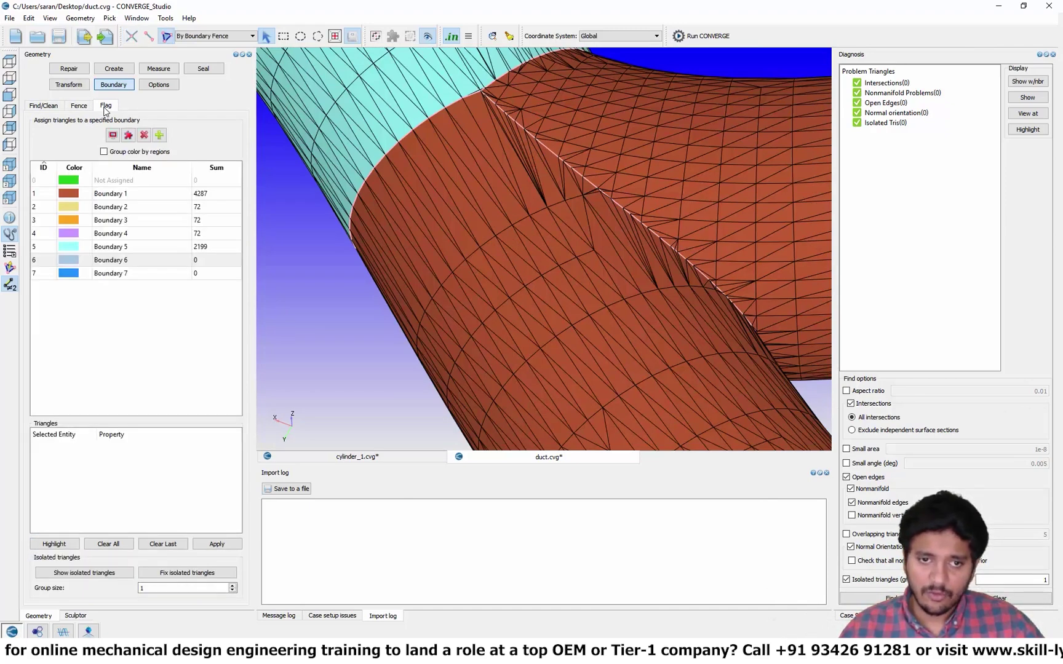
pyautogui.click(471, 178)
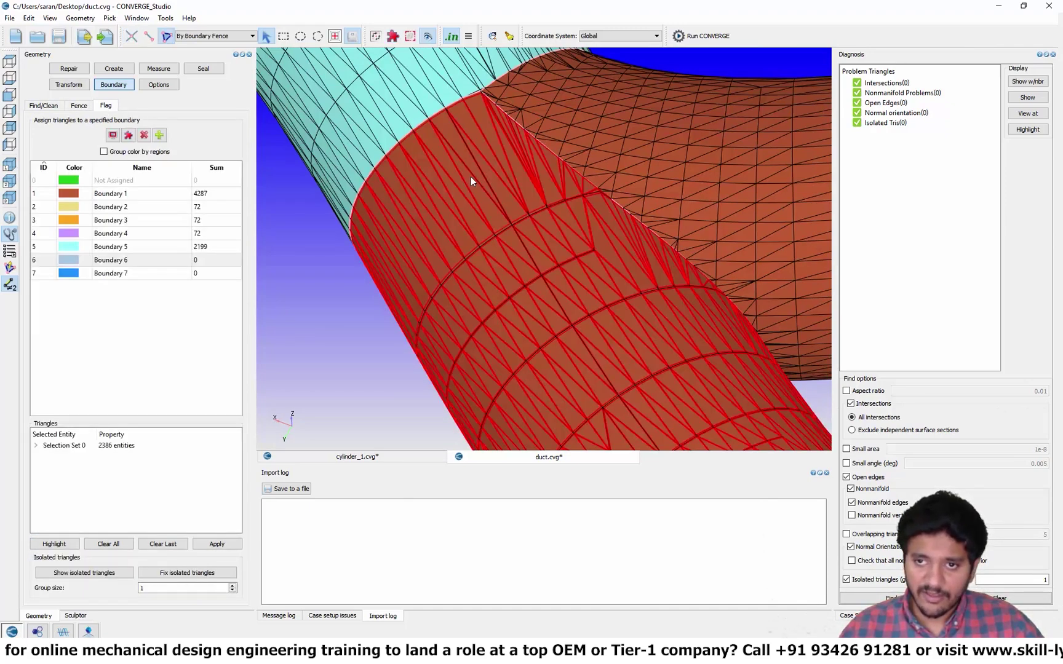
pyautogui.scroll(-5, 456, 256)
pyautogui.moveTo(468, 246); pyautogui.dragTo(493, 168, button='middle')
pyautogui.click(217, 544)
pyautogui.moveTo(339, 401); pyautogui.dragTo(419, 319, button='middle')
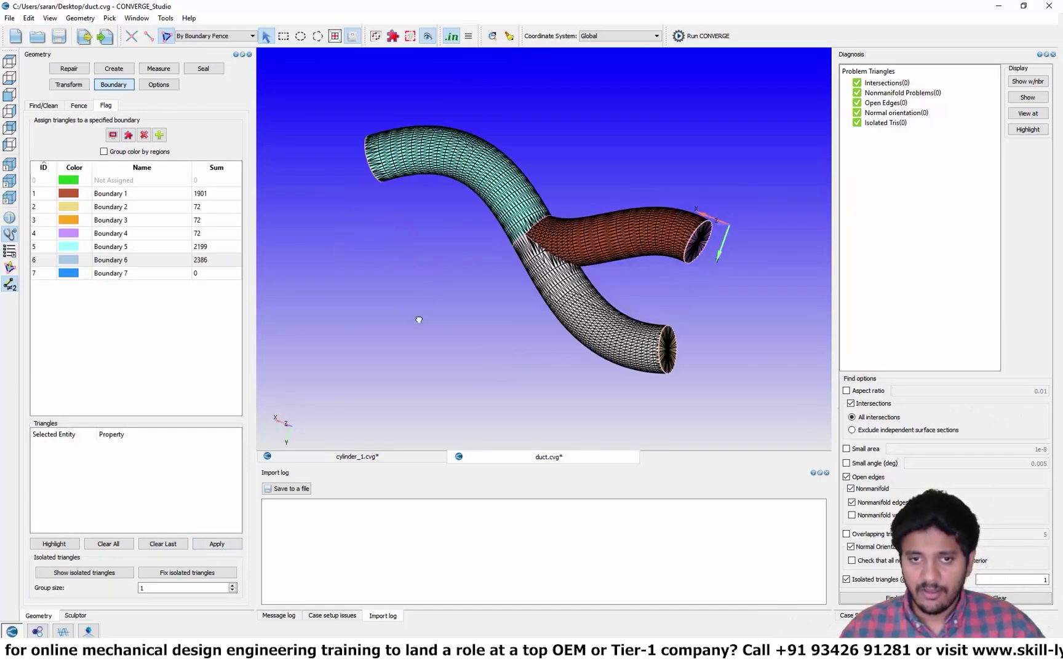
# Step: Assign the remaining upper branch of the duct to Boundary 7
pyautogui.click(124, 275)
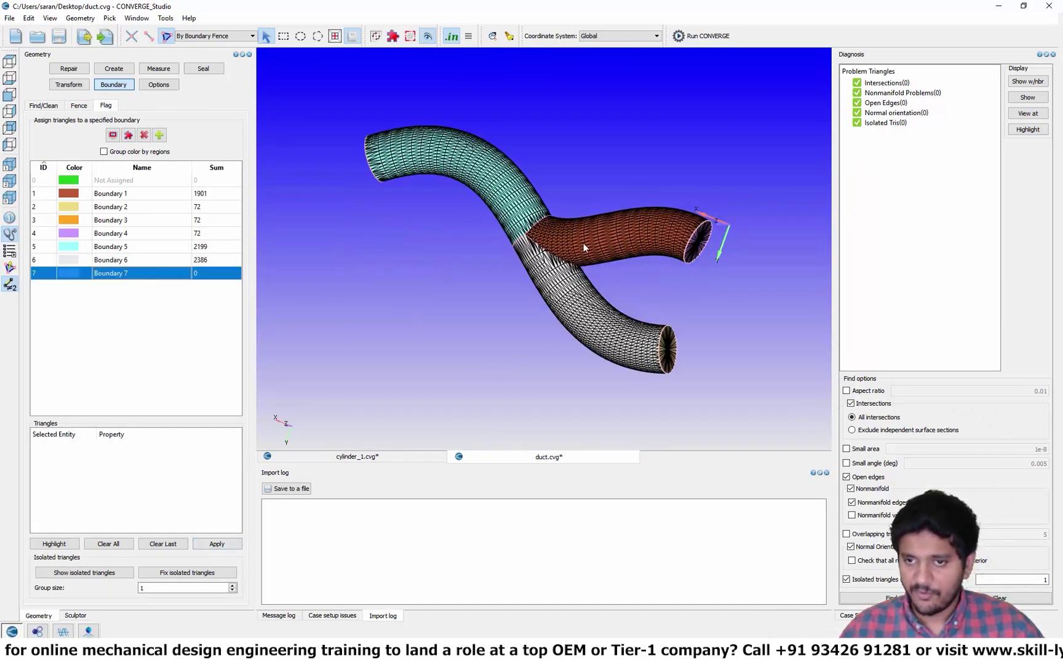
pyautogui.click(584, 243)
pyautogui.click(216, 544)
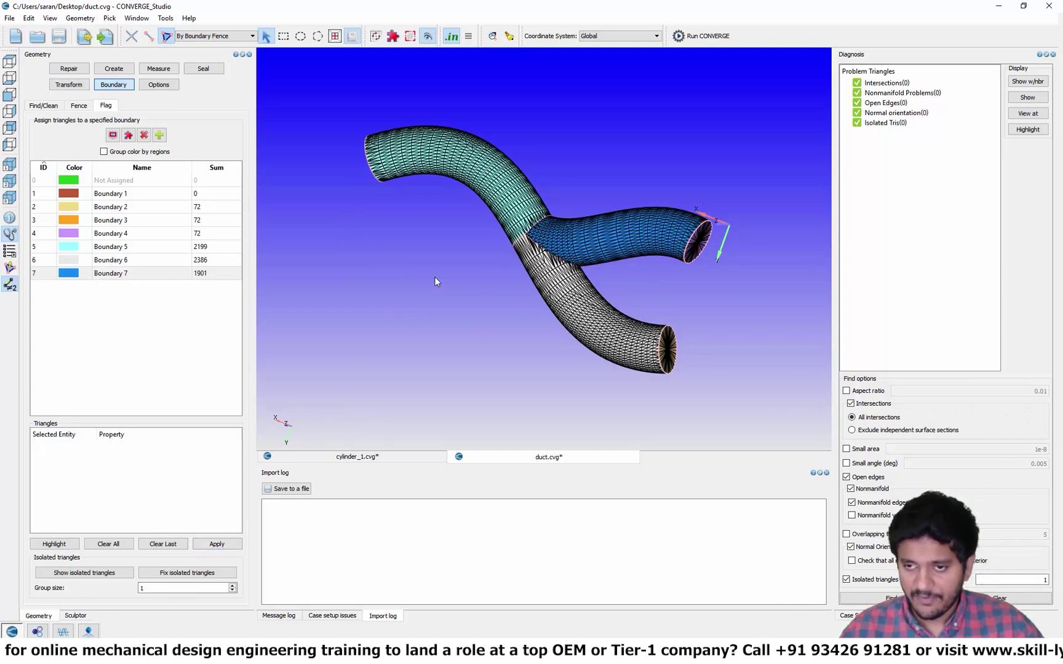
pyautogui.moveTo(435, 277); pyautogui.dragTo(459, 265, button='middle')
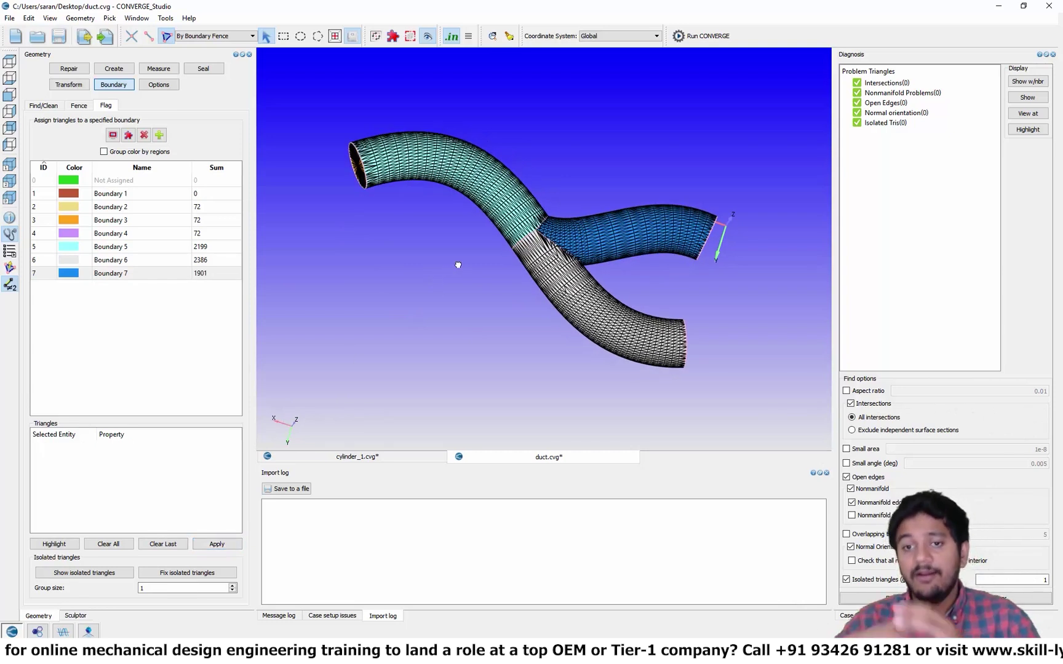